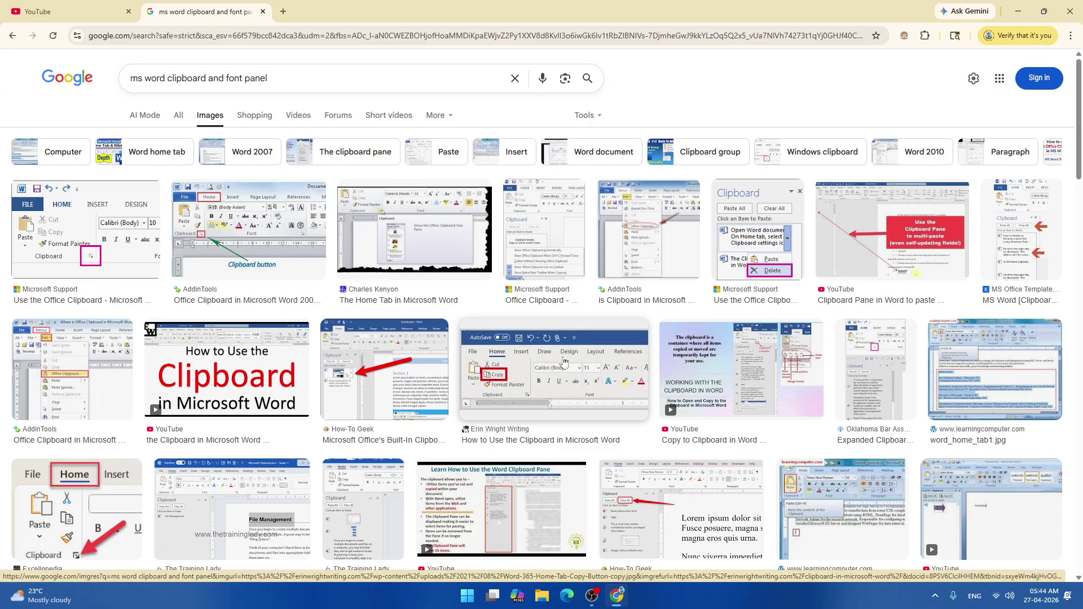
Scroll through the 'ms word clipboard and font panel' image results, then open the Windows Start menu.
scroll(446, 248, "down", 4)
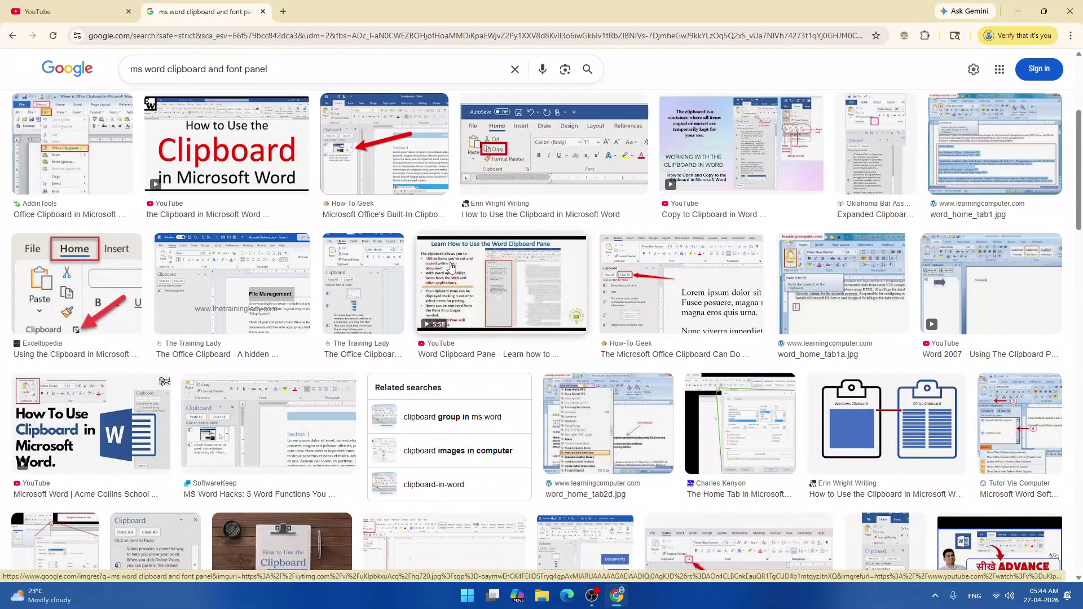
scroll(451, 268, "down", 4)
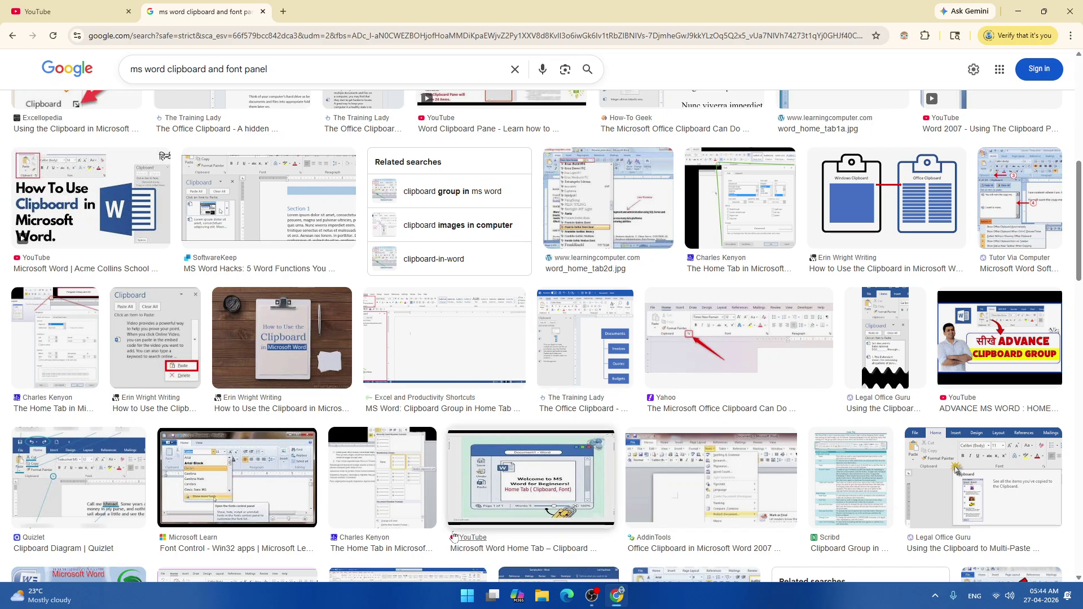
left_click(467, 596)
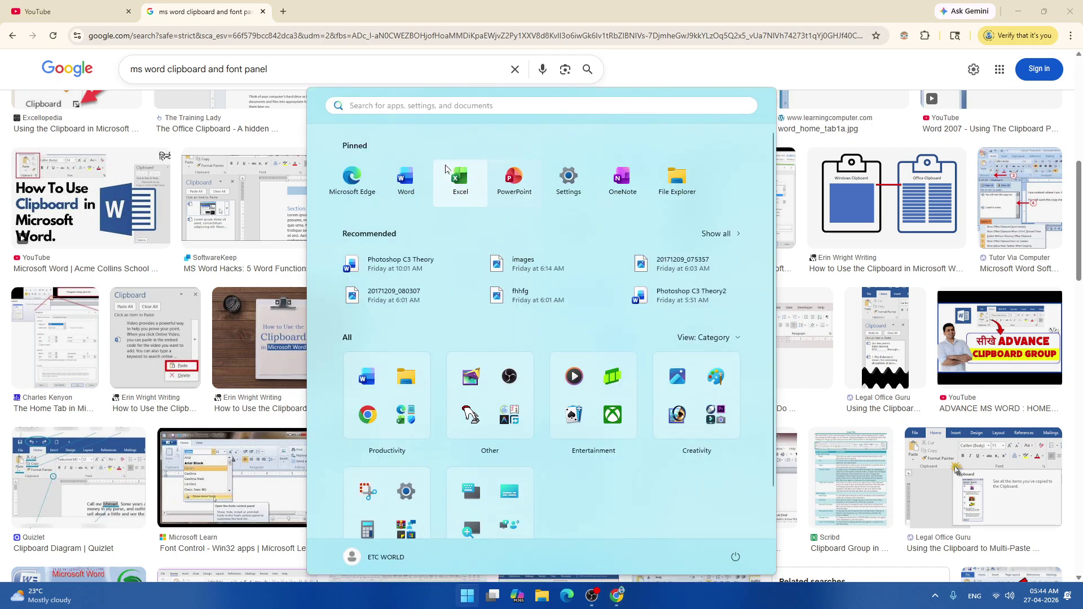
Launch Word from Start, minimize Chrome, refresh the desktop, and bring Word to the front.
left_click(405, 180)
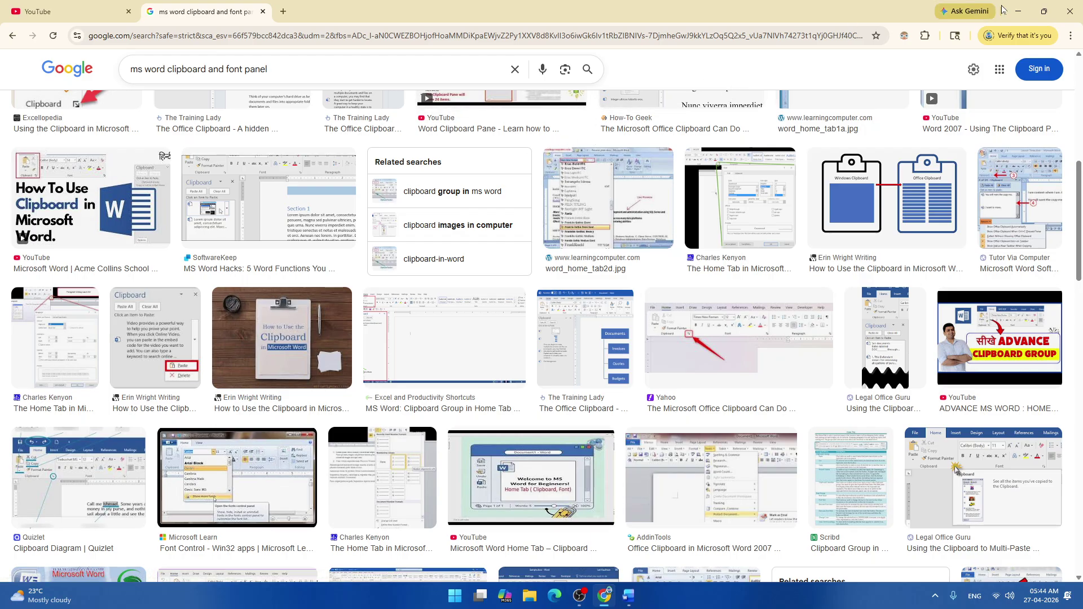
left_click(1018, 11)
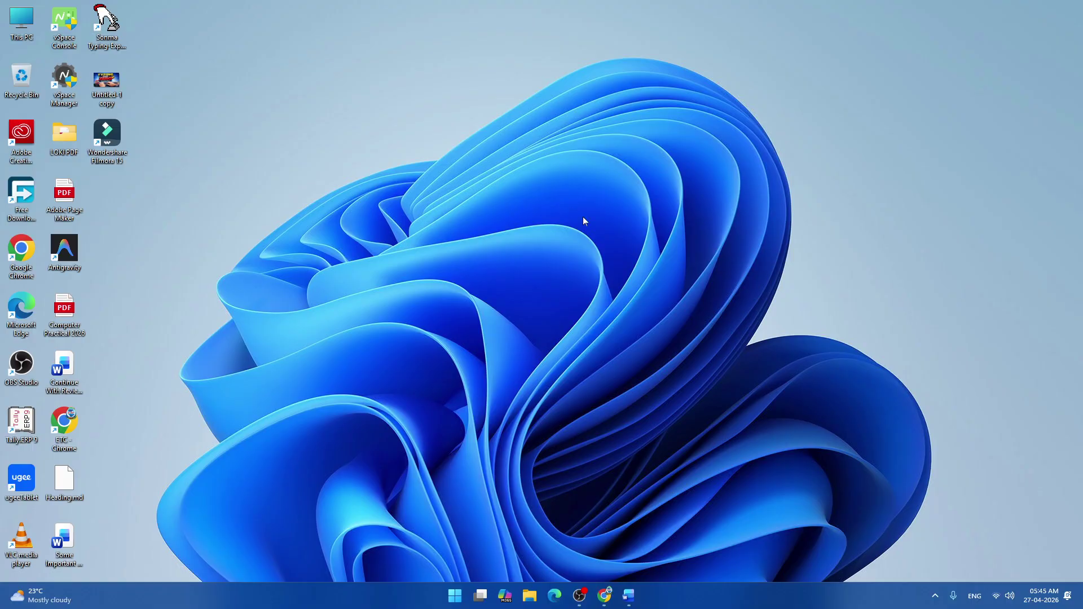
right_click(491, 154)
left_click(525, 202)
left_click(629, 596)
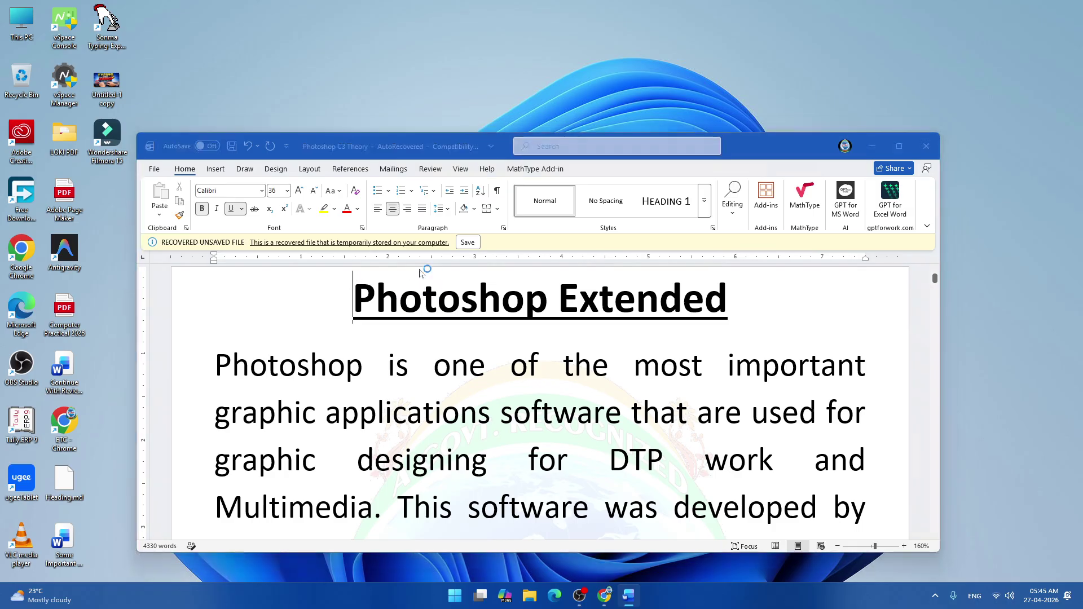
Discard the recovered Photoshop C3 Theory file and open Computer Practical 24-25 (Nov.) with its password.
left_click(556, 313)
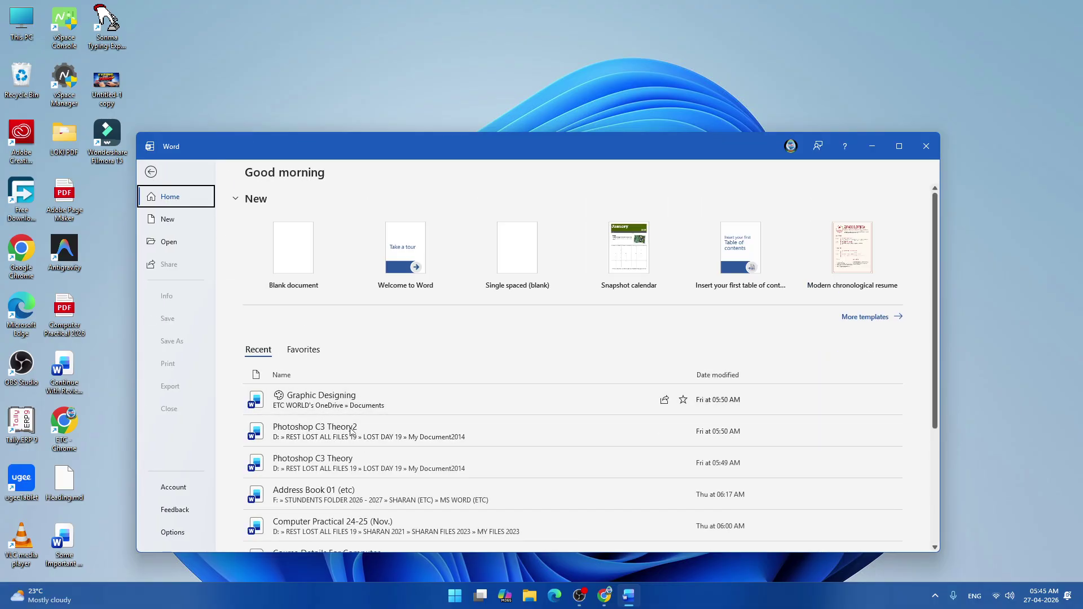
scroll(394, 506, "down", 1)
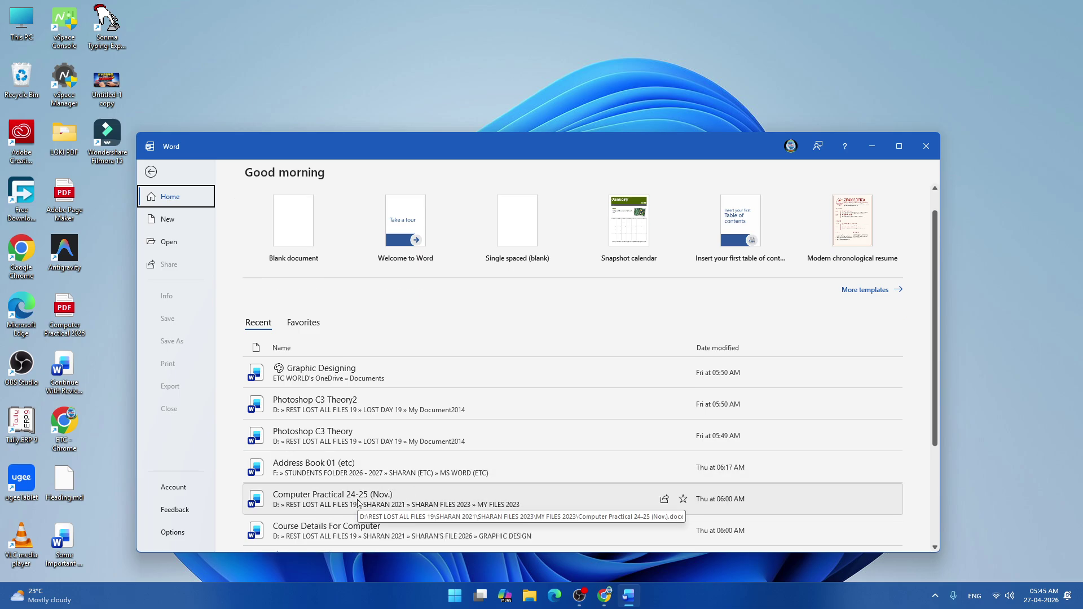
left_click(358, 500)
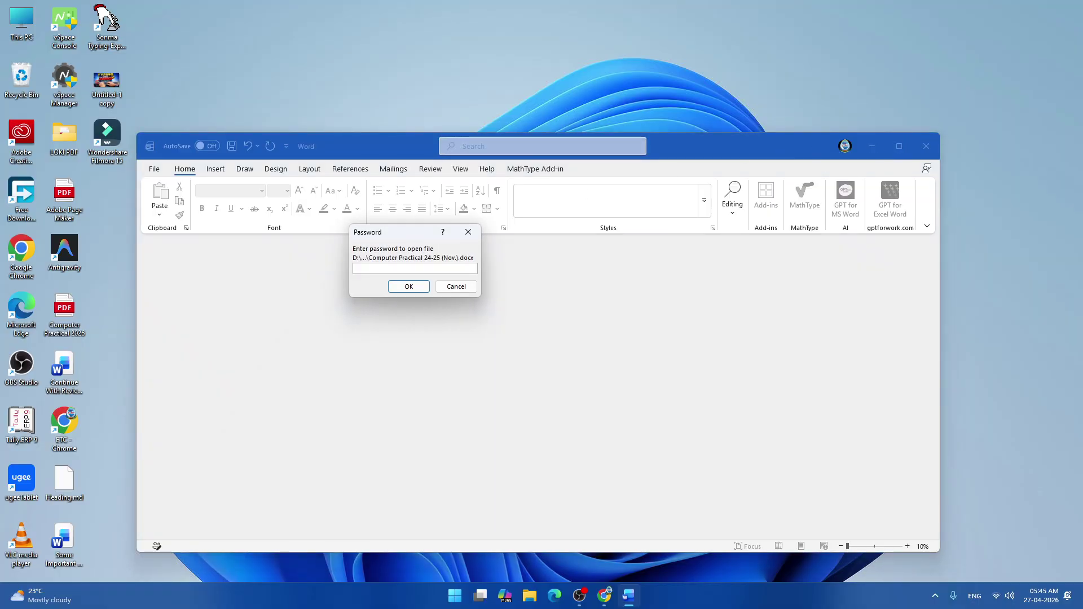
key("Return")
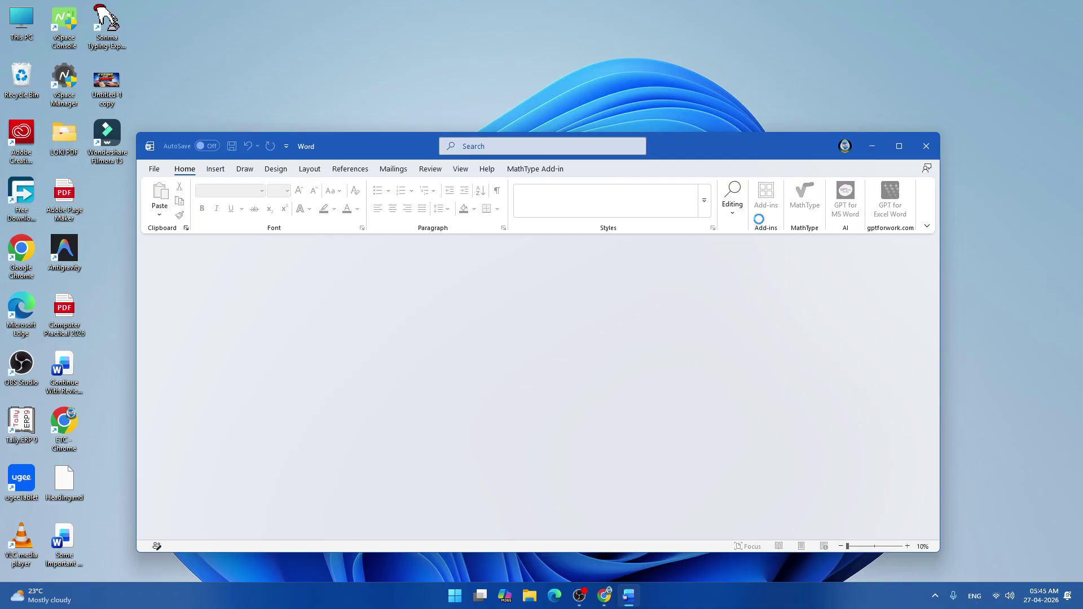
Maximize the window, dismiss the Welcome back notice, and browse to the Strikethrough line.
left_click(901, 147)
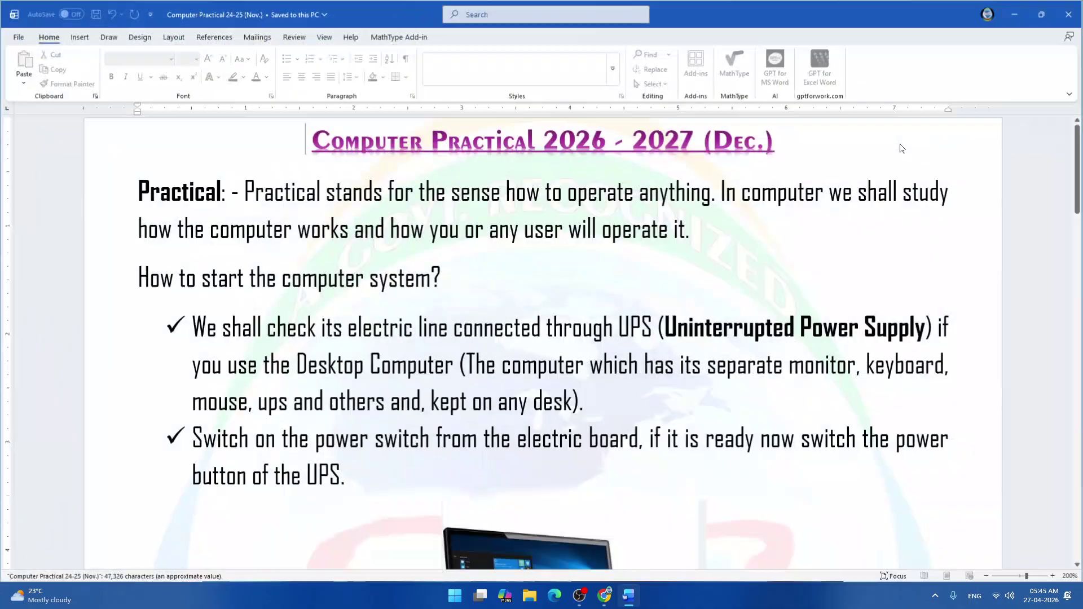
left_click(1008, 427)
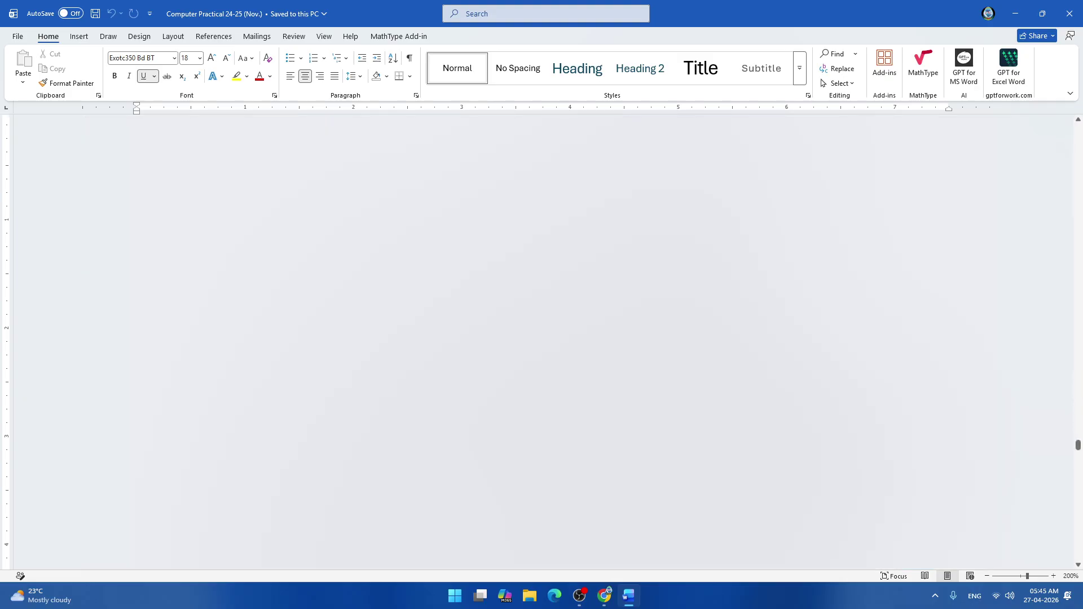
scroll(612, 346, "up", 6)
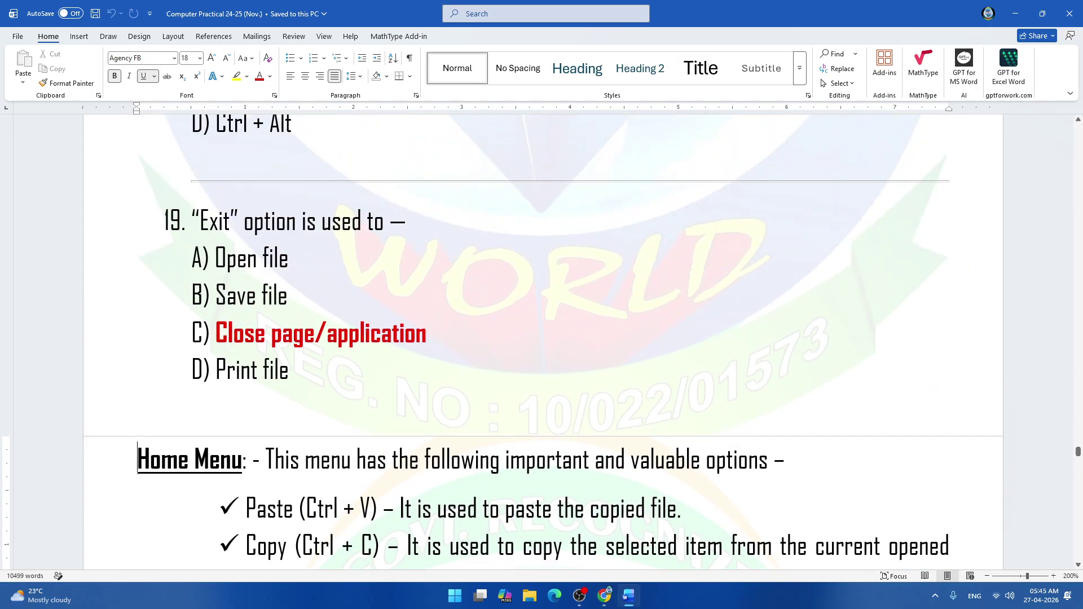
scroll(542, 343, "down", 5)
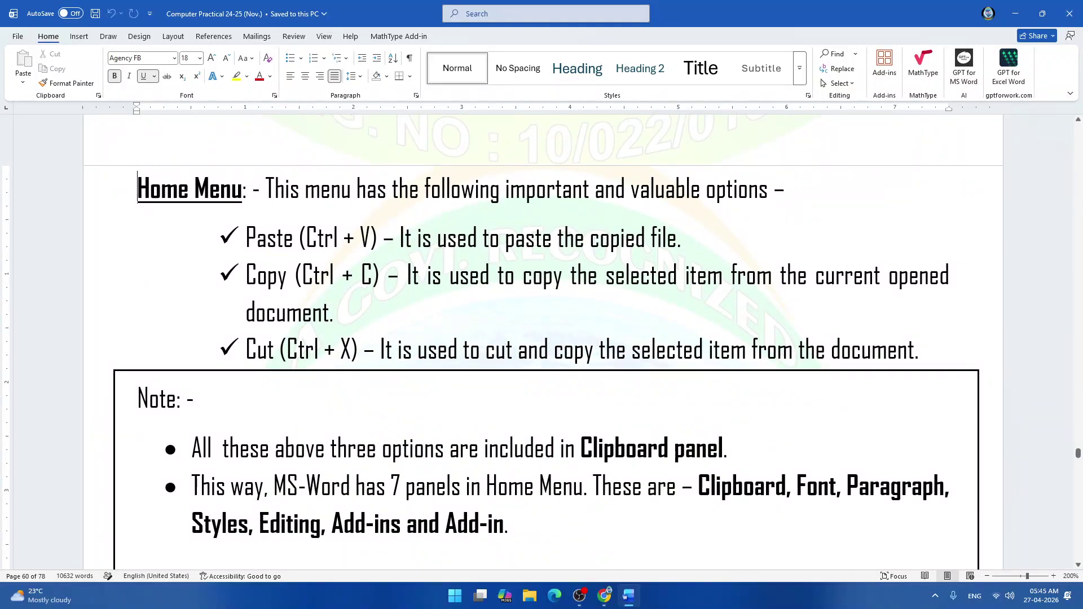
scroll(543, 342, "down", 6)
left_click(542, 528)
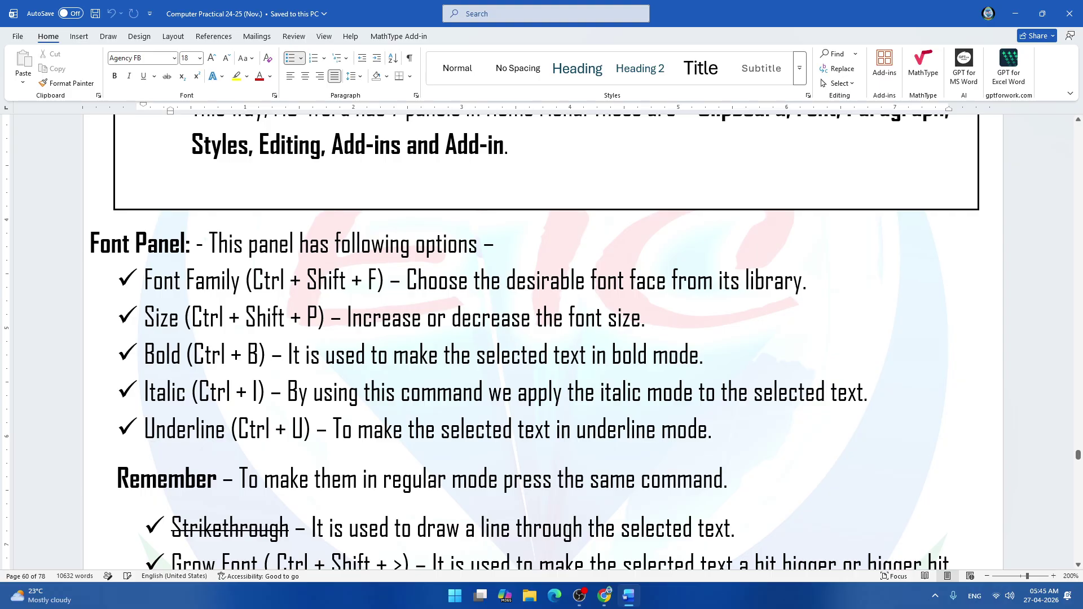
Scroll through the Home Menu section and select the entire Cut (Ctrl + X) line.
scroll(543, 342, "up", 6)
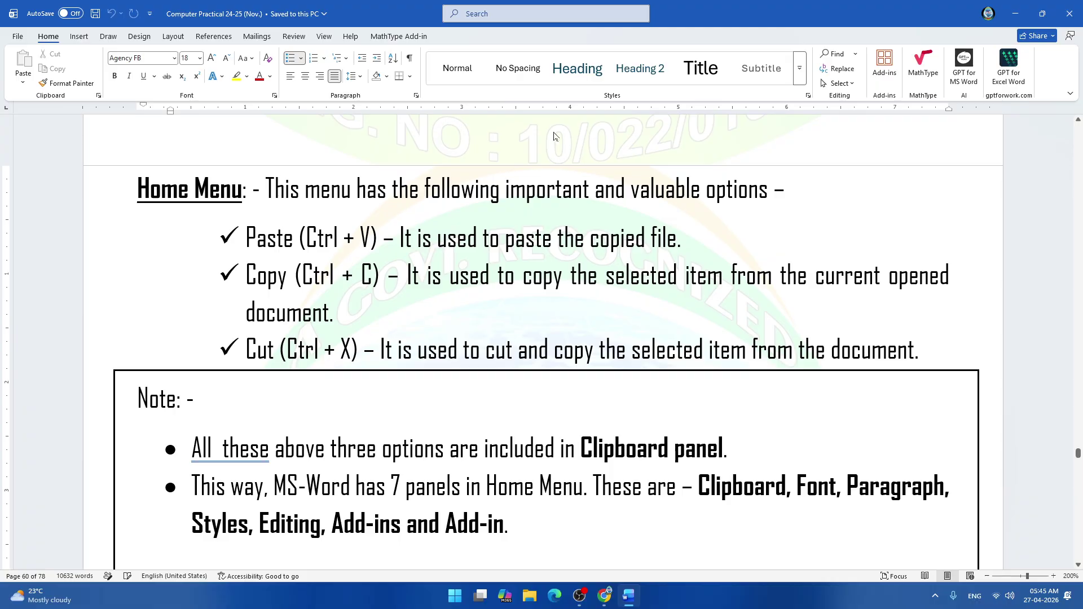
scroll(543, 164, "down", 4)
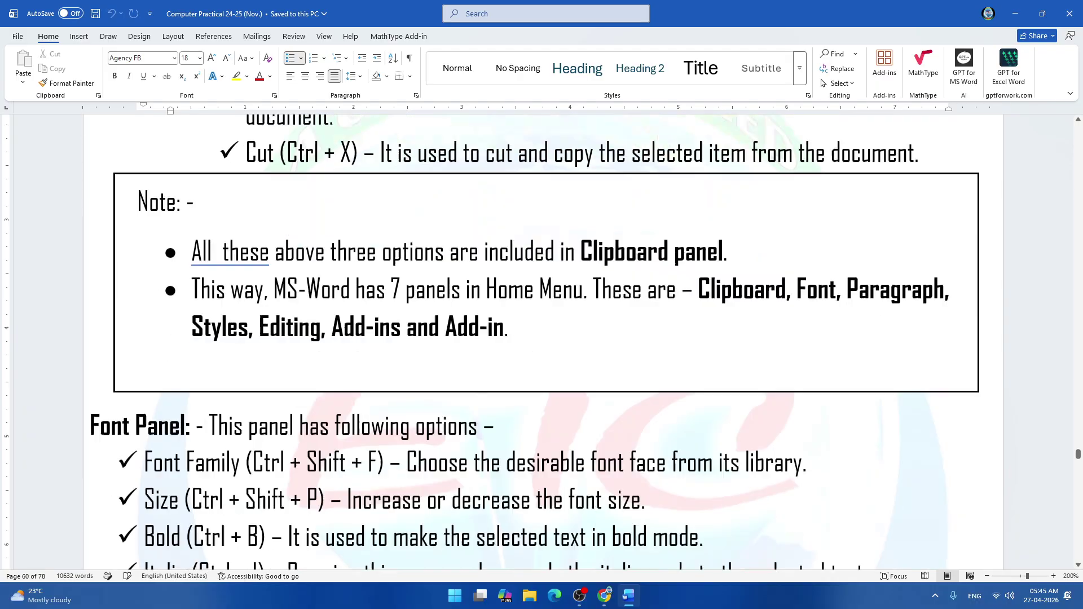
scroll(543, 263, "down", 5)
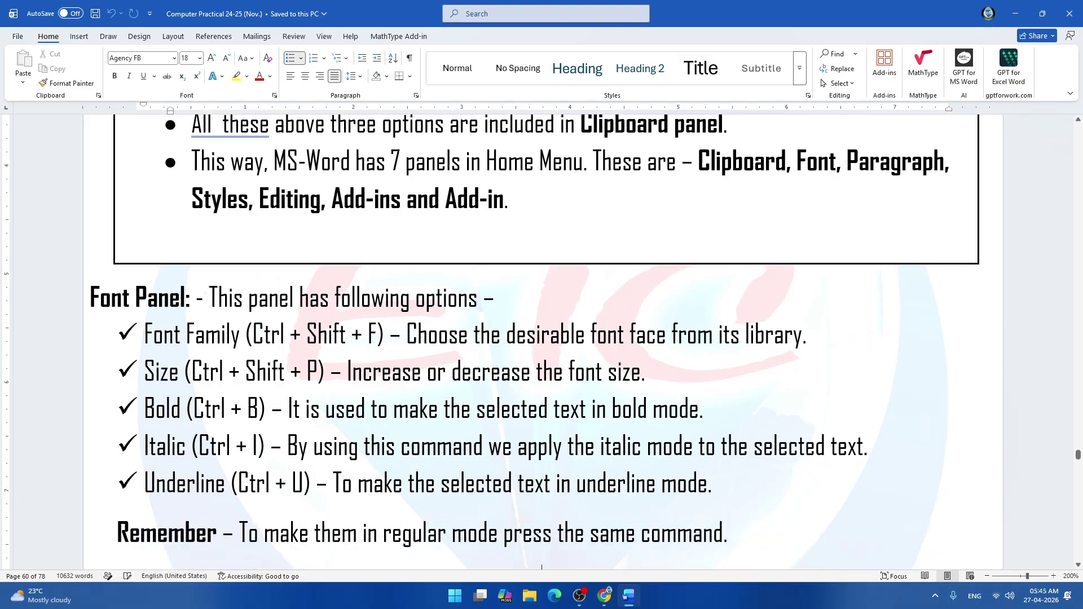
scroll(543, 263, "down", 4)
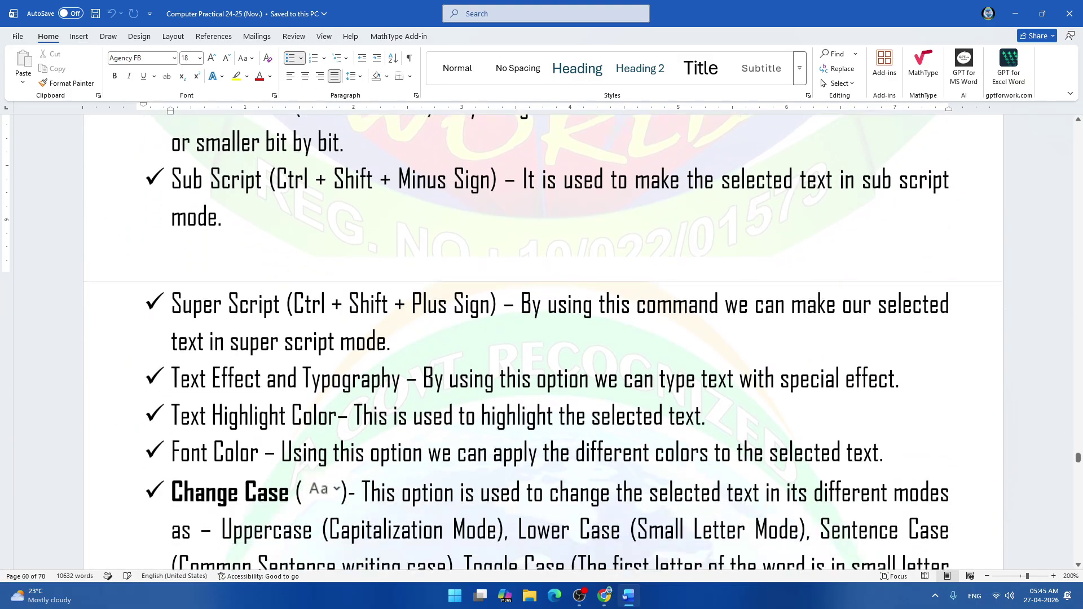
scroll(543, 263, "down", 3)
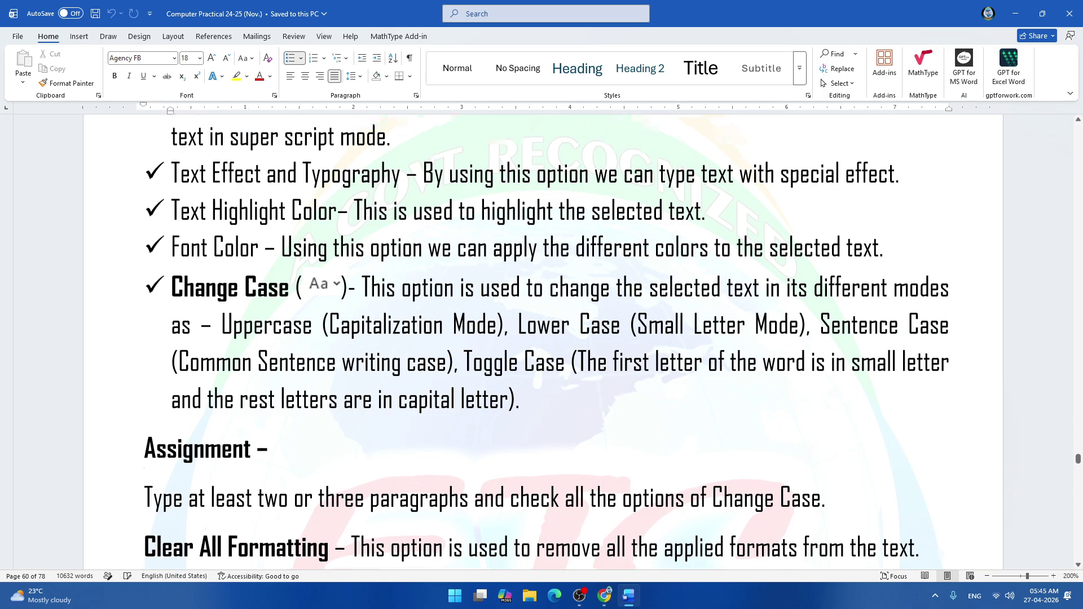
scroll(543, 264, "up", 8)
scroll(307, 411, "up", 7)
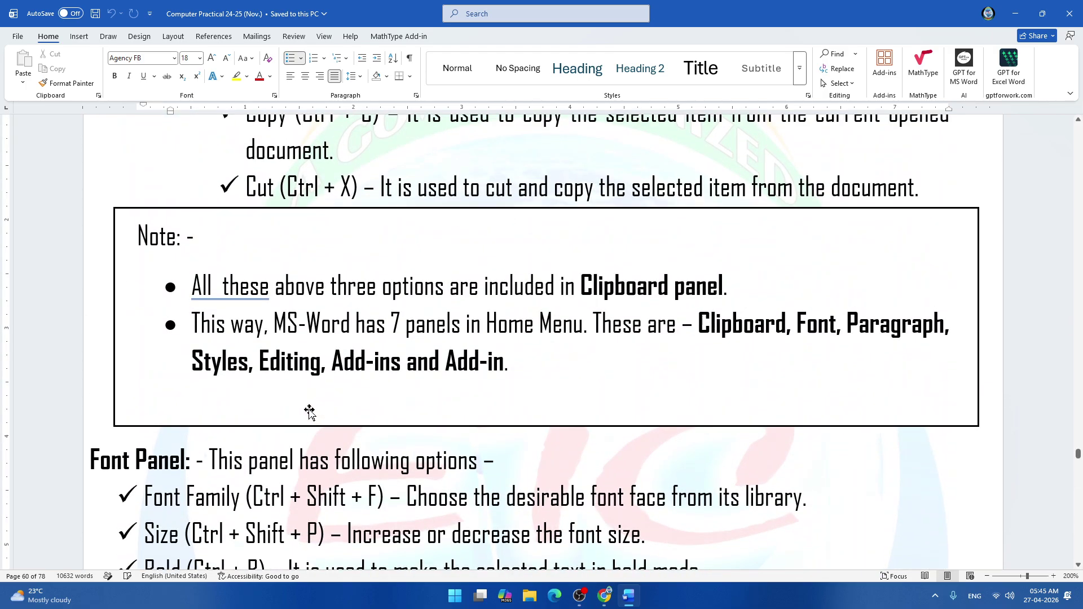
scroll(543, 338, "up", 5)
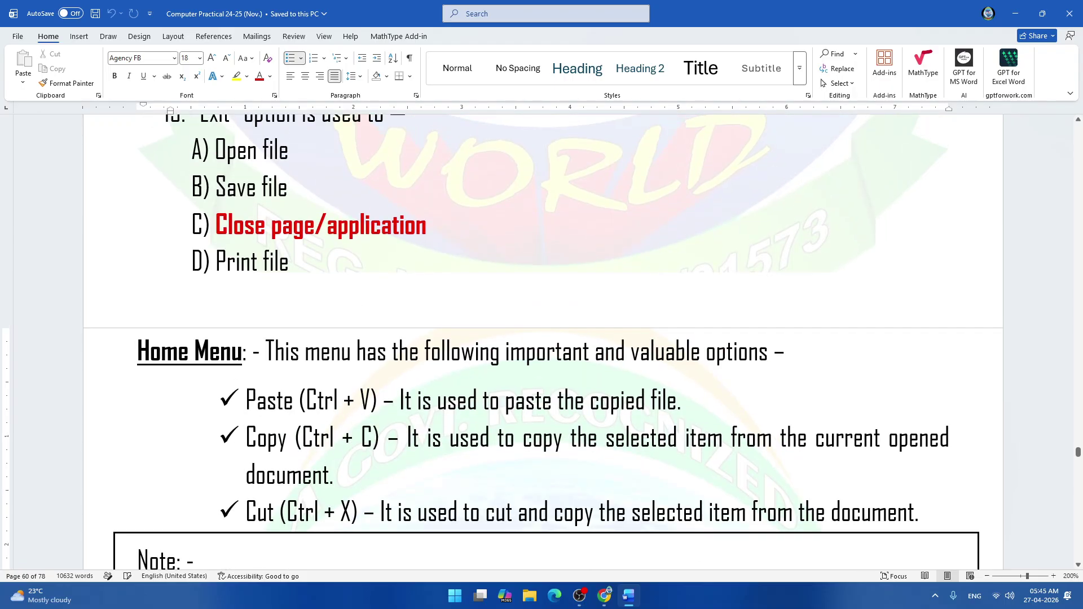
left_click_drag(246, 512, 919, 514)
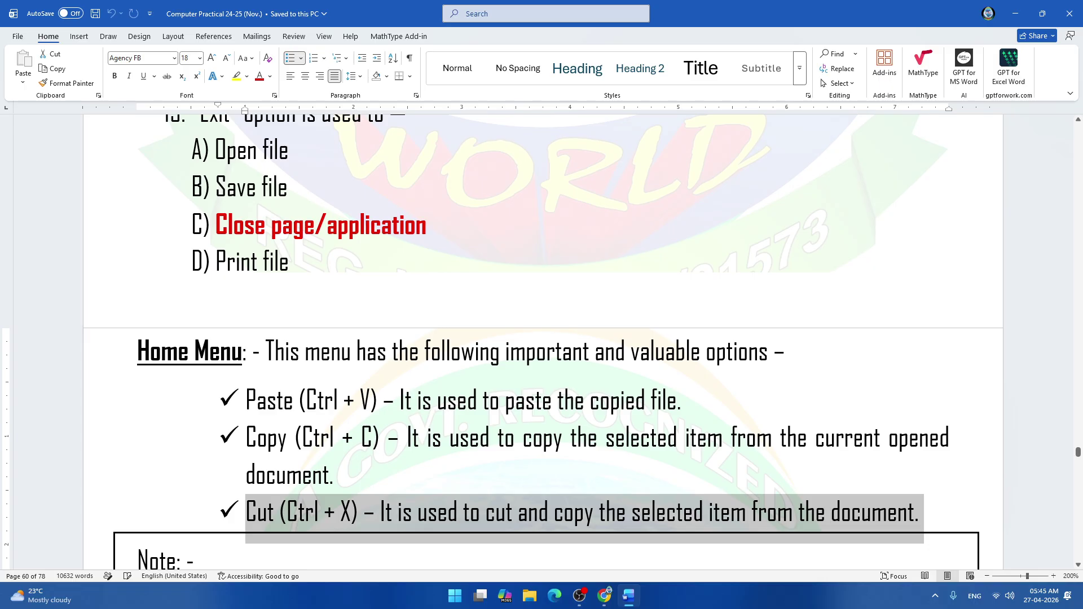
Replace the doubled space with the suggested 'All these' in the Note box's first bullet.
scroll(243, 387, "down", 3)
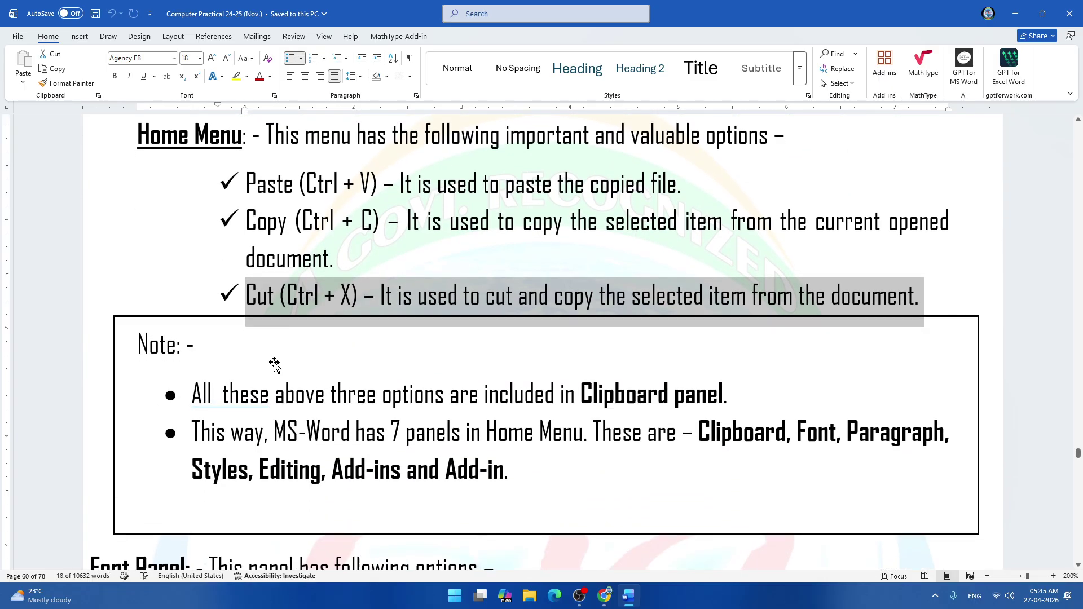
left_click(339, 258)
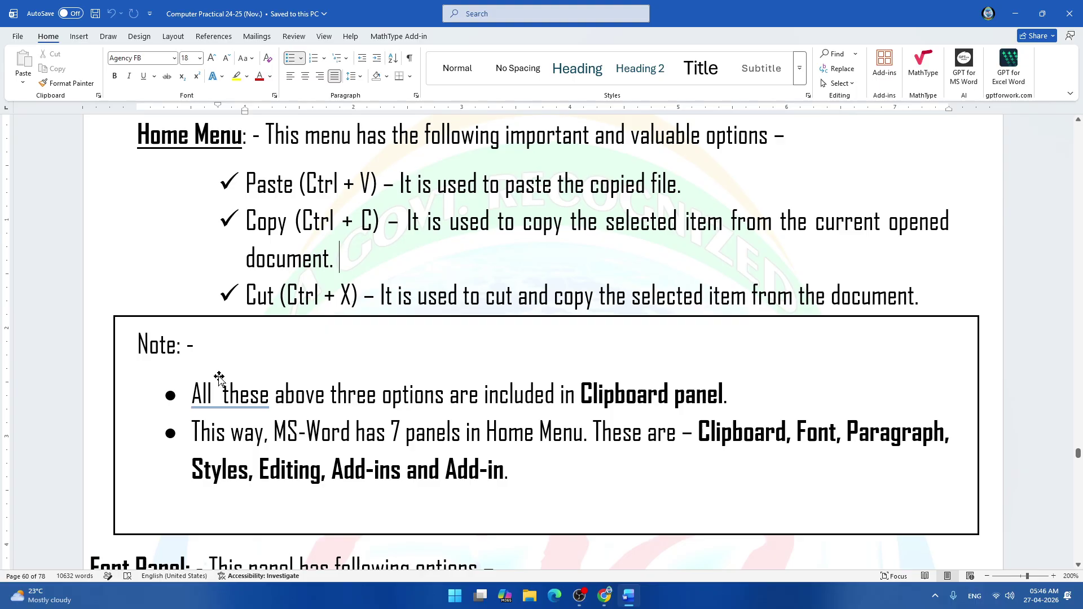
right_click(229, 395)
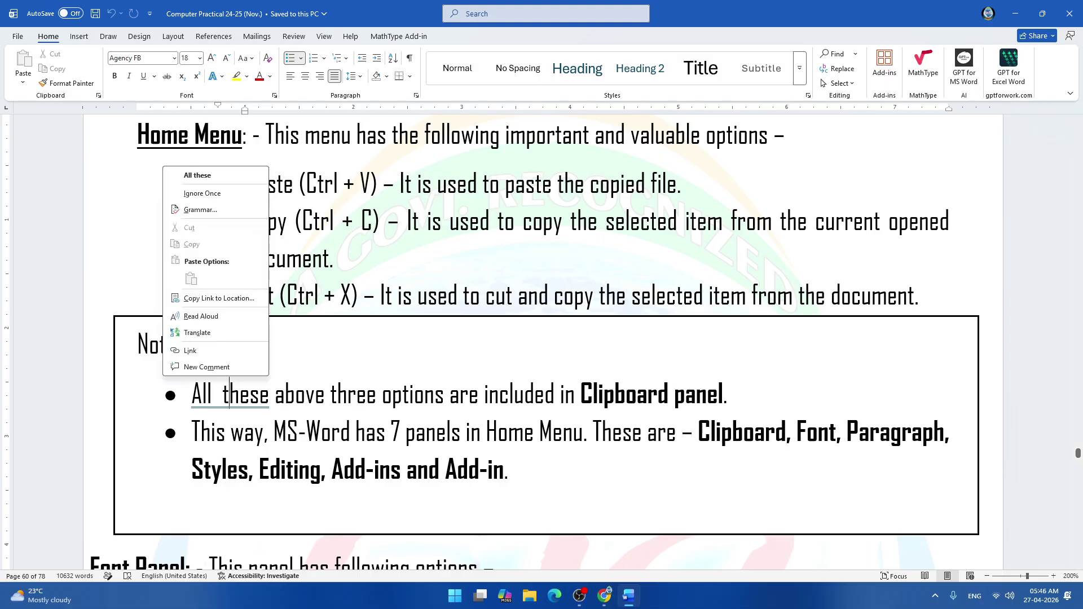
left_click(196, 175)
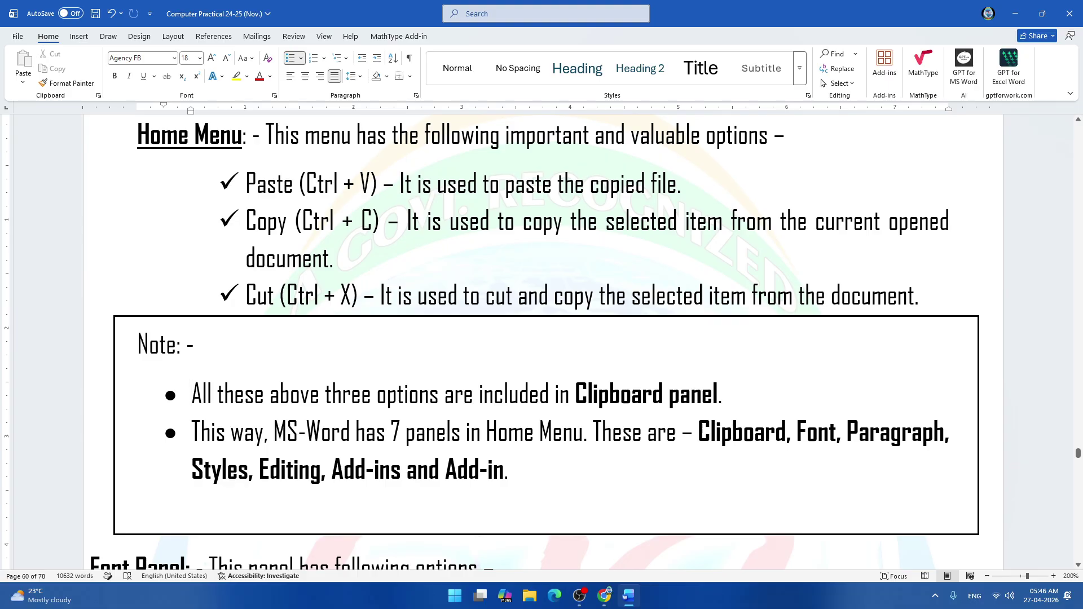
Select then deselect 'Paste (Ctrl + V)', and go to the File Home page with recent documents.
left_click_drag(246, 184, 383, 186)
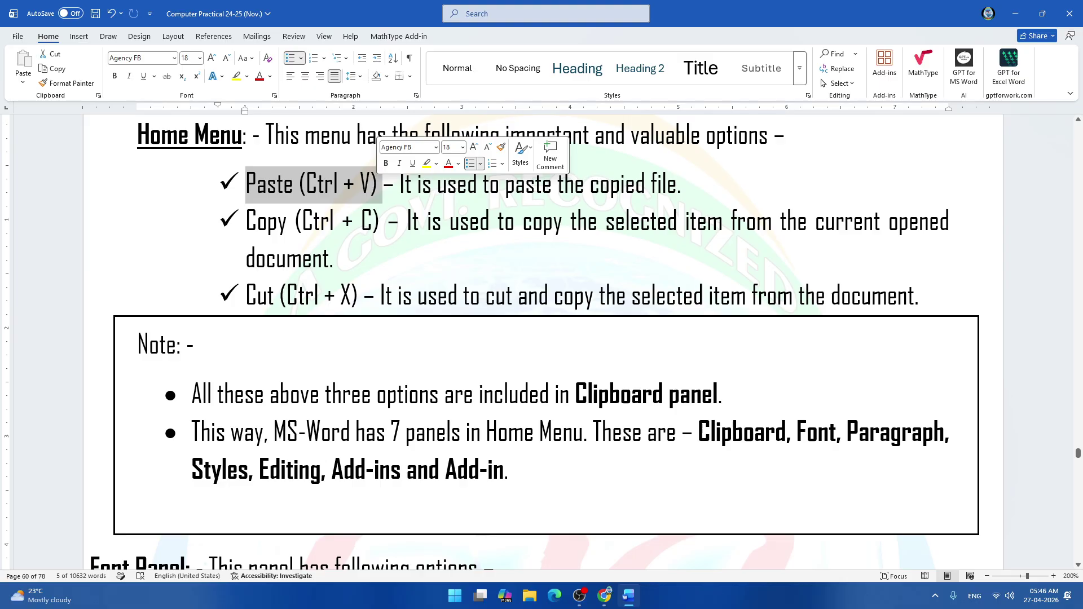
left_click(388, 222)
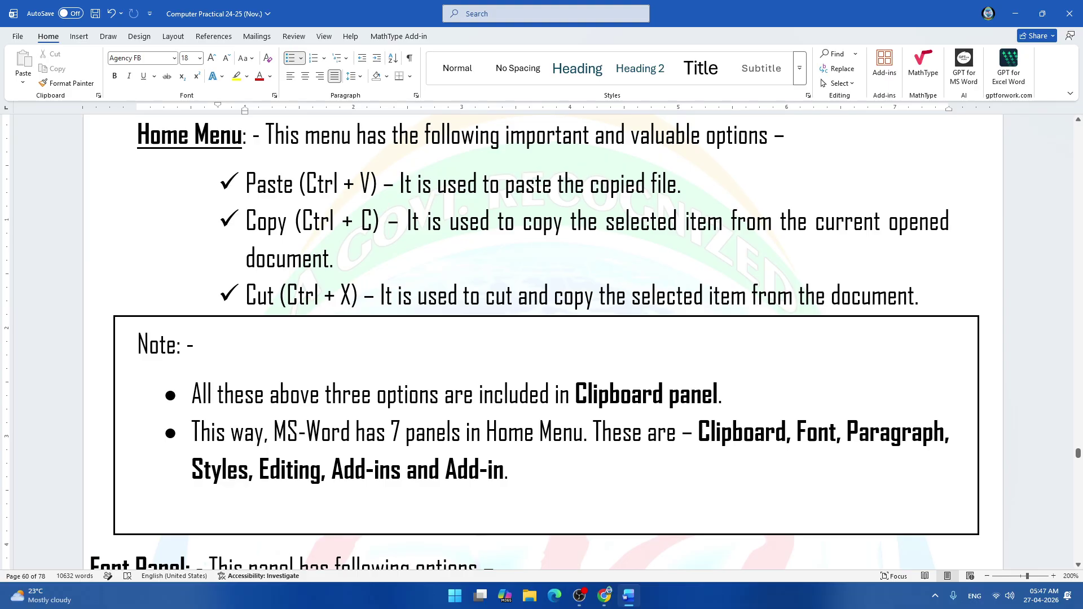
left_click(19, 37)
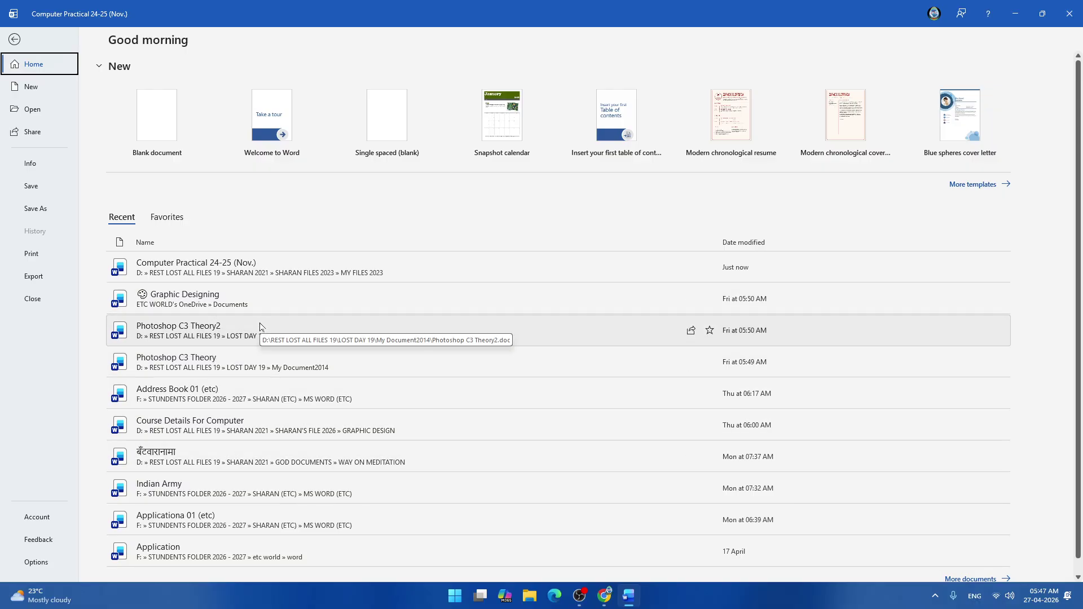
Open Address Book 01 (etc), scroll to the end of page 3, and return to entries 9 and 10.
left_click(313, 379)
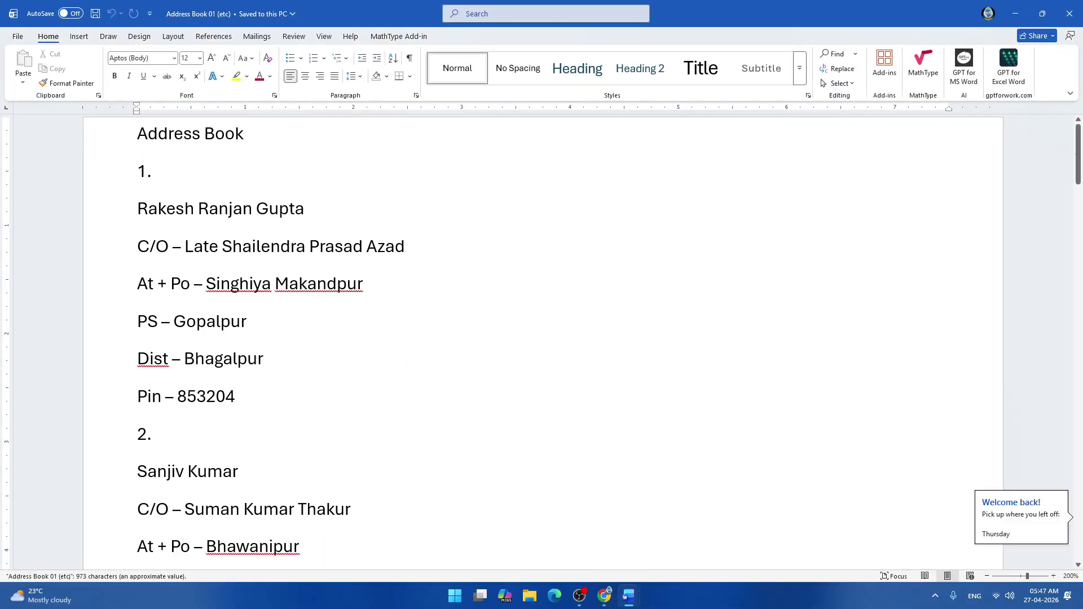
scroll(338, 368, "down", 10)
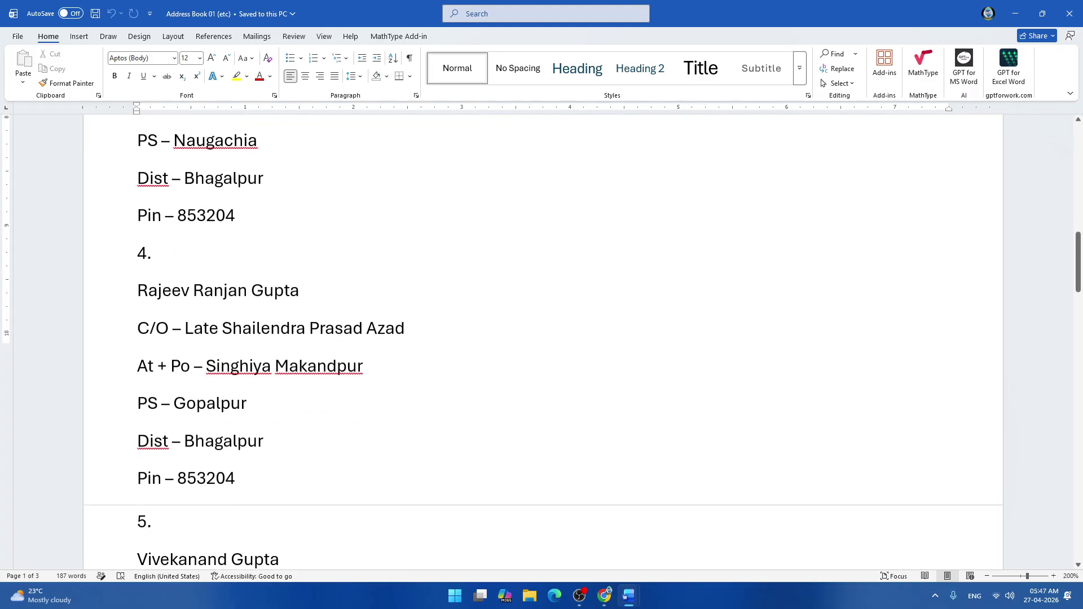
scroll(338, 368, "down", 11)
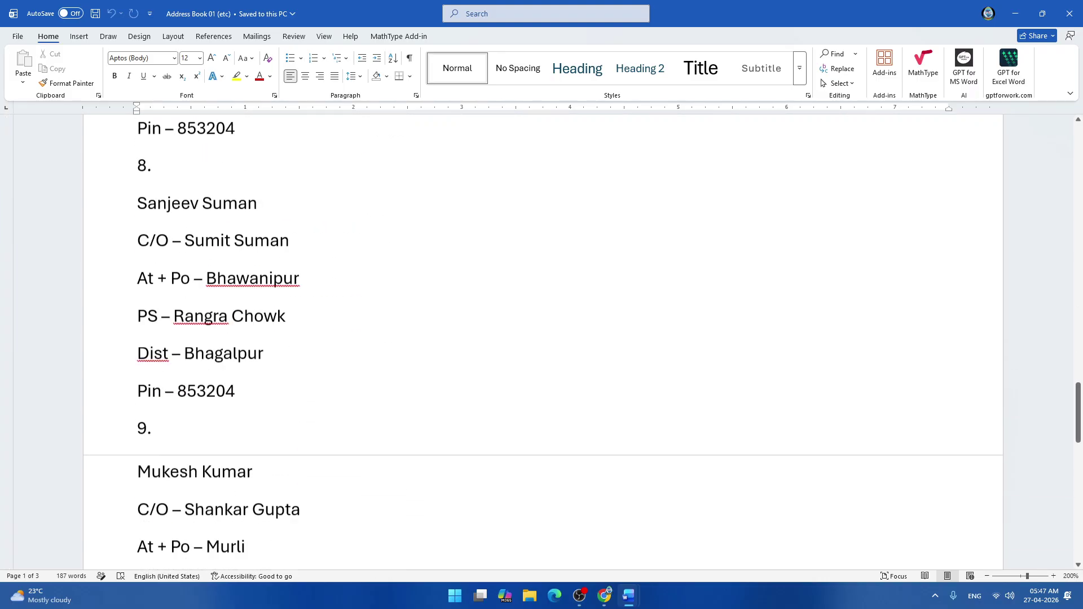
scroll(339, 367, "down", 10)
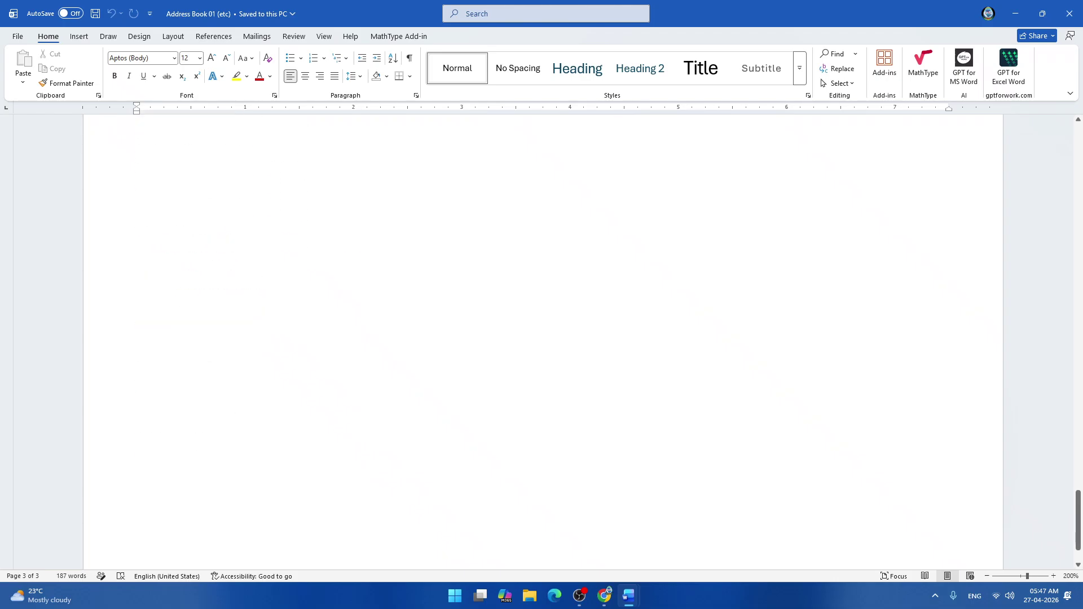
scroll(542, 338, "up", 3)
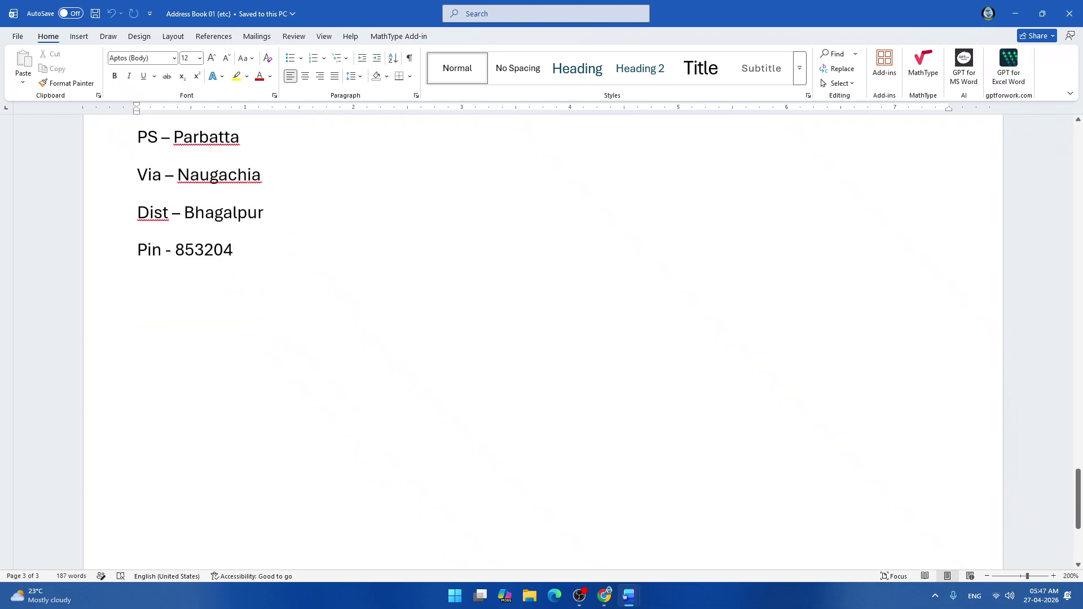
scroll(542, 338, "down", 3)
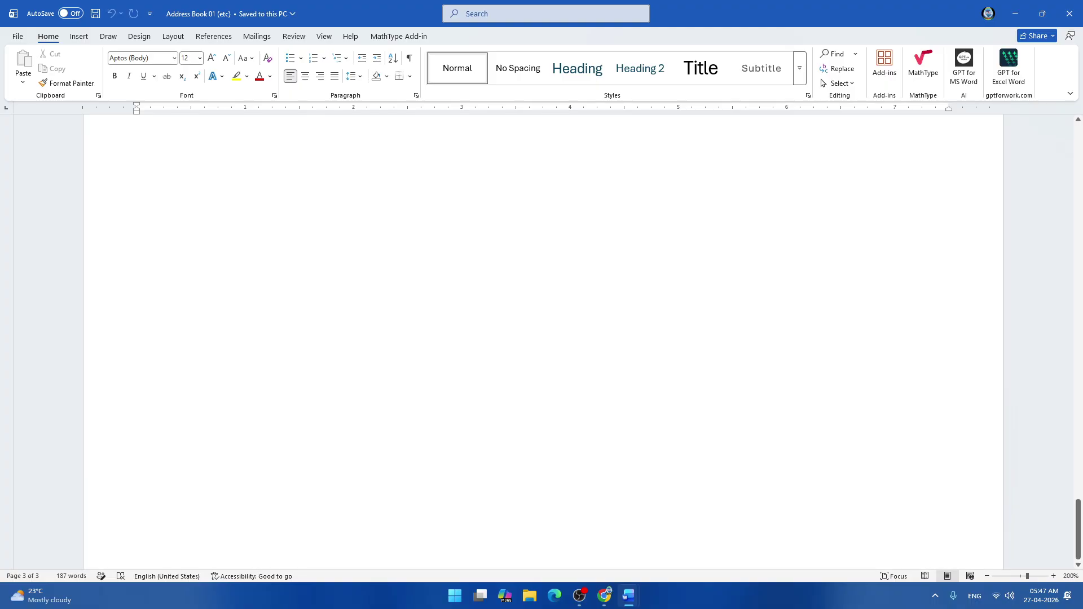
scroll(542, 338, "up", 8)
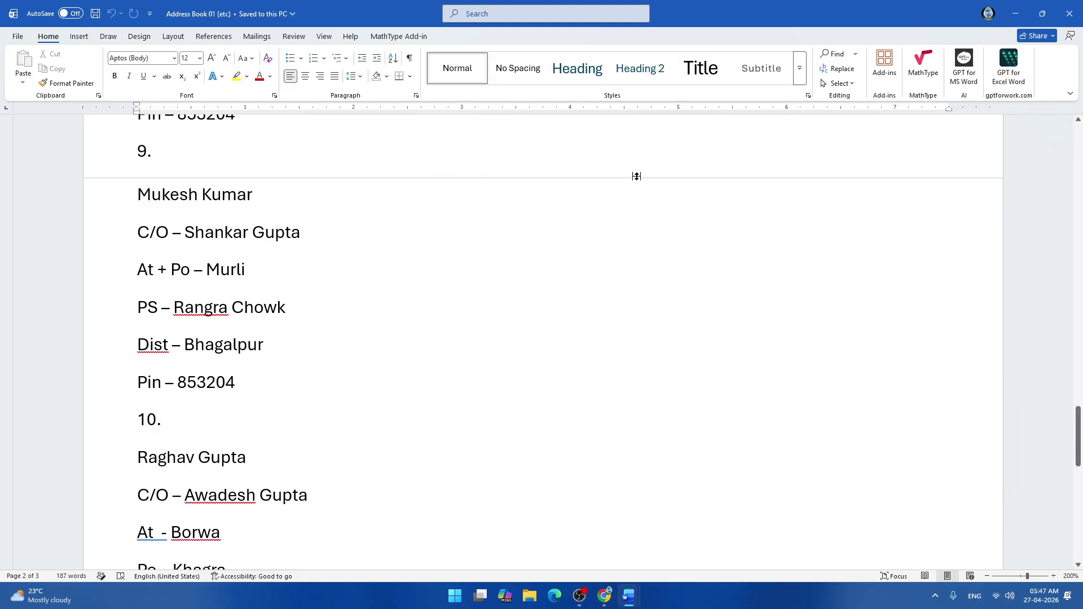
Toggle the white space between pages off and back on, then scroll back near the top.
left_click(541, 179)
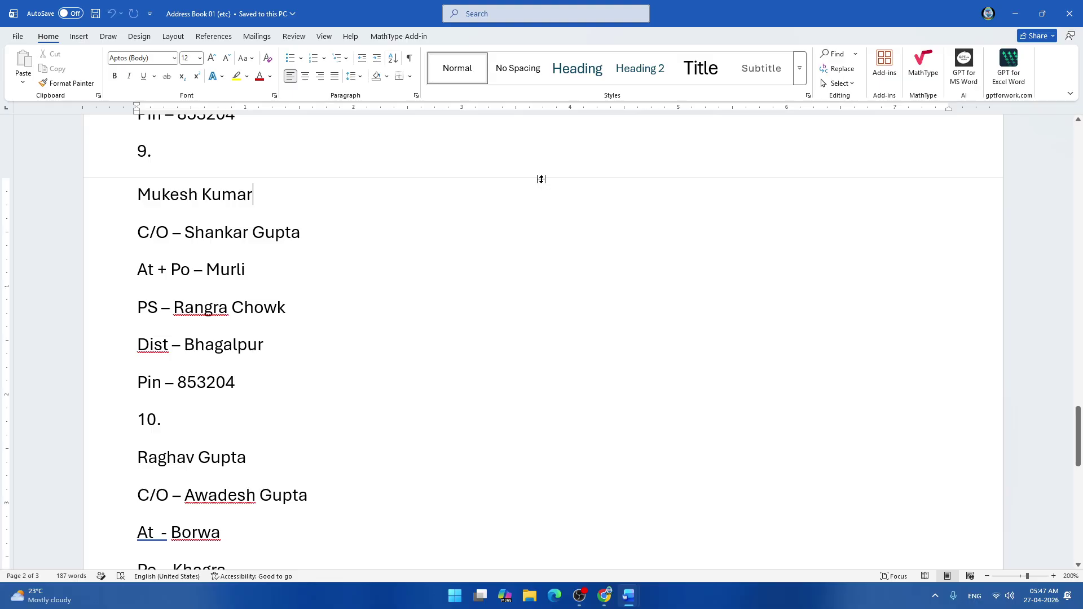
double_click(541, 179)
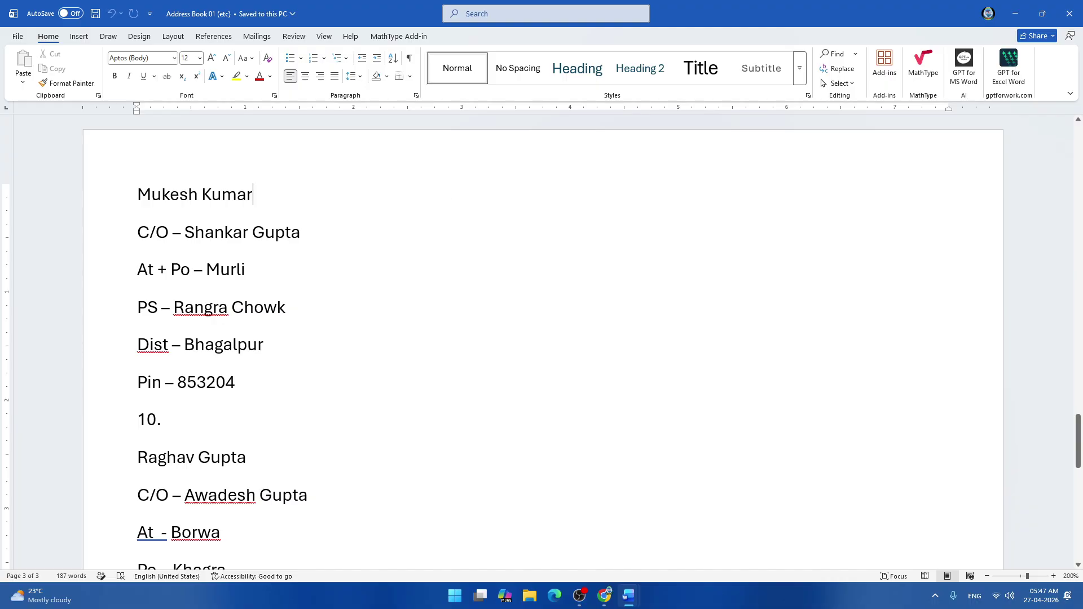
scroll(465, 338, "up", 3)
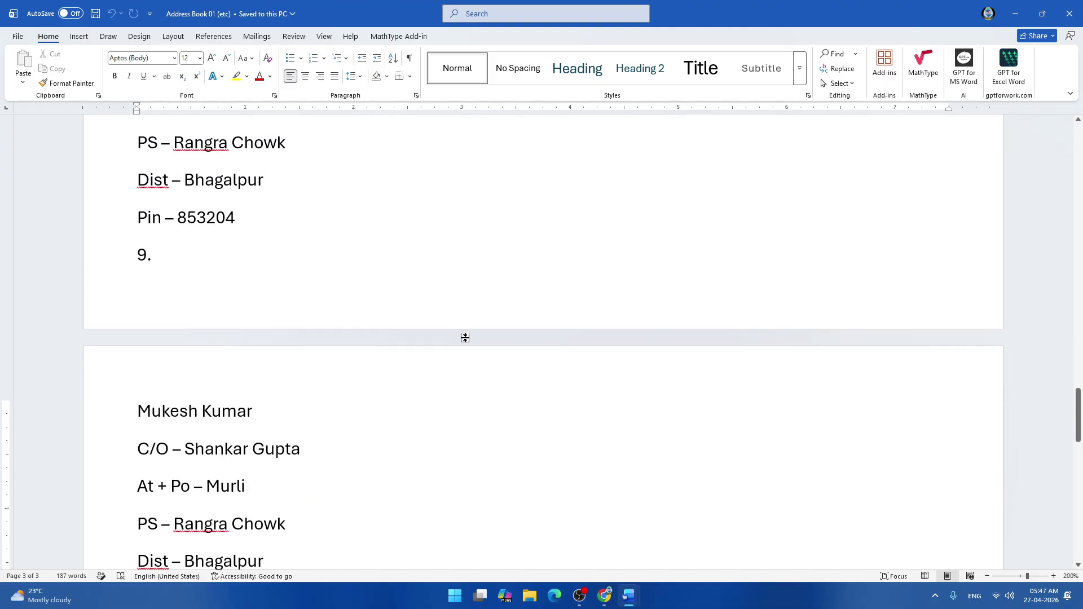
double_click(465, 337)
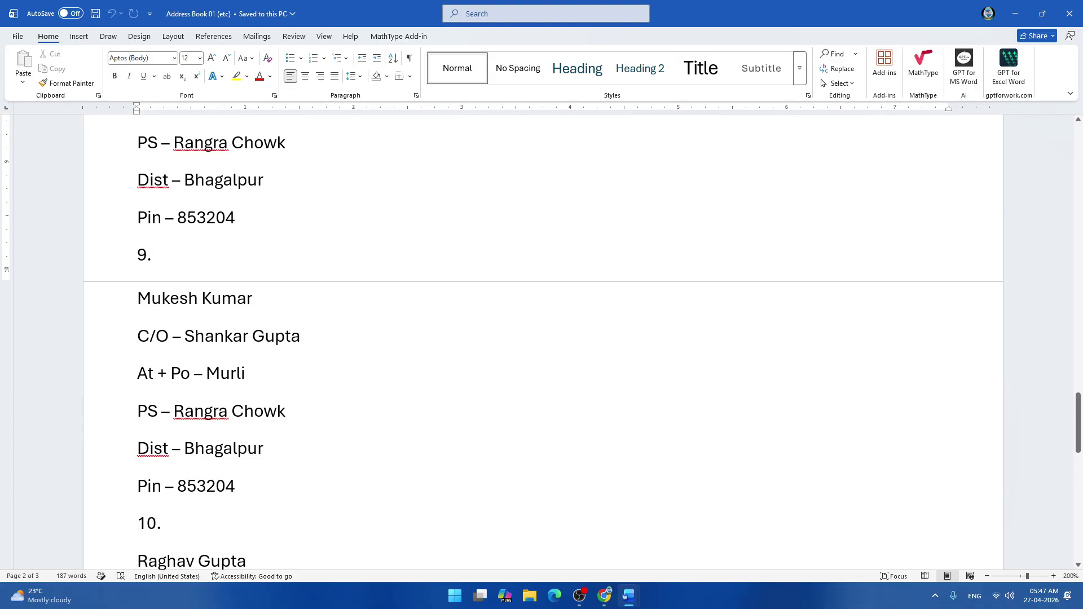
double_click(503, 282)
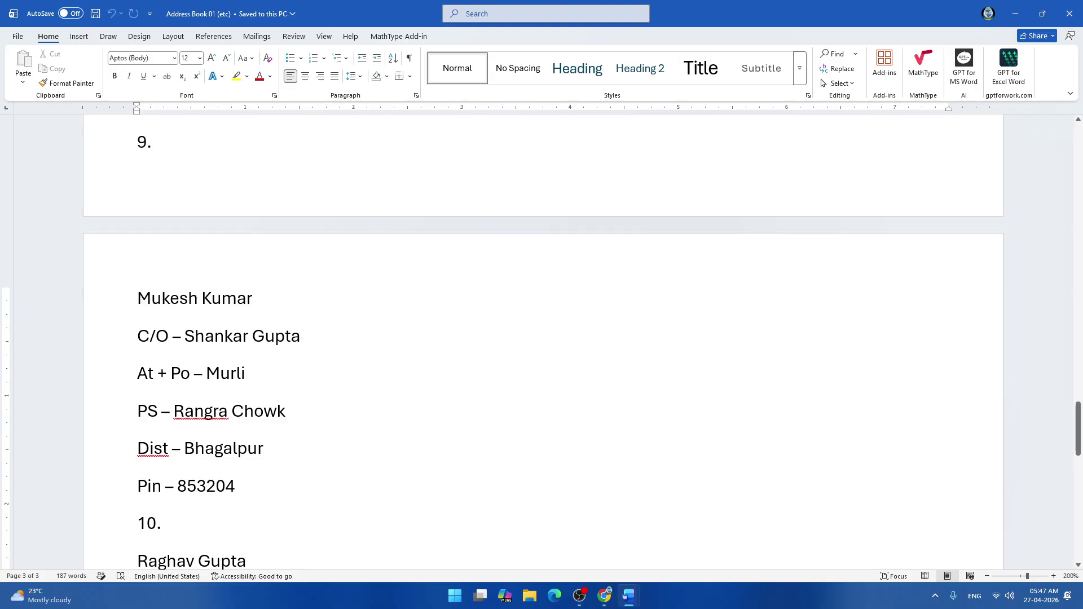
scroll(339, 249, "up", 15)
scroll(339, 248, "up", 12)
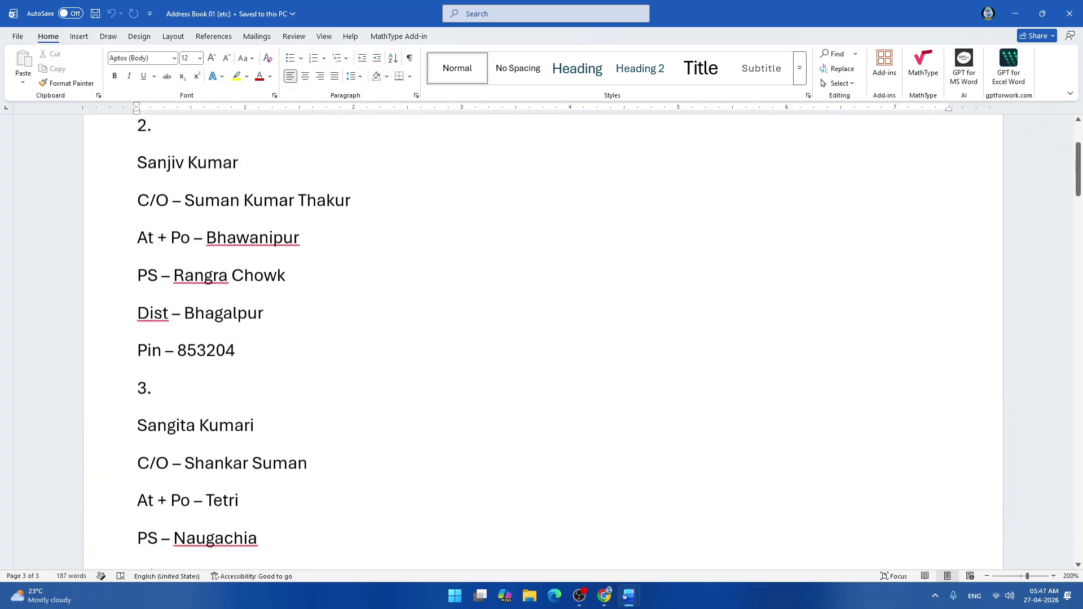
scroll(339, 249, "down", 5)
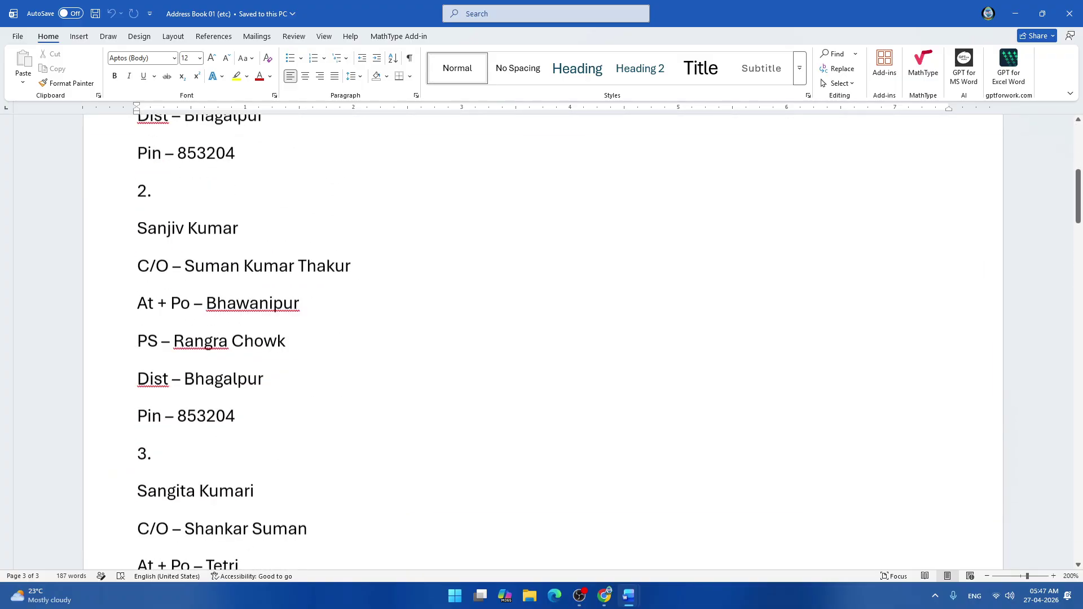
left_click(323, 36)
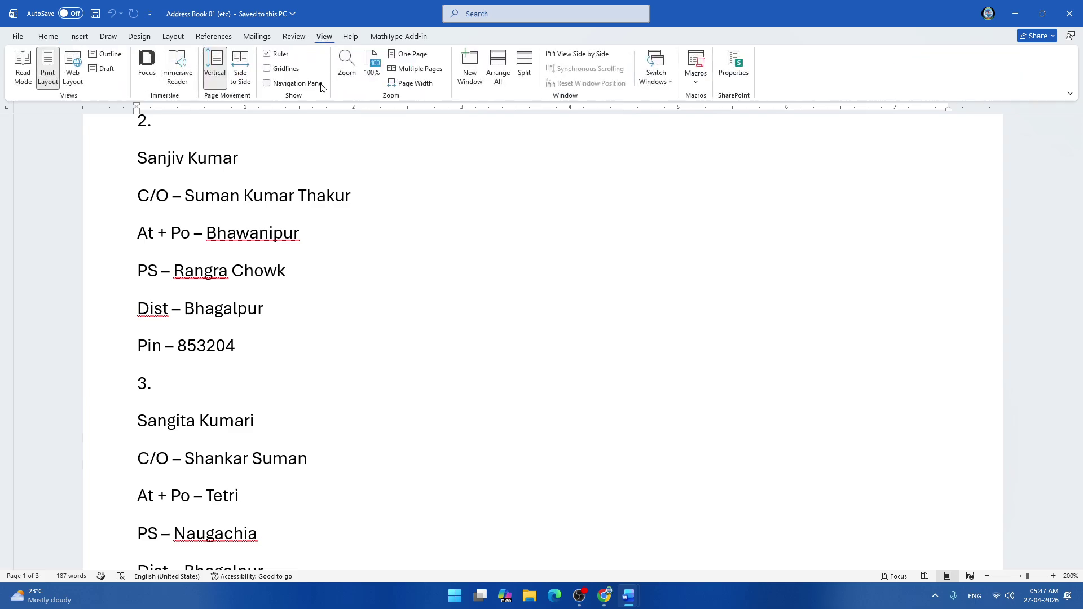
left_click(25, 73)
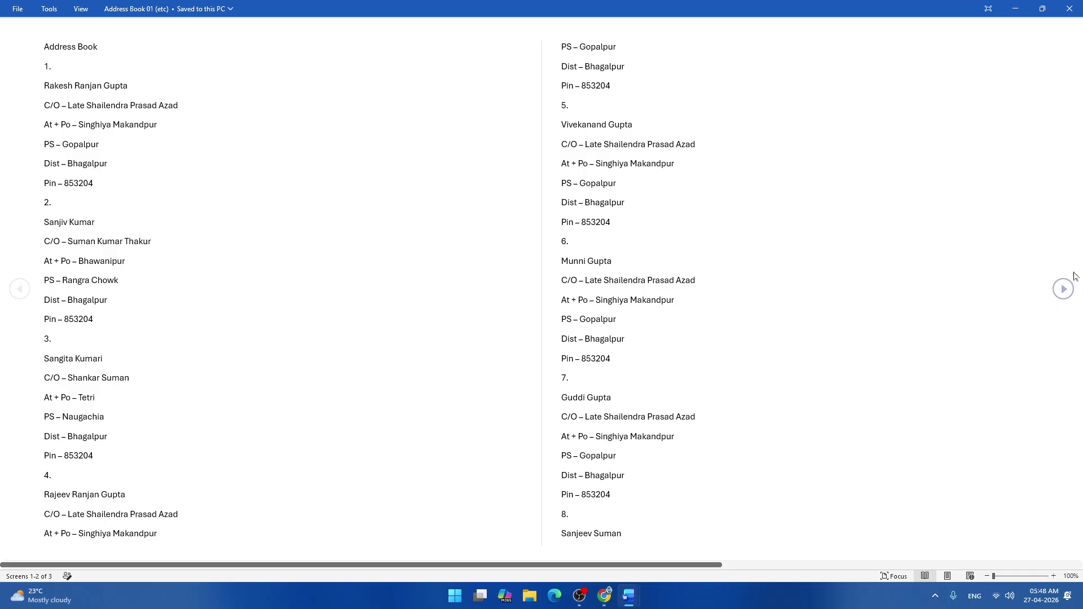
left_click(1063, 290)
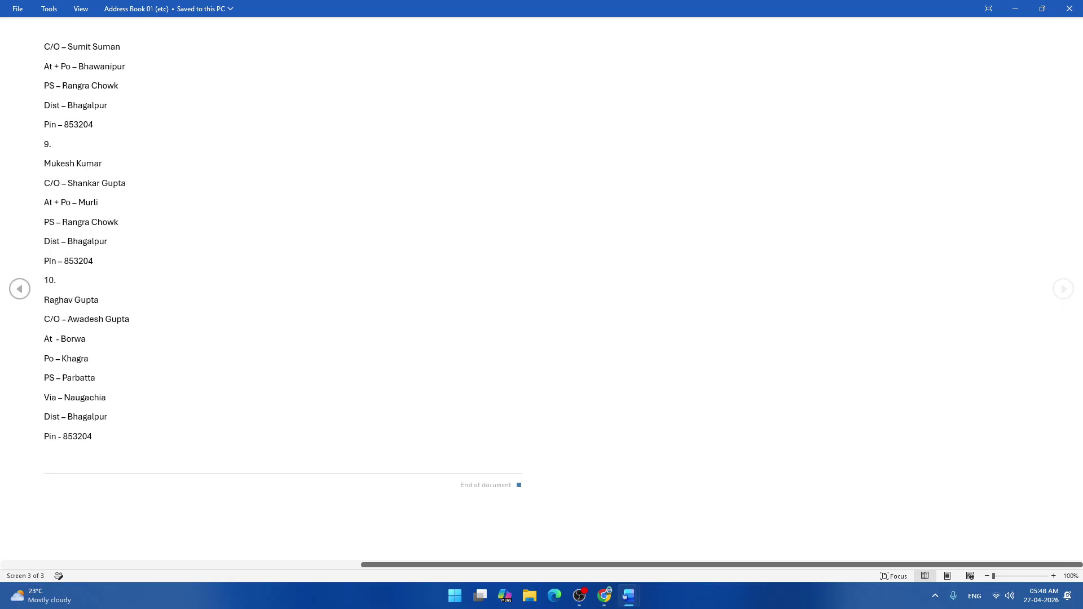
left_click(20, 289)
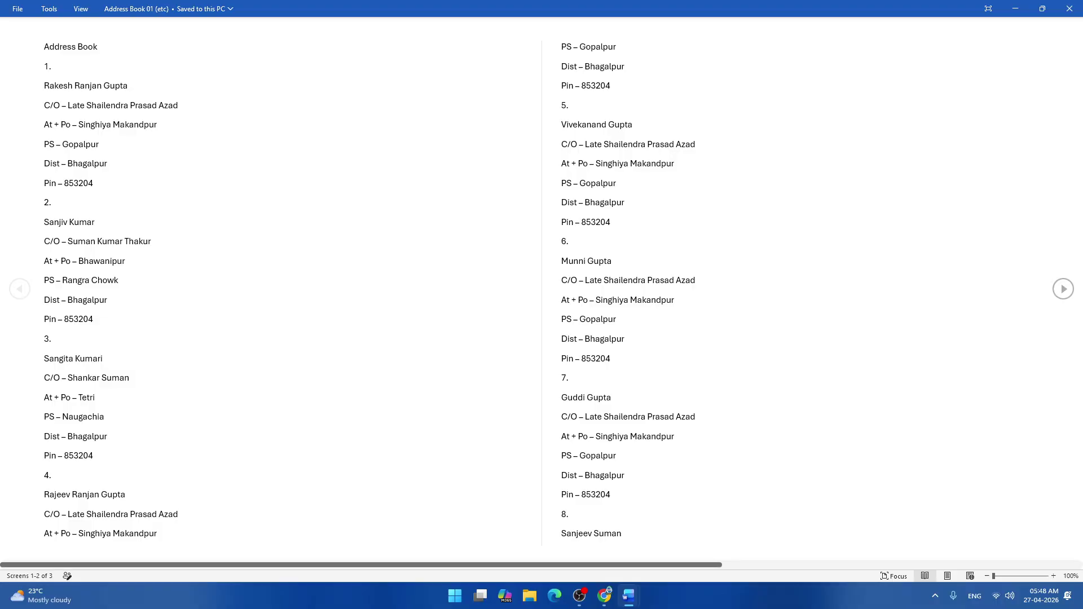
key("Escape")
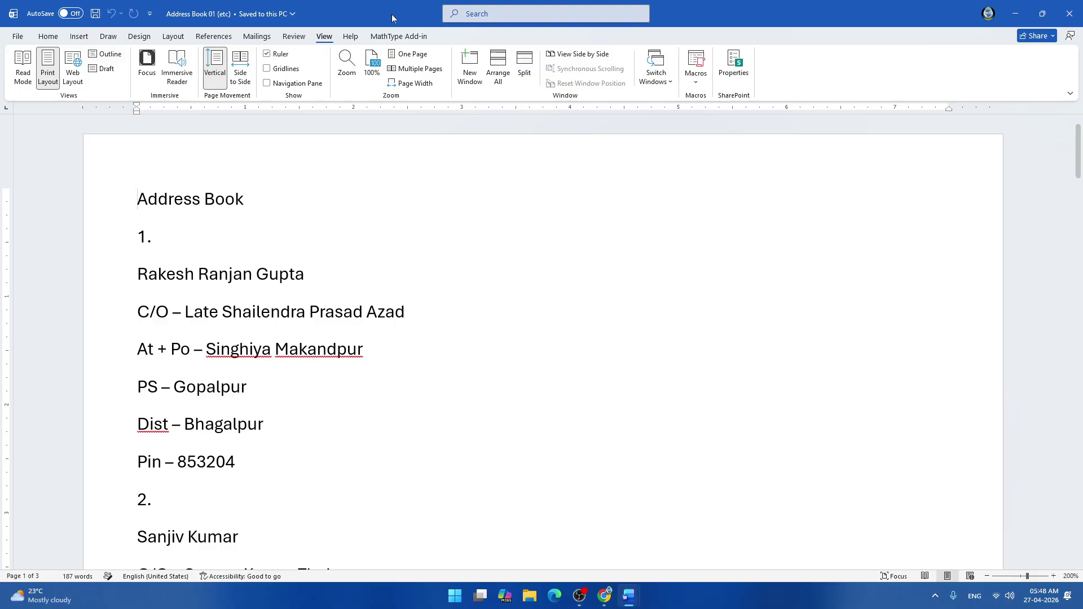
Hide and re-show white space between pages, then jump to the end after the final entry's Pin line.
scroll(507, 303, "down", 15)
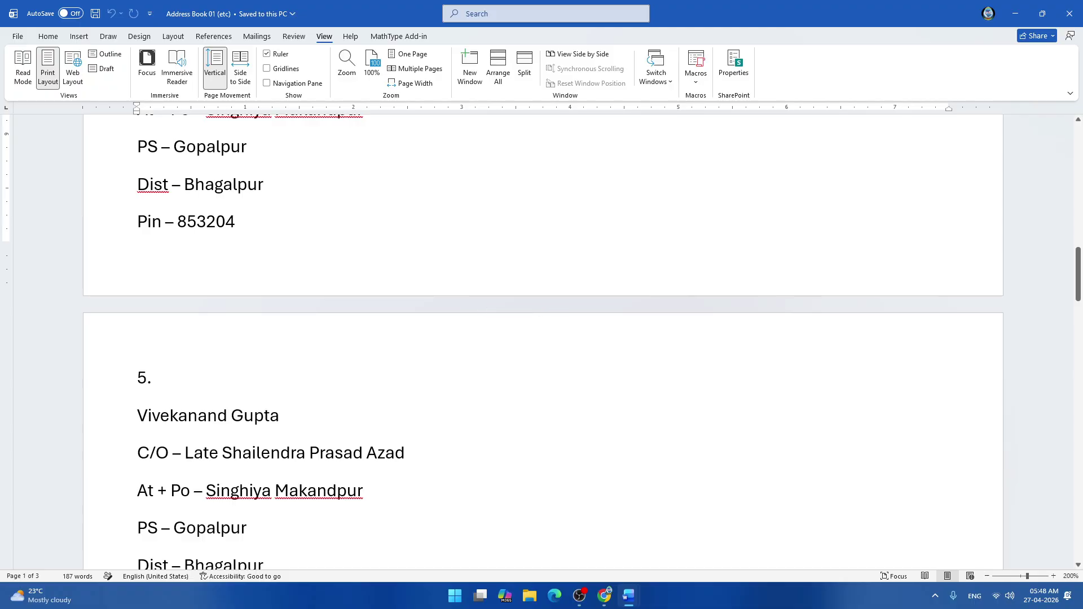
double_click(481, 302)
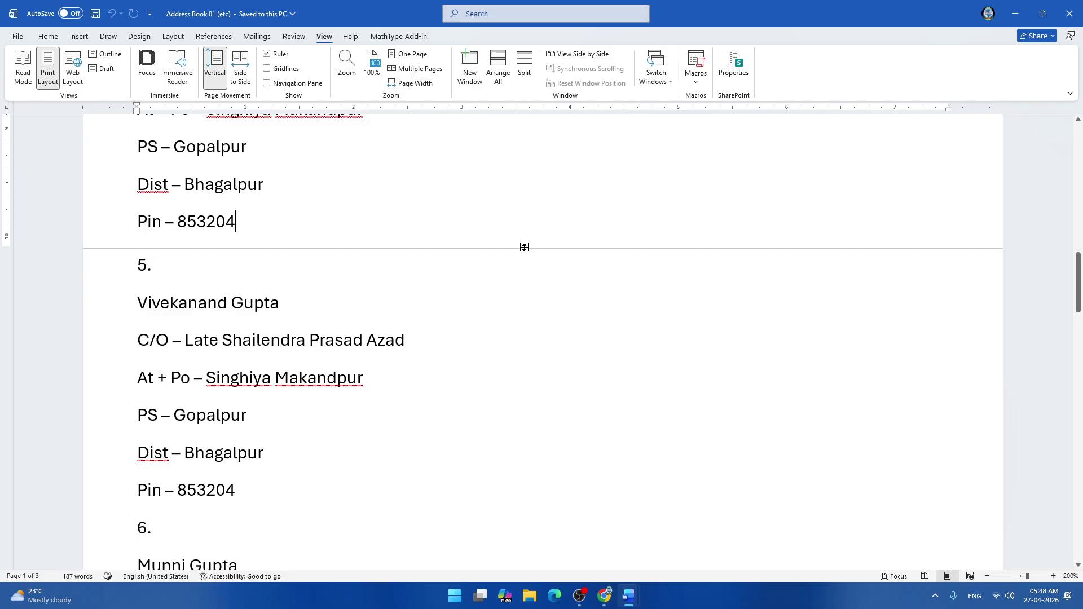
double_click(524, 247)
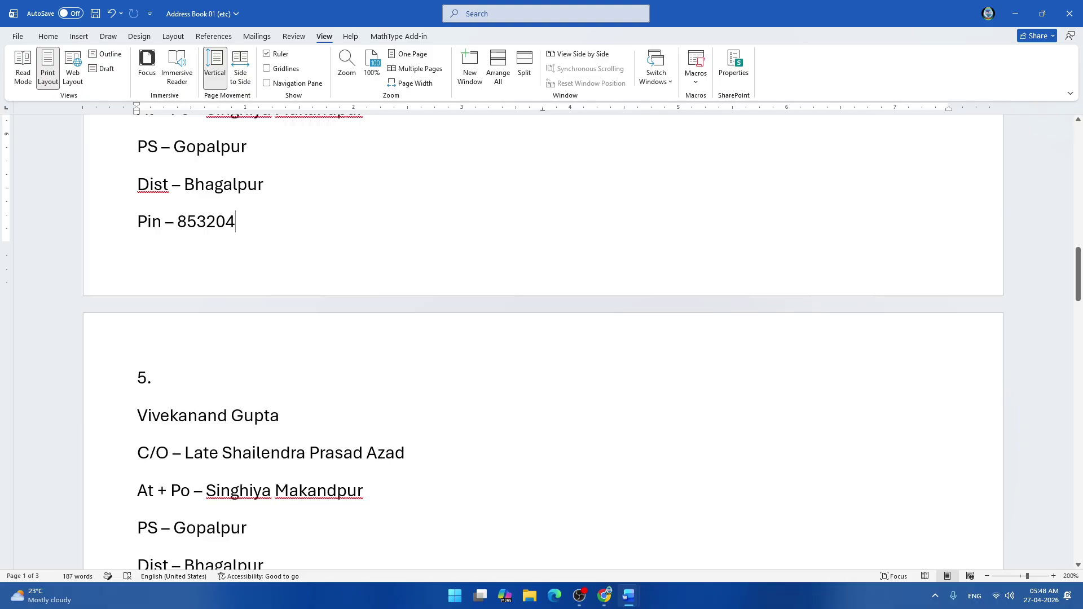
scroll(541, 339, "down", 20)
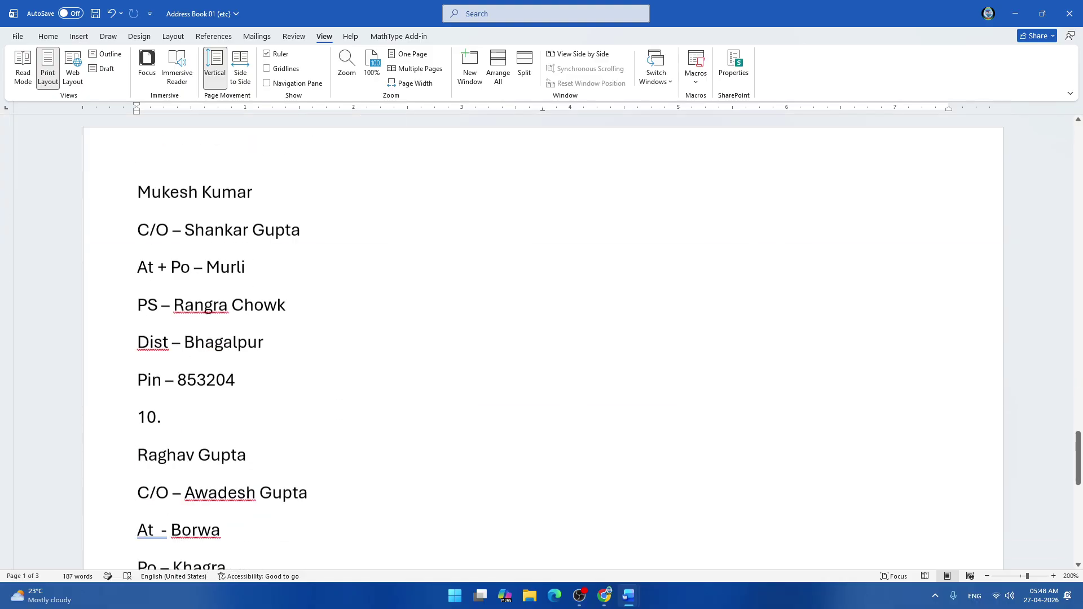
scroll(541, 339, "down", 15)
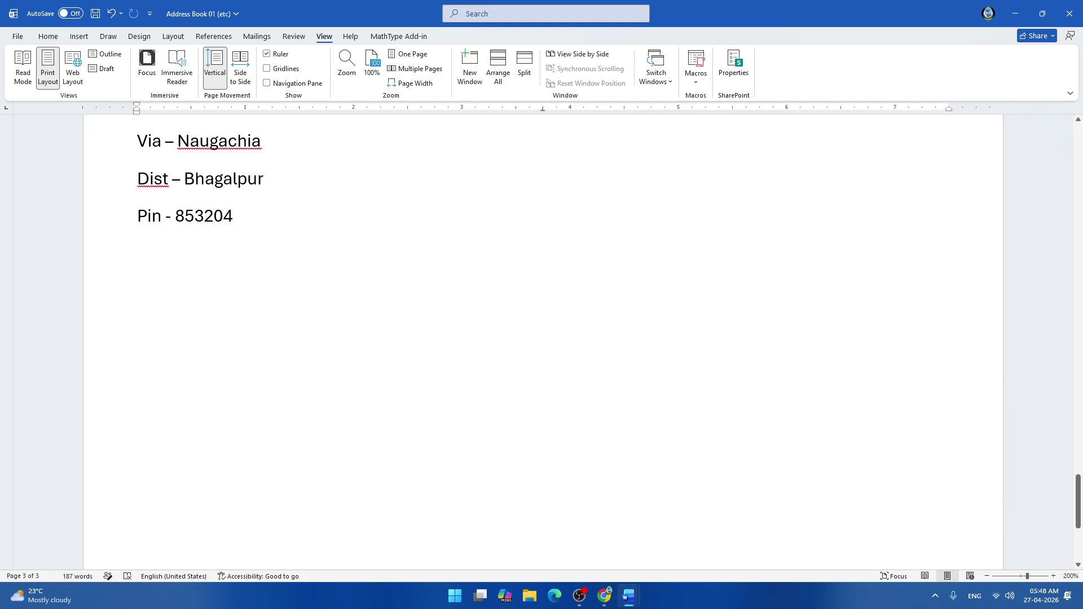
key("ctrl+s")
Add empty lines after the last entry until a new, blank page 4 begins.
key("Return")
key("Return")
key("Return")
key("Return")
key("Return")
key("Return")
key("Return")
key("Return")
key("Return")
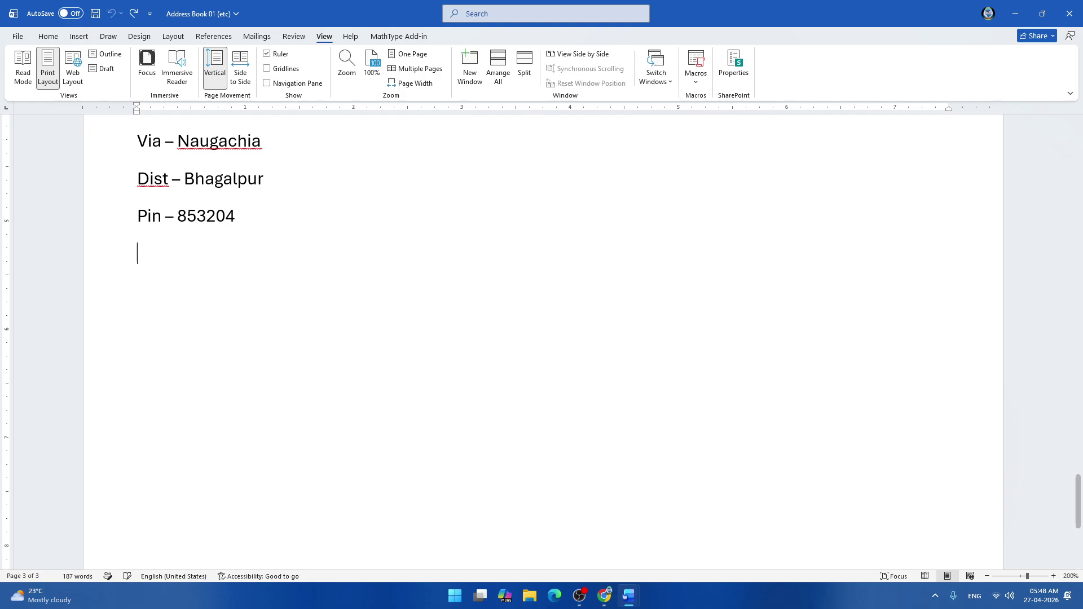
key("Return")
key("Return")
key("Return")
key("Return")
key("Return")
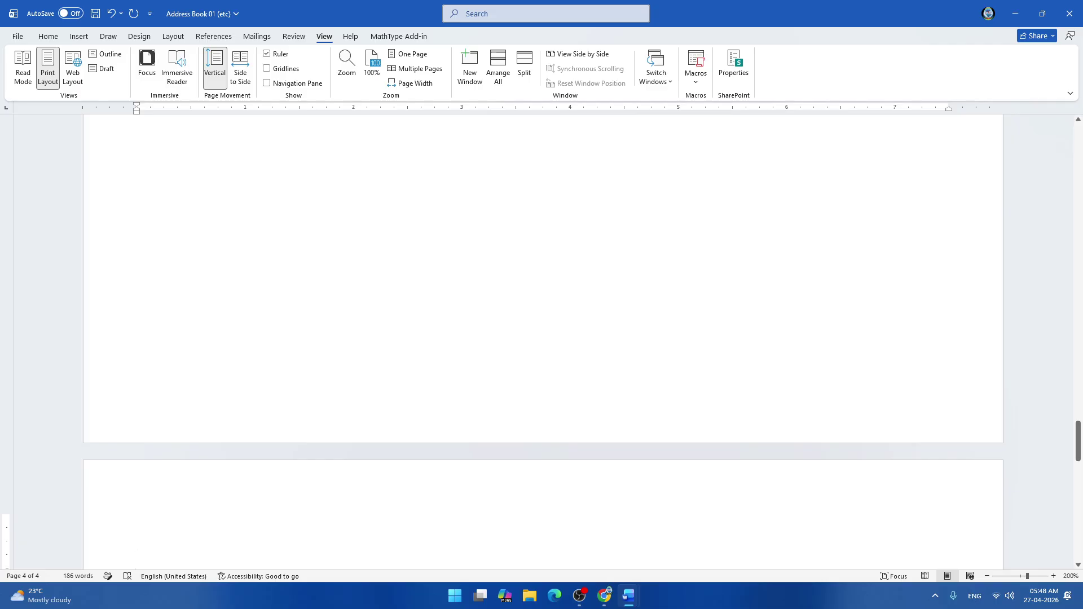
scroll(117, 263, "down", 4)
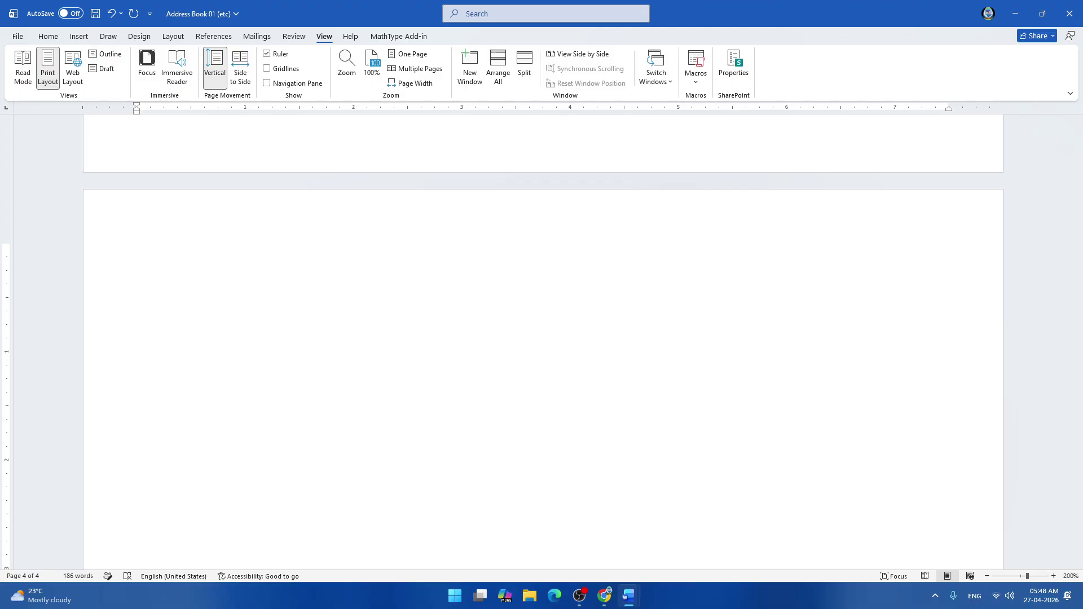
scroll(541, 338, "down", 2)
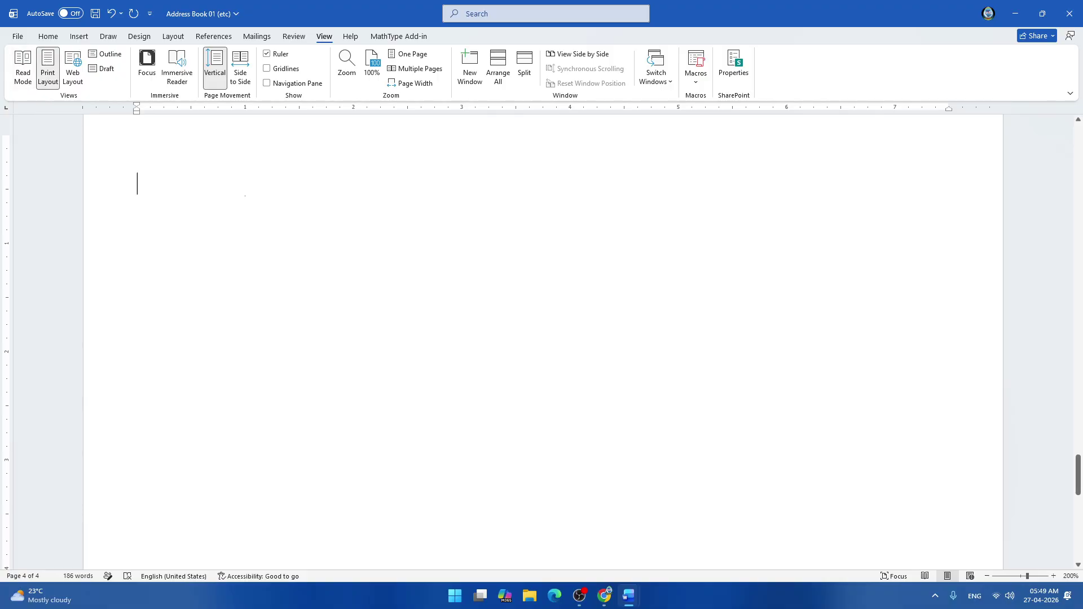
Type the heading 'Usage of Cut (Ctrl + X) command' with a 'List of Customers' line beneath it.
type("Ua")
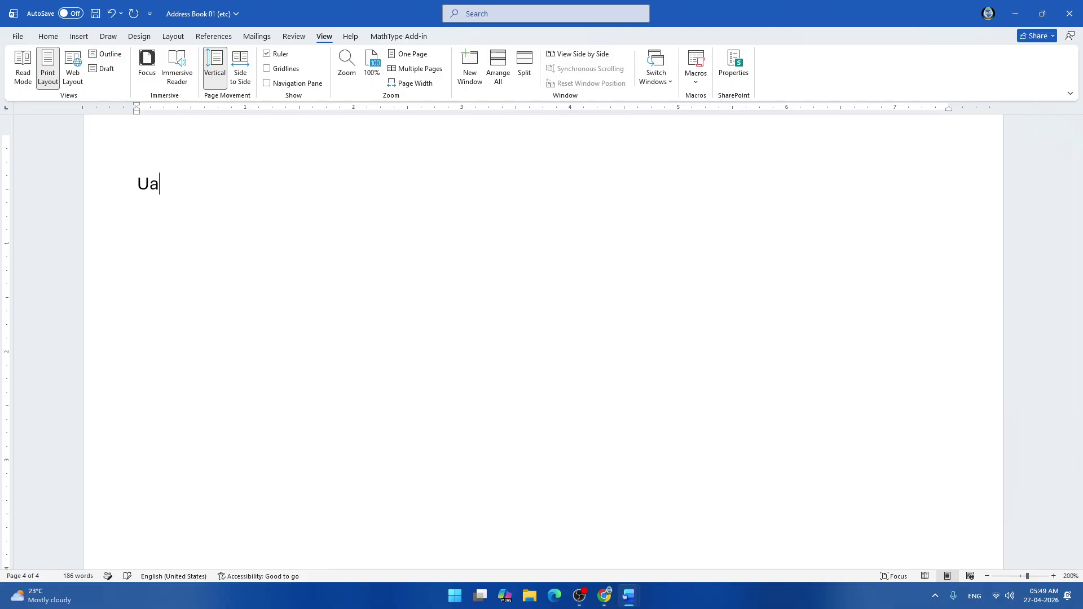
key("BackSpace")
type("sage of Cut Co")
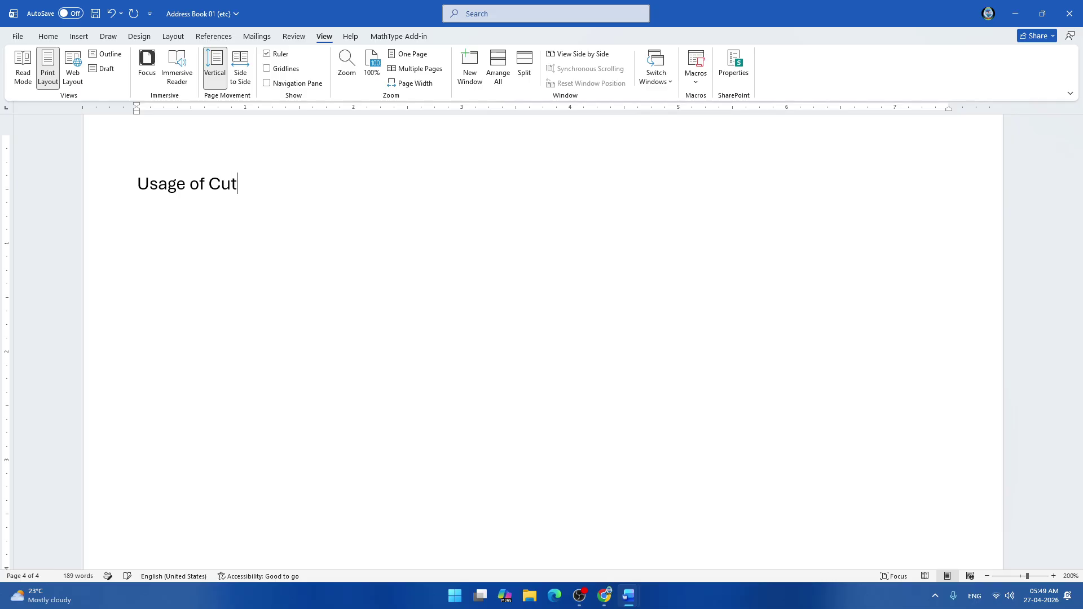
key("BackSpace")
key("BackSpace")
type("(Ctrl + X) command")
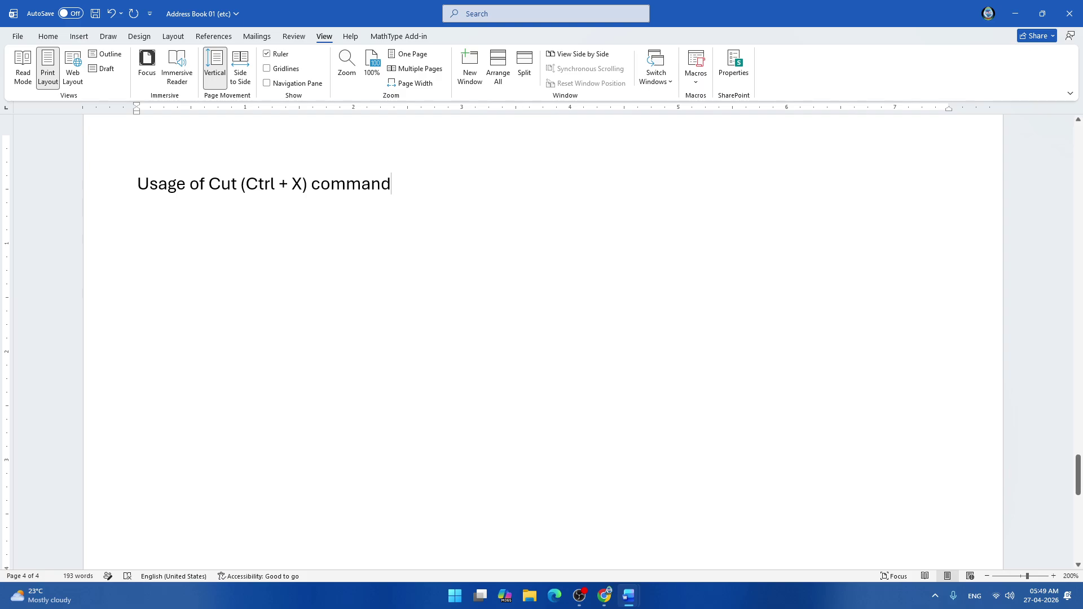
key("Return")
type("List")
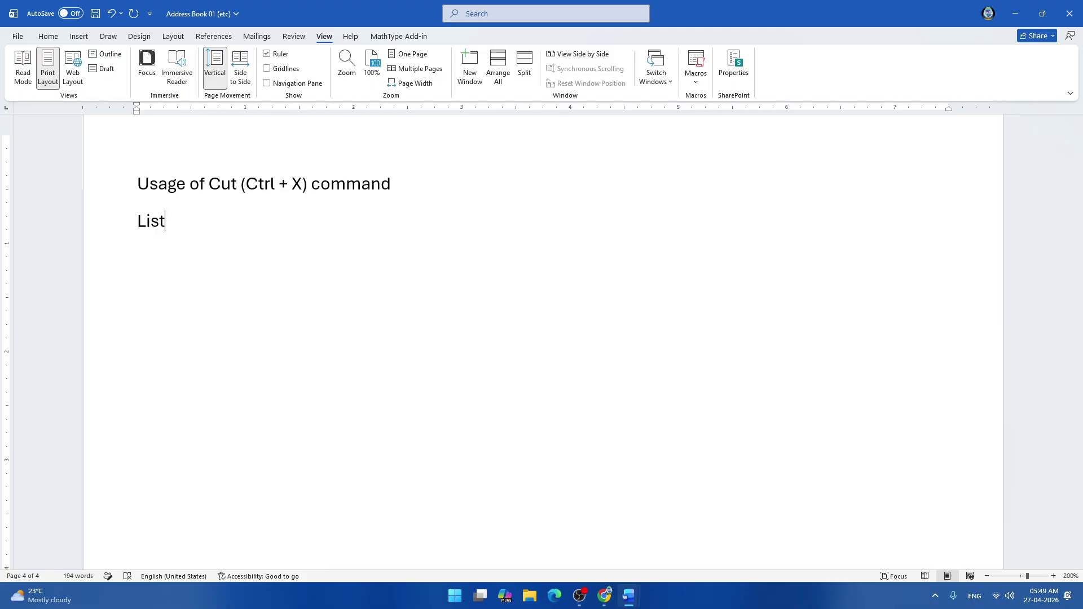
type(" of Customers")
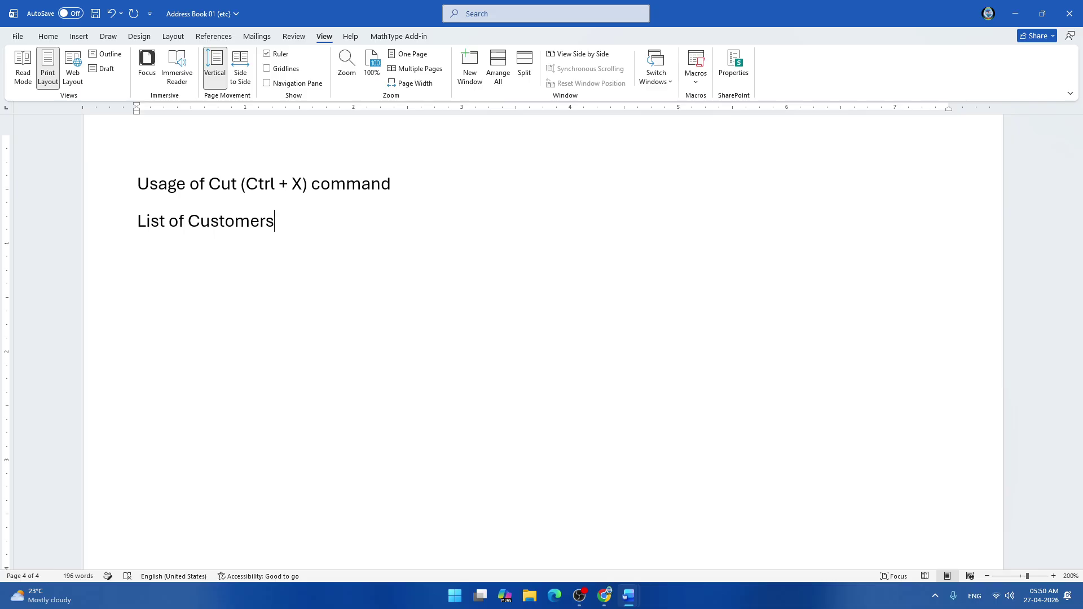
key("Return")
type("List No. 2")
key("Return")
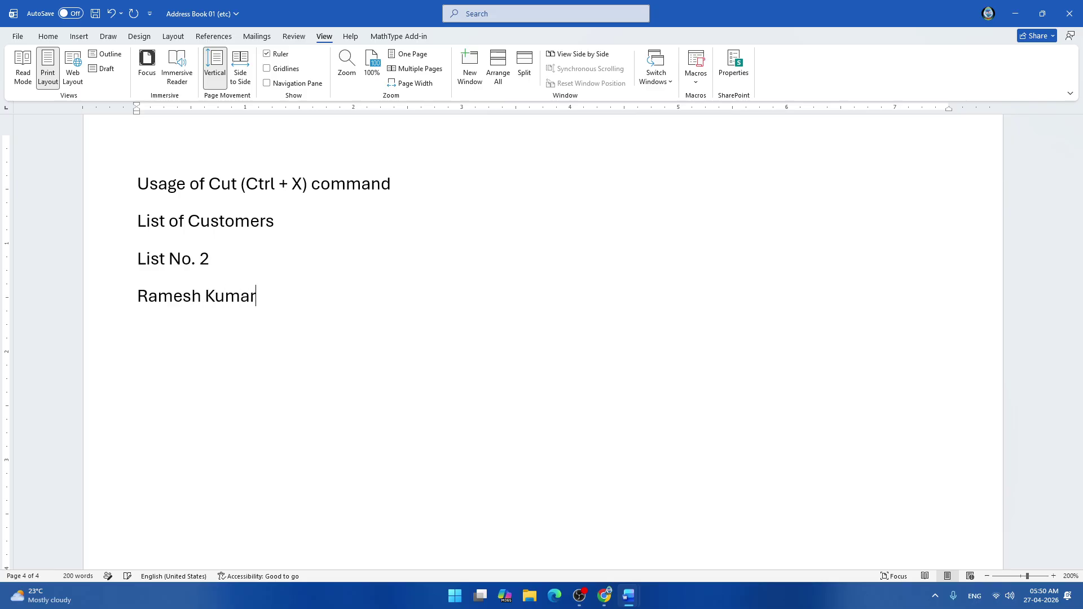
key("Return")
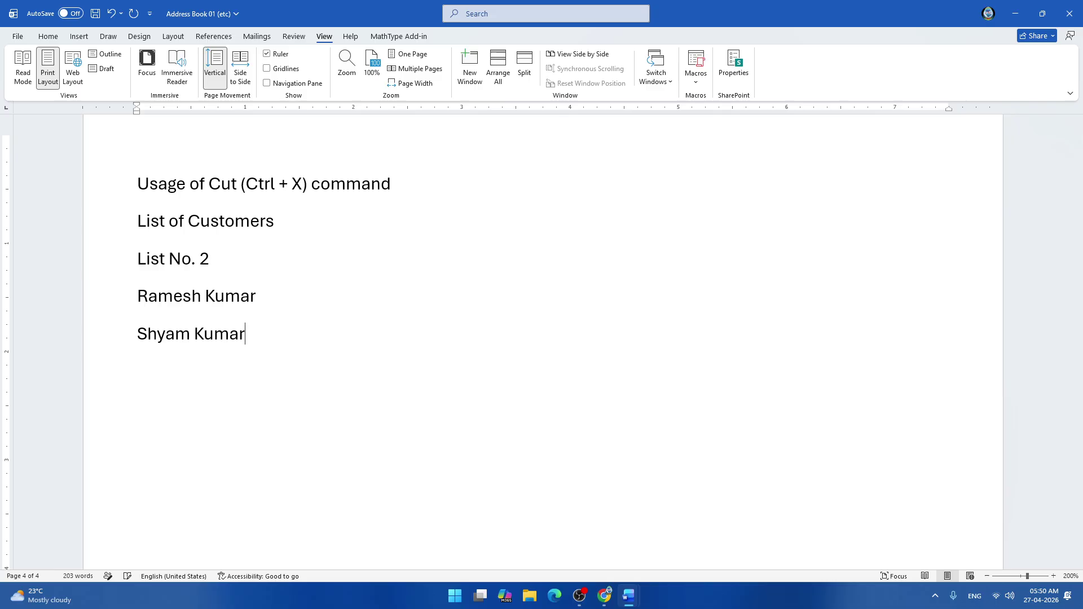
key("Return")
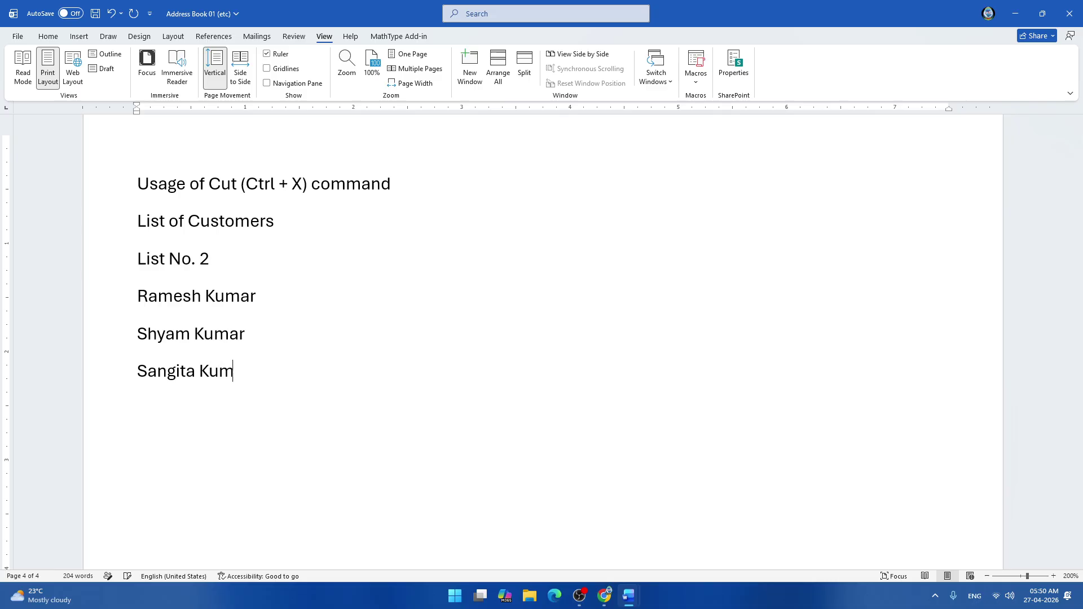
key("Return")
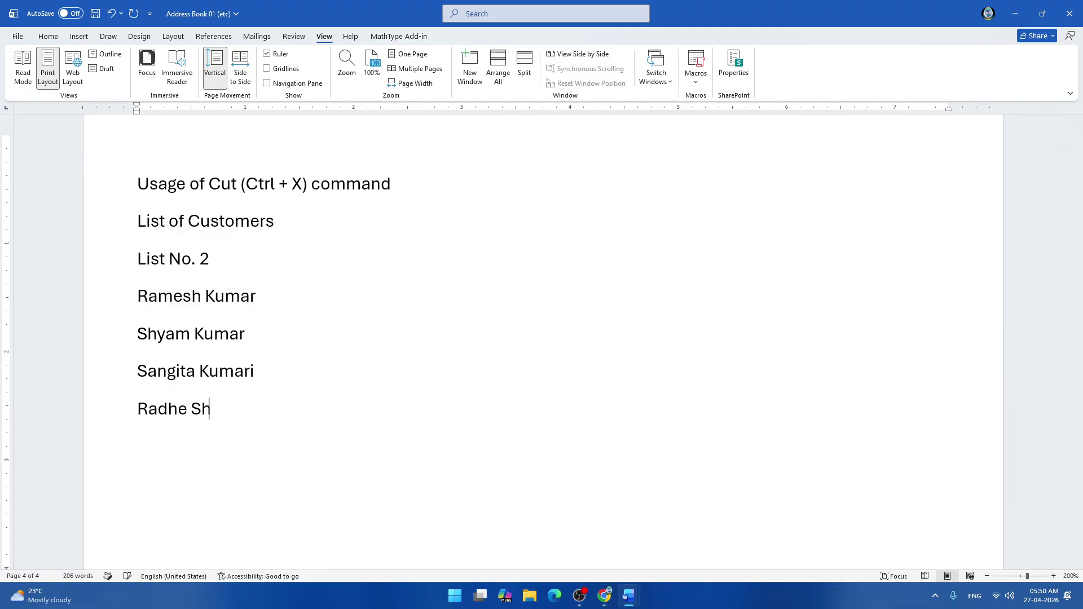
key("Return")
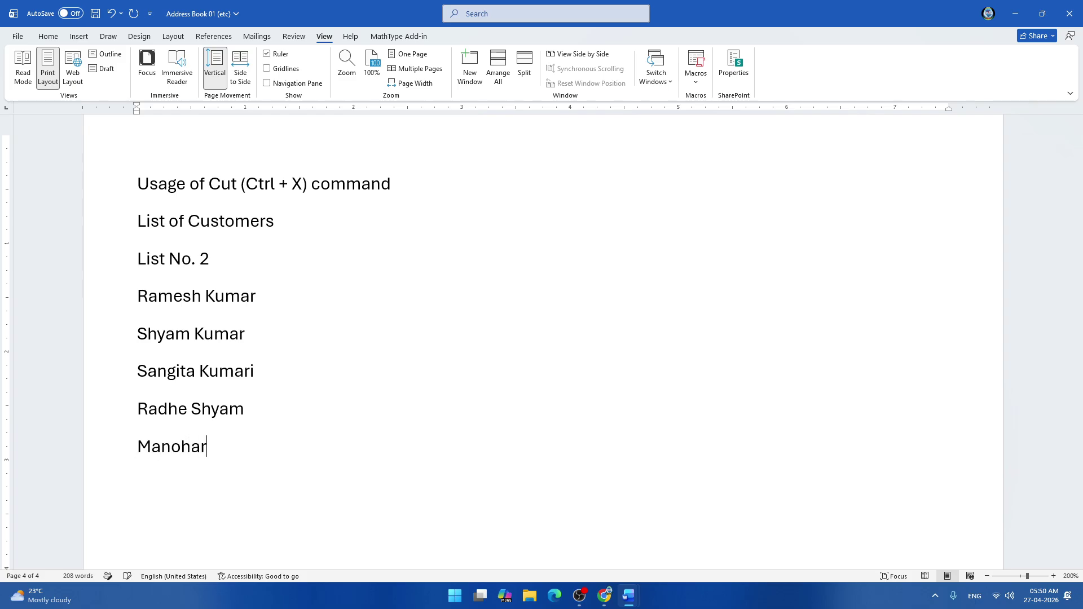
key("Return")
type("List")
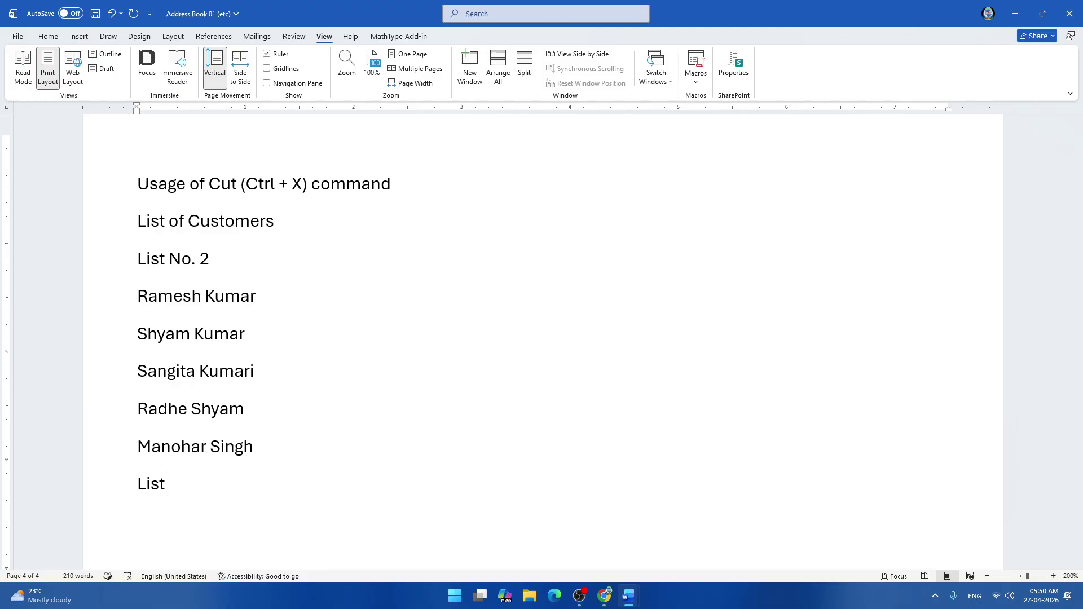
key("BackSpace")
type(". 4")
key("Return")
key("Return")
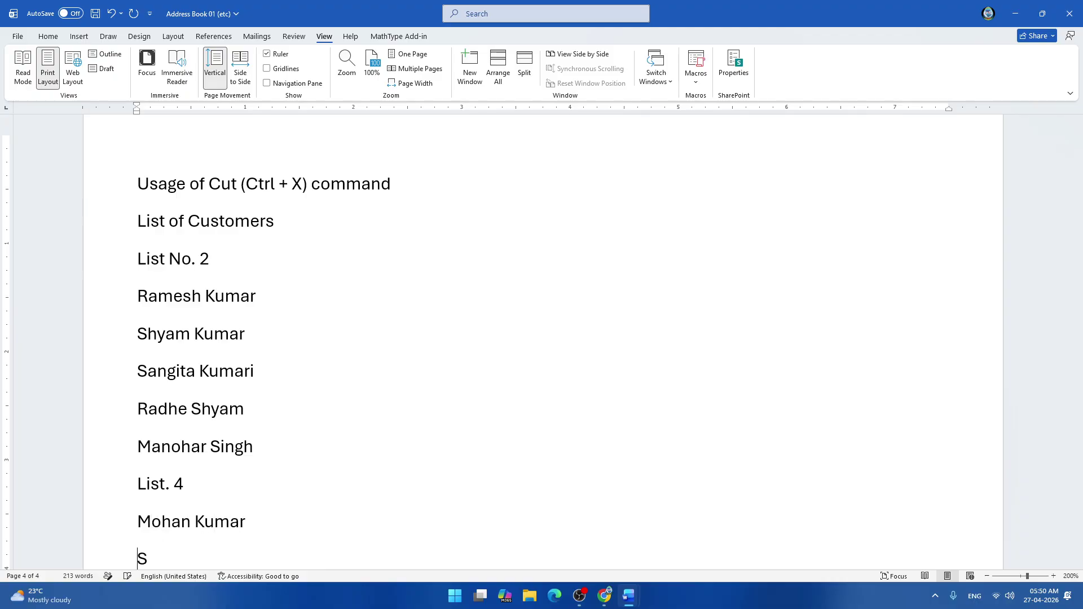
key("Return")
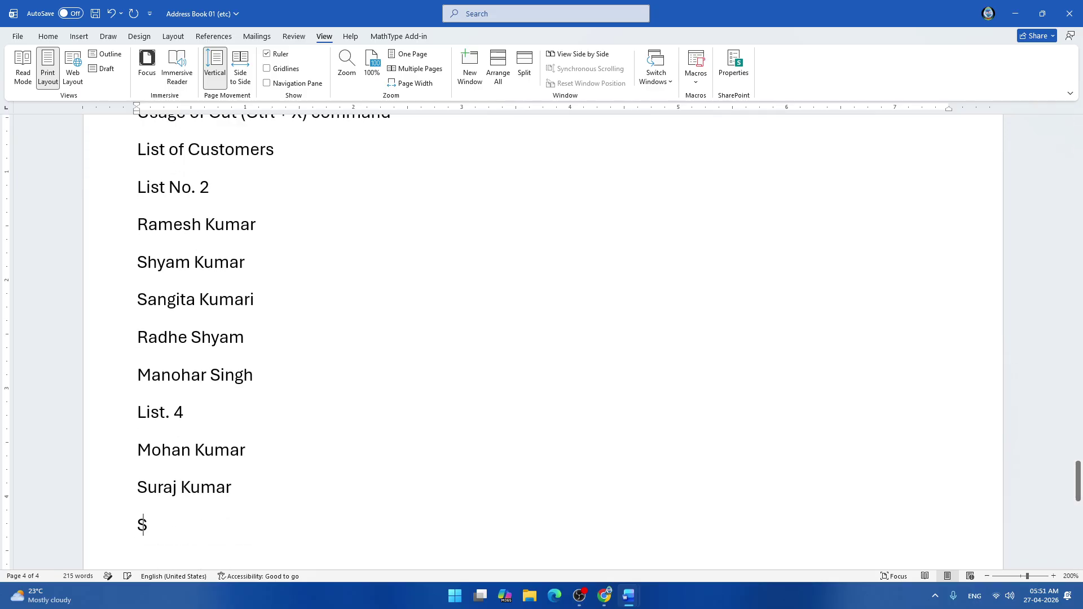
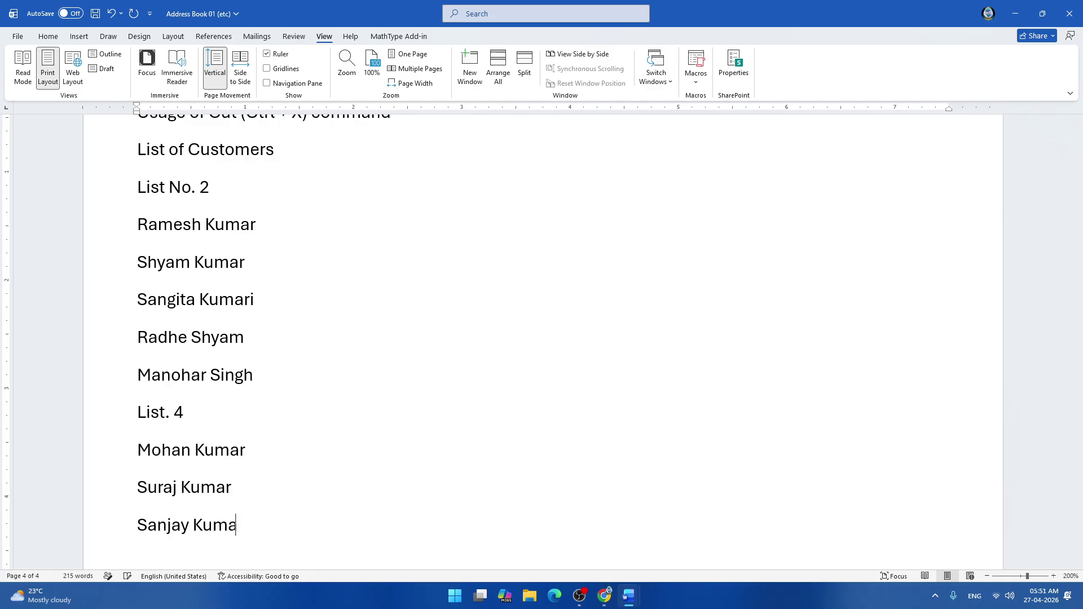
key("Return")
key("Return")
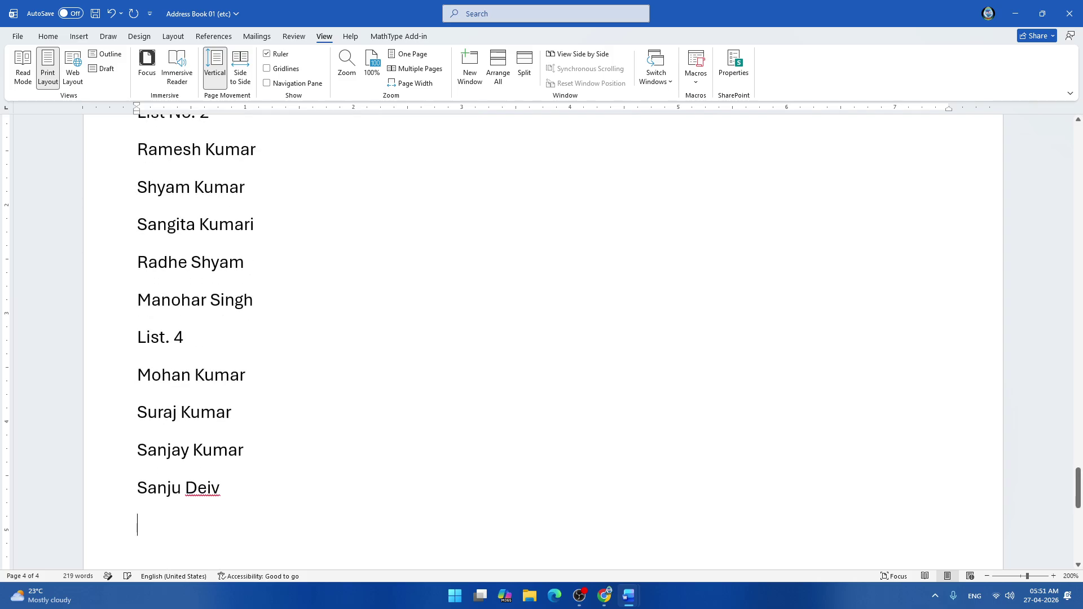
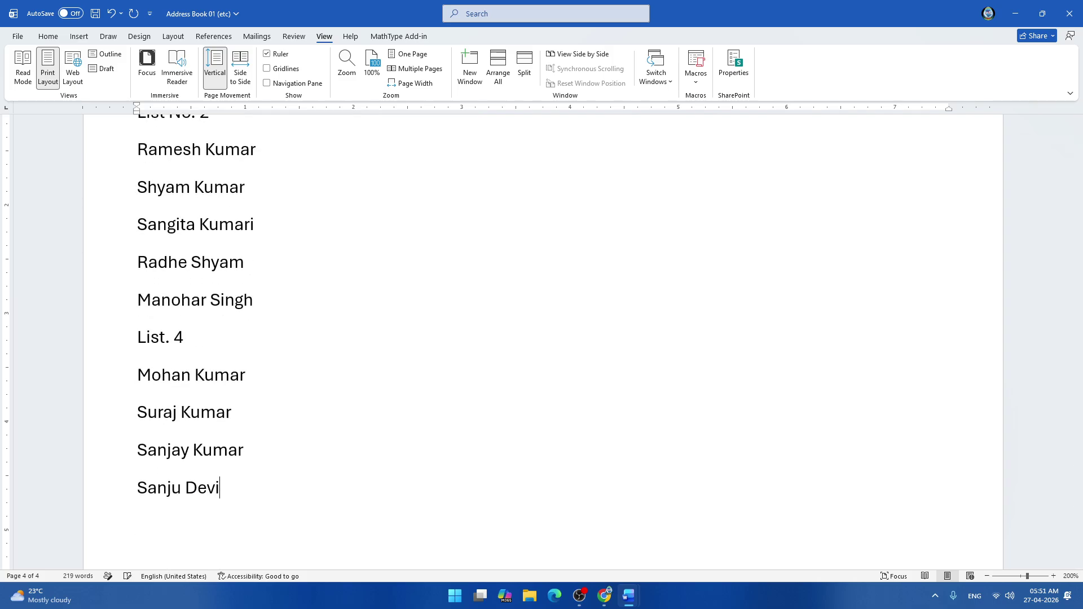
key("Return")
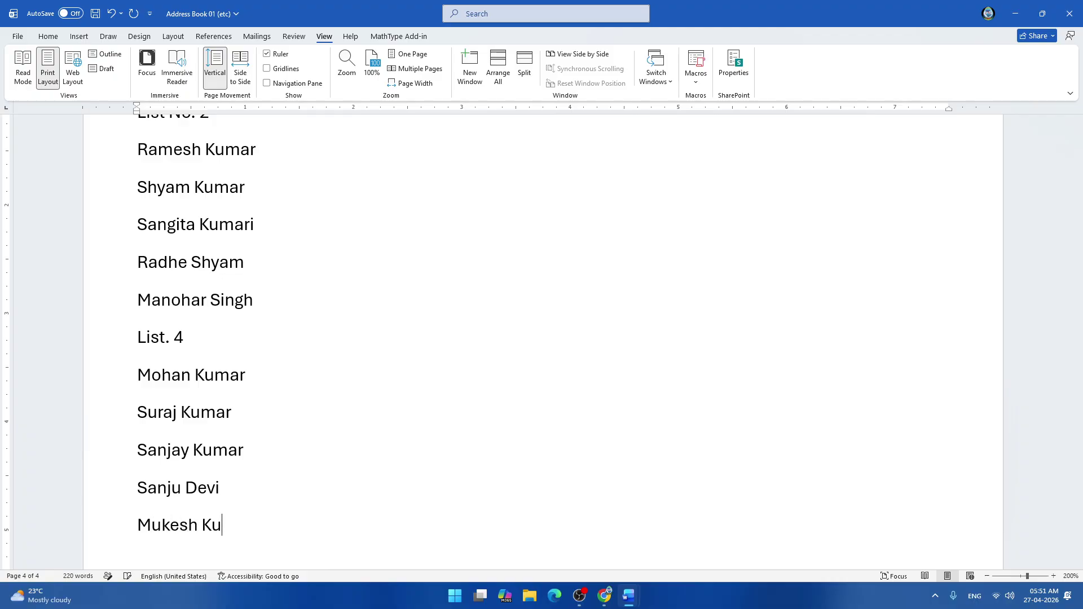
key("Return")
type("List")
key("BackSpace")
type(". 0")
key("BackSpace")
Add leading zeros to the list headings, making the new heading 'List. 01'.
type("1")
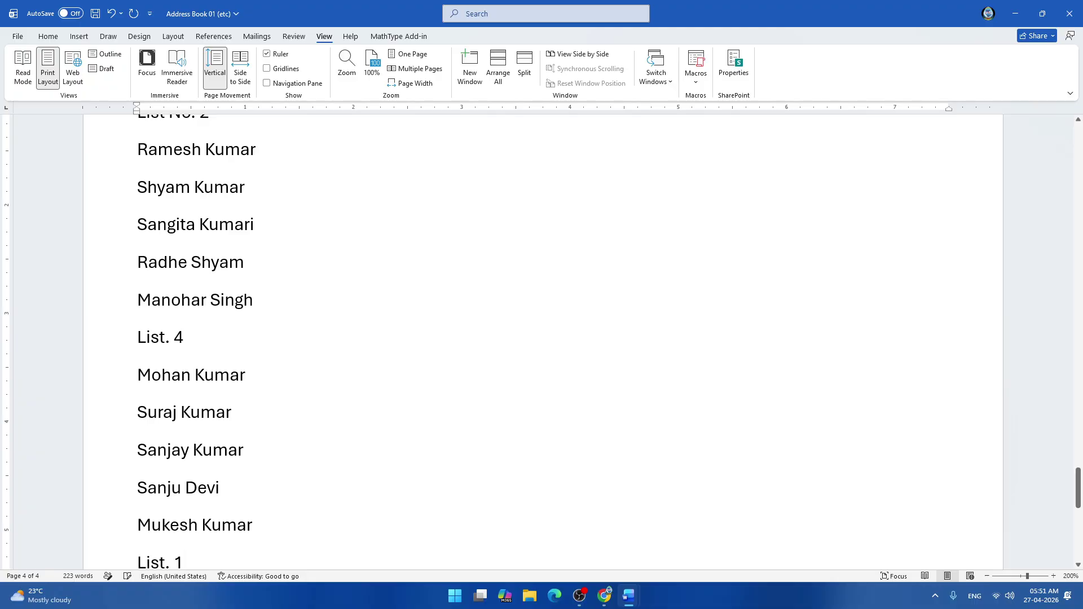
scroll(542, 338, "up", 3)
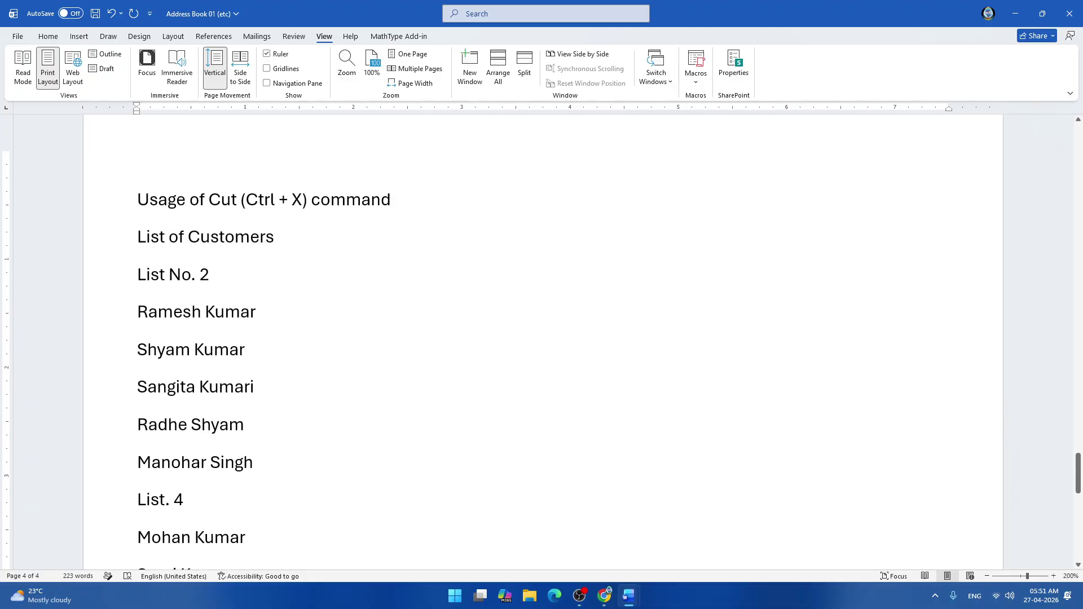
scroll(542, 334, "up", 1)
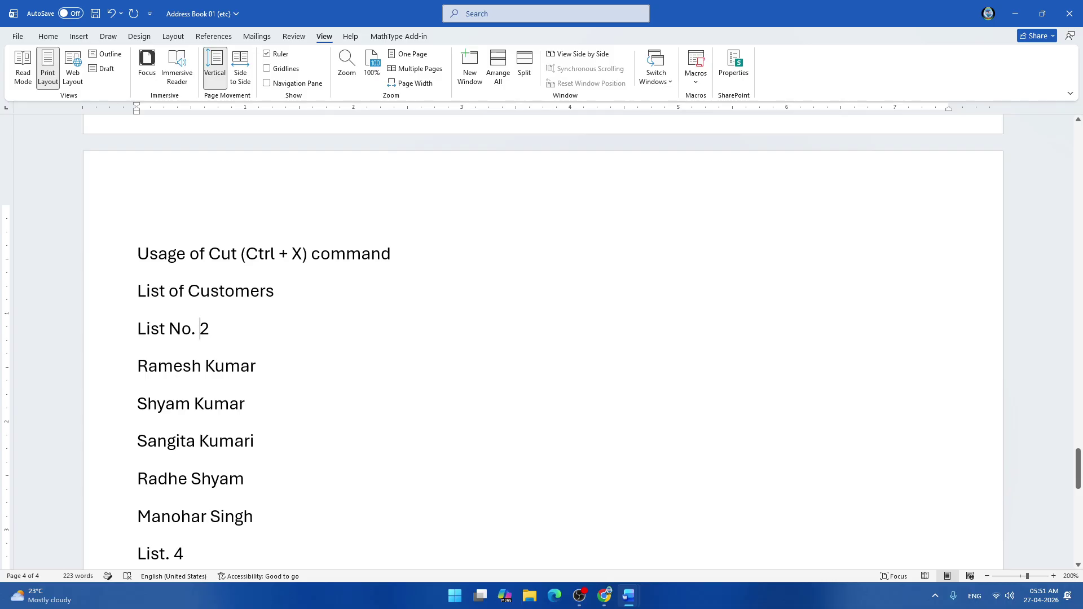
type("0")
scroll(542, 339, "down", 1)
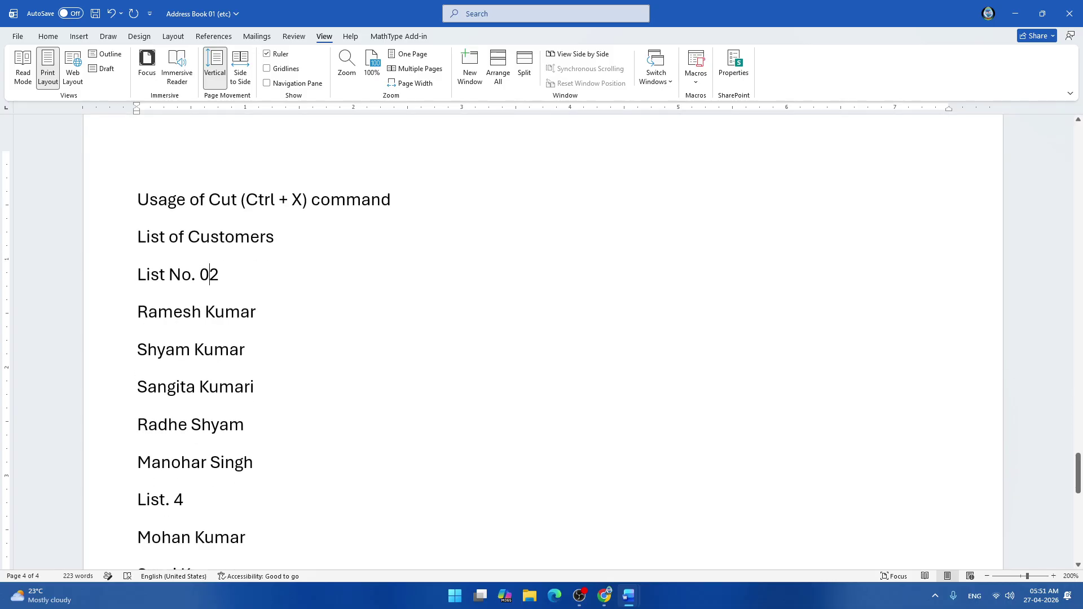
left_click(169, 499)
type("0")
scroll(541, 339, "down", 1)
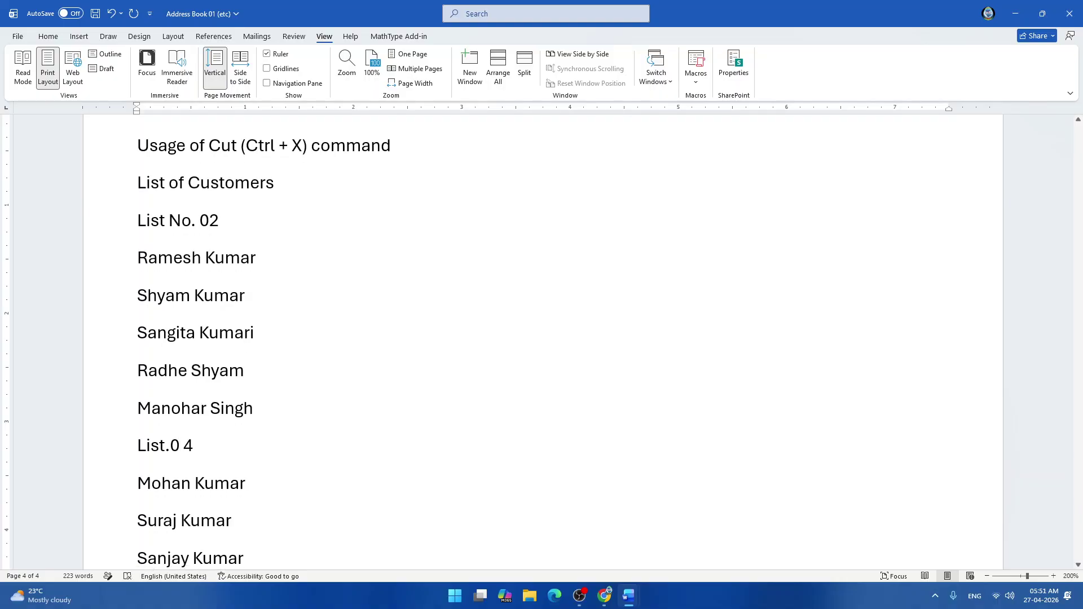
scroll(541, 338, "down", 3)
left_click(174, 508)
type("01")
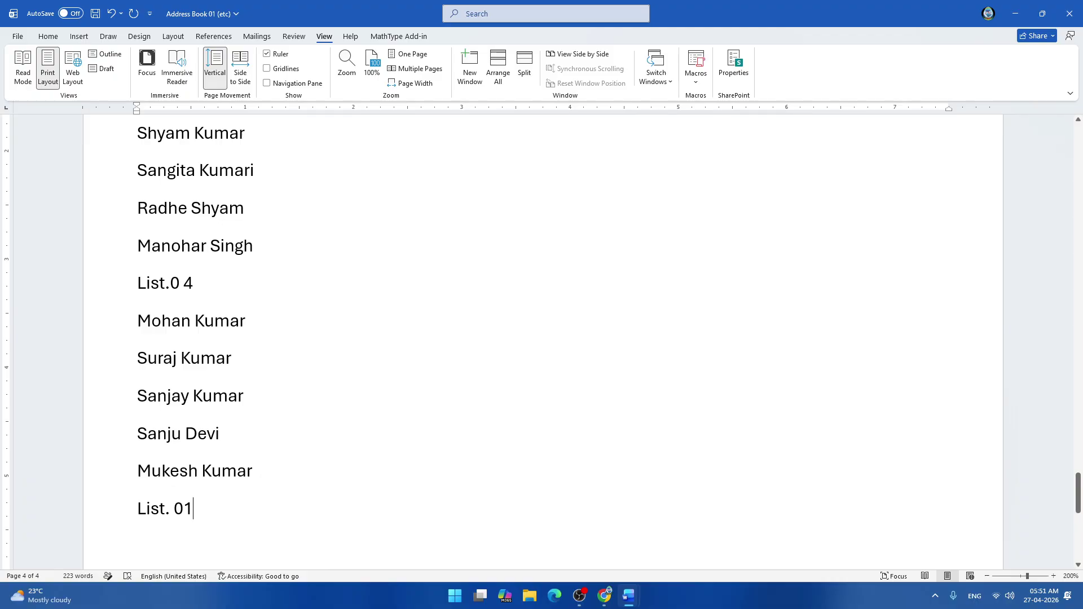
left_click(194, 509)
key("Return")
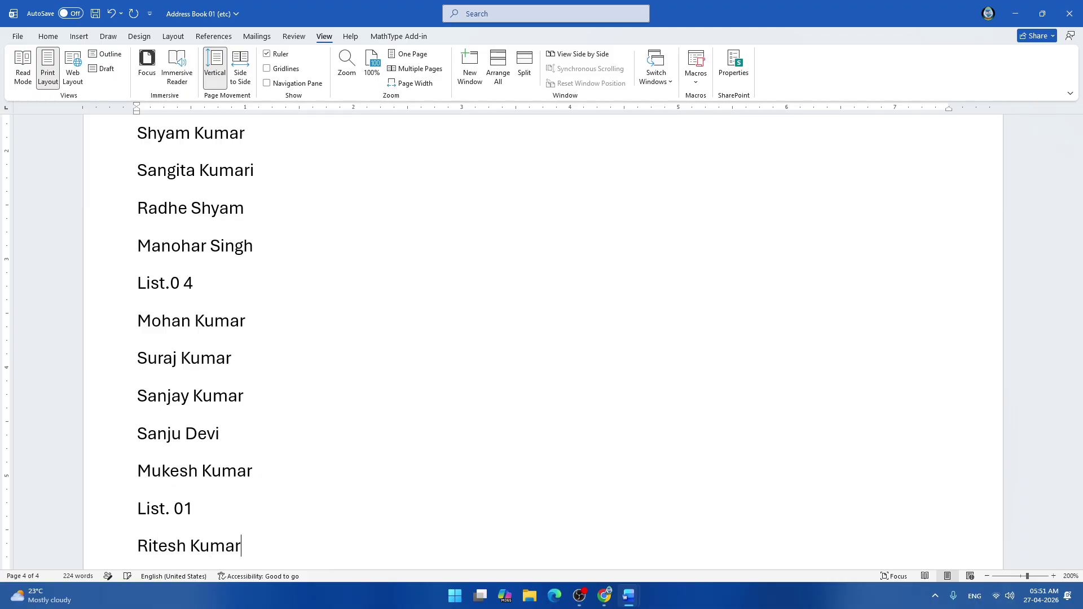
key("Return")
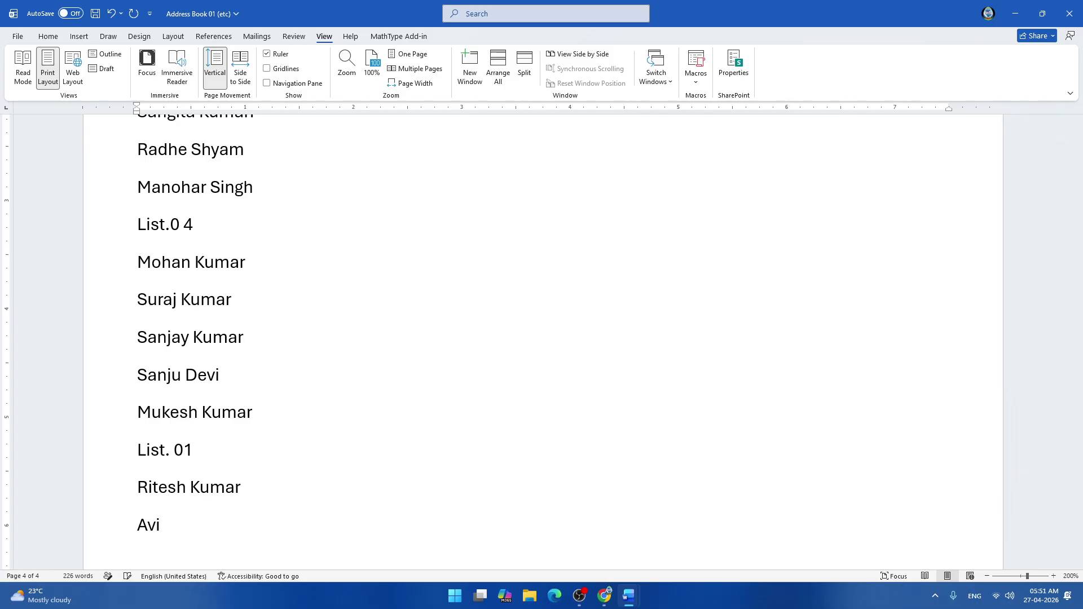
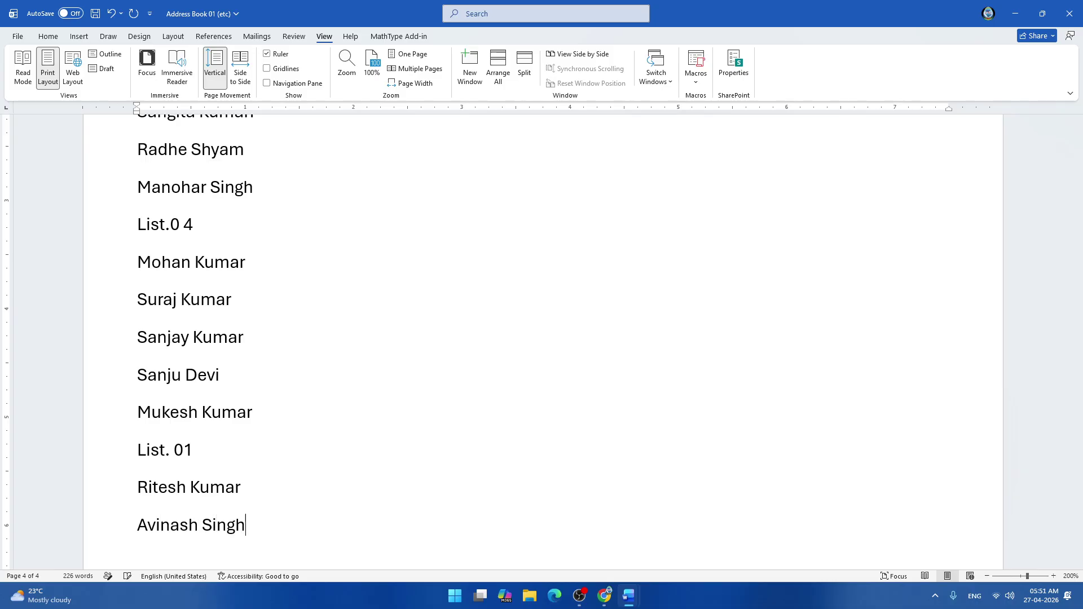
key("Return")
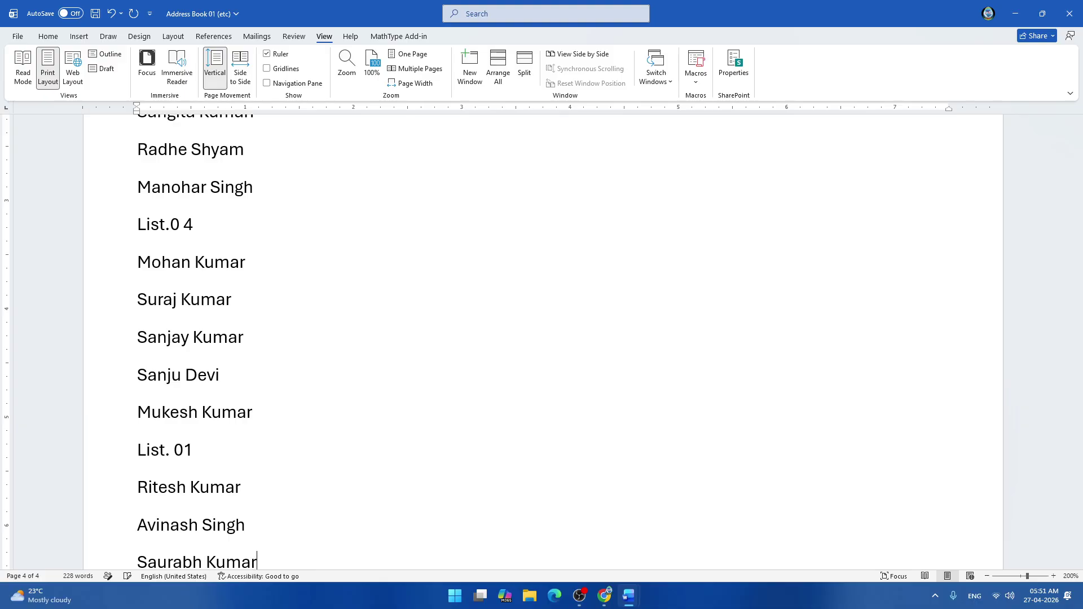
key("Return")
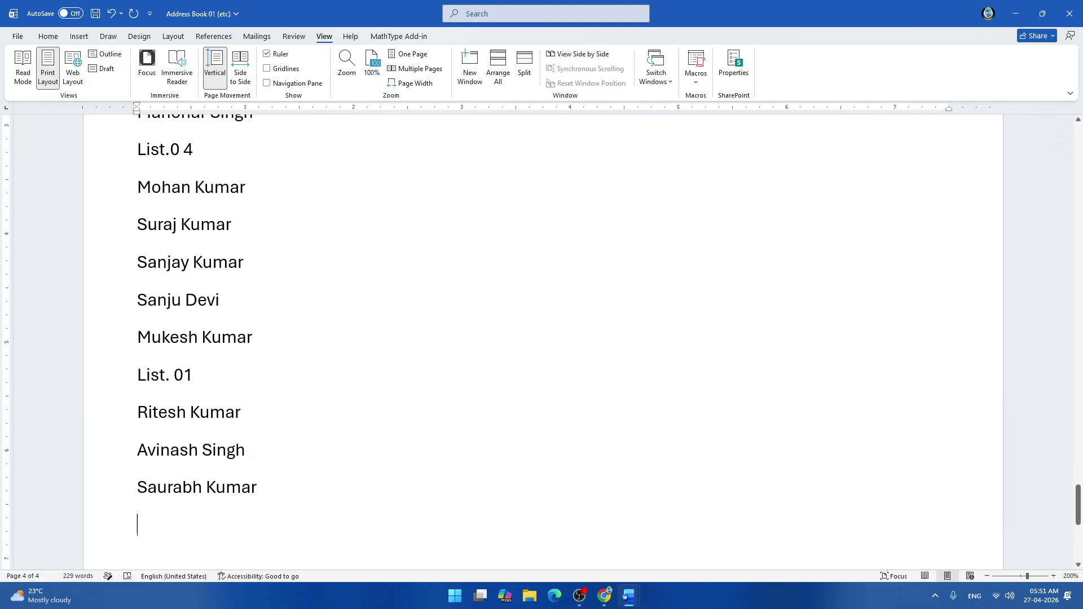
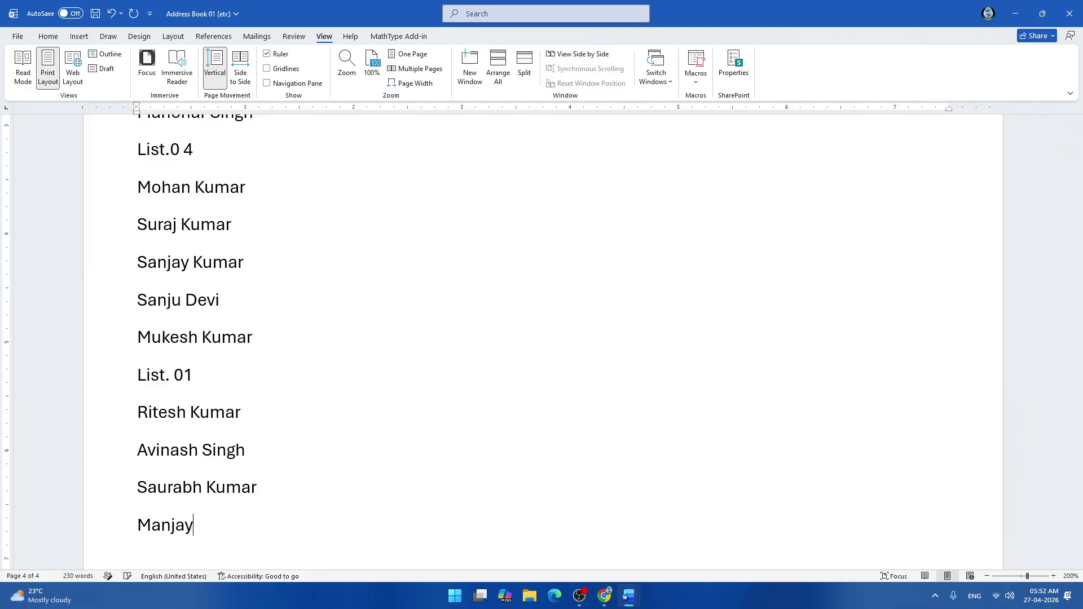
key("Return")
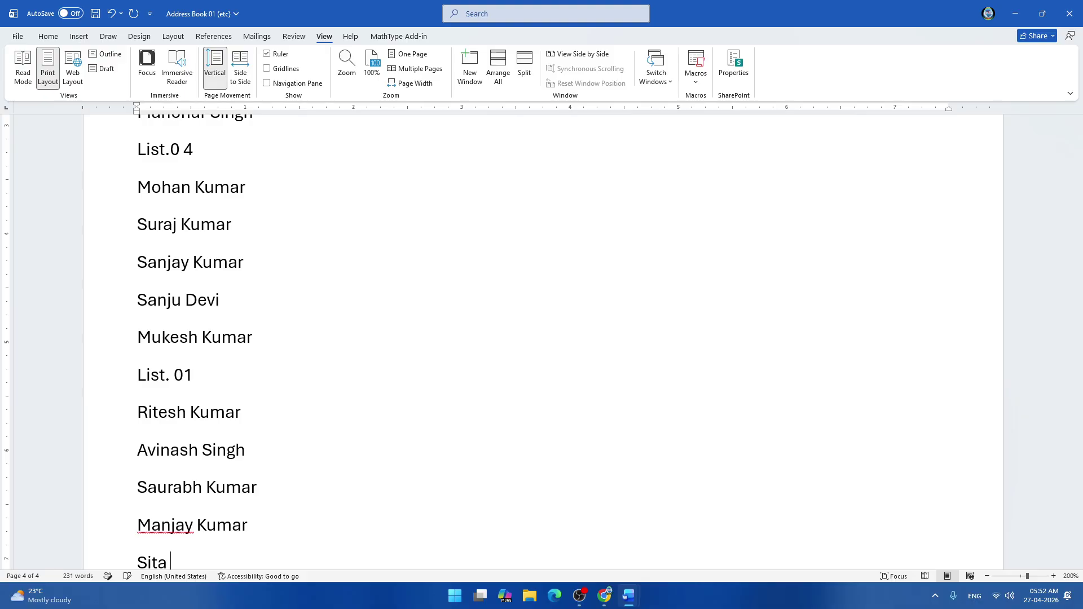
key("Return")
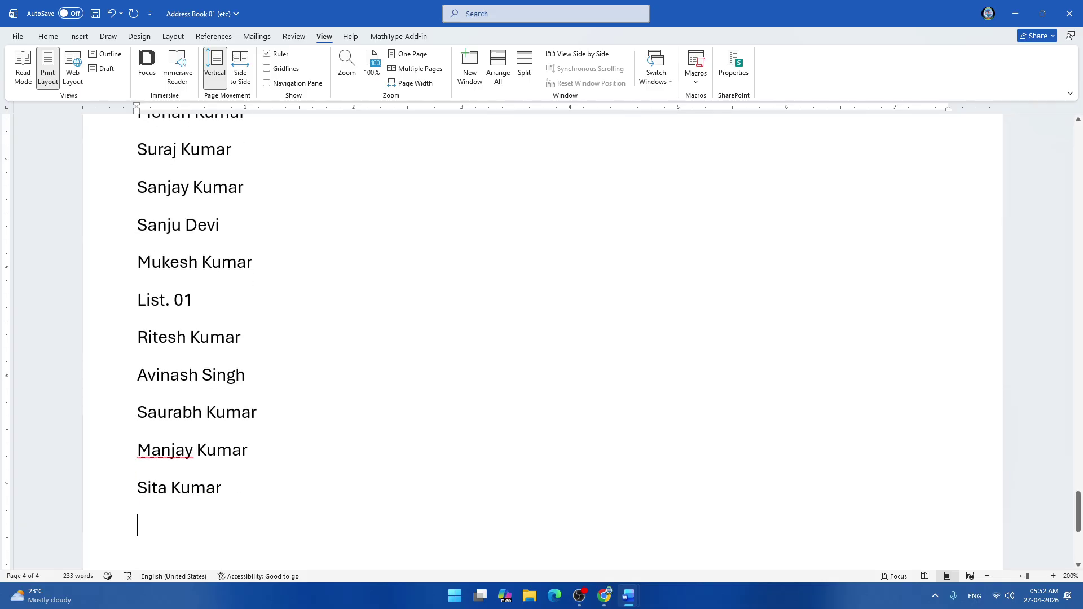
scroll(541, 342, "up", 8)
scroll(542, 342, "down", 8)
type("List")
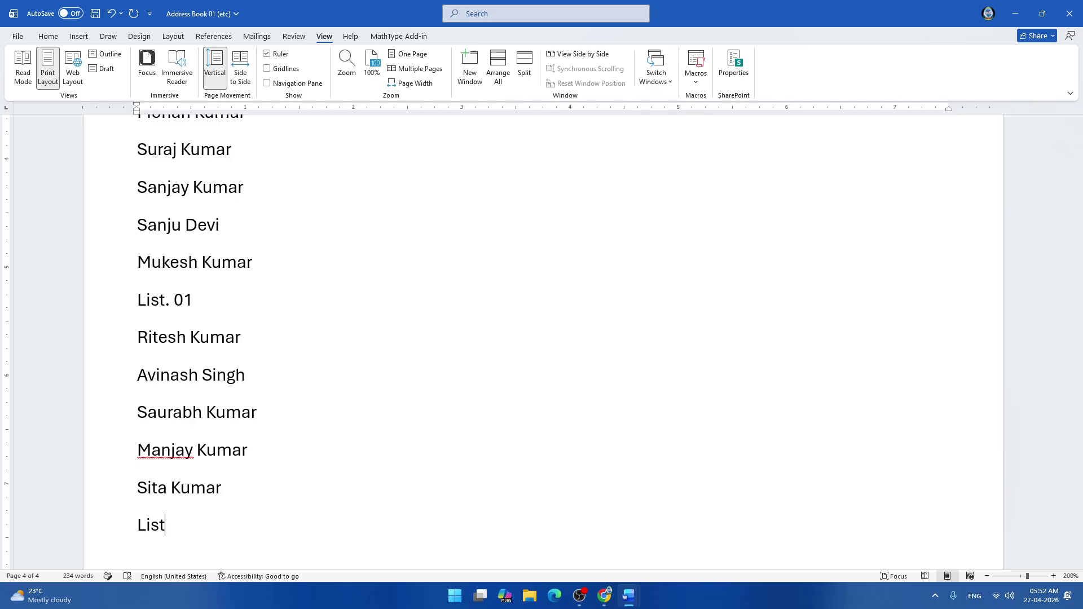
type(". 03")
key("Return")
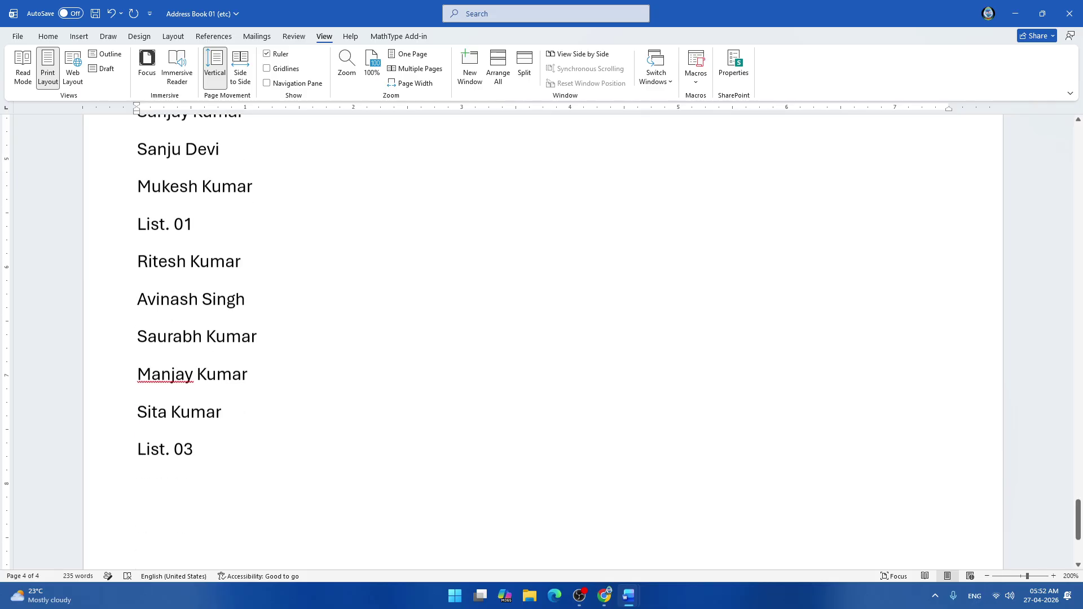
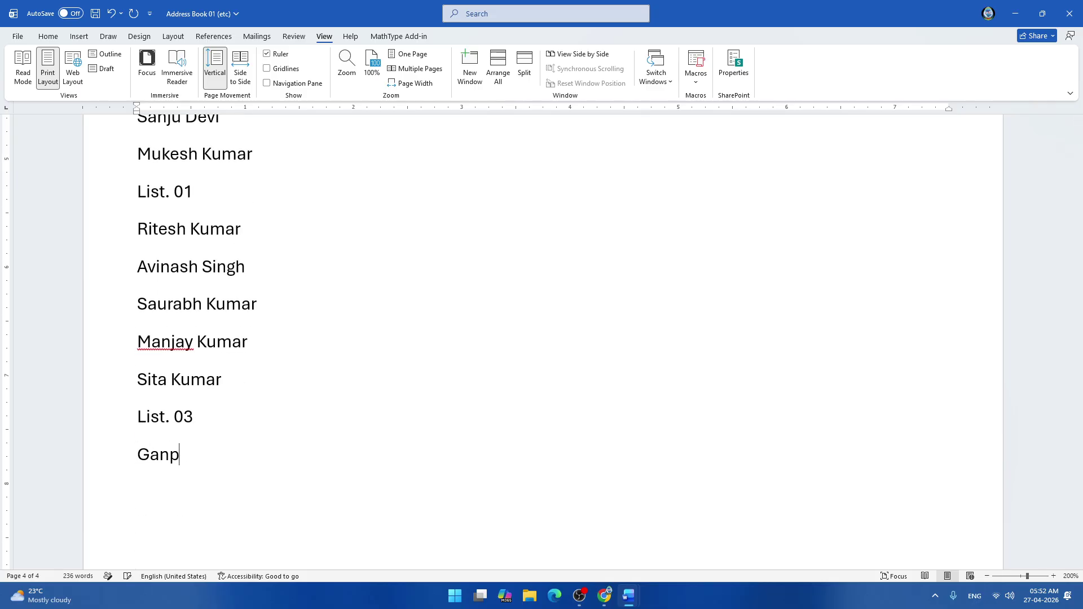
key("Return")
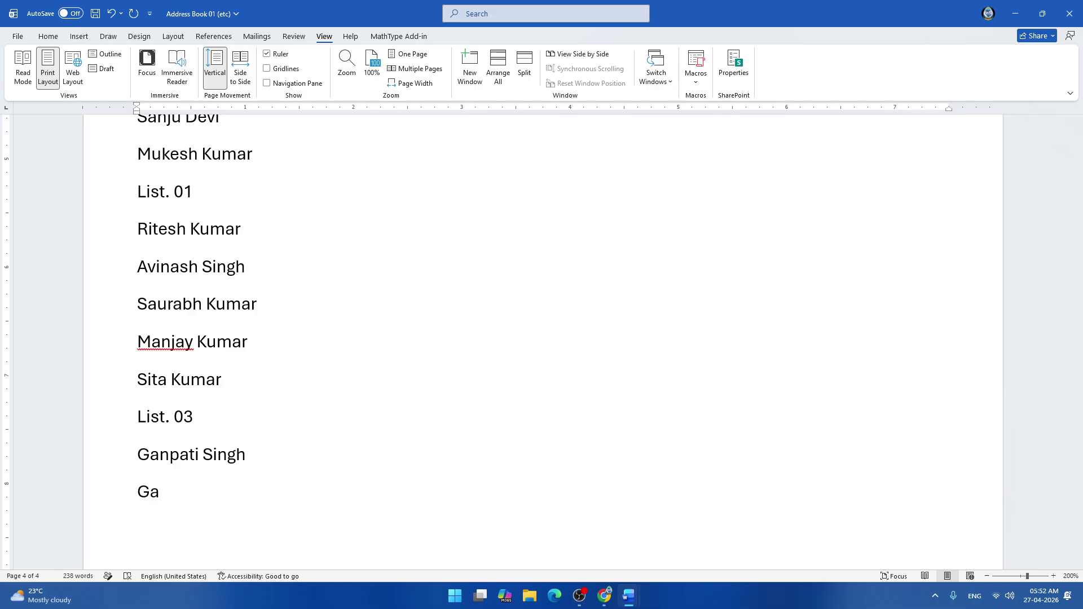
key("Return")
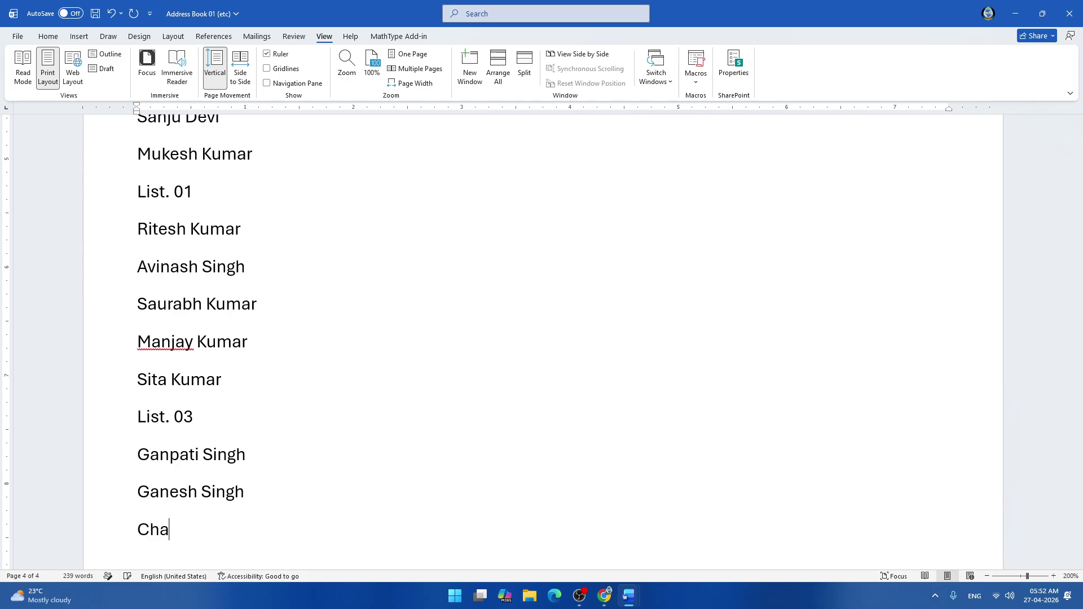
key("Return")
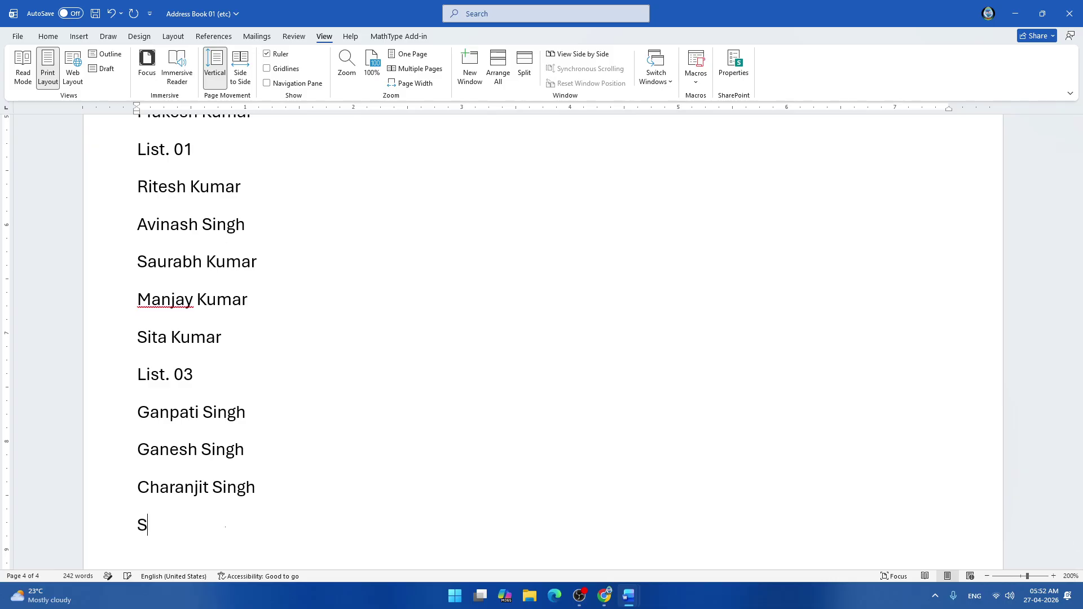
key("Return")
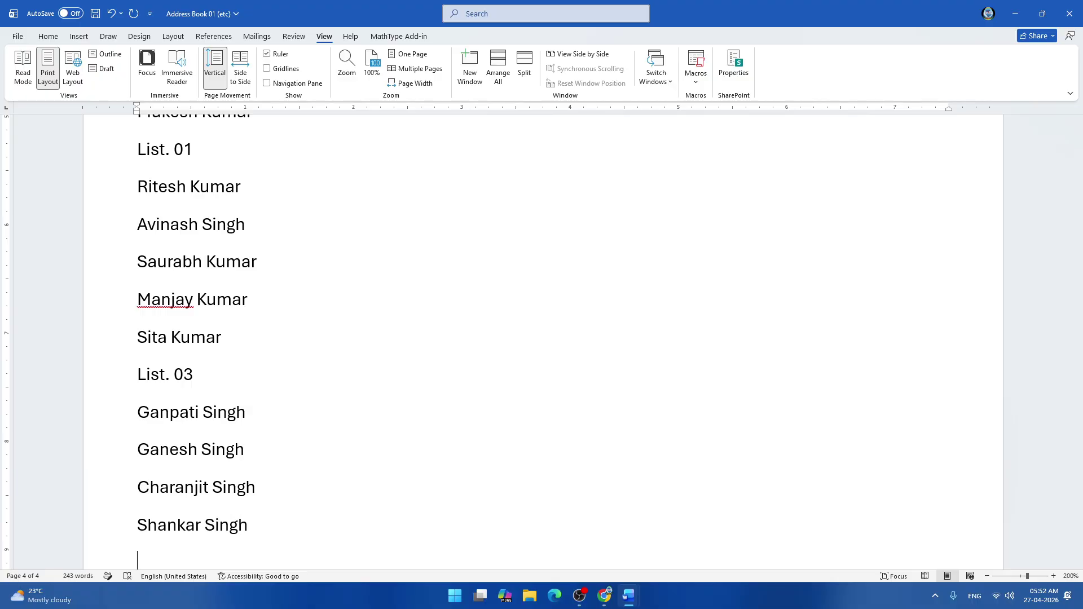
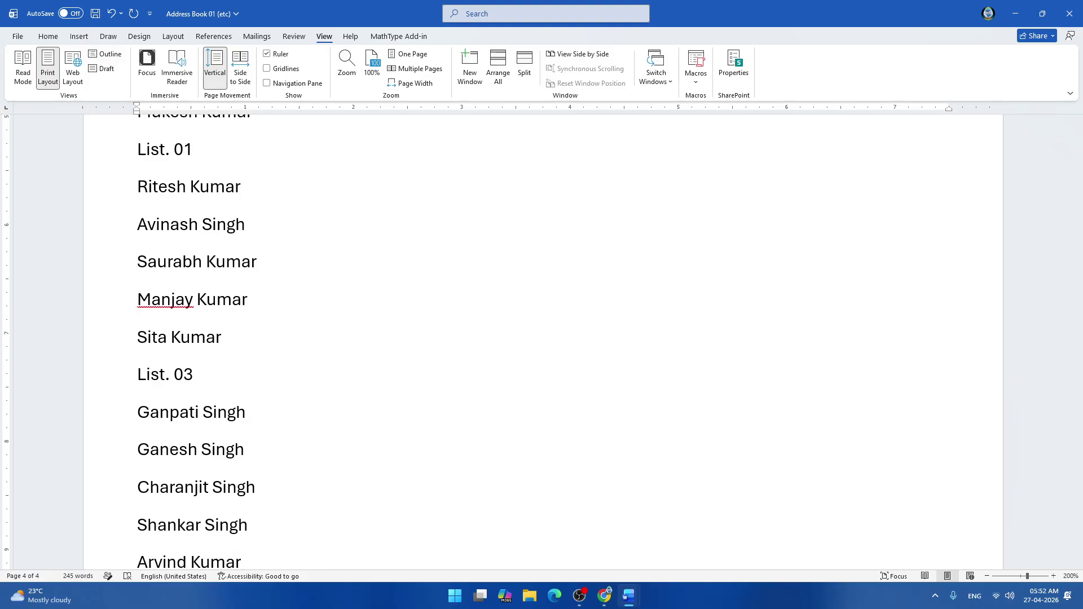
scroll(541, 338, "down", 1)
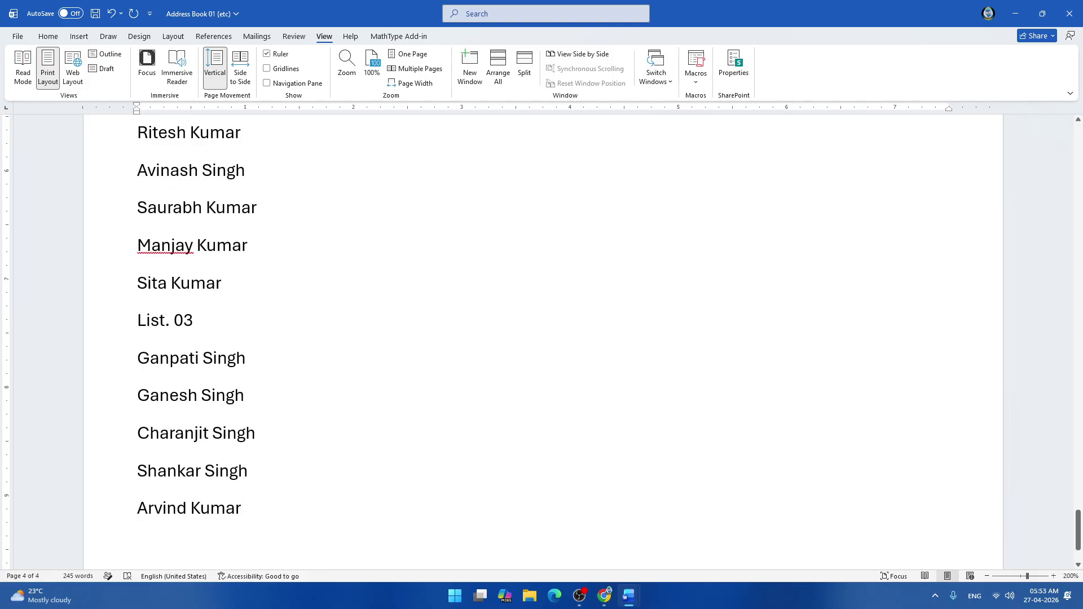
scroll(542, 338, "up", 3)
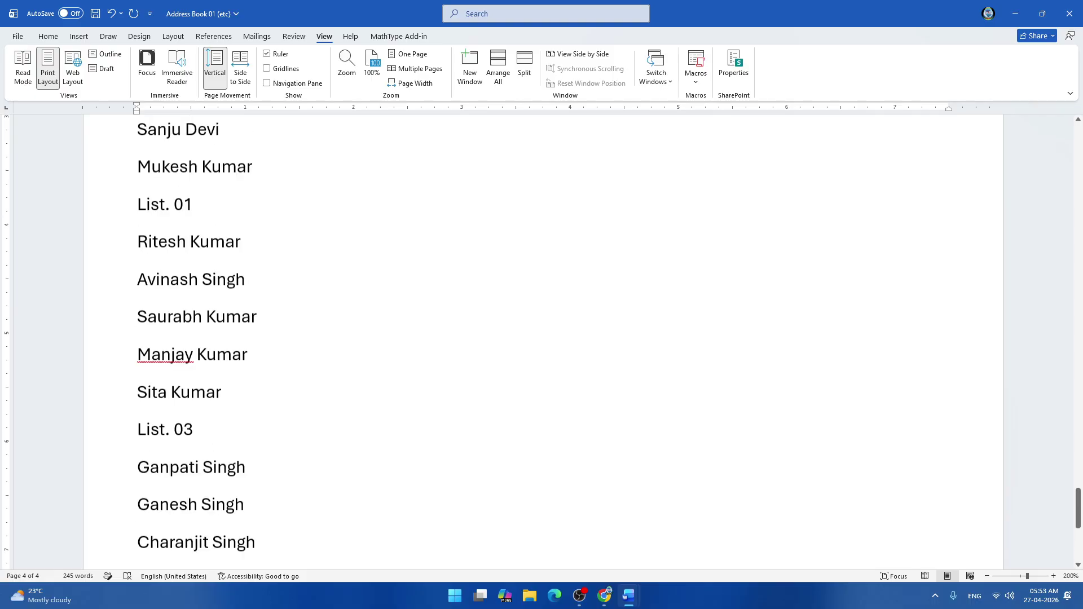
scroll(542, 338, "up", 5)
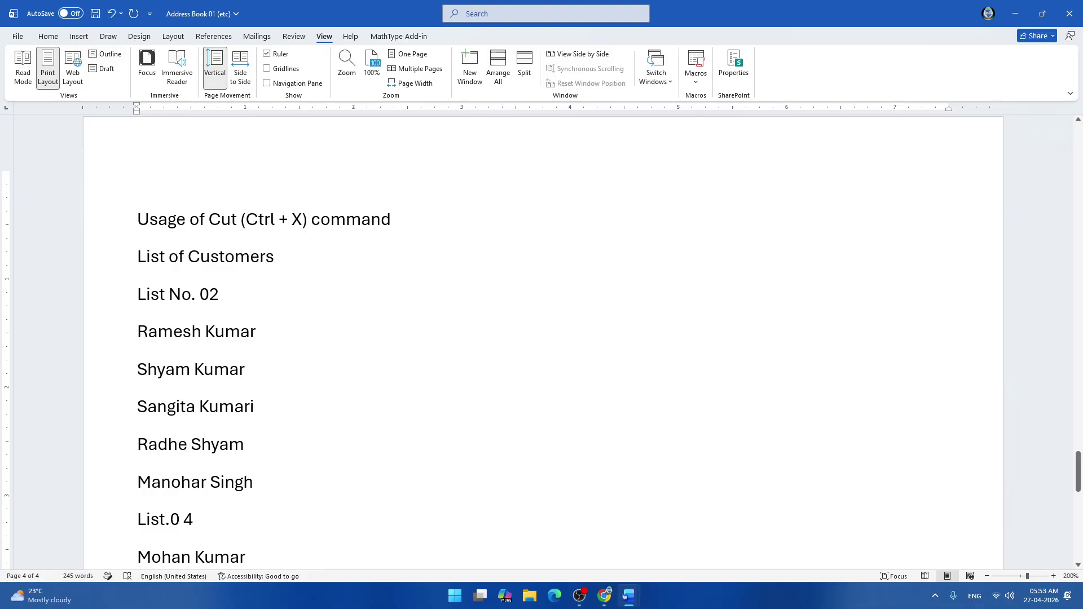
scroll(542, 338, "down", 2)
scroll(542, 338, "down", 5)
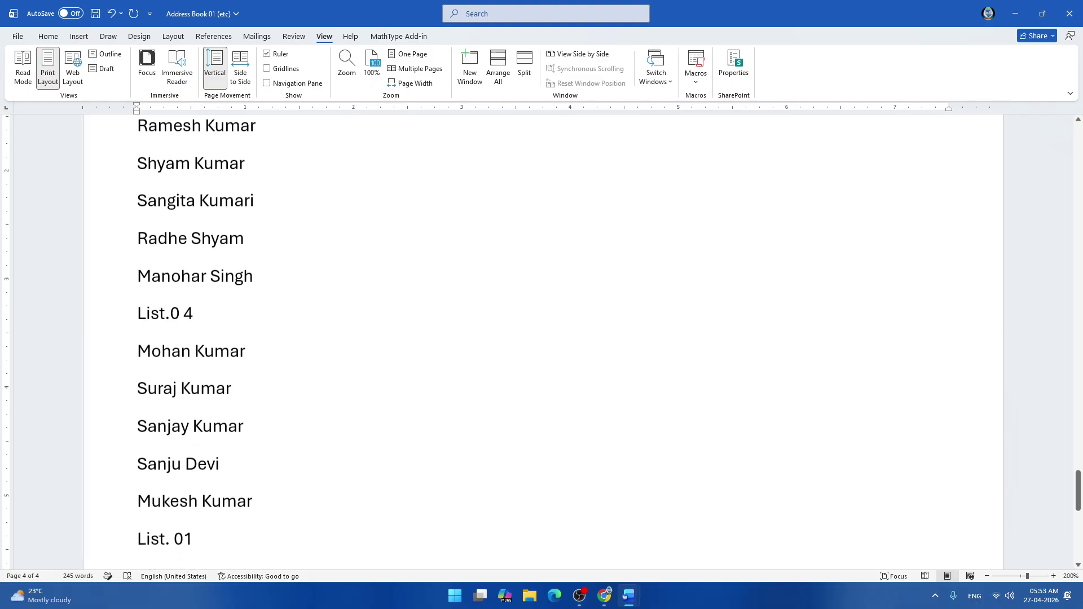
scroll(542, 338, "down", 3)
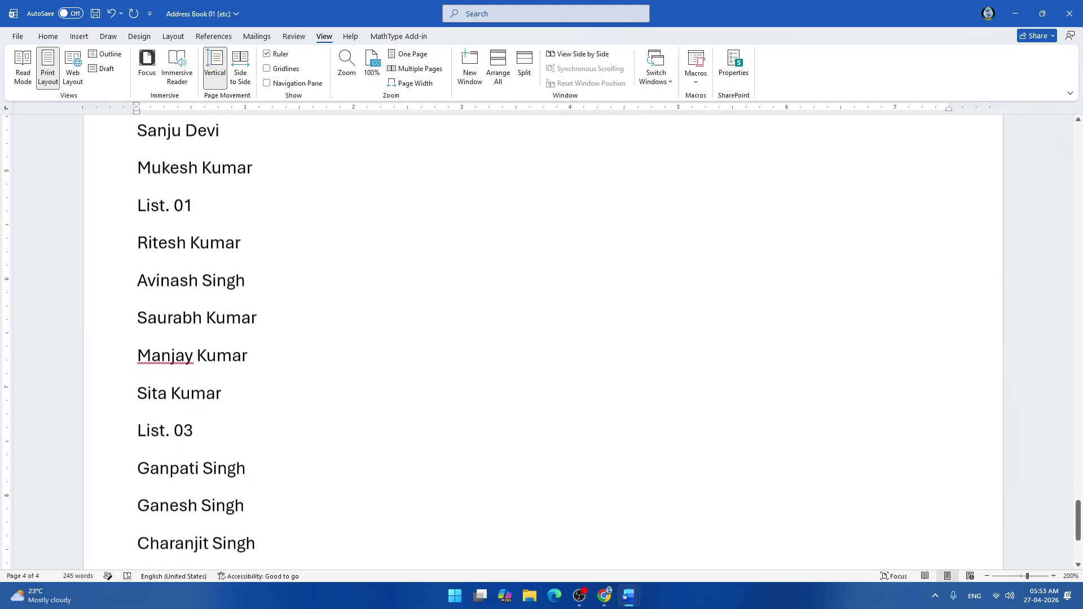
scroll(542, 339, "down", 3)
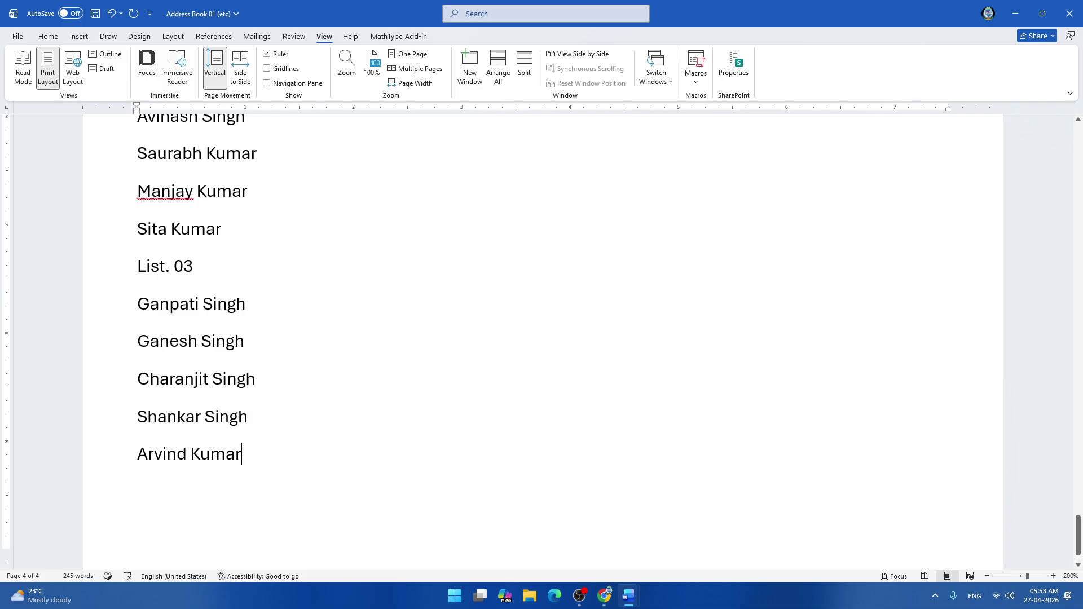
scroll(541, 339, "down", 2)
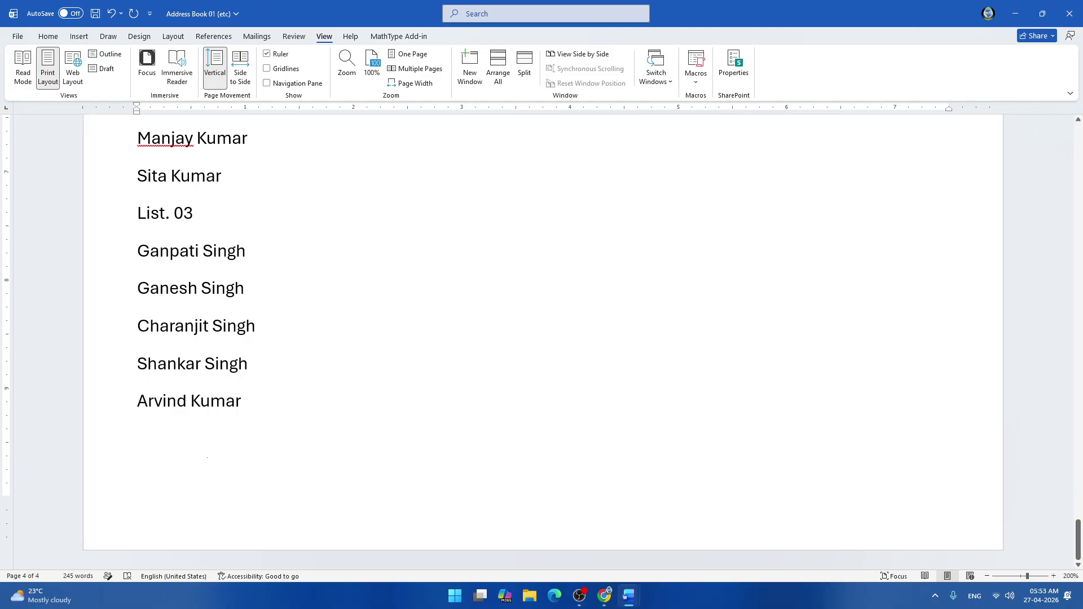
type("Fres")
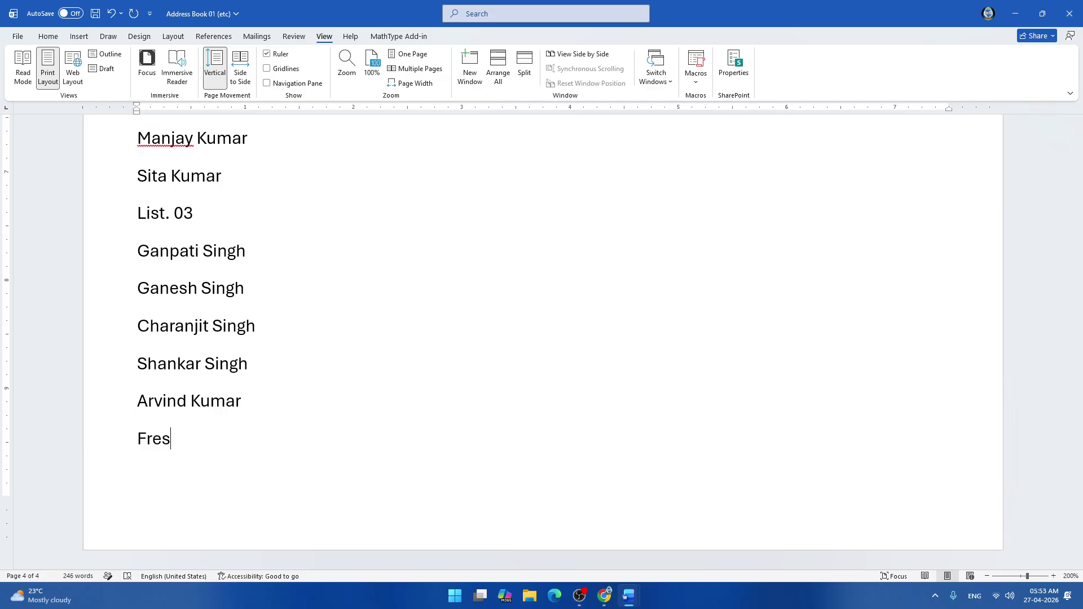
type("h List of Cusotm")
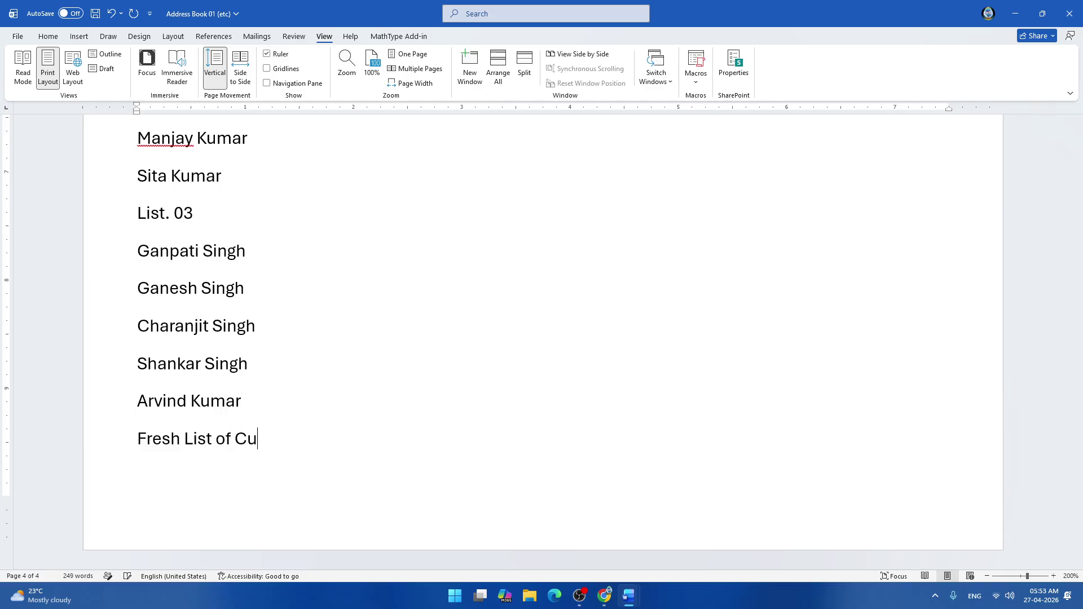
key("BackSpace")
key("BackSpace")
key("BackSpace")
type("tomer")
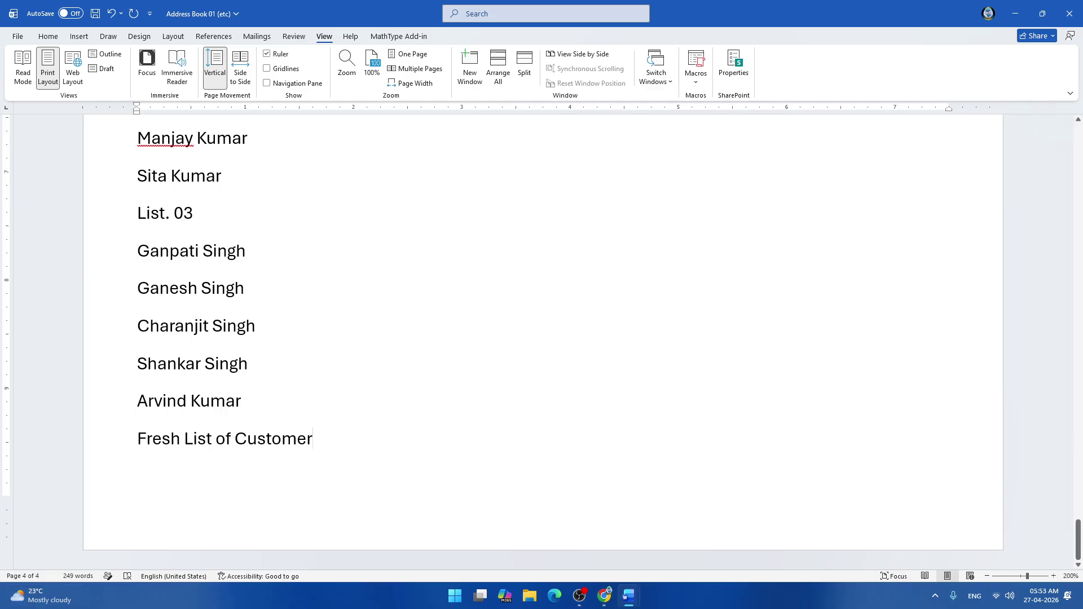
left_click(137, 439)
Insert a page break with Ctrl+Enter and add a blank line above Fresh List of Customer.
key("Return")
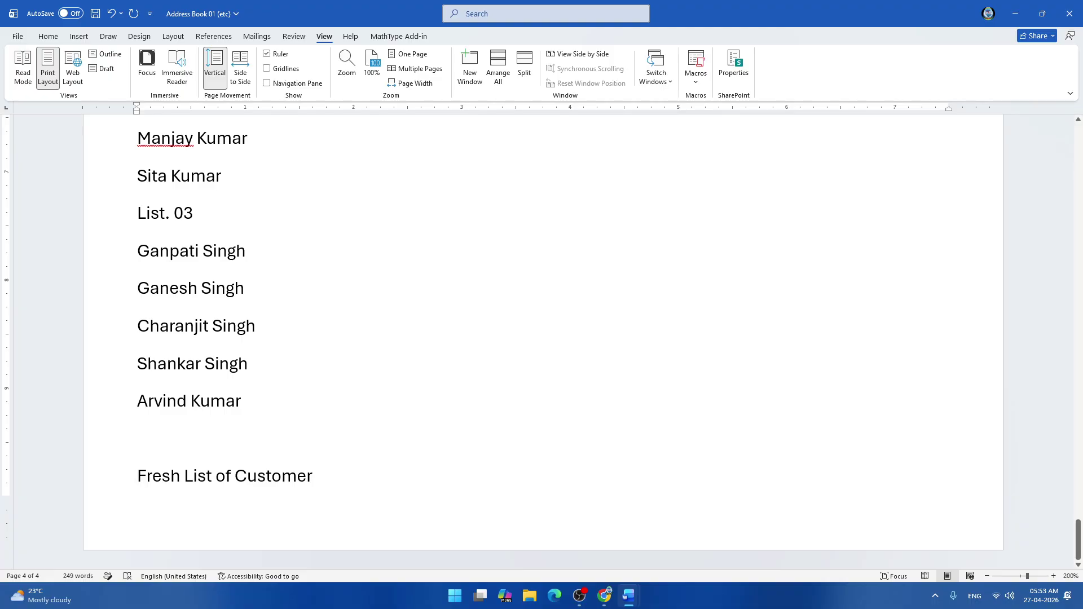
scroll(543, 338, "up", 1)
scroll(544, 338, "down", 1)
left_click(313, 475)
key("ctrl+Return")
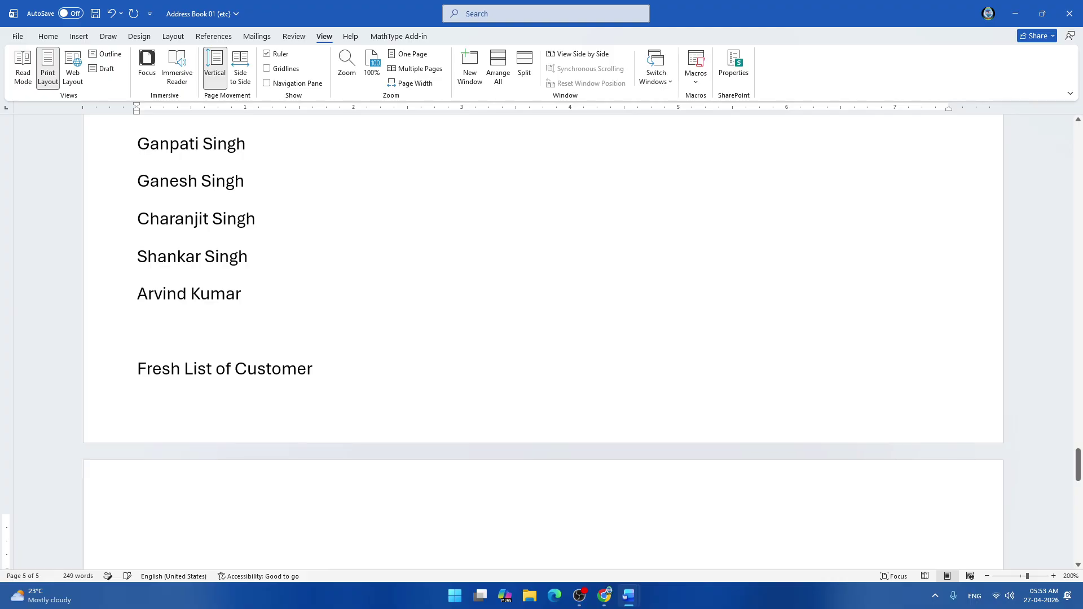
left_click(137, 369)
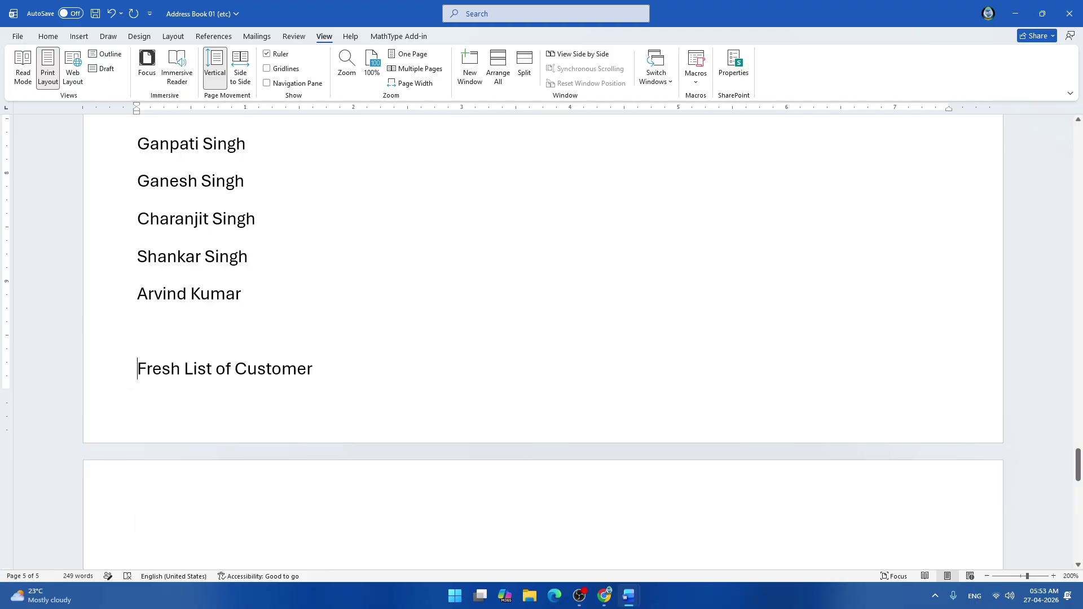
key("Return")
key("Return")
scroll(543, 339, "down", 3)
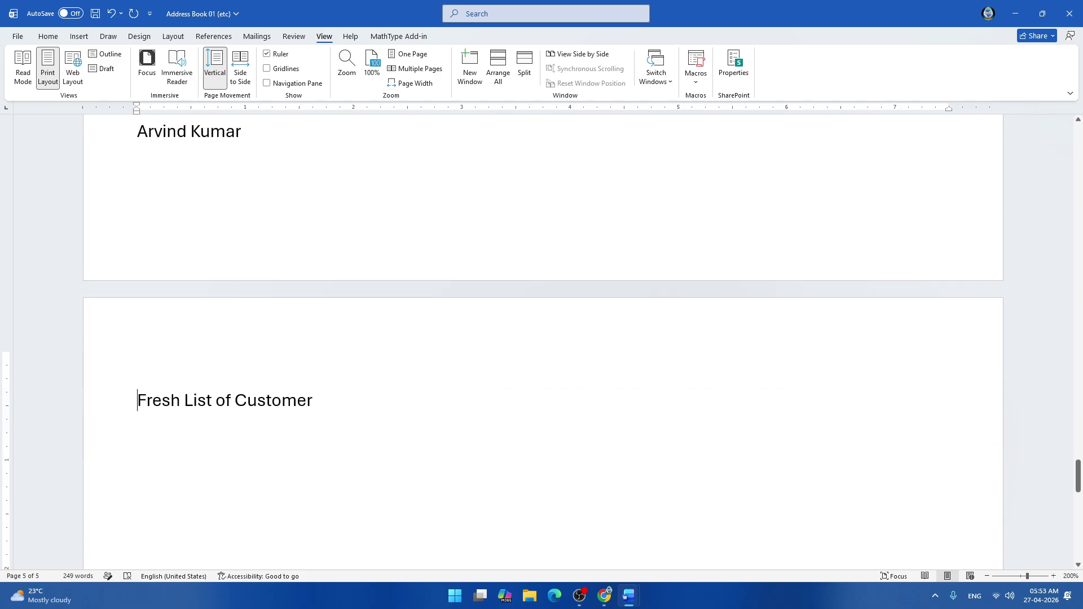
left_click(137, 362)
key("Delete")
key("Delete")
key("ctrl+z")
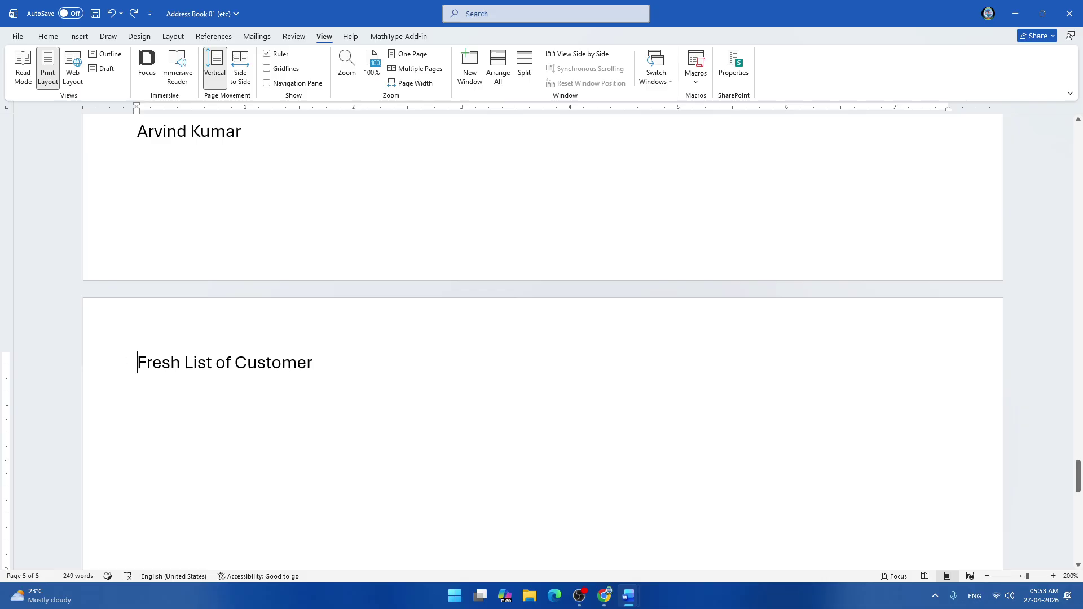
Rework the break and blank lines so Fresh List of Customer starts page 5.
key("Left")
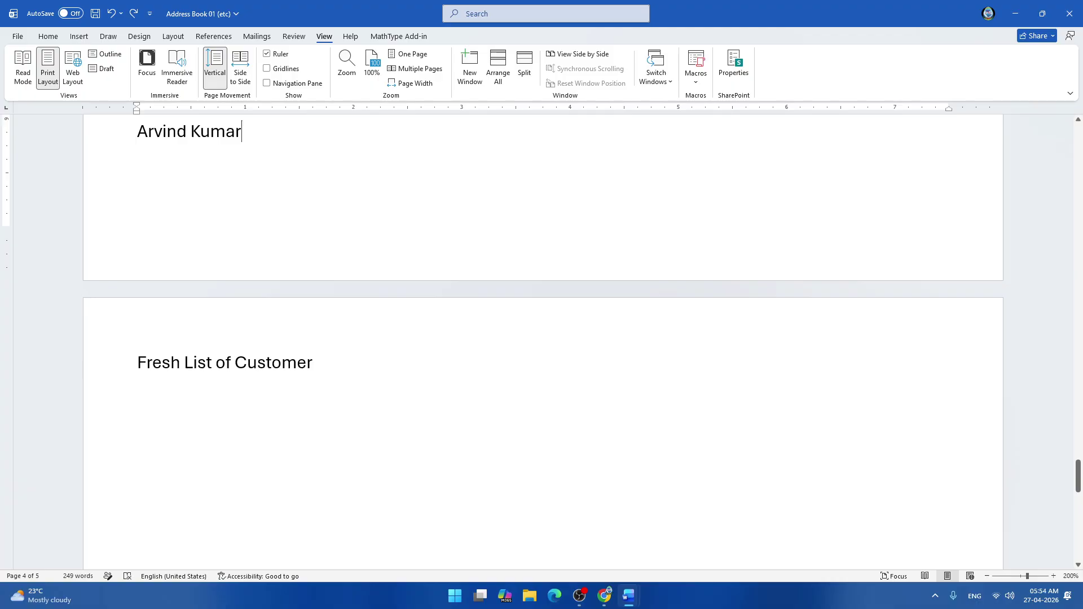
key("Right")
key("BackSpace")
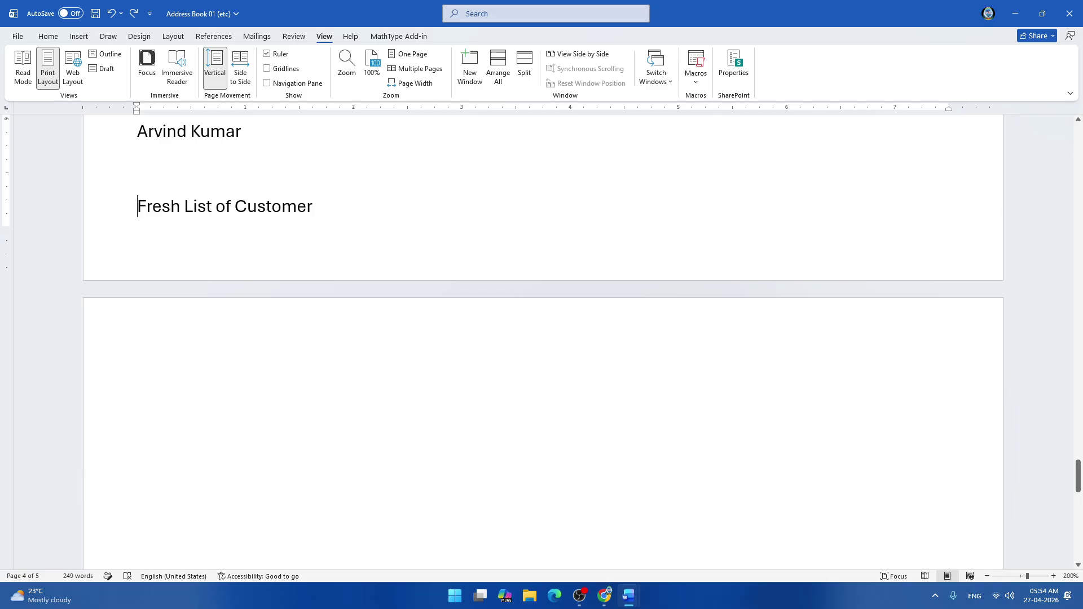
key("Return")
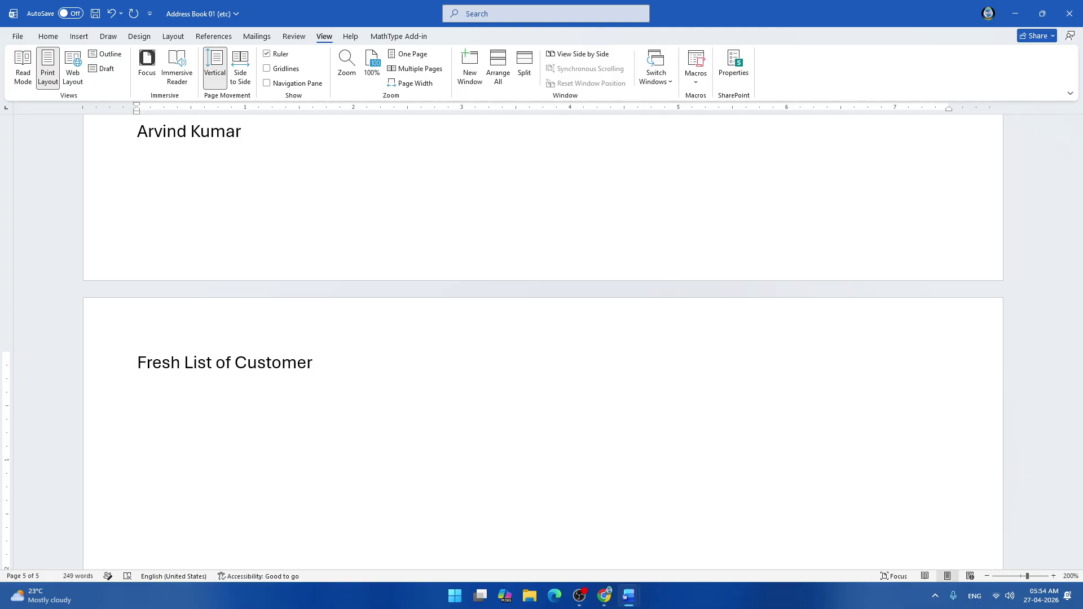
key("Return")
key("Return")
key("Return")
key("Return")
key("Return")
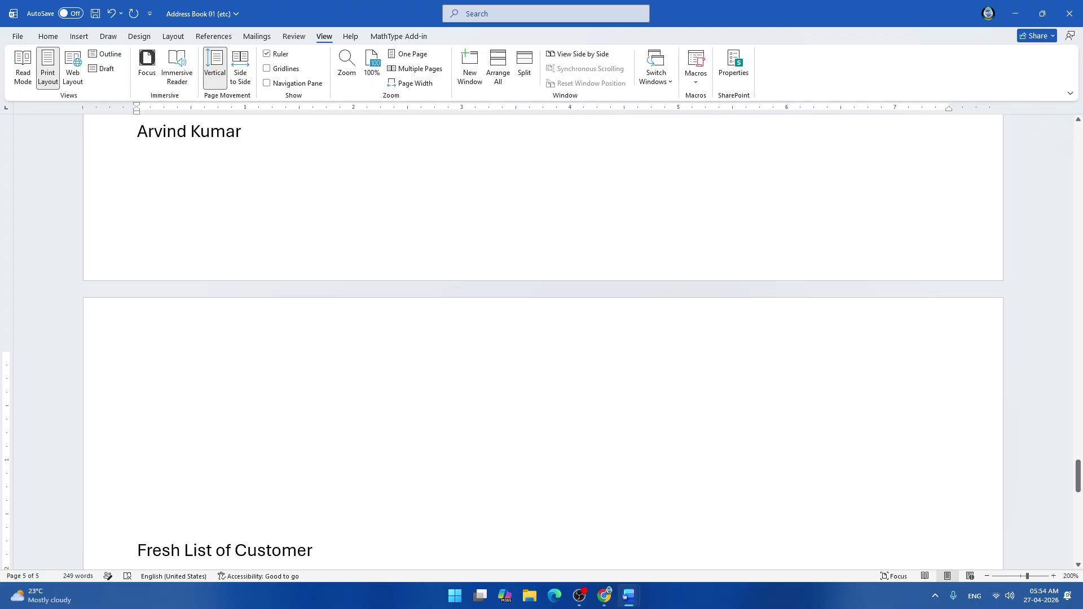
key("BackSpace")
key("BackSpace")
key("BackSpace")
key("BackSpace")
key("BackSpace")
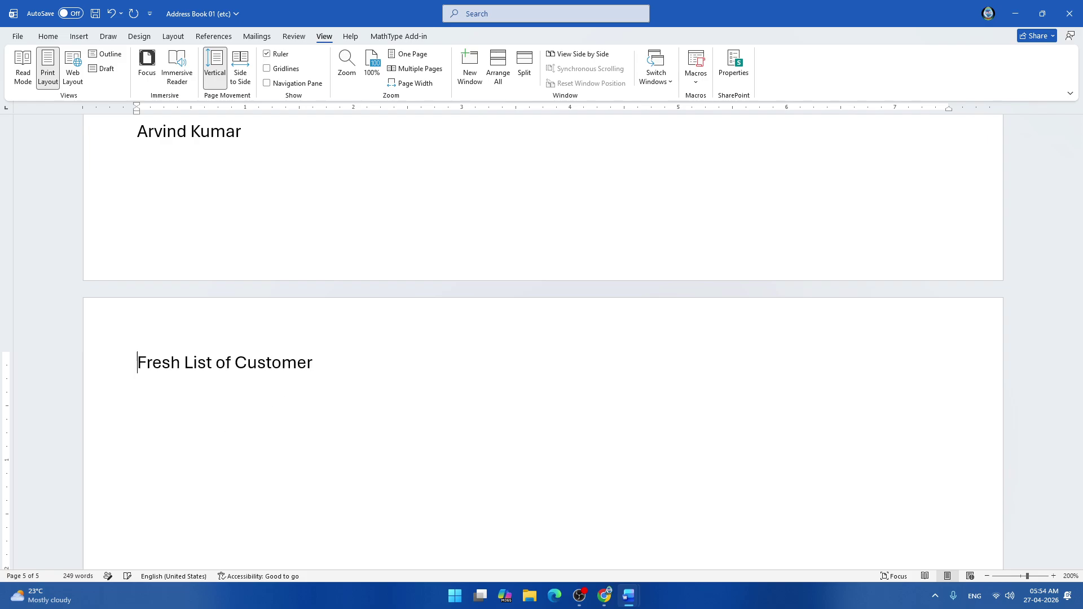
key("Return")
key("Return")
key("Return")
key("Return")
key("Return")
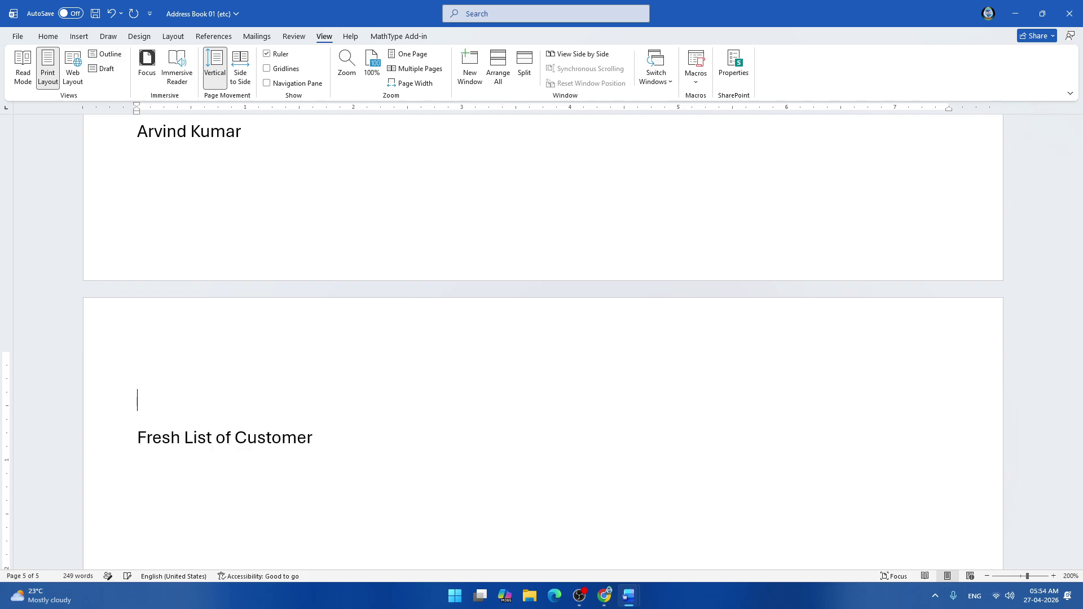
Adjust the empty lines above the Fresh List of Customer heading on page 5.
scroll(544, 339, "down", 3)
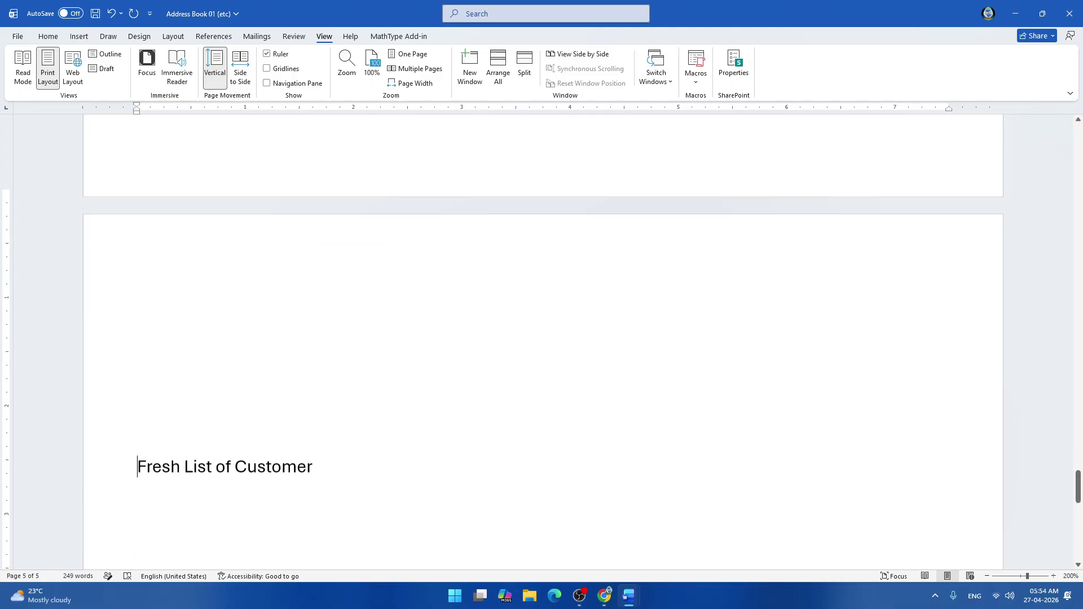
left_click(137, 199)
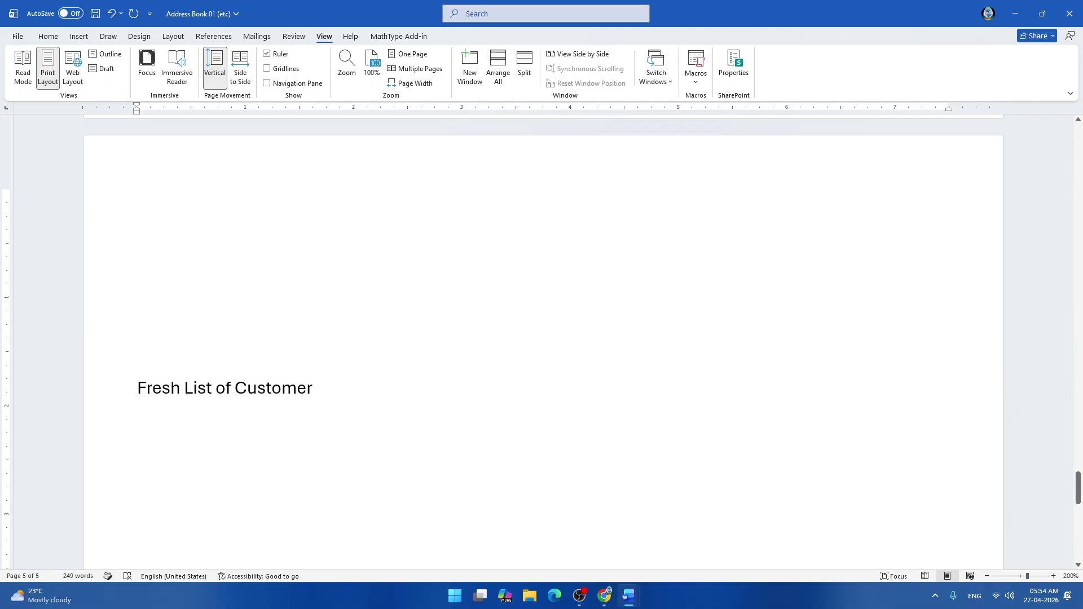
left_click(138, 387)
key("BackSpace")
key("BackSpace")
key("BackSpace")
key("BackSpace")
key("BackSpace")
key("BackSpace")
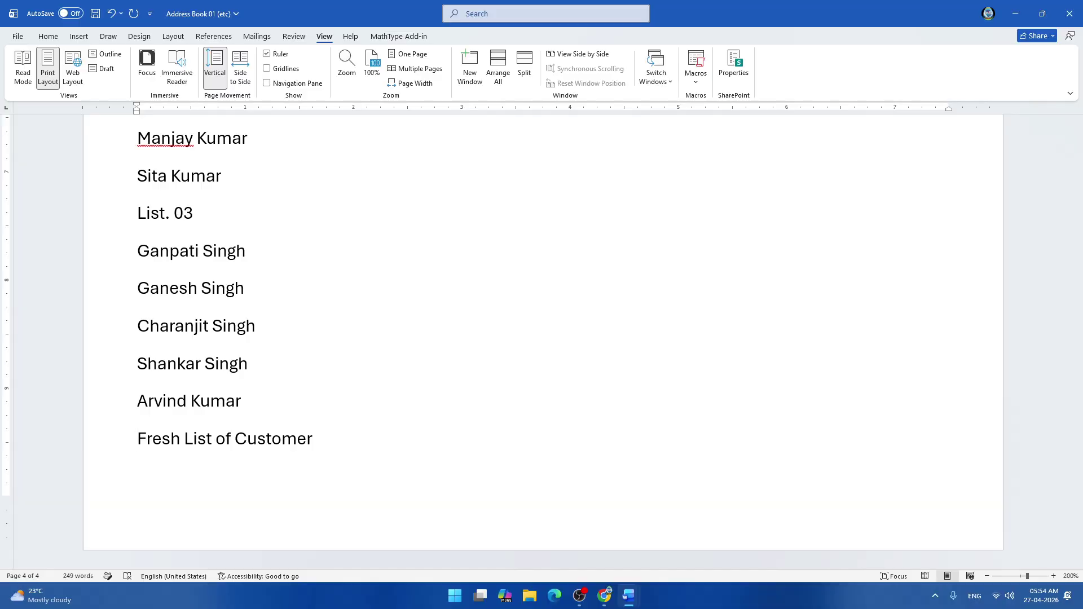
key("Return")
key("Return")
key("Return")
key("Return")
key("Return")
key("Return")
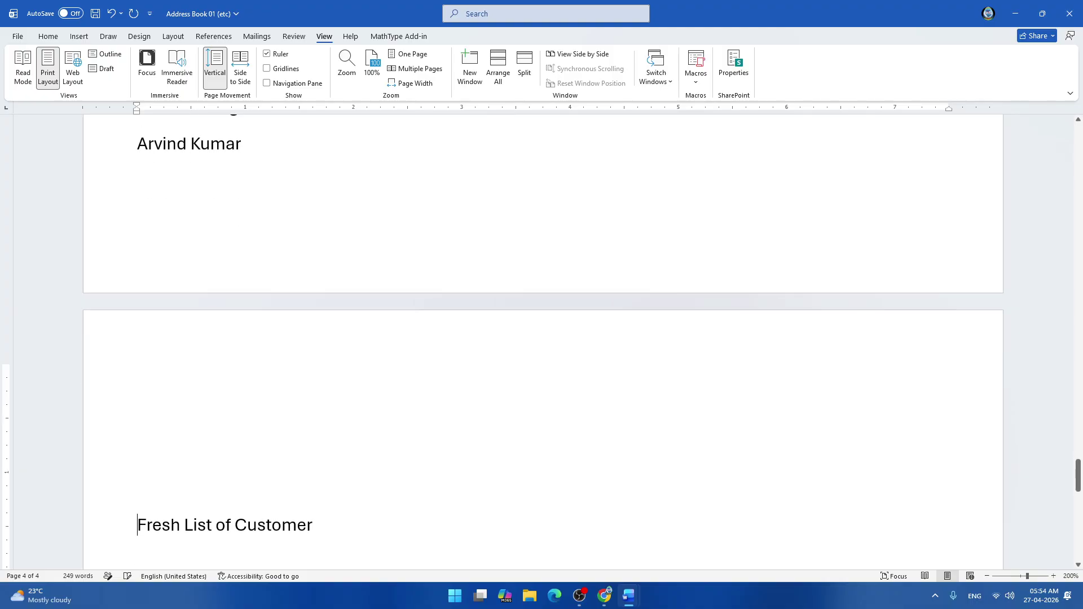
key("Return")
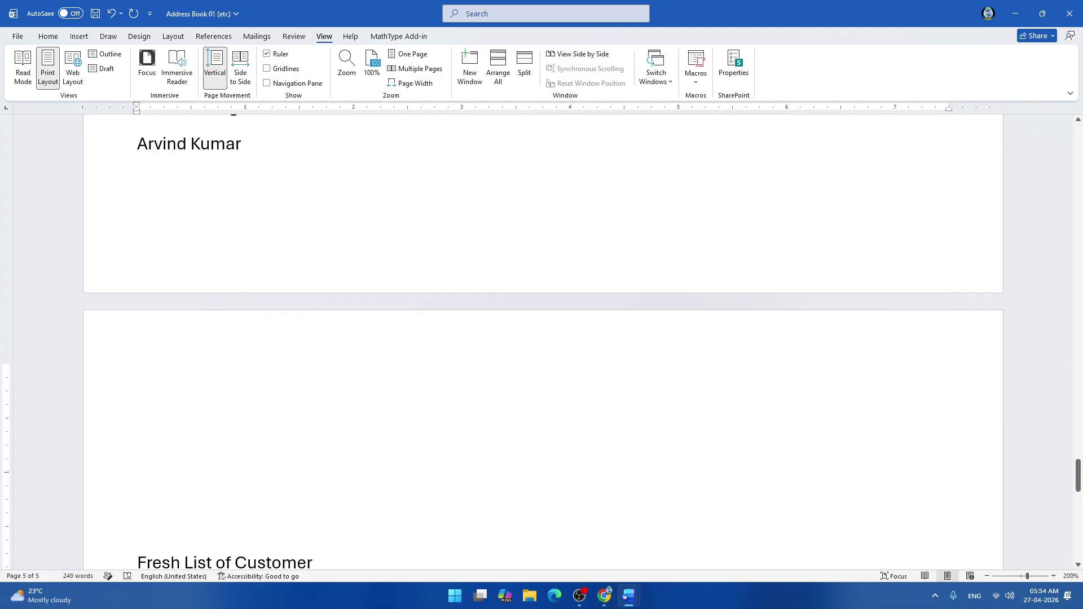
Trim extra empty lines, restore the word Fresh, and start an empty line beneath the heading.
key("Delete")
key("Delete")
key("Delete")
key("Delete")
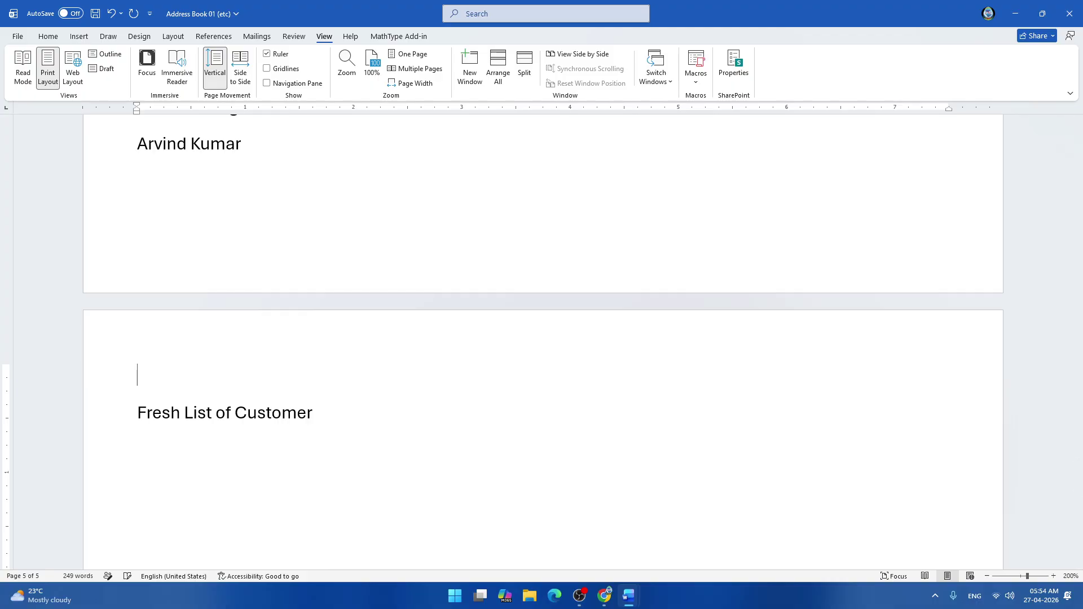
key("Delete")
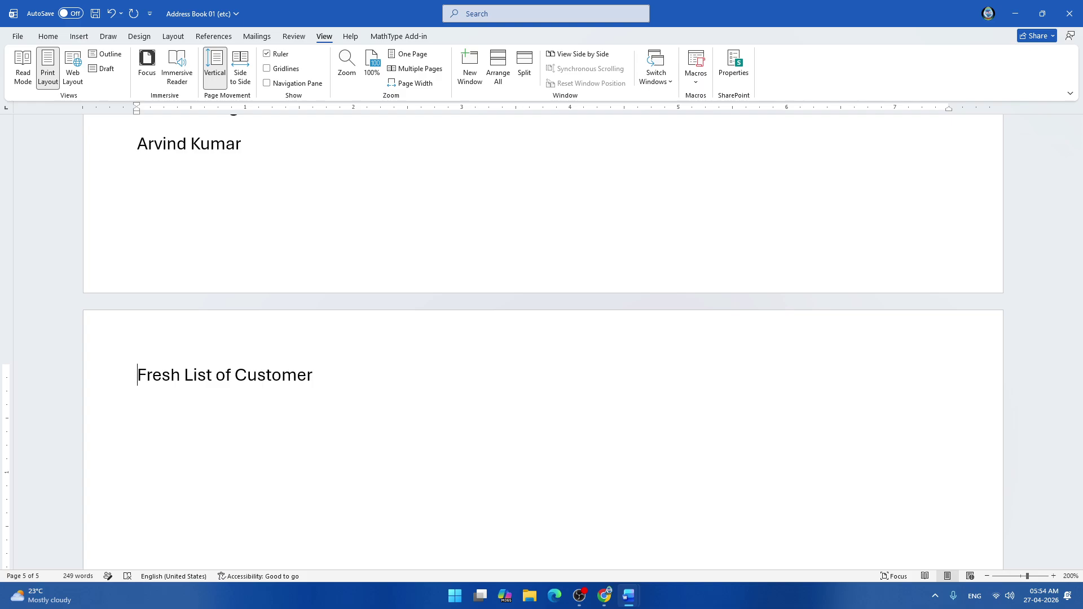
key("Delete")
key("Delete")
key("Delete")
key("Delete")
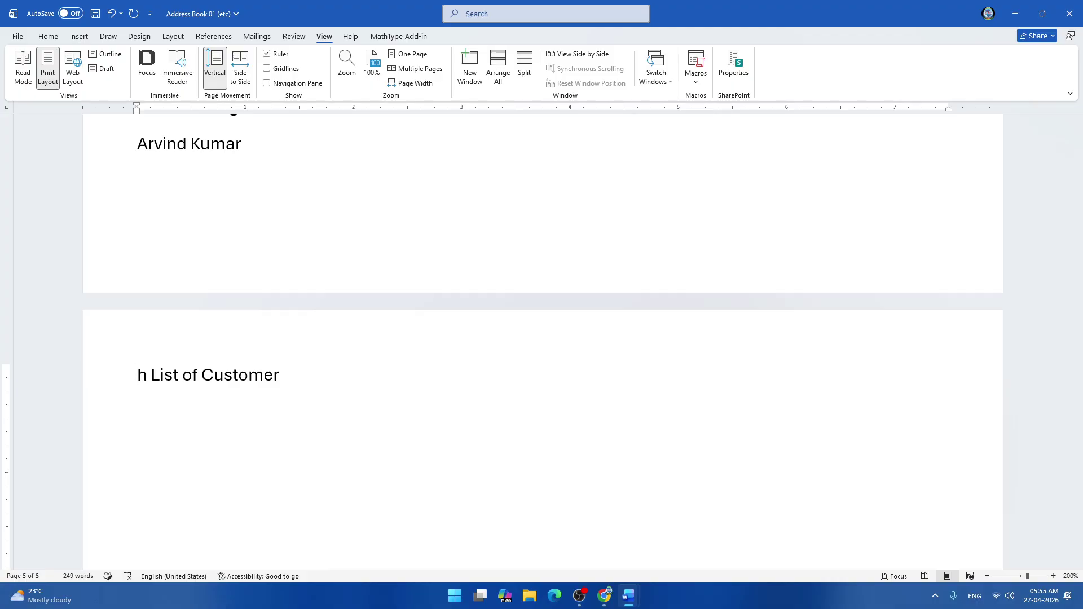
key("ctrl+z")
key("ctrl+z")
key("ctrl+z")
key("ctrl+z")
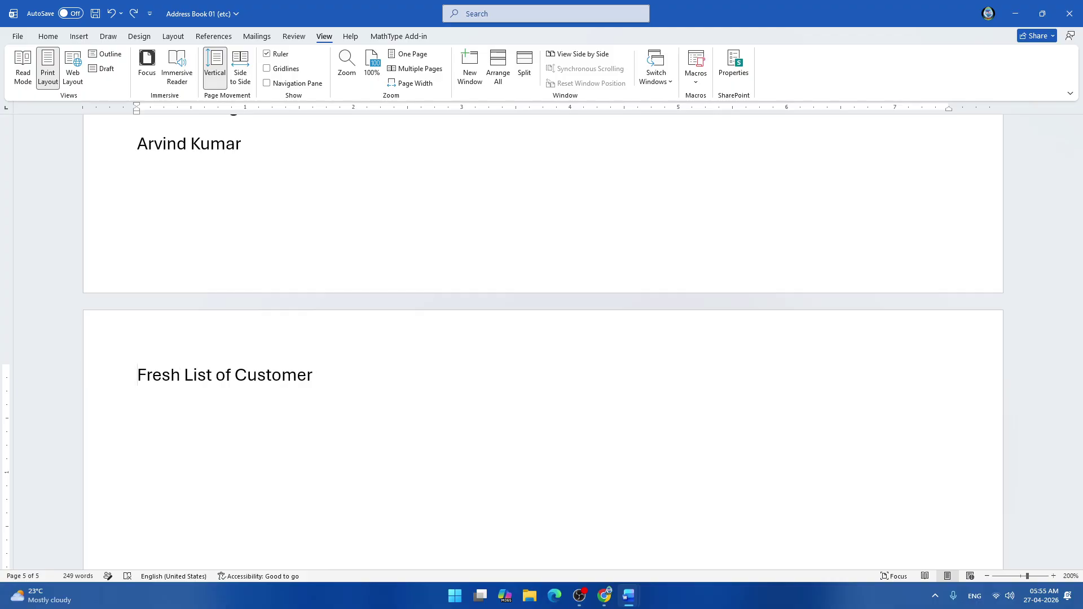
key("End")
key("Return")
scroll(542, 339, "up", 10)
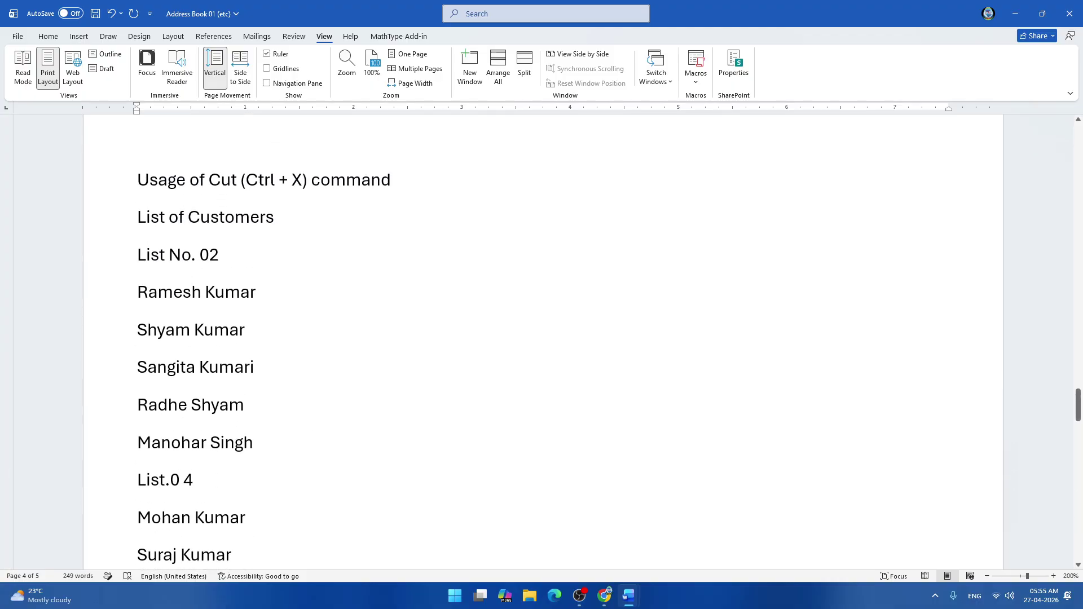
scroll(542, 338, "up", 4)
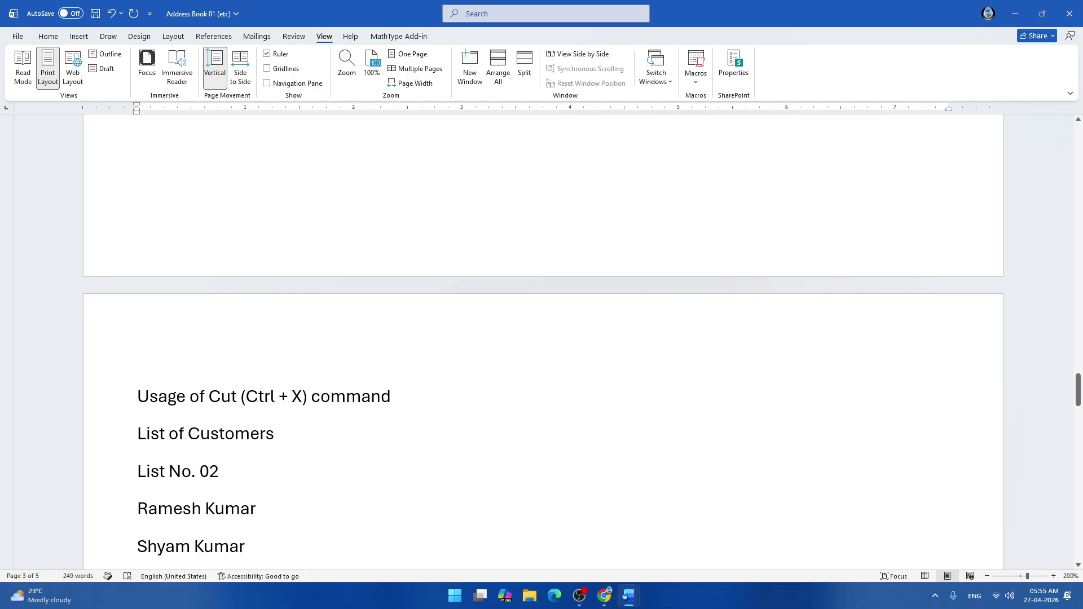
scroll(544, 342, "down", 9)
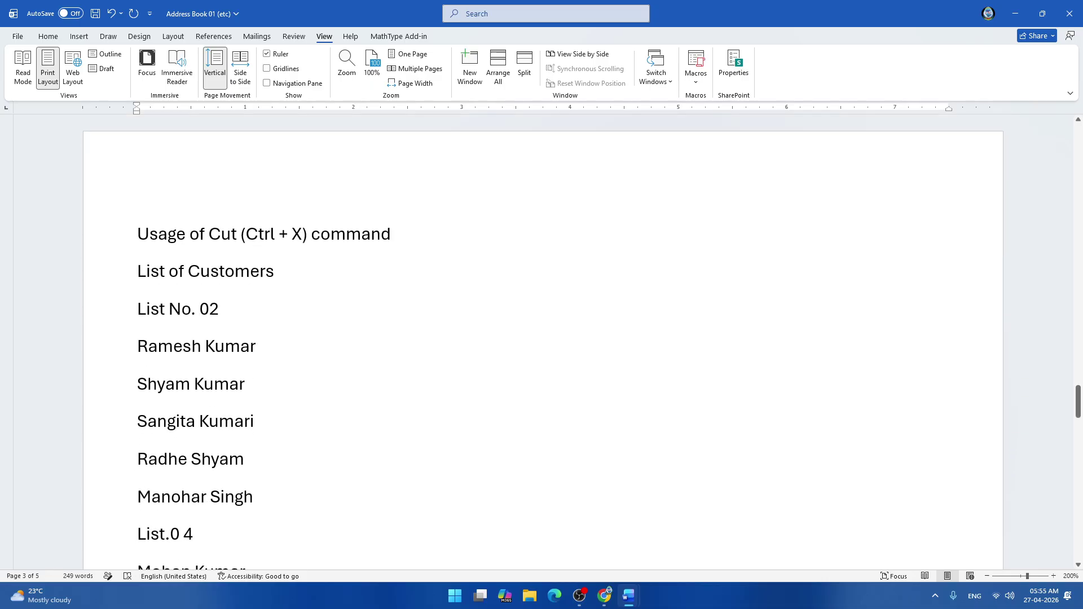
scroll(542, 338, "down", 3)
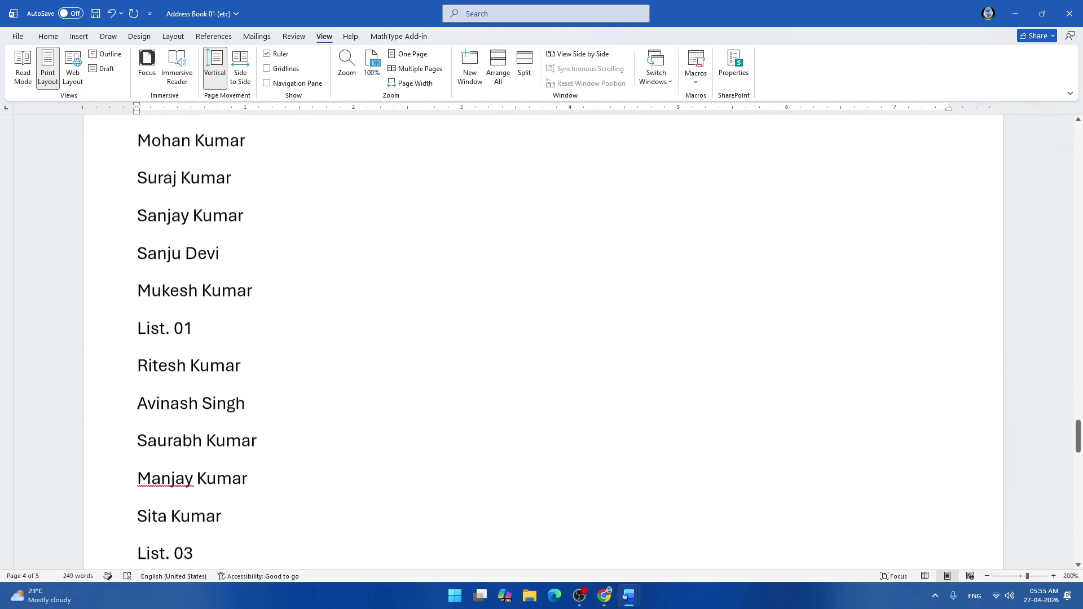
key("shift+Down")
key("shift+Down")
key("shift+Down")
key("shift+Down")
key("shift+Down")
key("shift+Down")
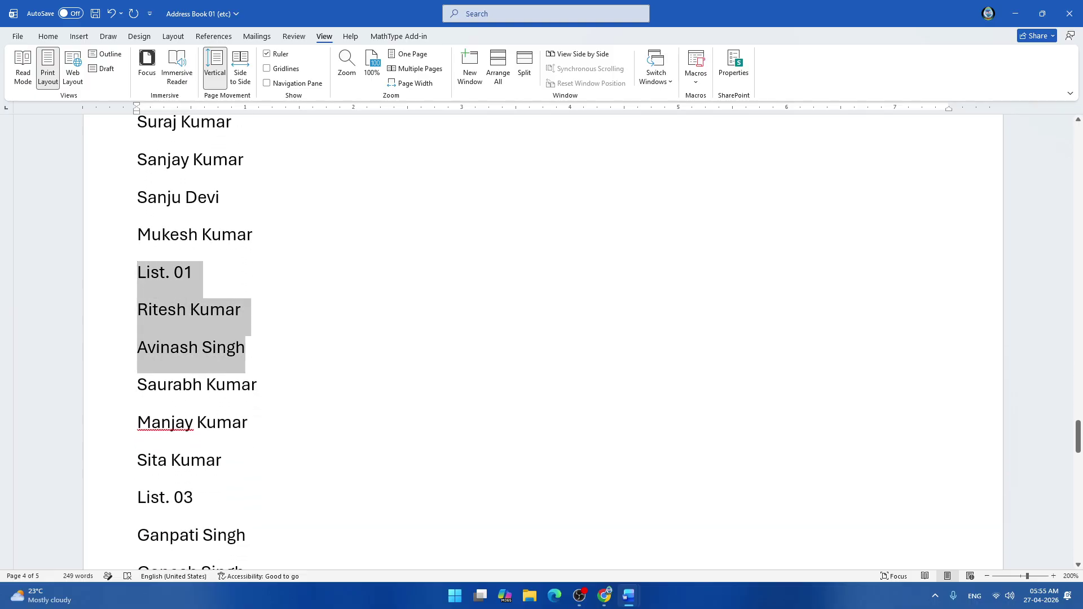
left_click_drag(248, 455, 248, 455)
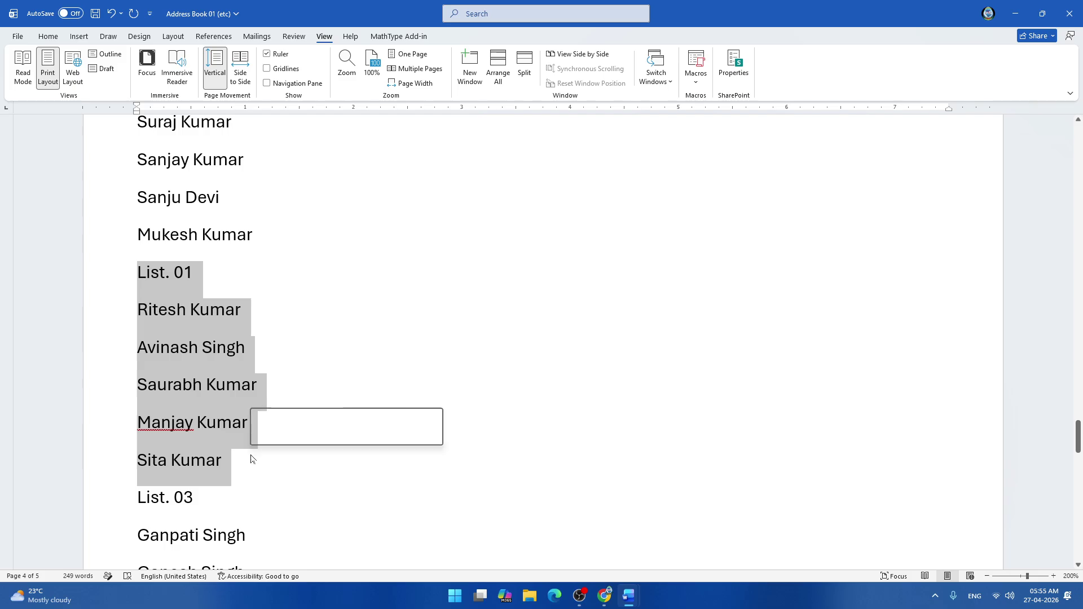
left_click(47, 37)
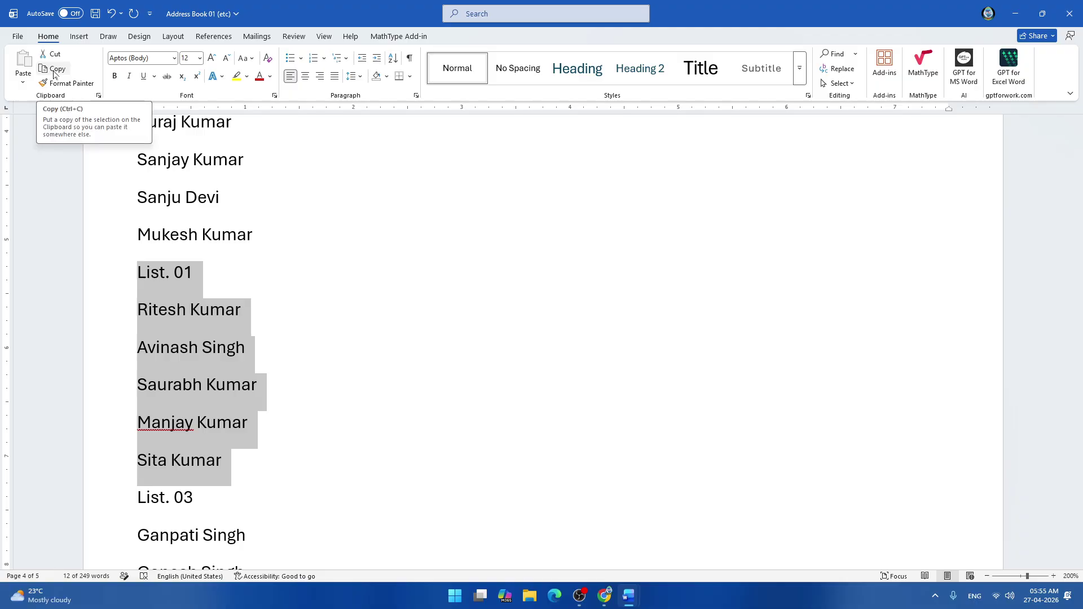
left_click(54, 74)
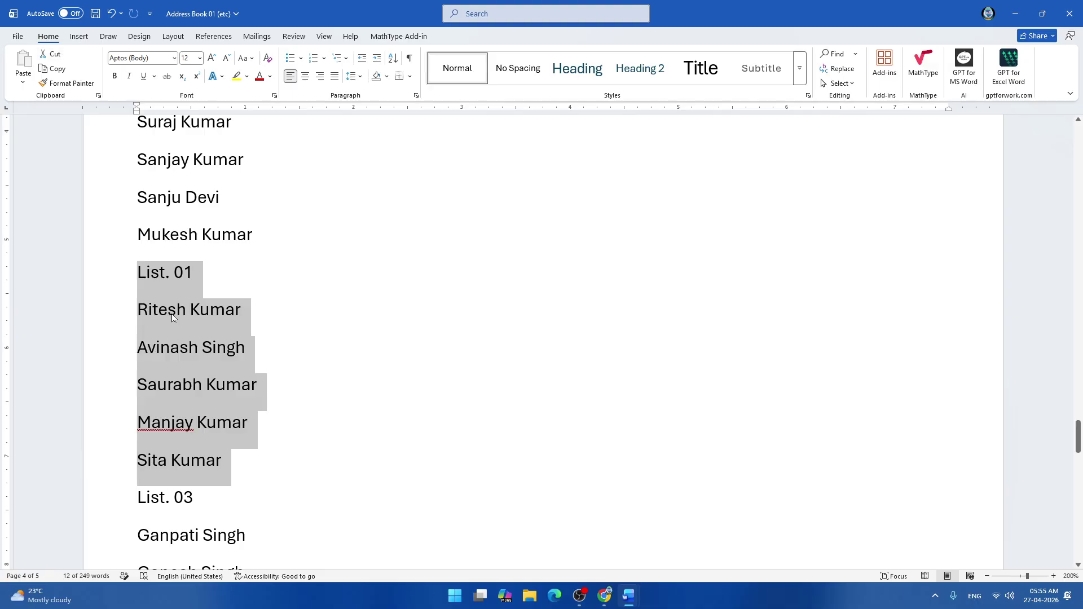
left_click(52, 54)
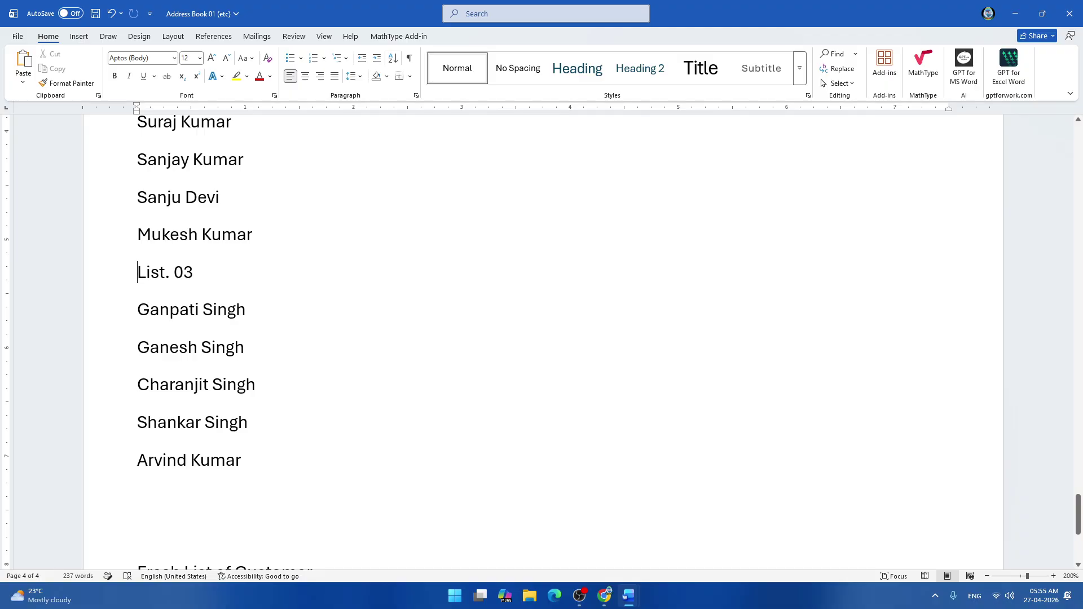
scroll(542, 338, "down", 3)
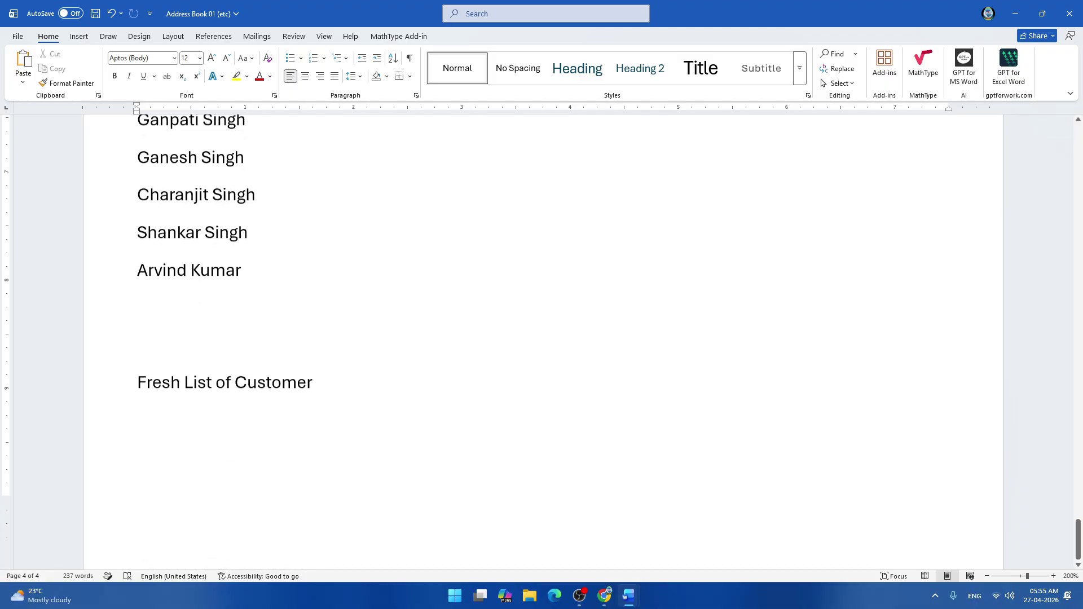
scroll(541, 338, "down", 2)
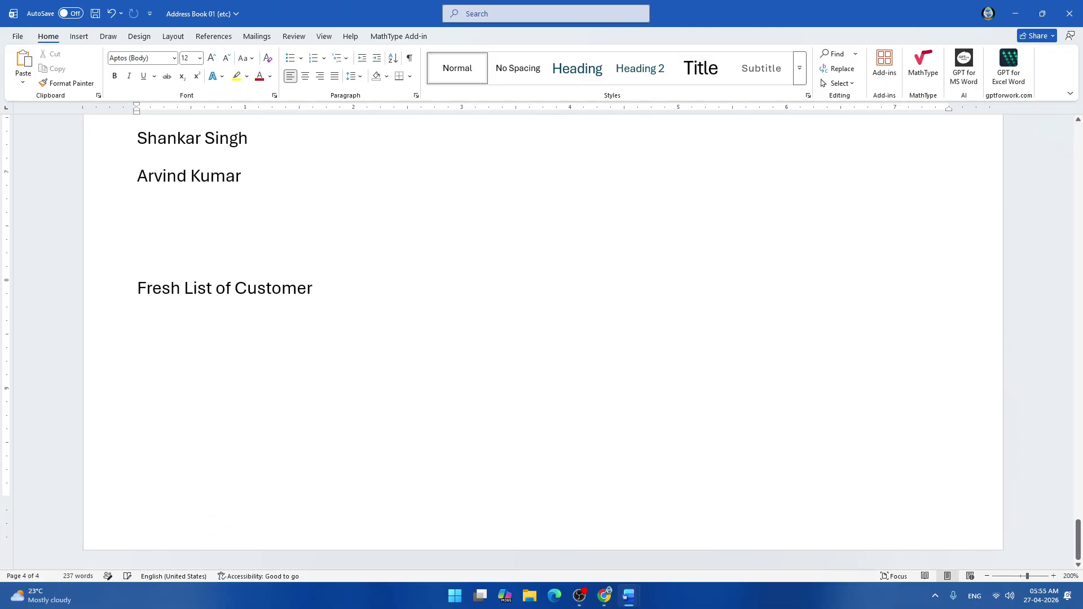
left_click(23, 78)
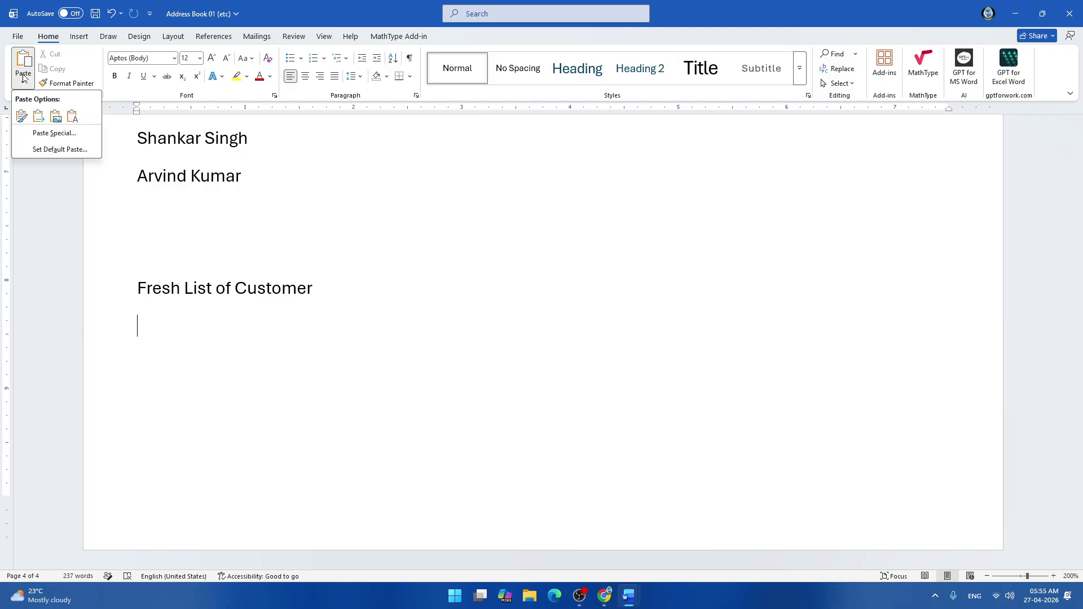
left_click(21, 116)
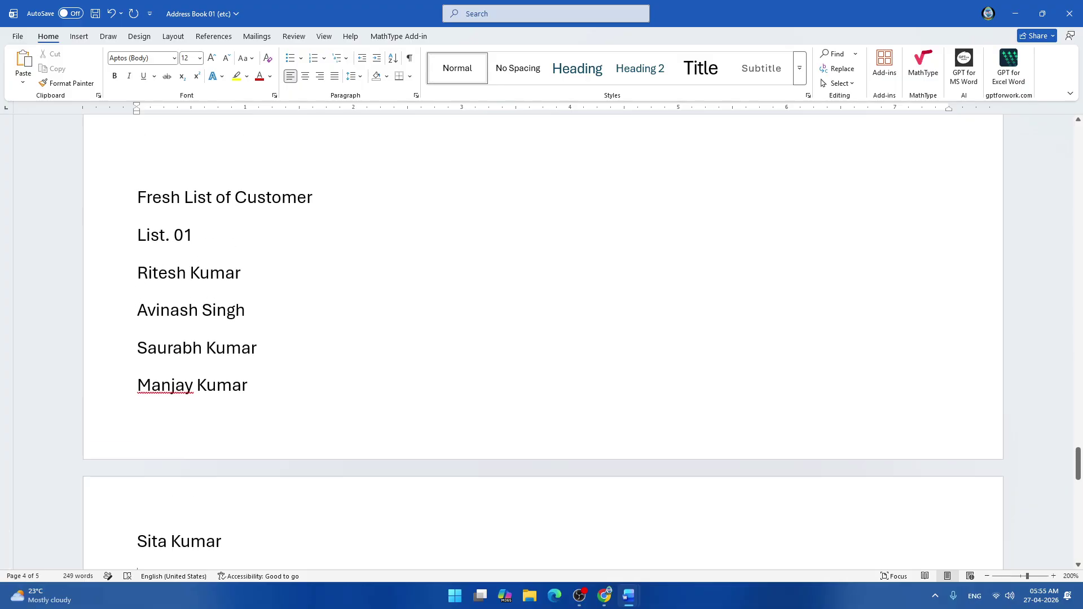
Add a line before Fresh List of Customer, pushing the heading onto the next page.
scroll(542, 338, "up", 3)
scroll(541, 339, "up", 4)
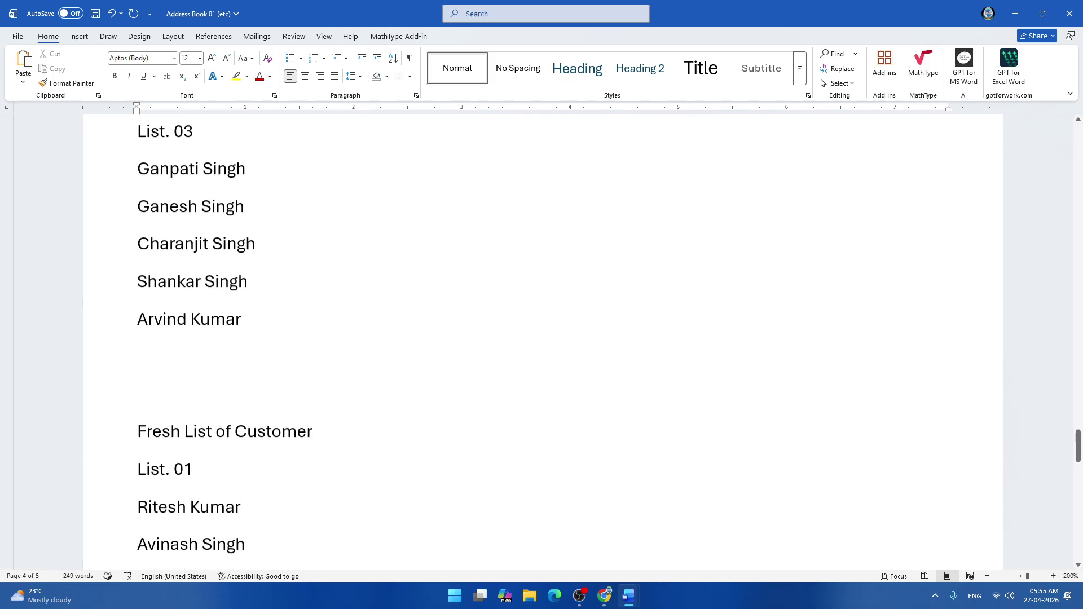
scroll(542, 338, "down", 12)
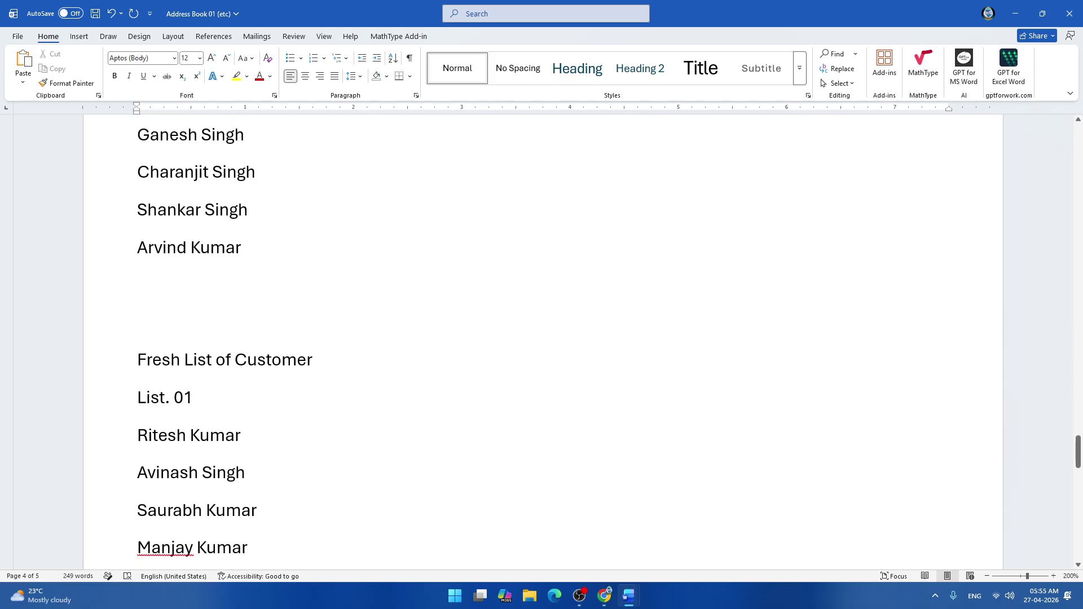
scroll(126, 415, "up", 8)
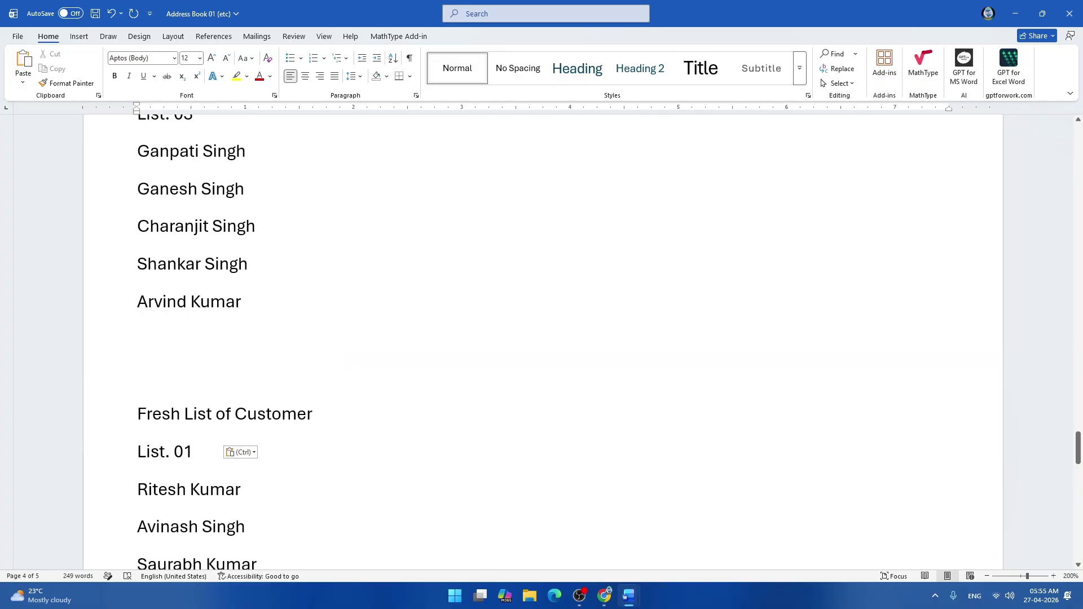
left_click(126, 415)
key("Return")
key("Return")
key("Return")
key("Return")
key("Return")
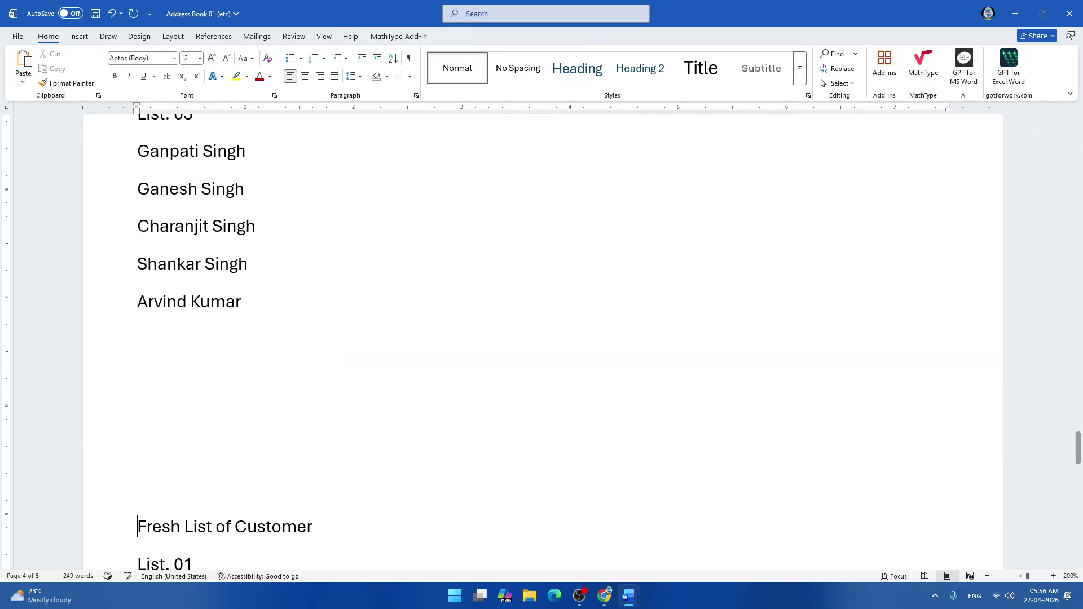
scroll(541, 338, "down", 7)
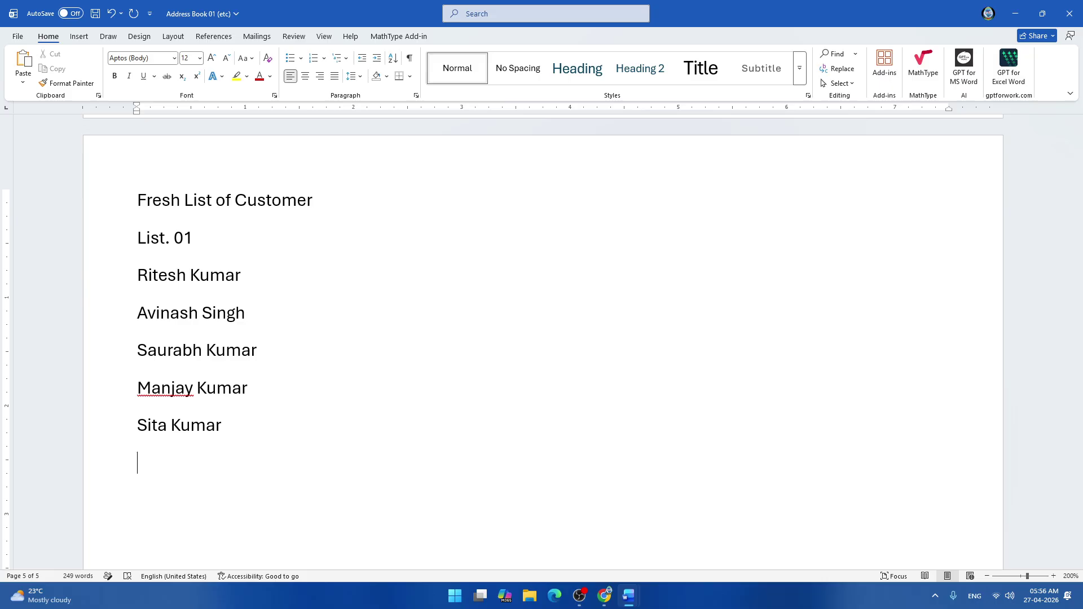
scroll(542, 338, "up", 13)
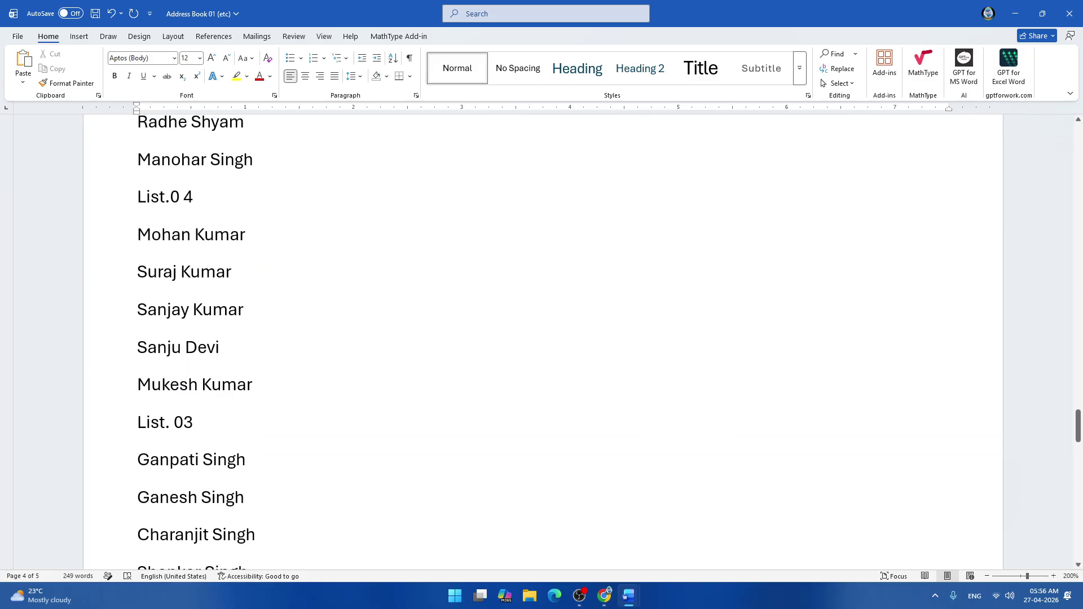
scroll(542, 339, "up", 5)
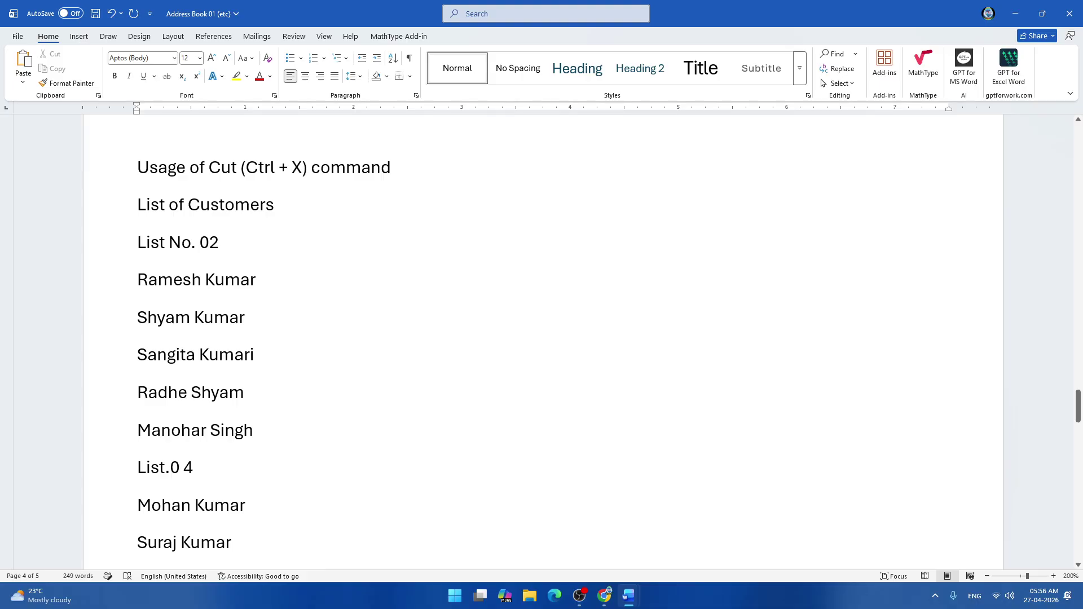
left_click_drag(137, 242, 293, 432)
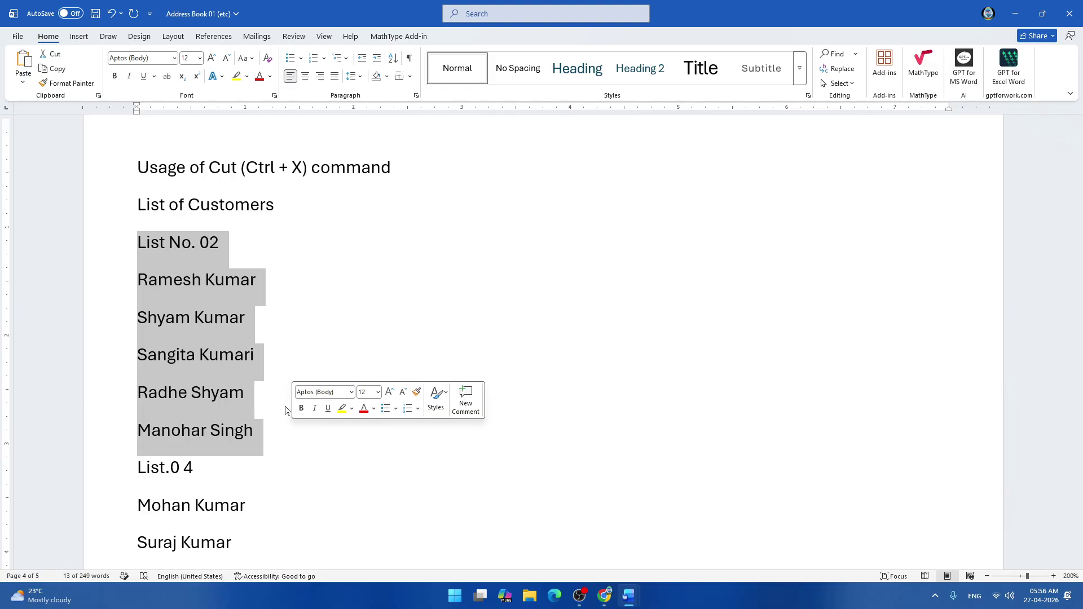
left_click(56, 54)
scroll(541, 339, "down", 12)
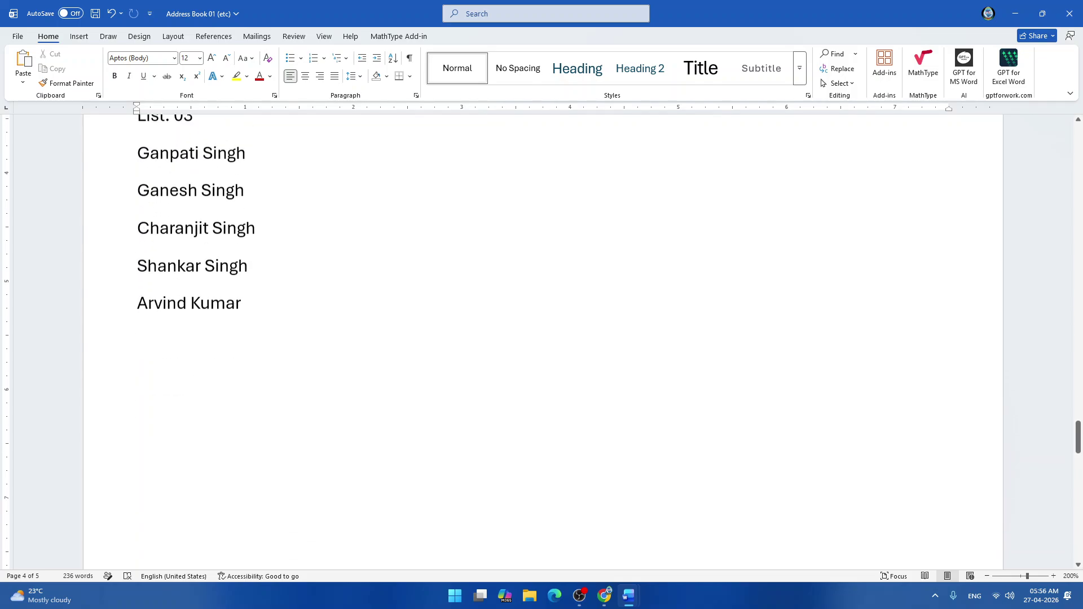
scroll(541, 338, "down", 2)
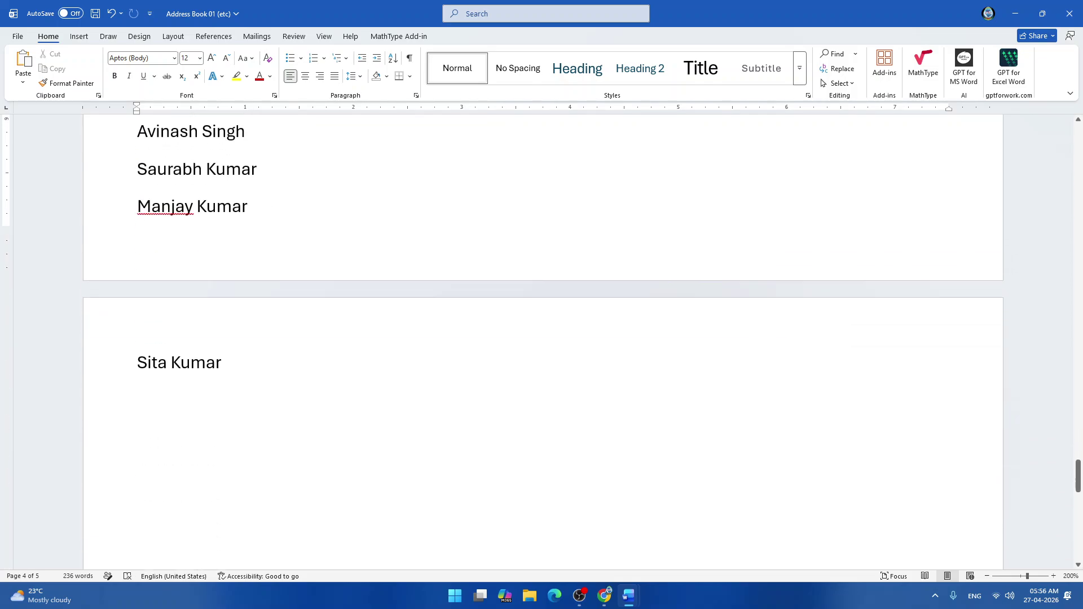
left_click(137, 401)
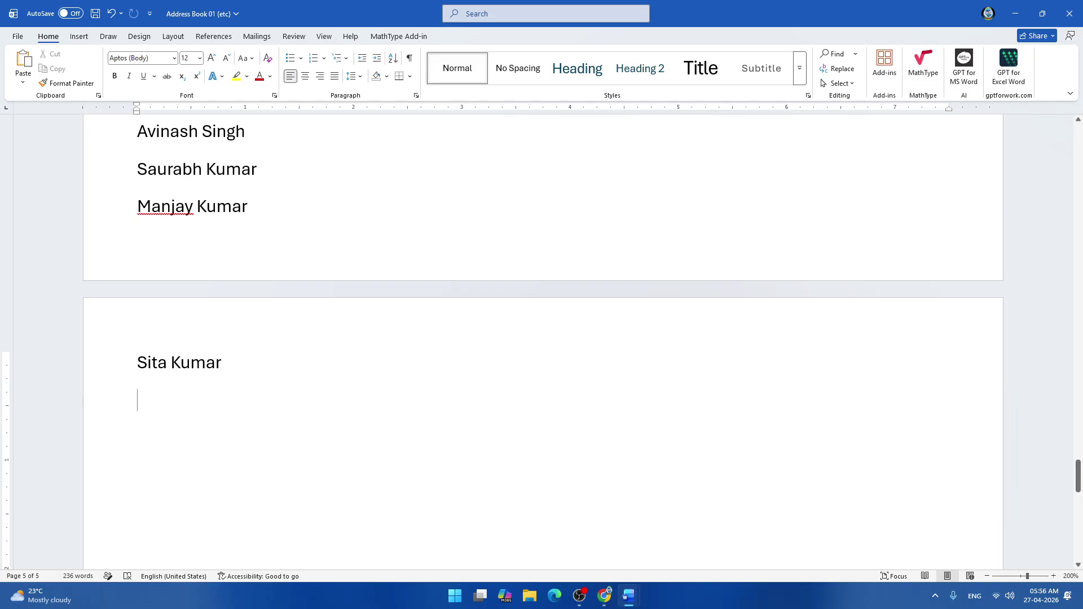
key("ctrl+v")
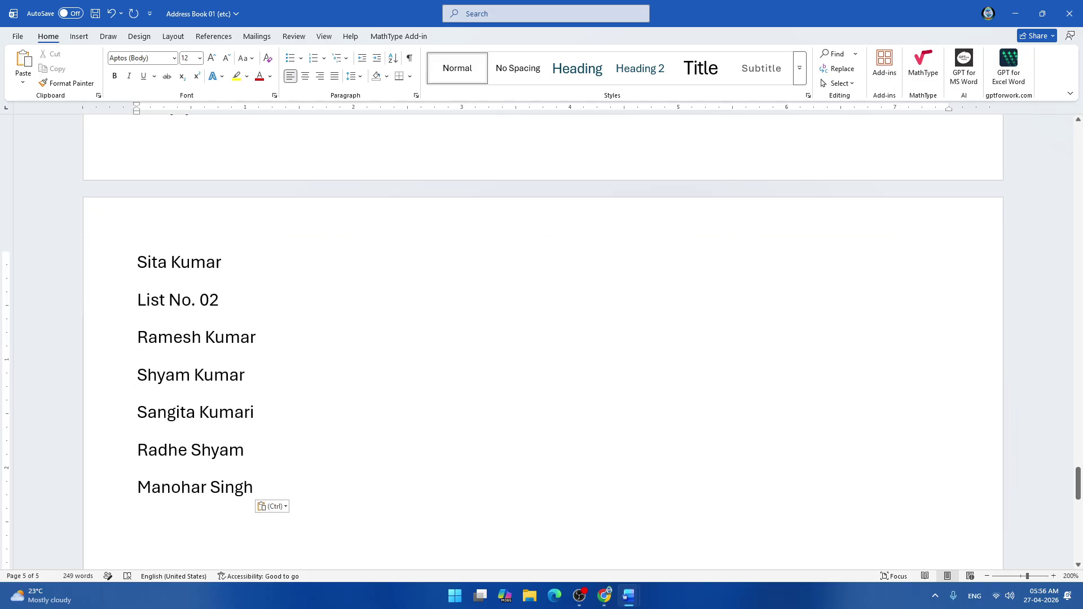
scroll(541, 339, "down", 2)
scroll(542, 339, "up", 8)
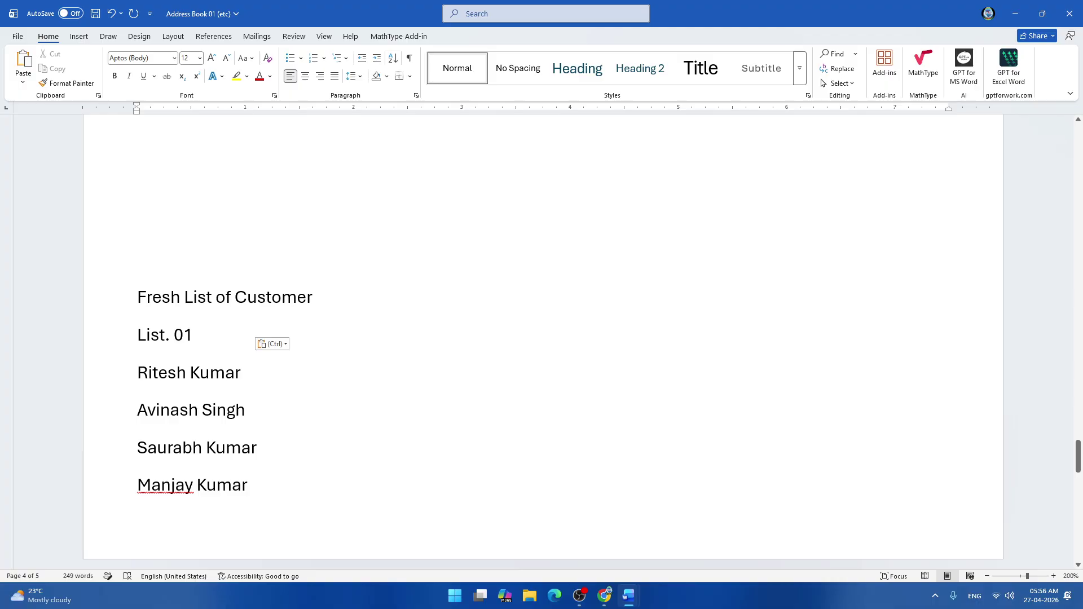
scroll(542, 338, "up", 10)
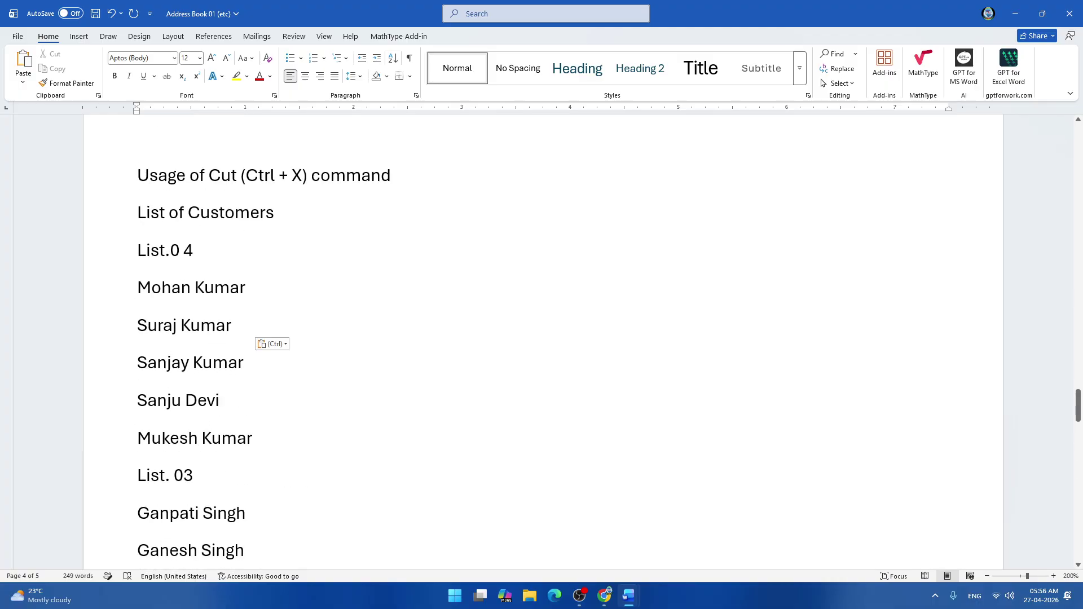
scroll(541, 339, "down", 2)
scroll(542, 338, "down", 2)
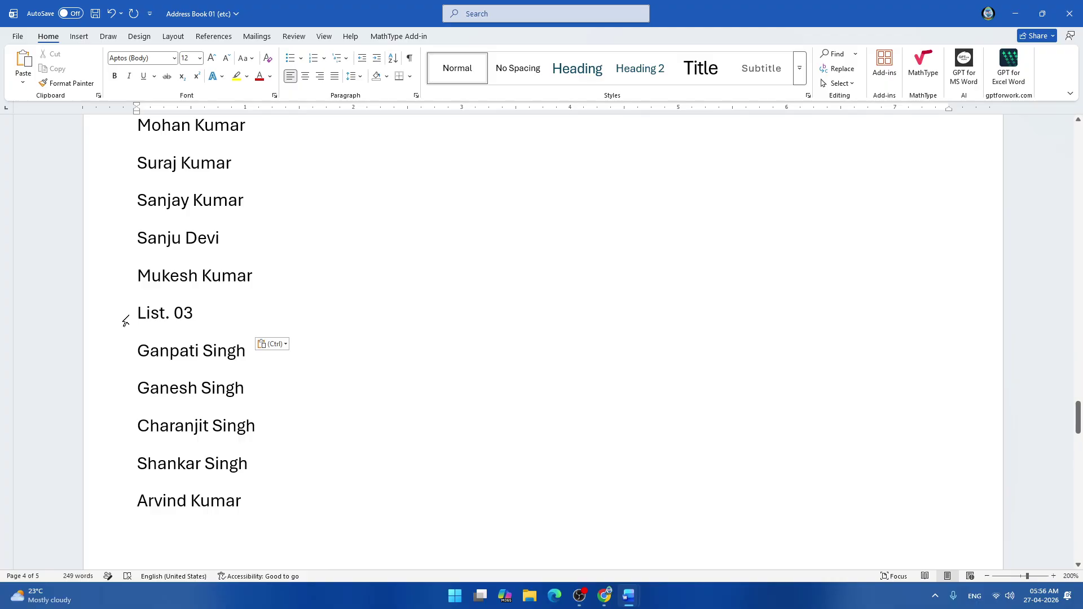
left_click_drag(123, 322, 264, 511)
key("ctrl+c")
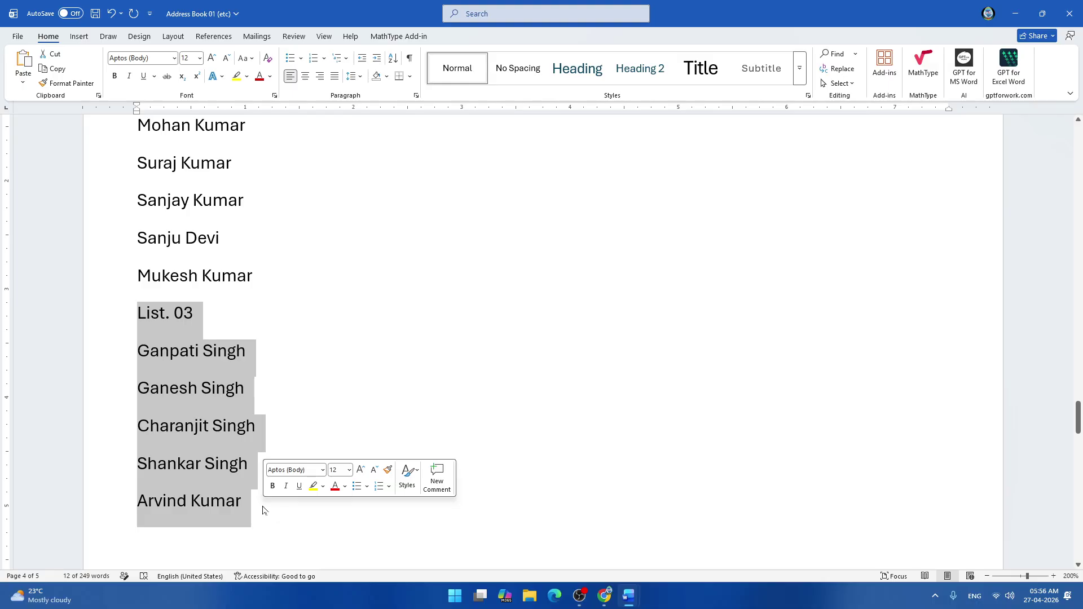
key("Delete")
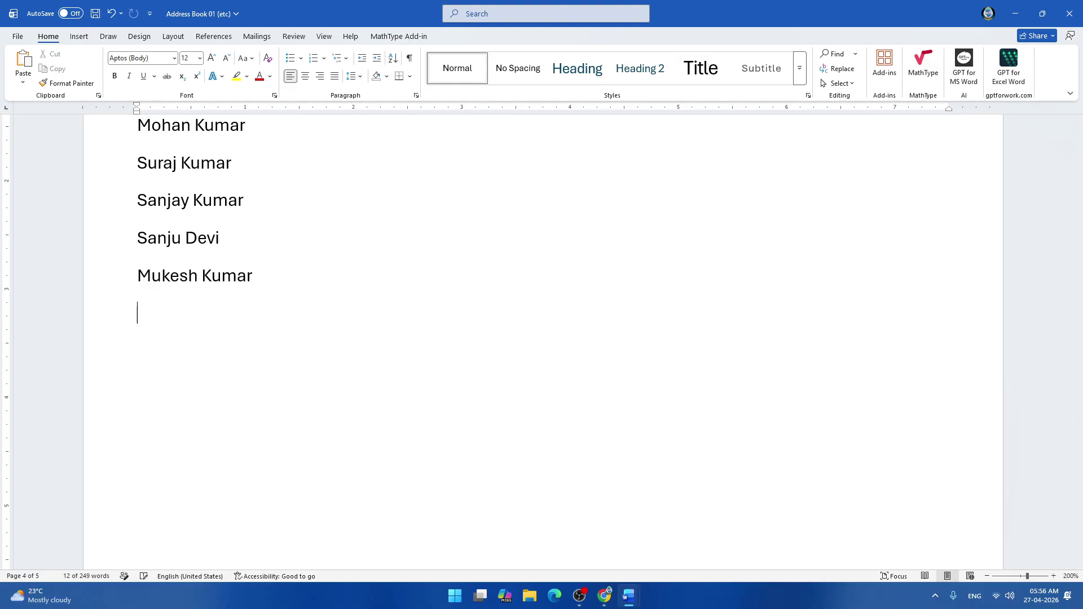
scroll(263, 510, "down", 6)
scroll(544, 342, "down", 5)
scroll(543, 342, "up", 7)
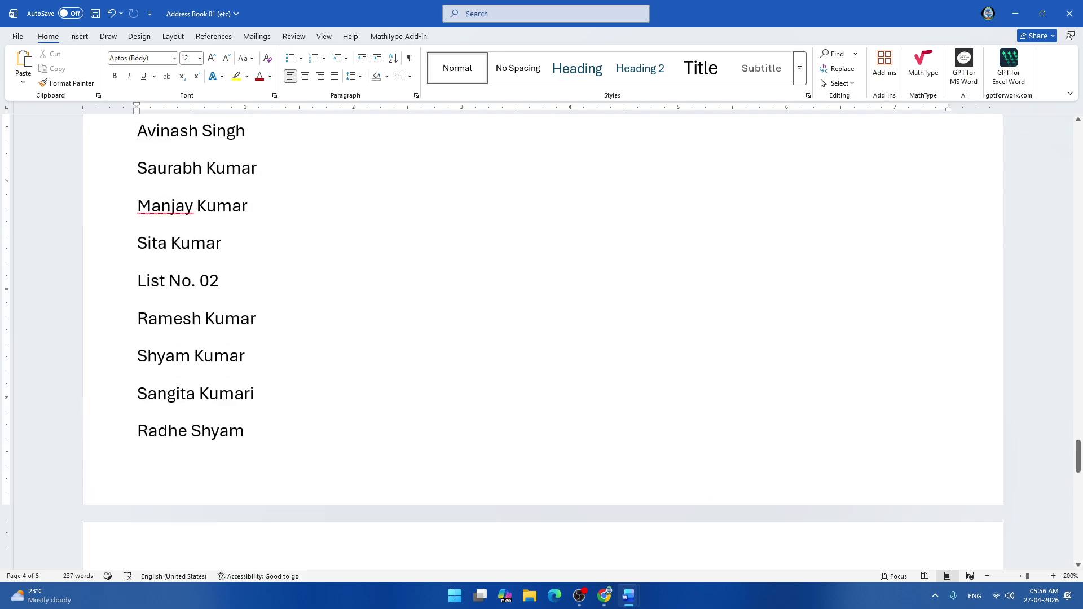
scroll(544, 342, "down", 7)
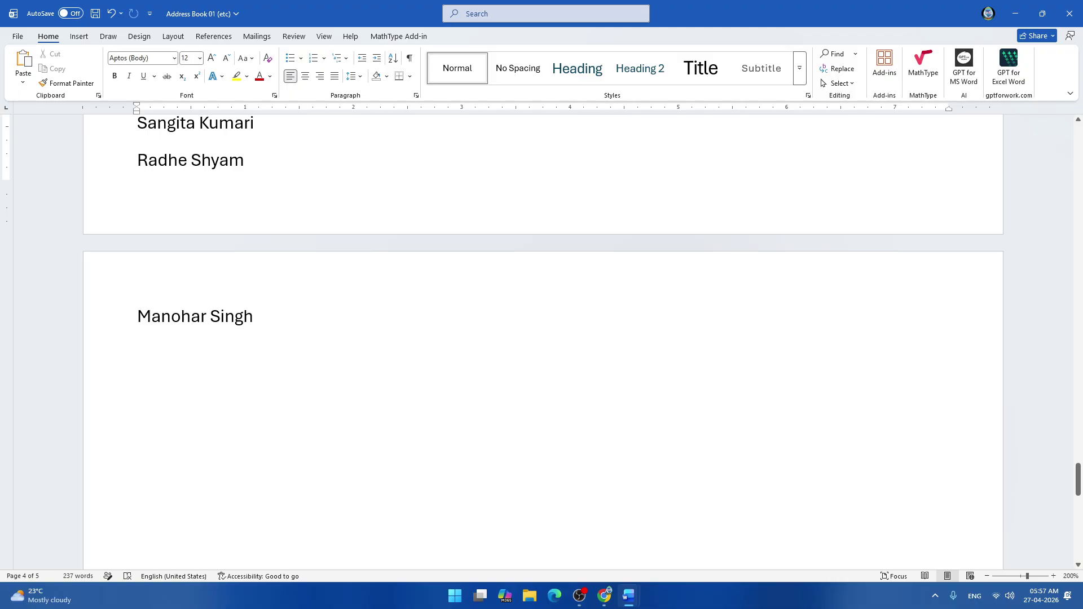
left_click(217, 356)
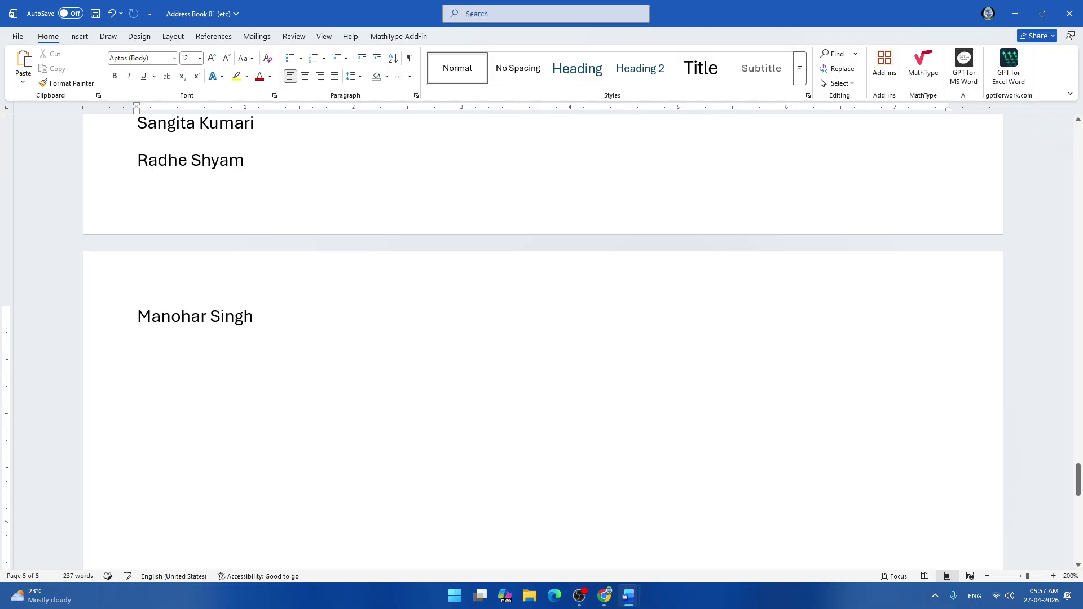
key("ctrl+v")
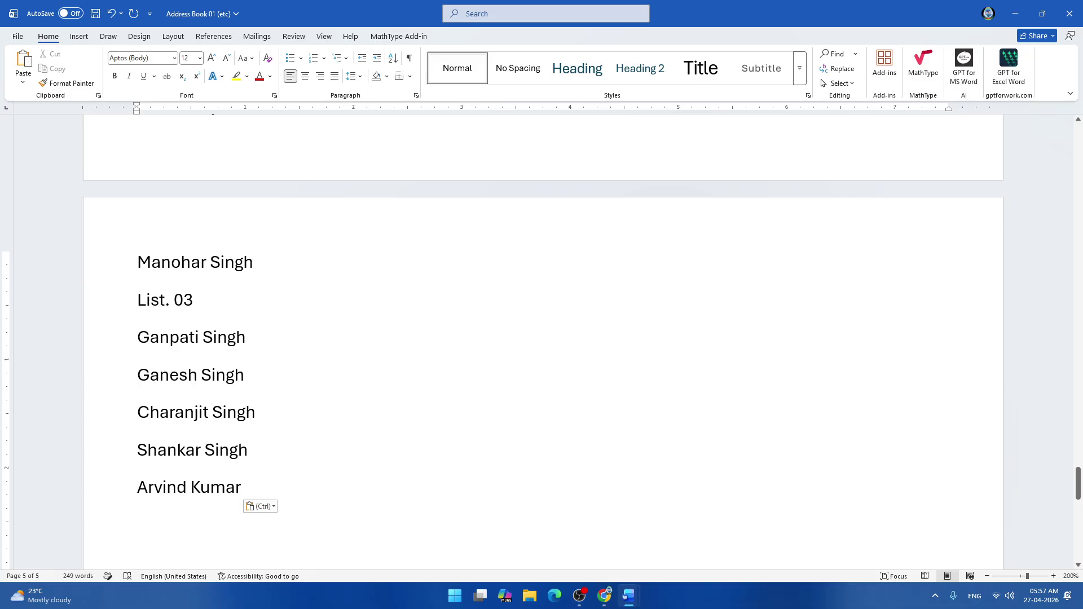
scroll(542, 338, "down", 3)
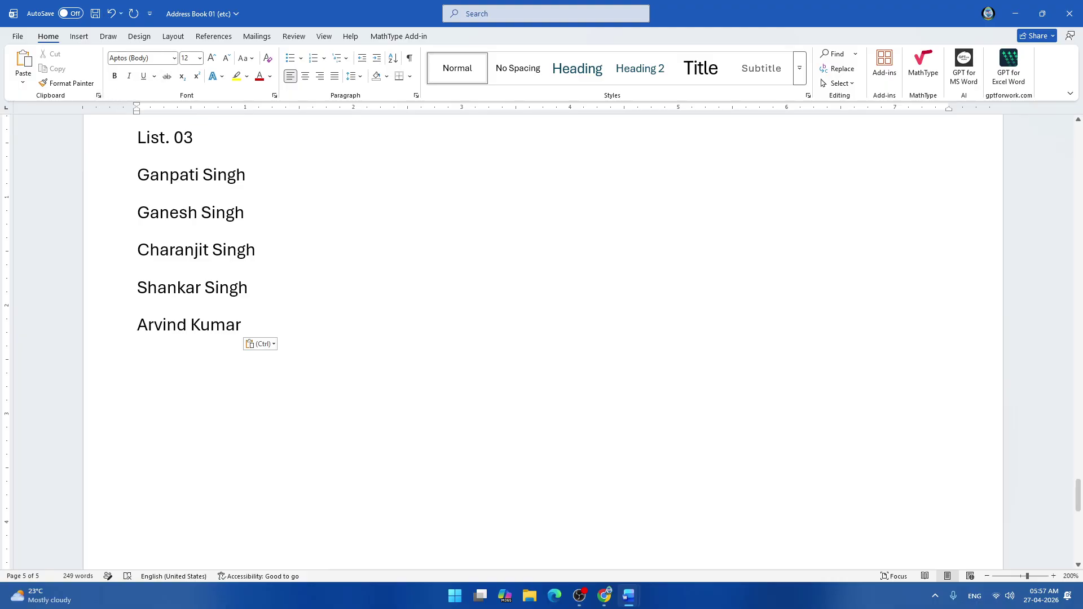
scroll(542, 338, "up", 3)
scroll(542, 338, "up", 15)
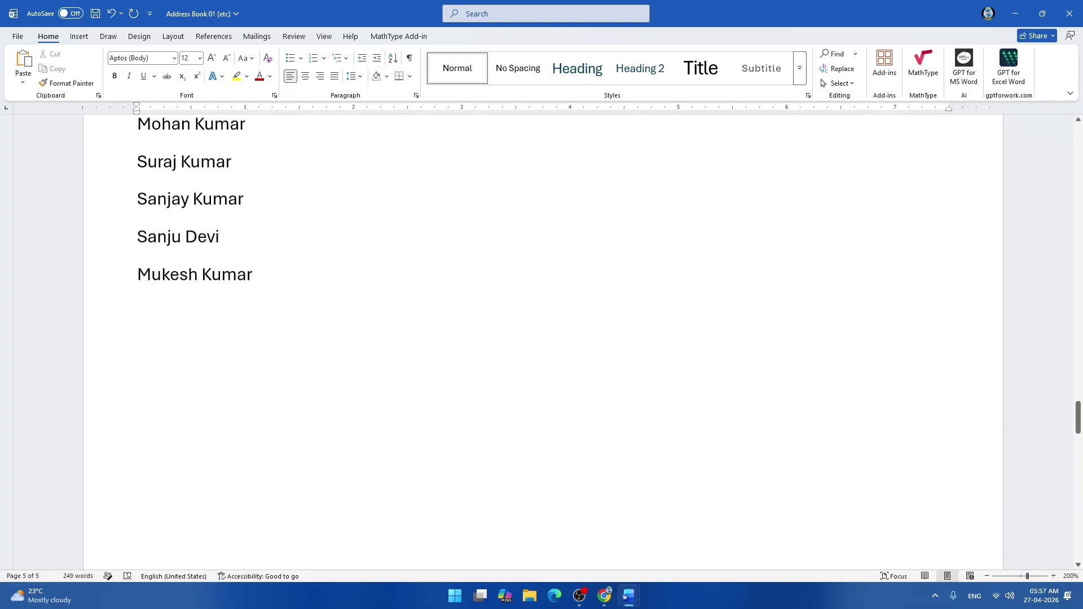
scroll(542, 338, "up", 3)
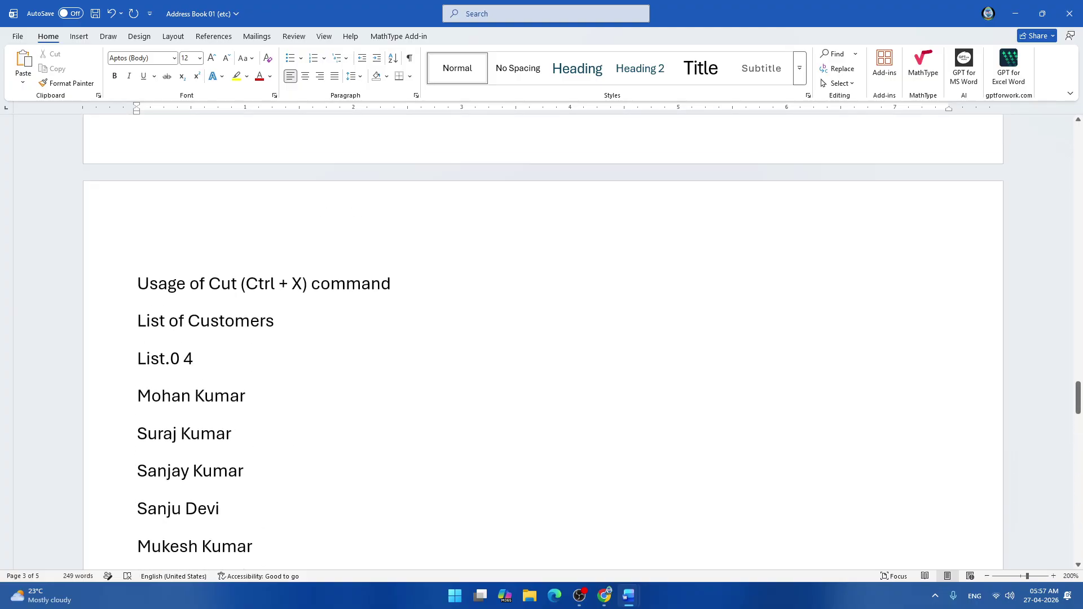
key("shift+Down")
key("shift+Down")
key("shift+Down")
key("shift+Down")
key("shift+Down")
key("shift+Down")
key("shift+Down")
key("shift+Down")
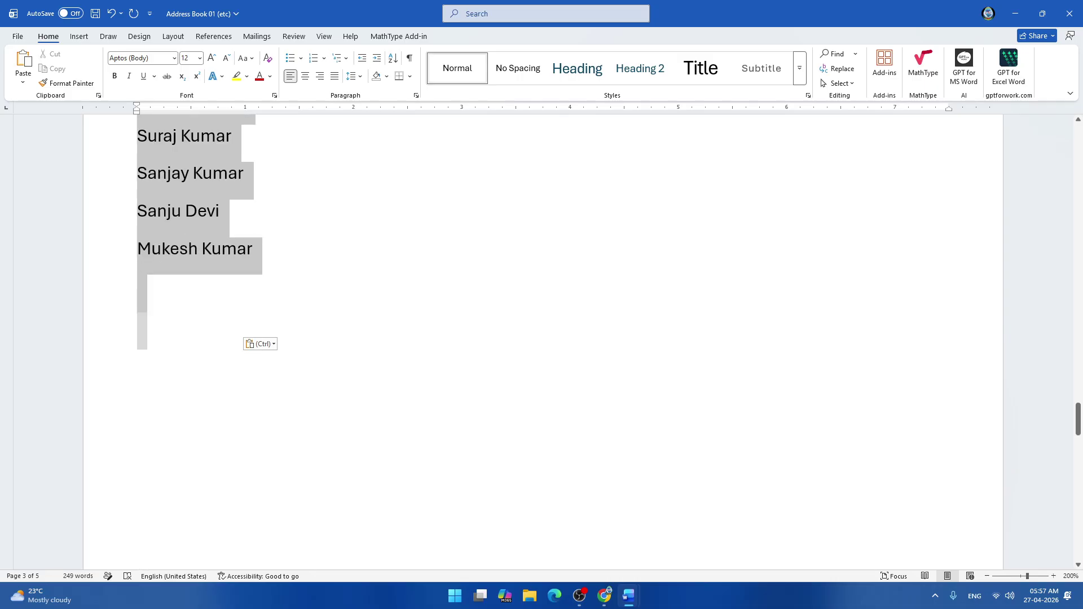
key("shift+Up")
key("shift+Up")
mouse_move(272, 260)
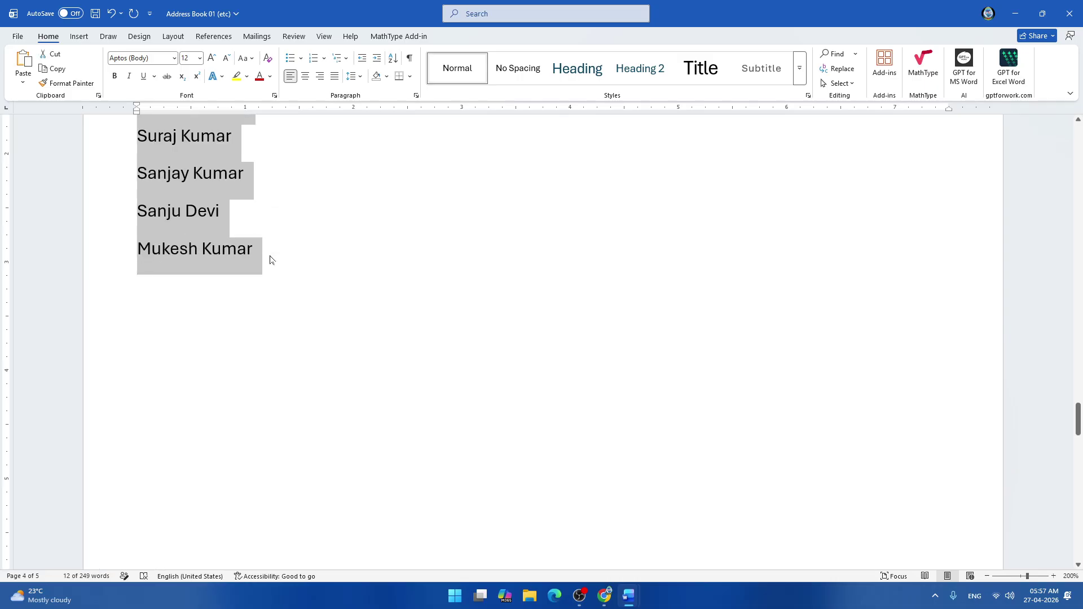
key("ctrl+x")
scroll(268, 258, "down", 7)
scroll(541, 339, "down", 10)
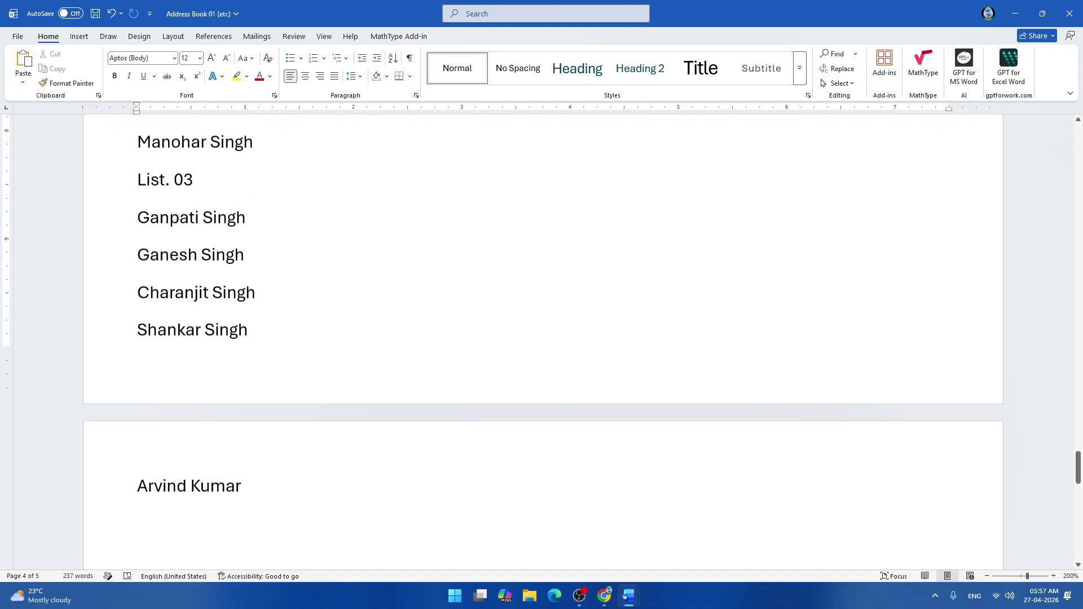
left_click(137, 196)
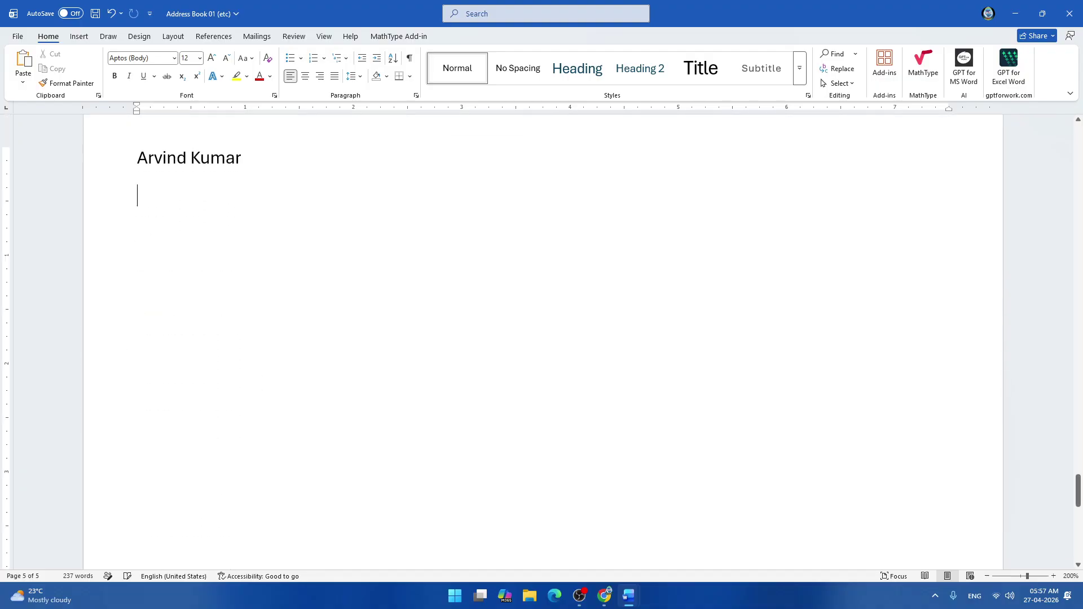
key("ctrl+v")
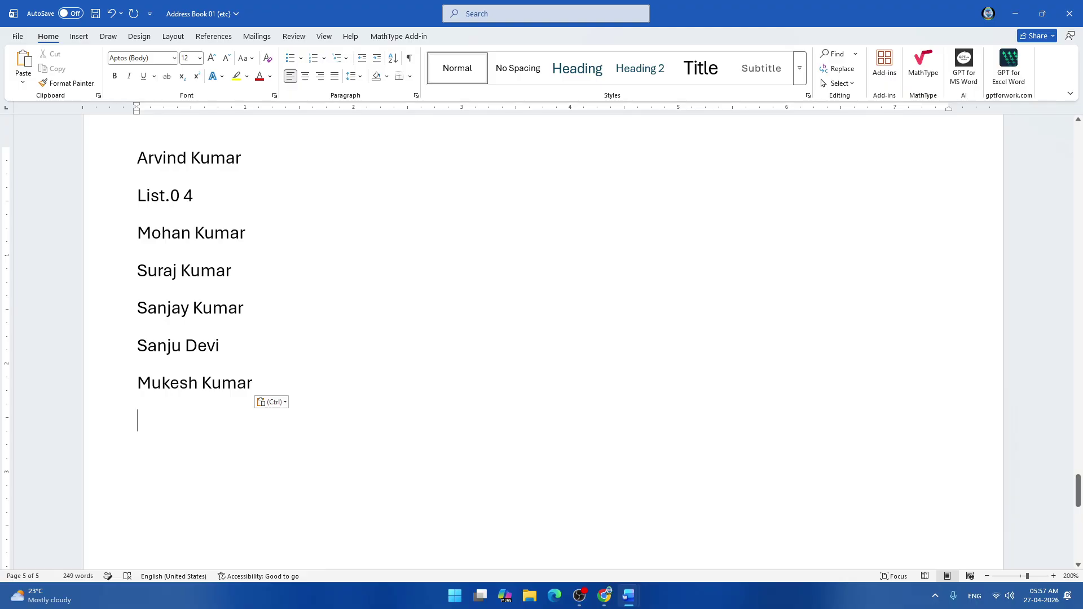
scroll(541, 339, "up", 15)
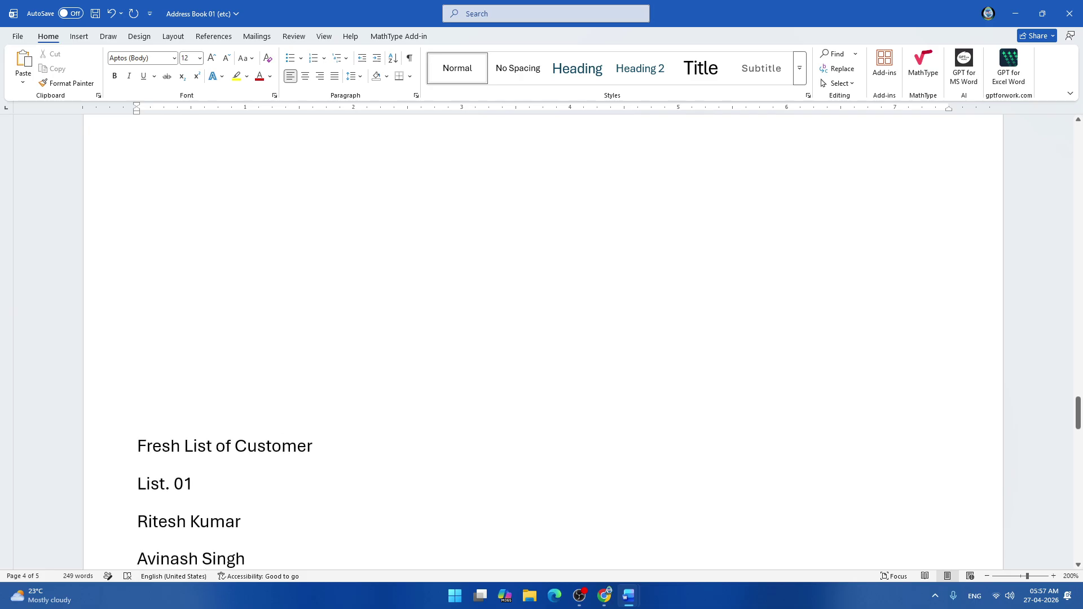
Correct the spacing so the heading reads List. 04.
scroll(542, 338, "down", 7)
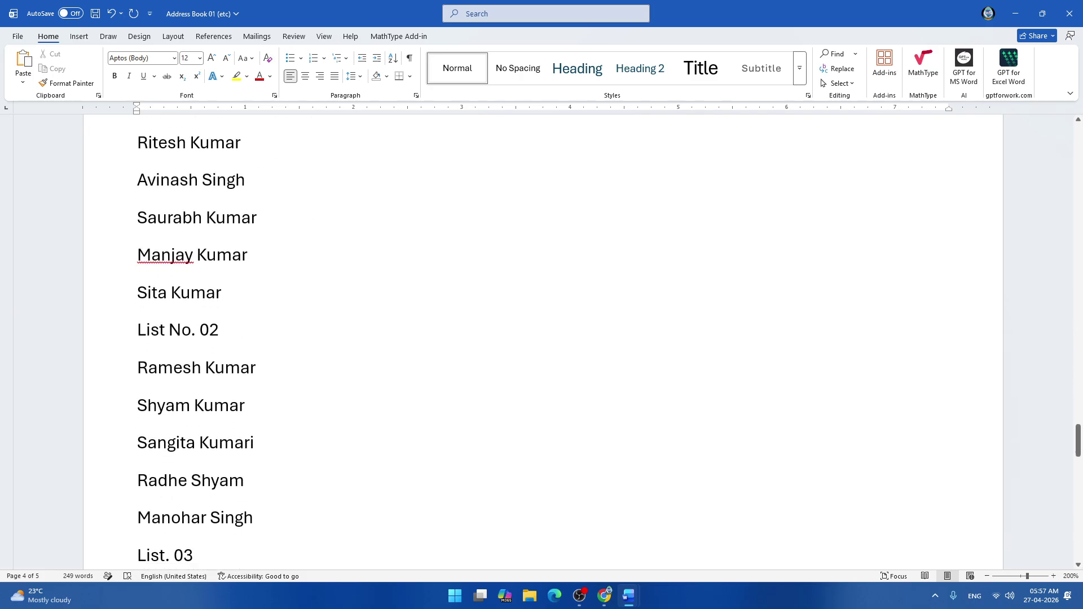
scroll(542, 339, "down", 4)
scroll(542, 338, "down", 5)
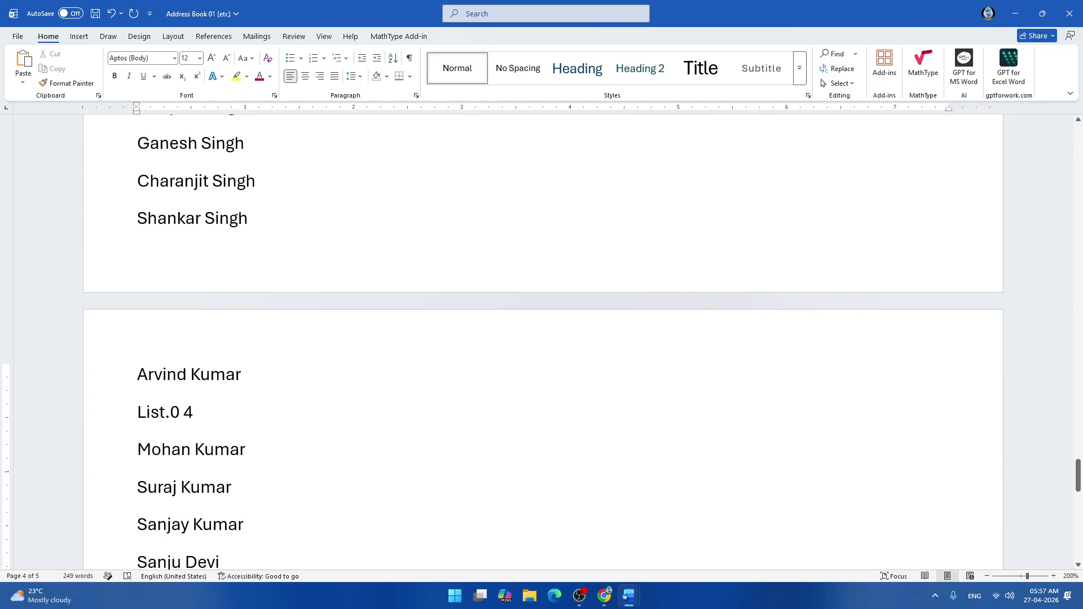
left_click(180, 413)
key("Delete")
left_click(170, 413)
Cut the List of Customers line and delete the blank lines above Fresh List of Customer.
scroll(542, 339, "down", 8)
scroll(542, 338, "up", 1)
scroll(542, 339, "up", 20)
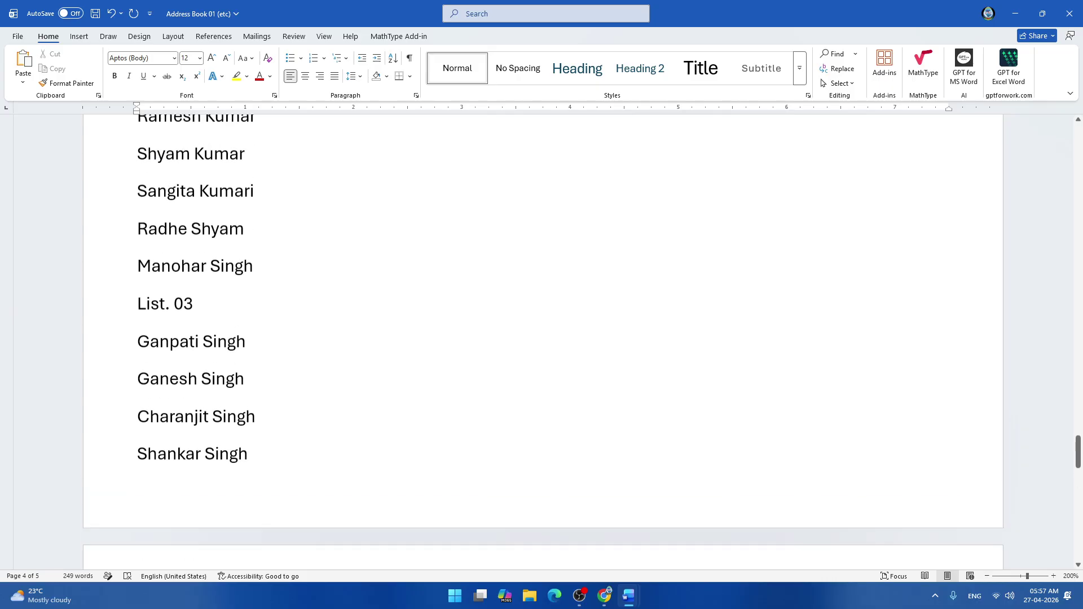
scroll(541, 339, "up", 15)
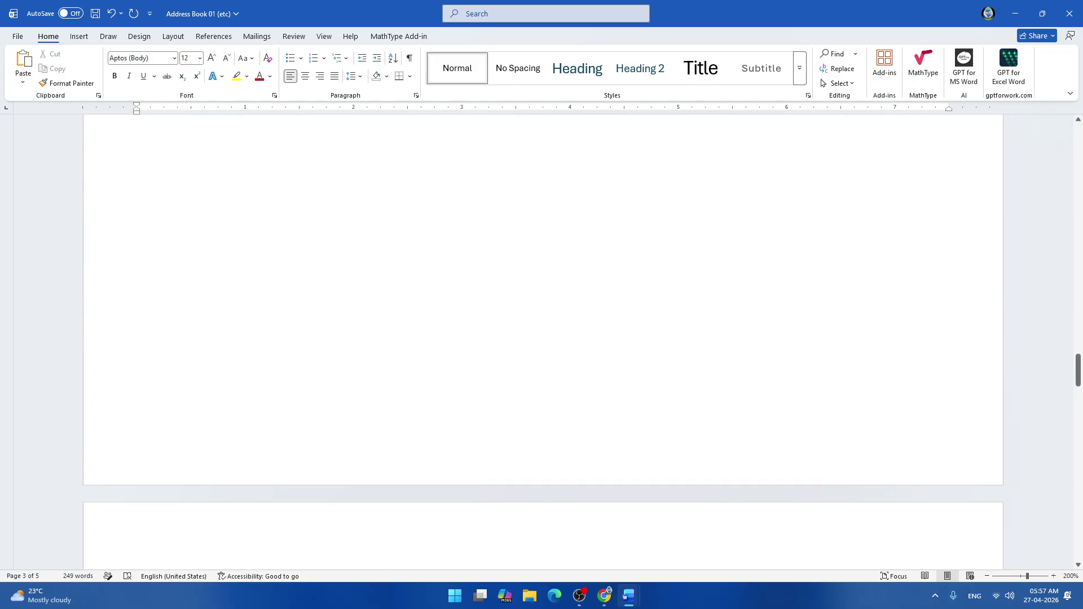
scroll(541, 339, "up", 2)
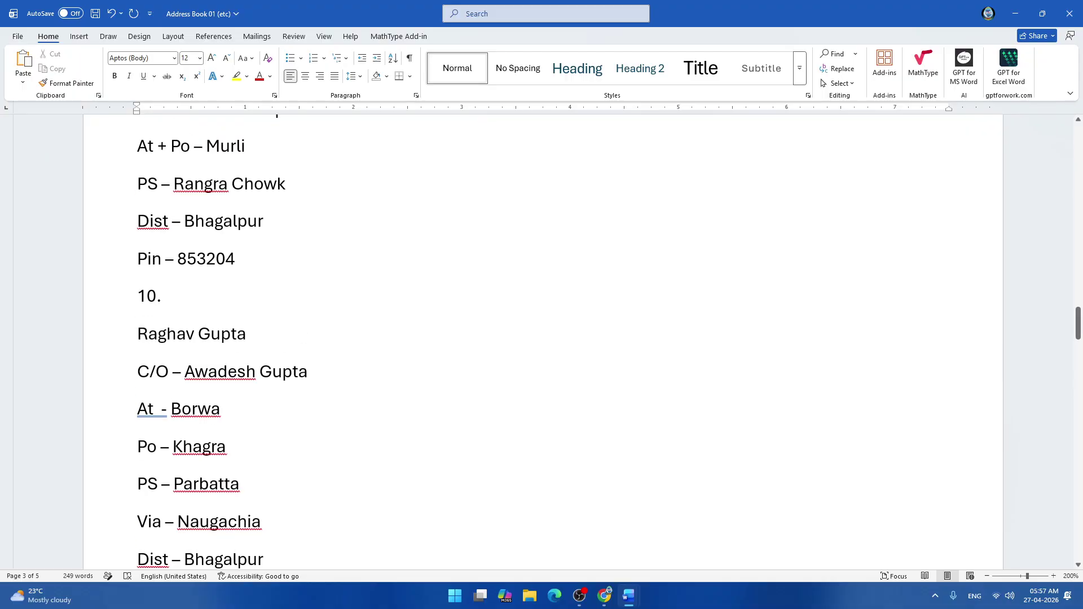
scroll(542, 338, "down", 15)
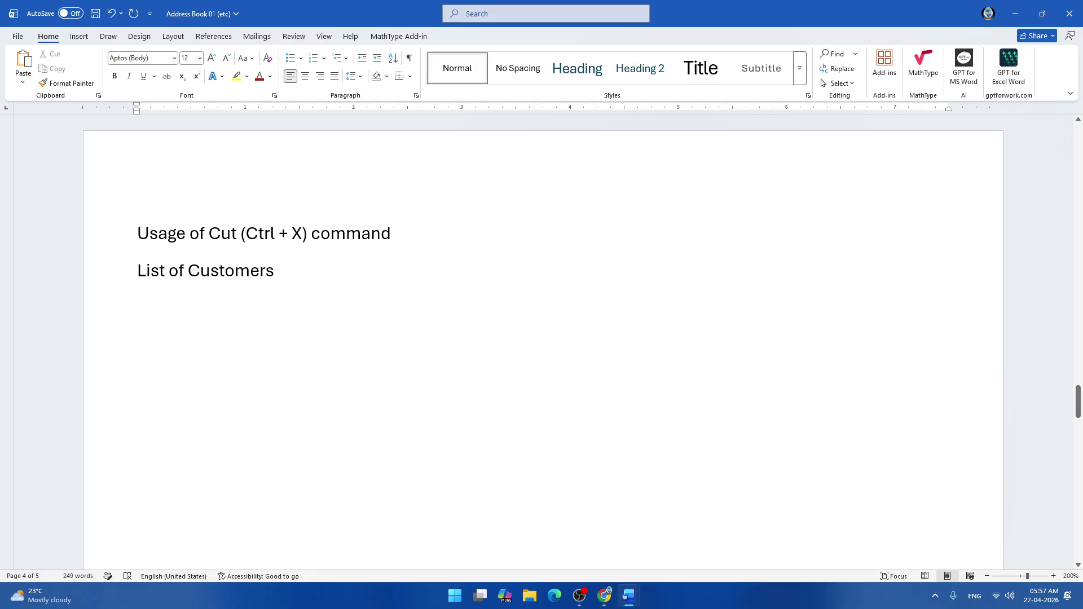
scroll(542, 338, "down", 2)
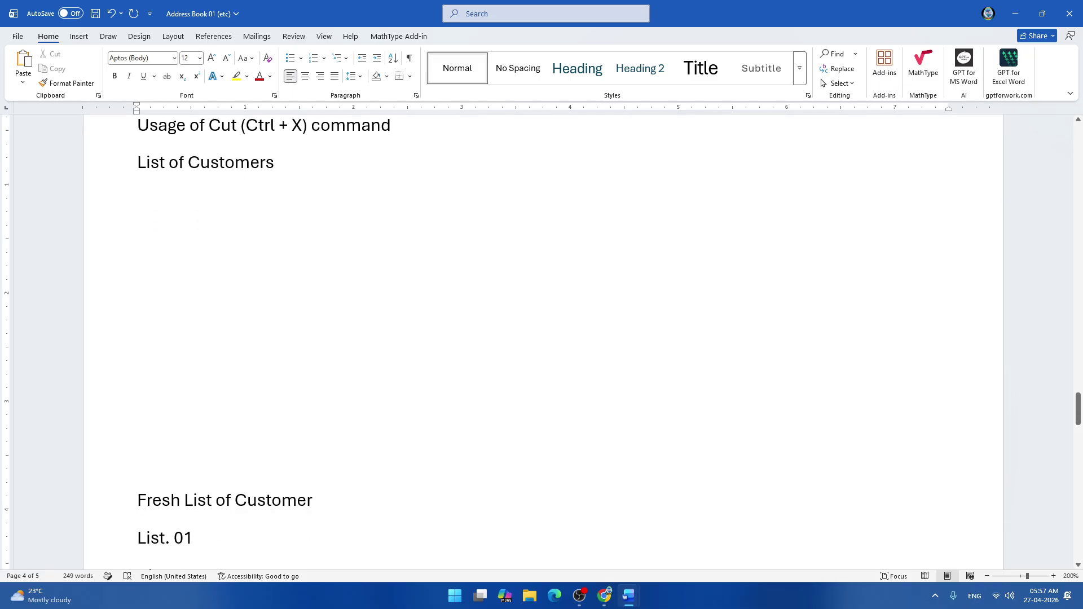
scroll(542, 339, "up", 1)
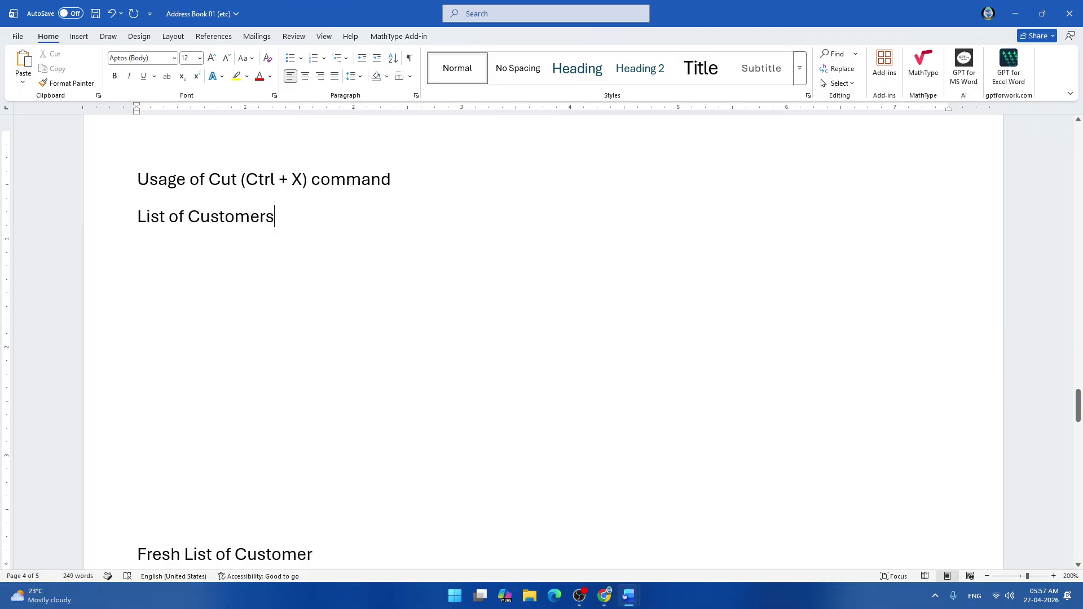
triple_click(298, 226)
key("ctrl+x")
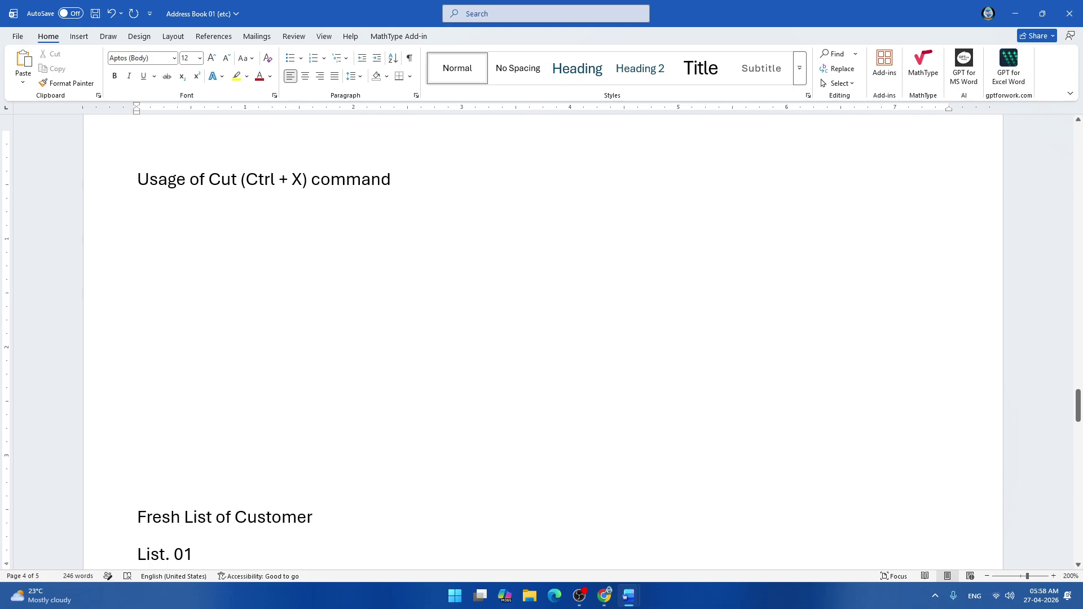
key("Delete")
key("Delete")
key("Delete")
key("Delete")
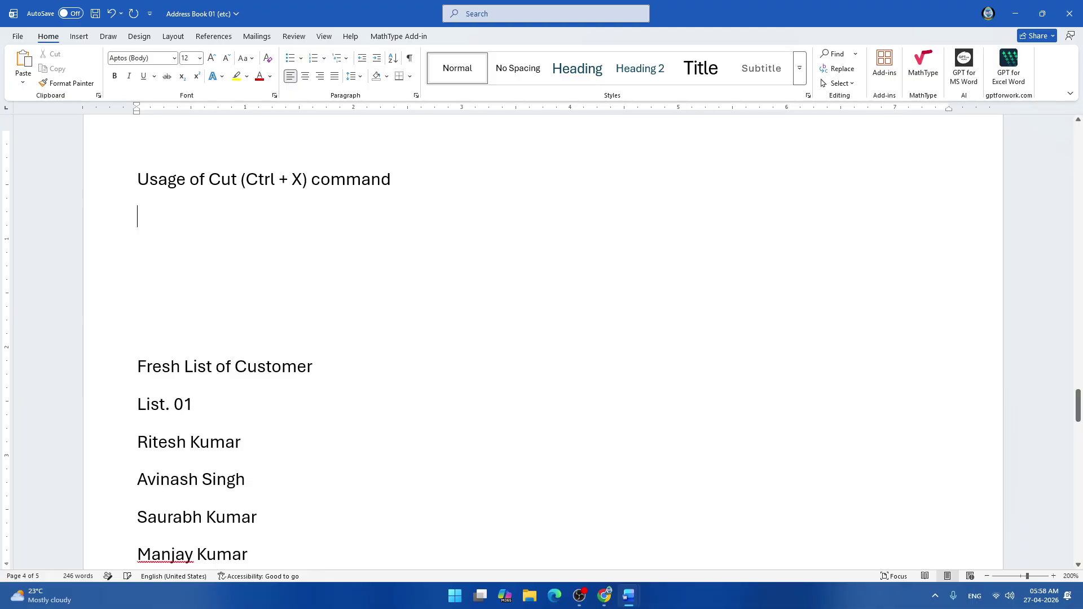
key("Delete")
key("Delete")
key("Delete")
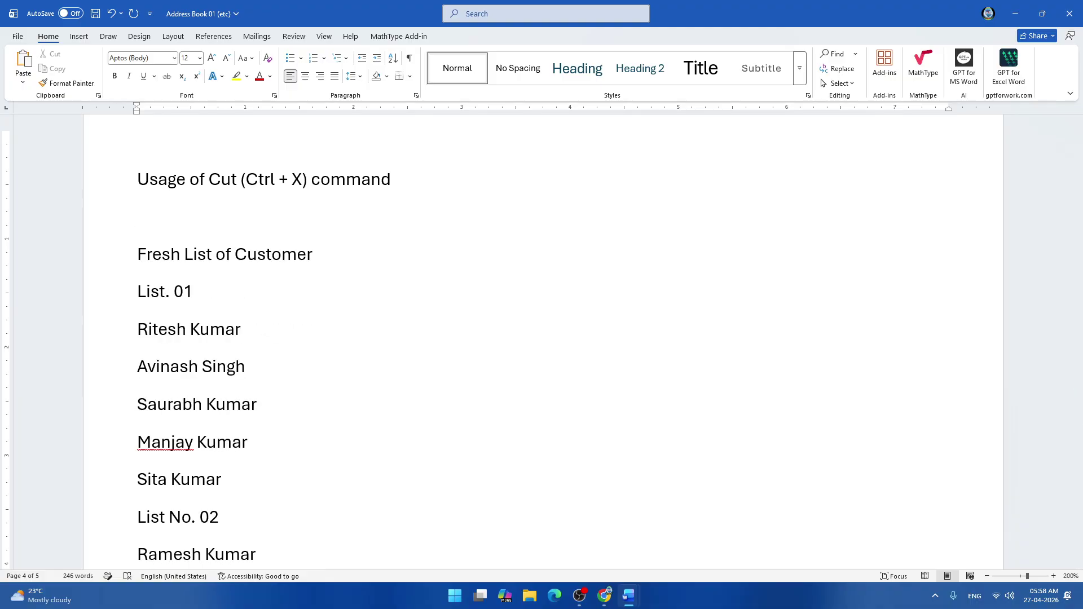
key("Delete")
scroll(541, 339, "down", 10)
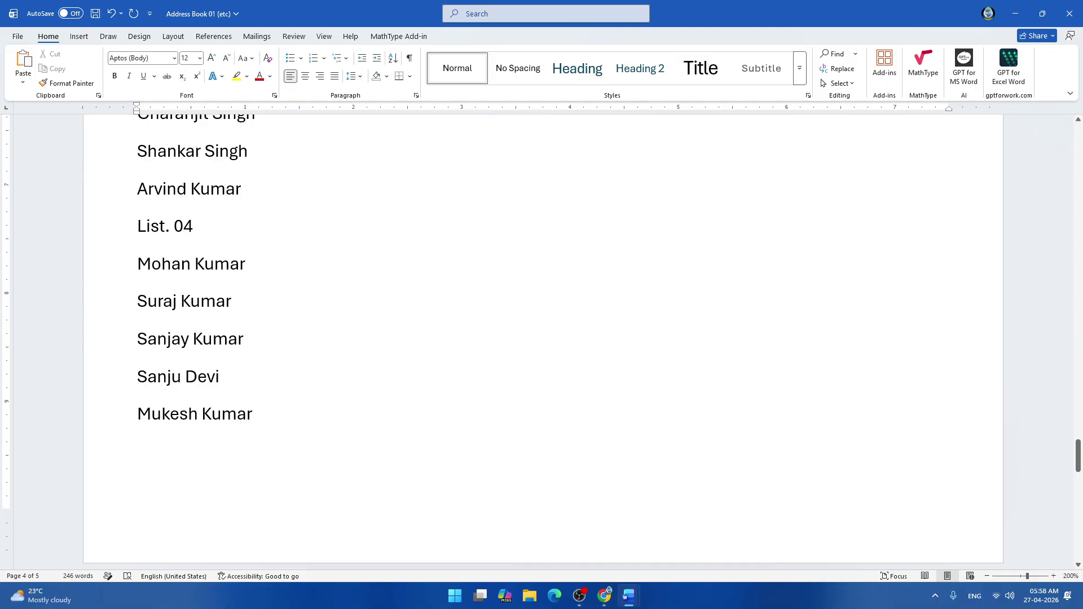
scroll(541, 339, "up", 15)
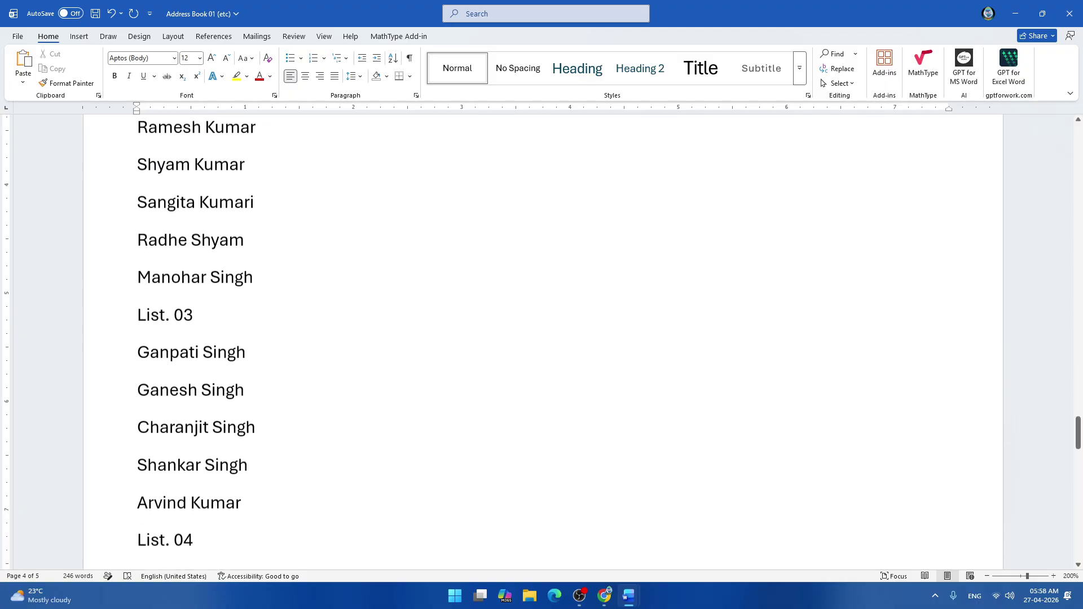
scroll(541, 339, "down", 4)
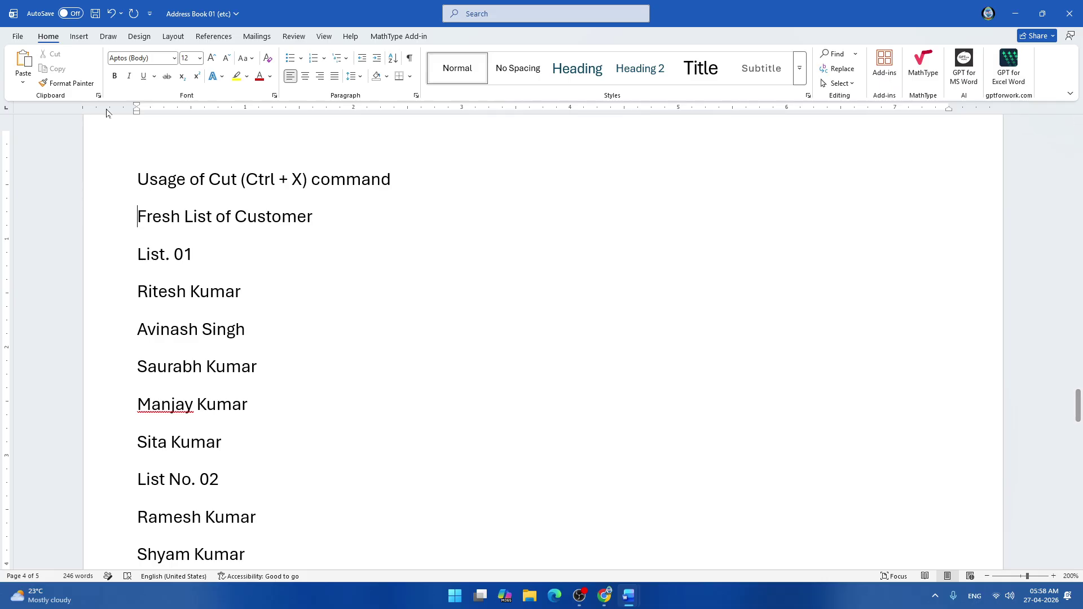
left_click(99, 96)
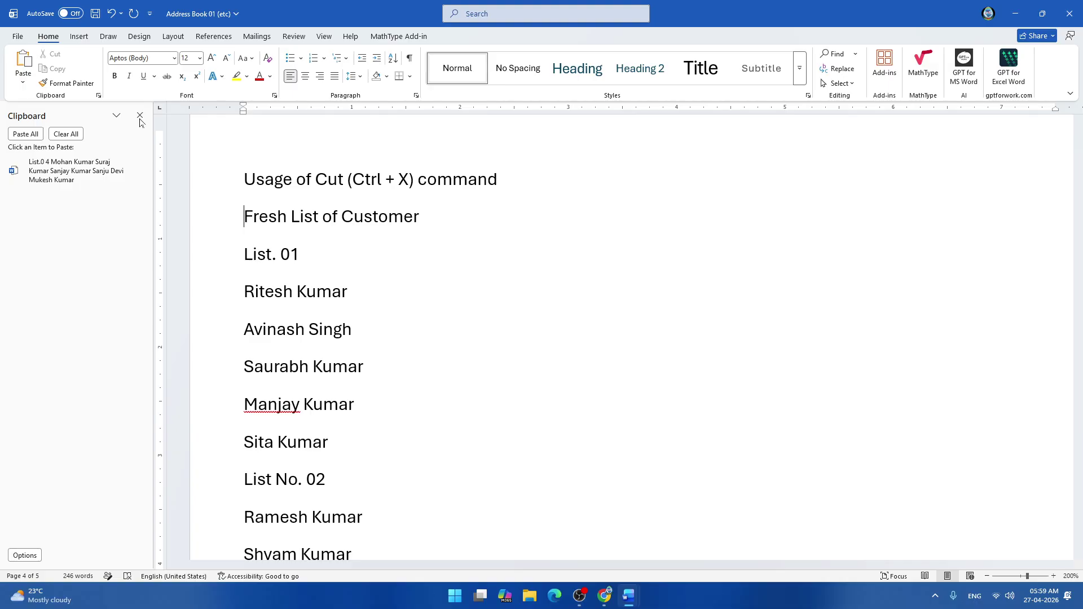
left_click(140, 116)
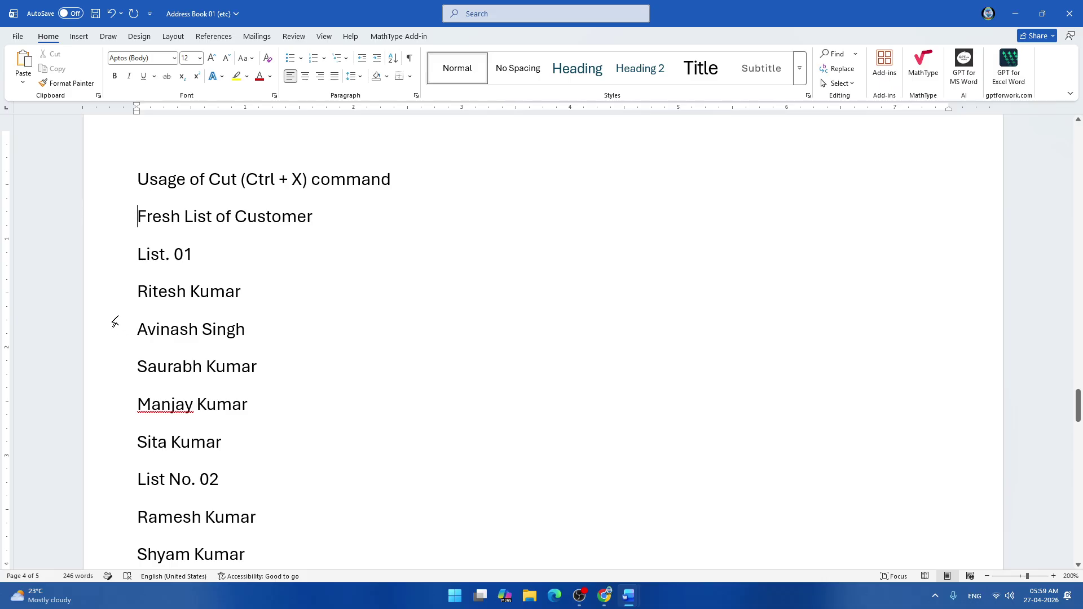
scroll(114, 321, "down", 5)
scroll(114, 320, "down", 5)
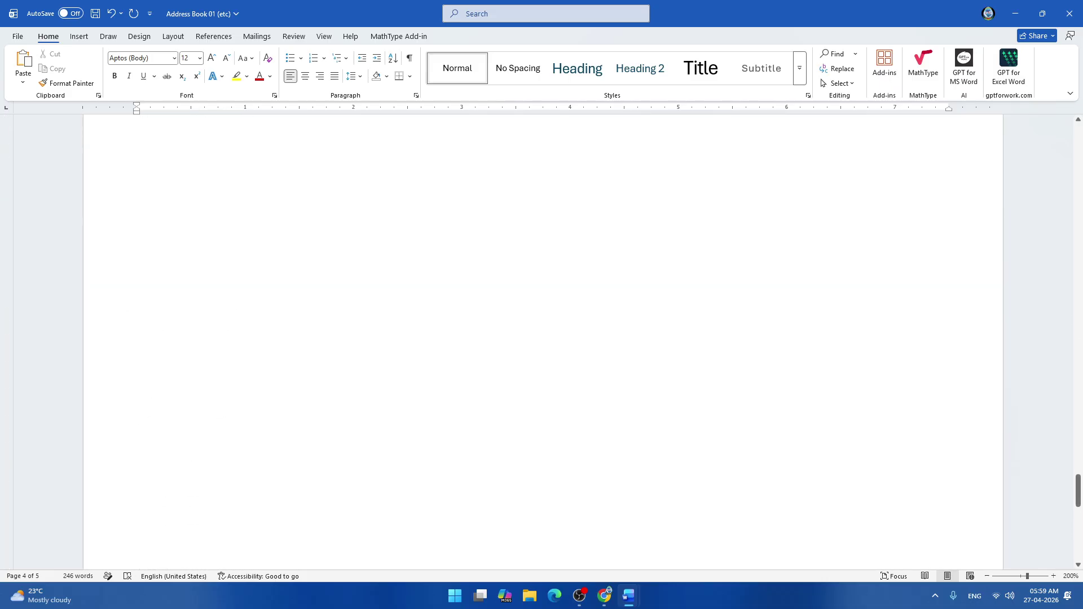
scroll(114, 321, "up", 2)
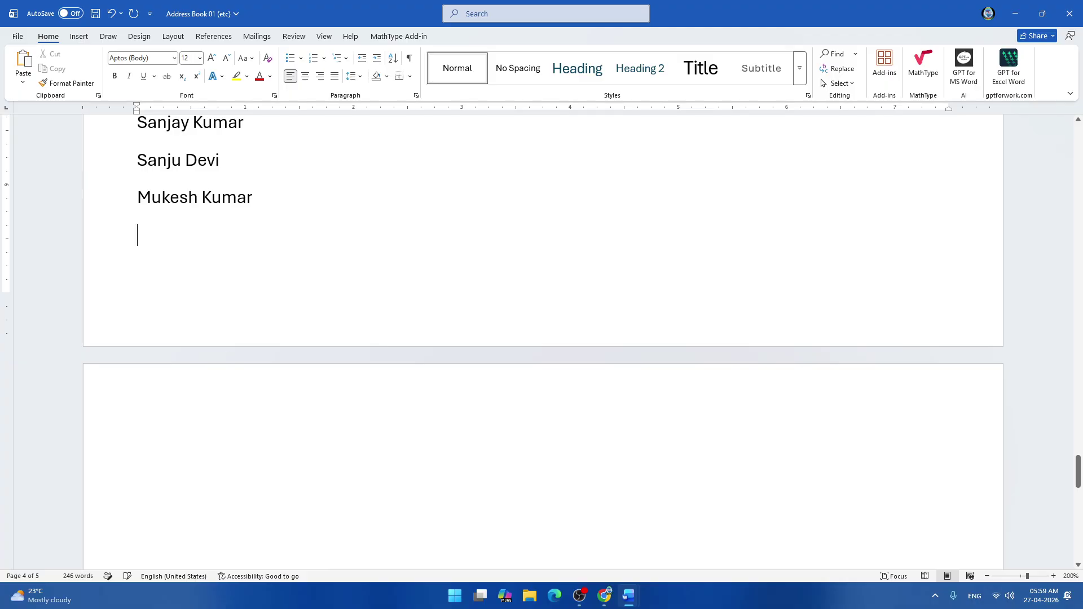
Move to the blank page 5 and save Address Book 01 (etc).
key("Down")
scroll(197, 296, "down", 3)
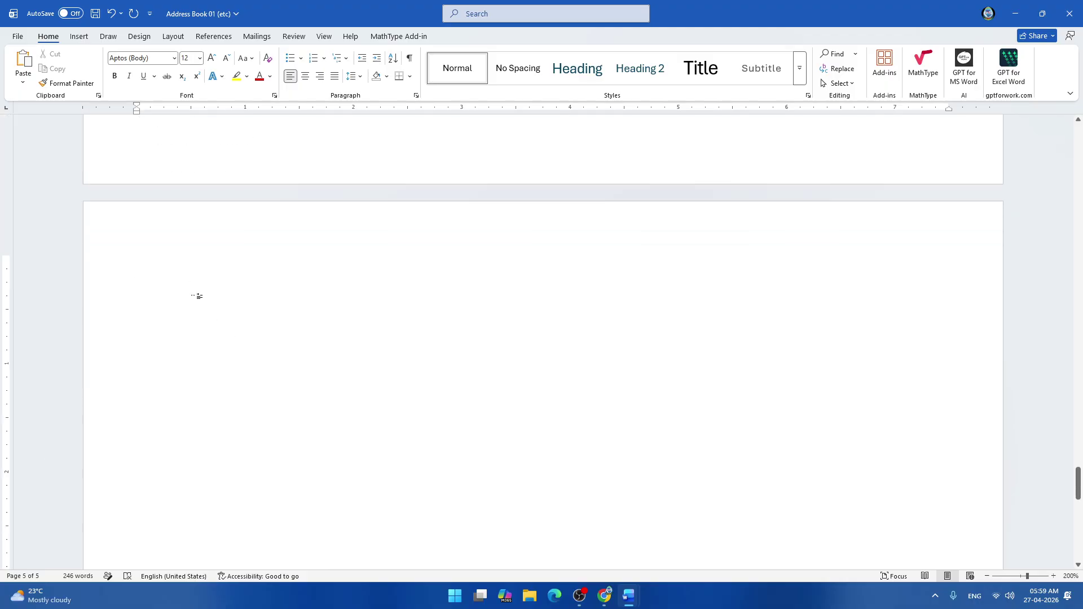
key("ctrl+s")
Type the Cut (Ctrl + X) series instruction, then the numbers 25, 26, 30, 23, 19, 15.
type("Appl")
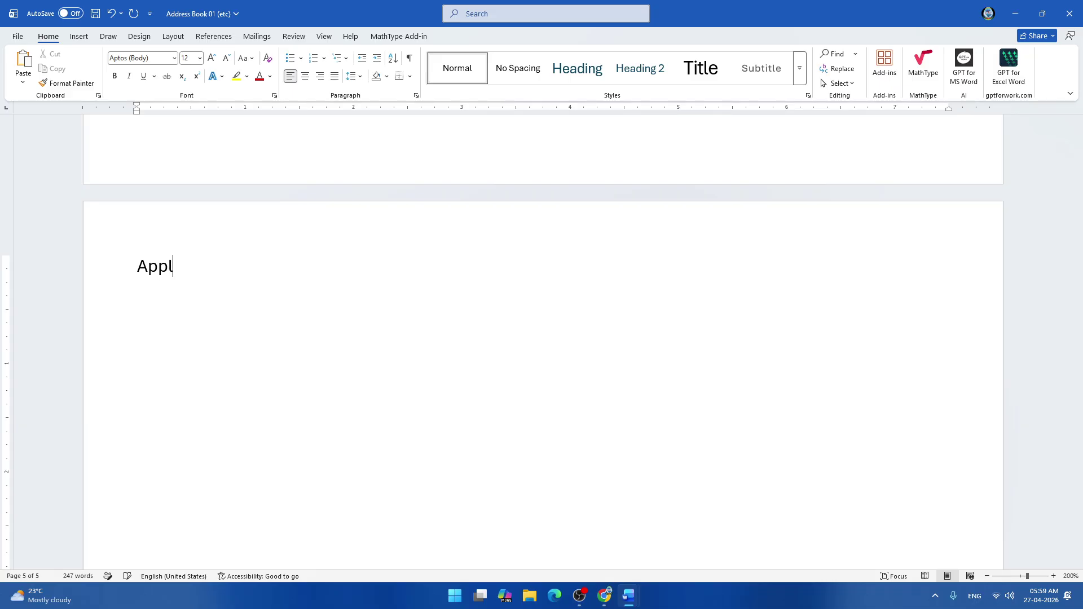
type("y the Cut (Ctrl ")
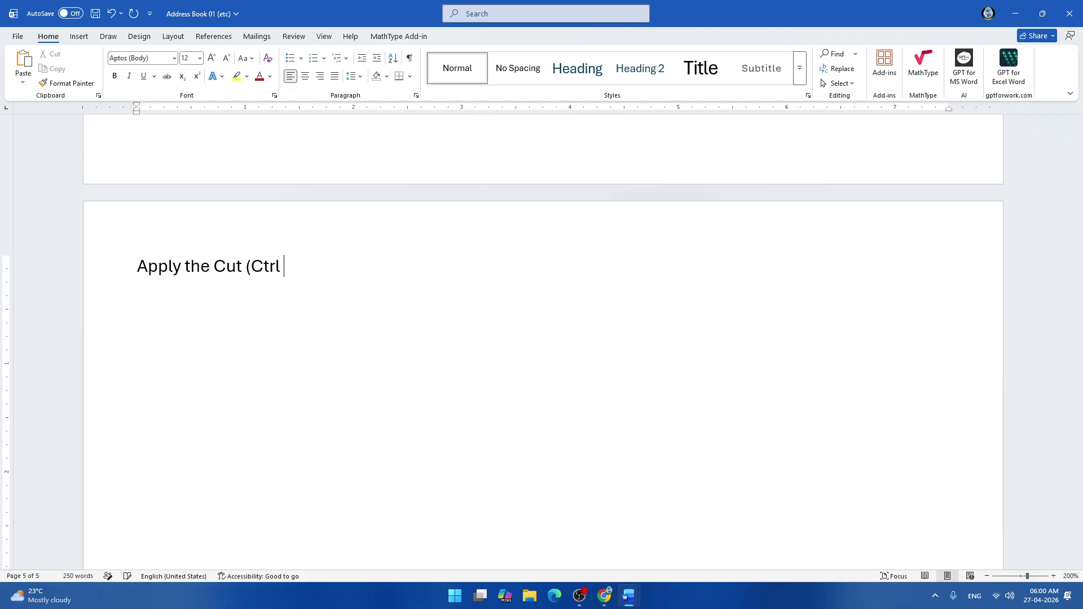
type("+ X) Command ")
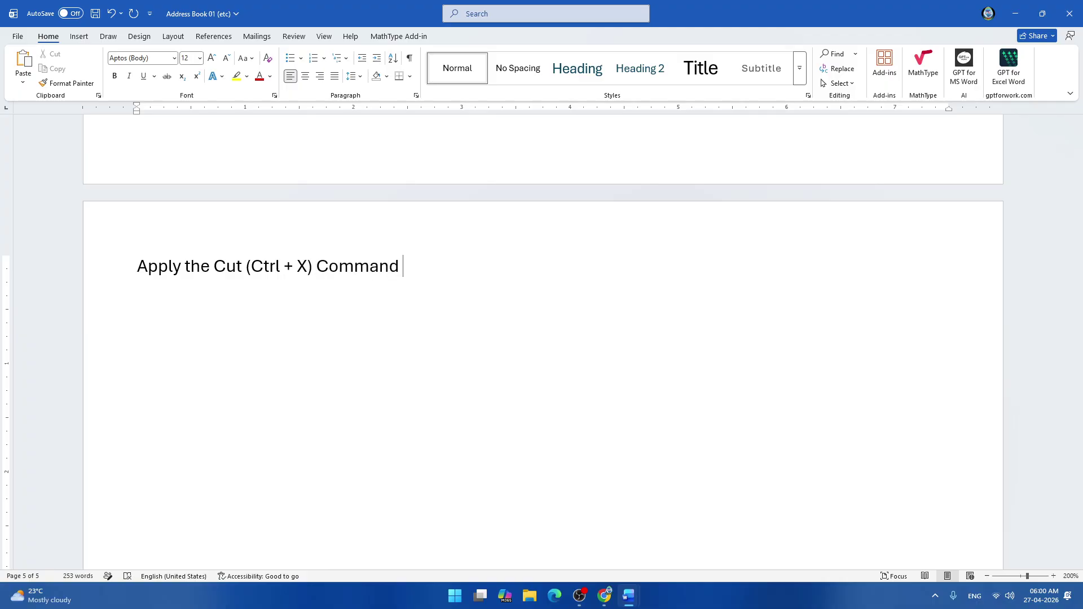
type("to the following ")
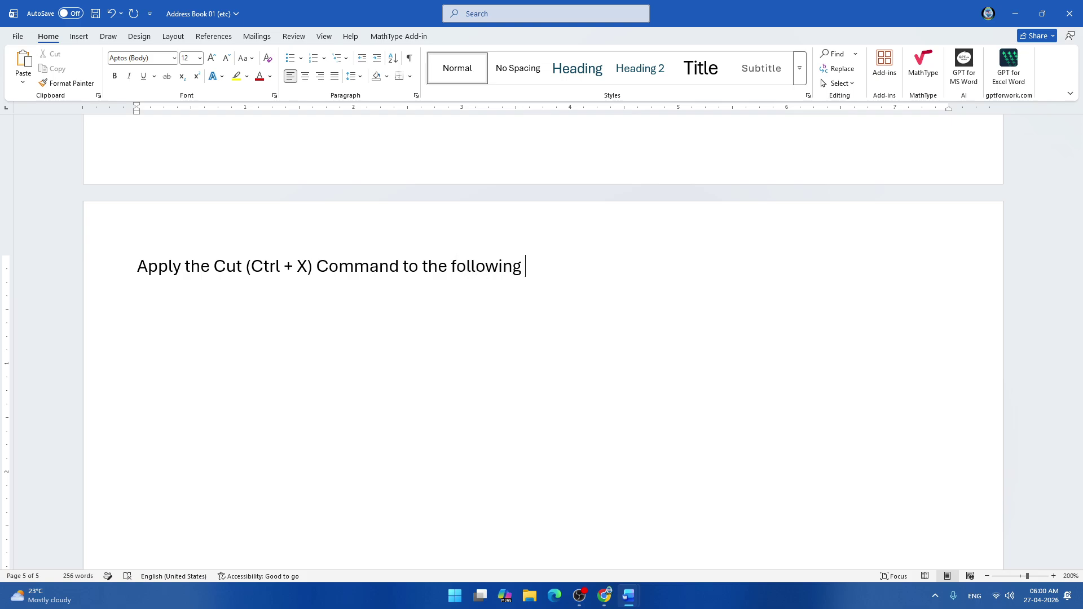
type("number to mak")
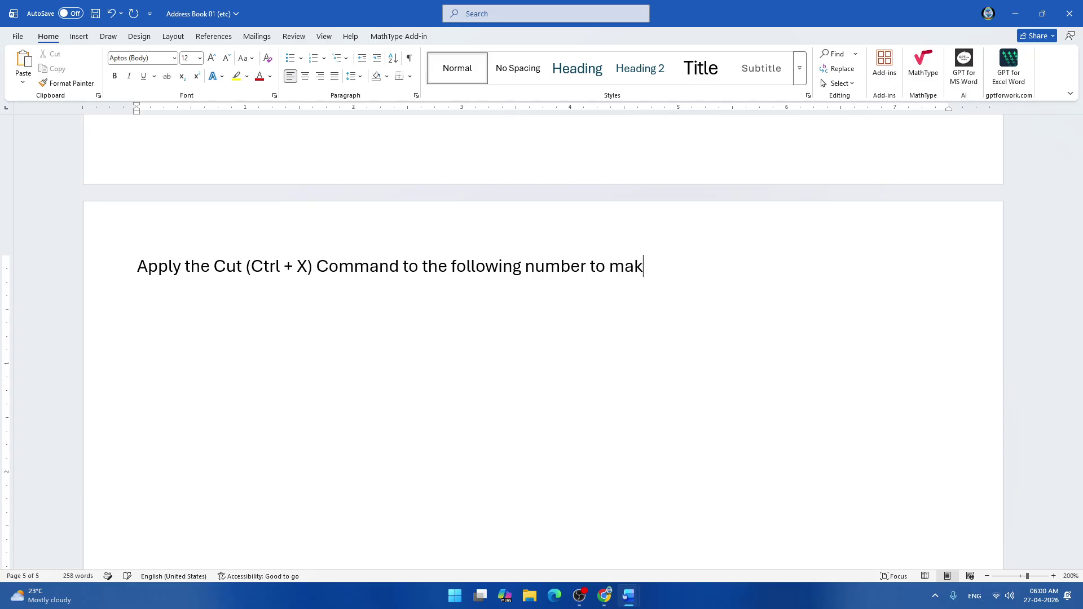
type("e them seri")
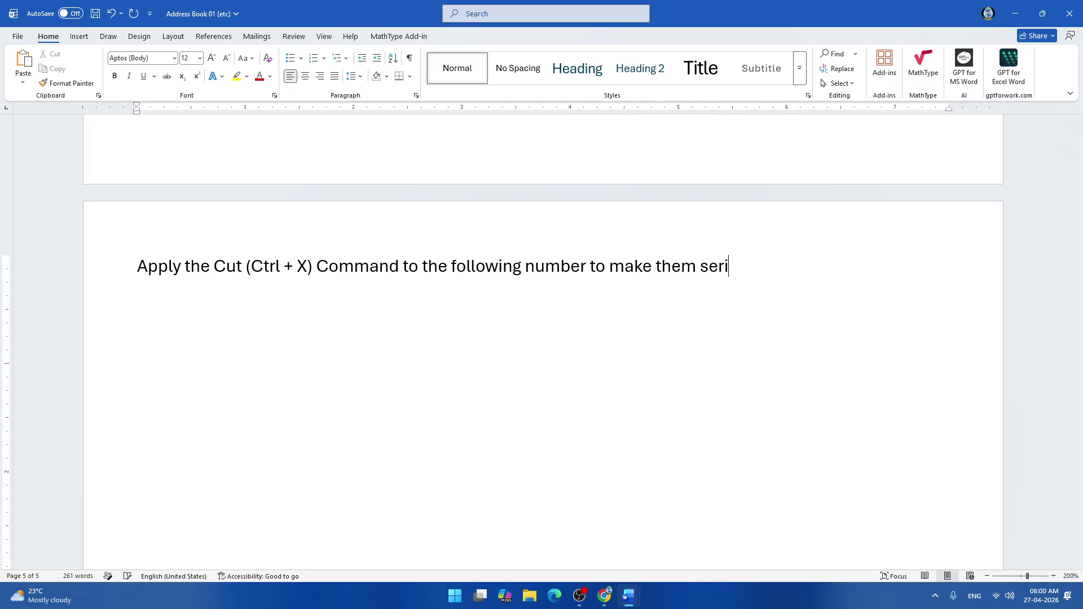
type("es -")
key("Return")
type("25 ")
type("26")
key("Return")
type("30")
key("Return")
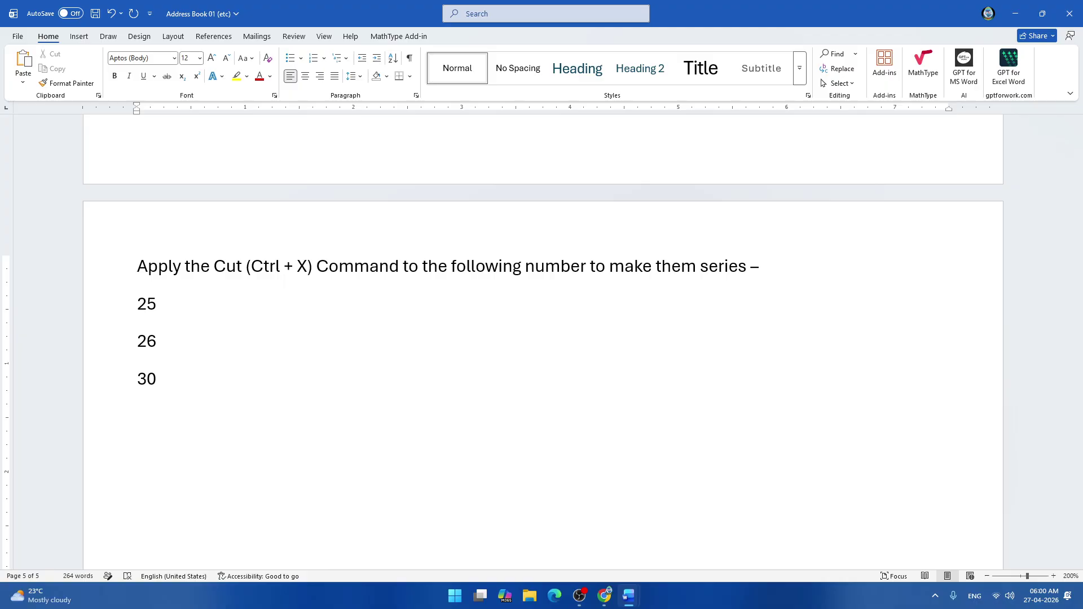
type("23")
key("Return")
type("19 ")
type("15")
key("Return")
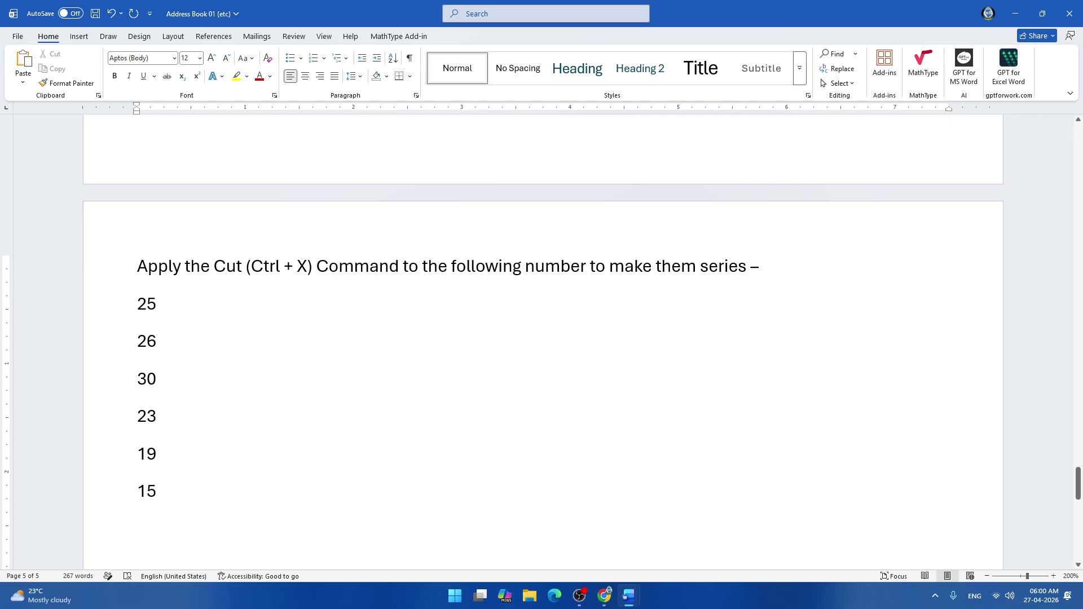
Add '(Ascending Order)' to the exercise and save the document.
scroll(113, 314, "down", 2)
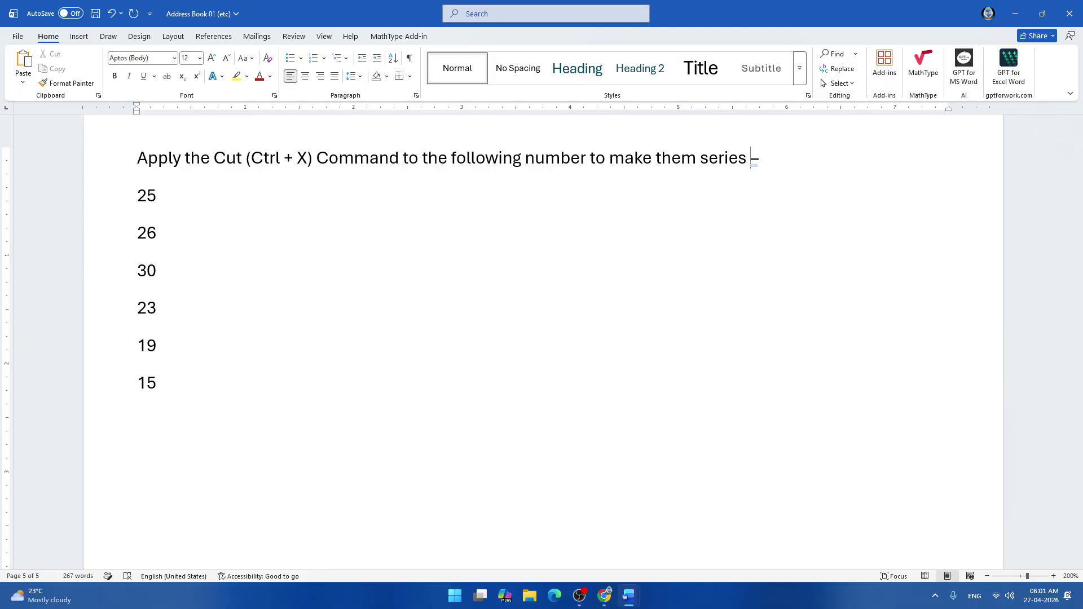
type("(Ascending ")
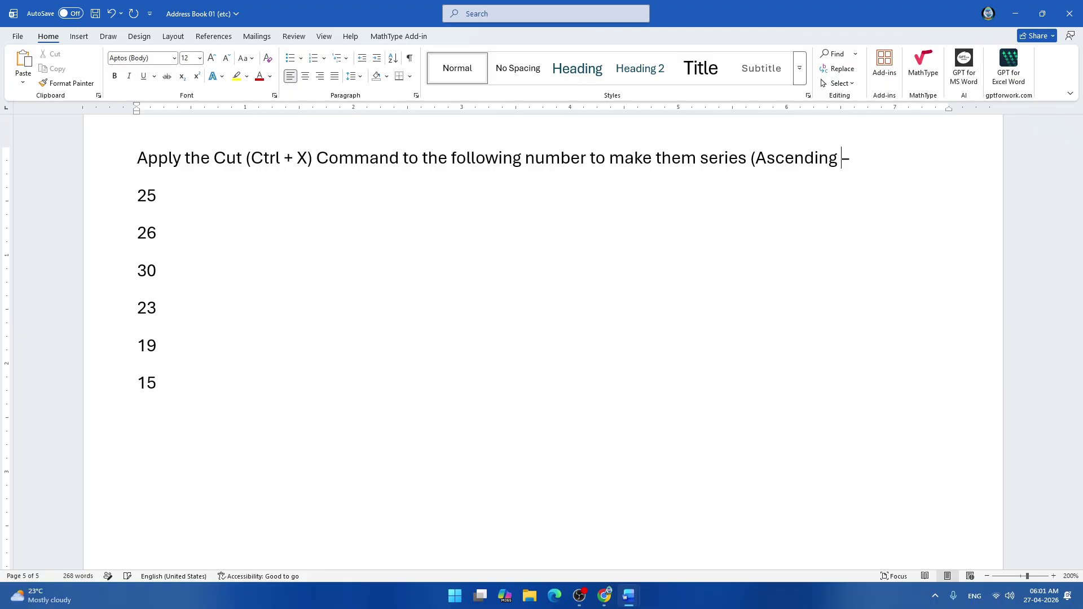
type("Order)")
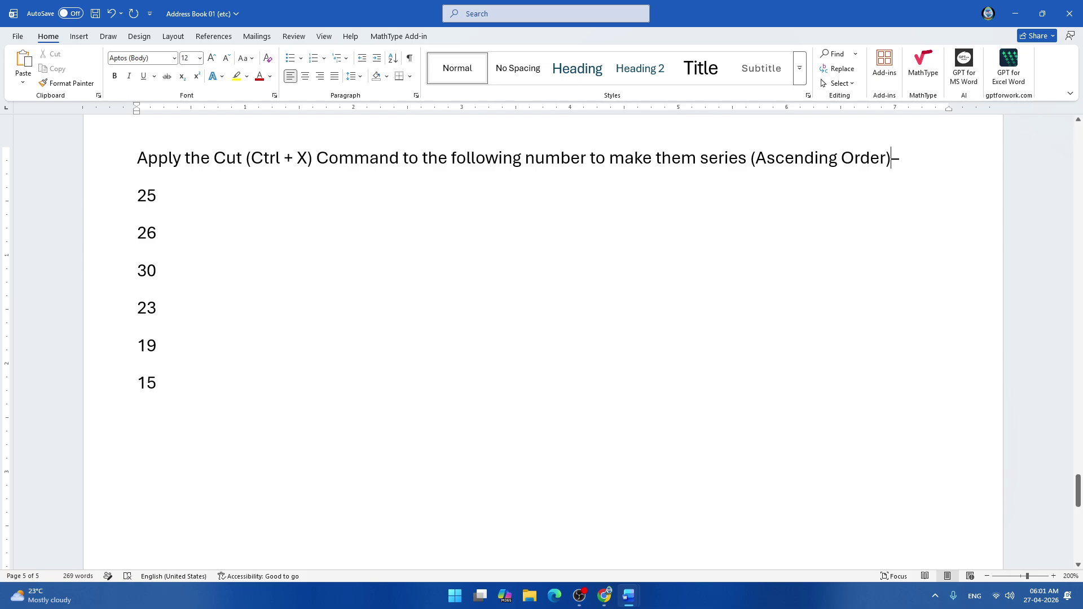
key("ctrl+s")
Cut 15 and 19 and paste them lower down, with 19 beneath 15.
left_click(186, 416)
left_click_drag(164, 419, 122, 387)
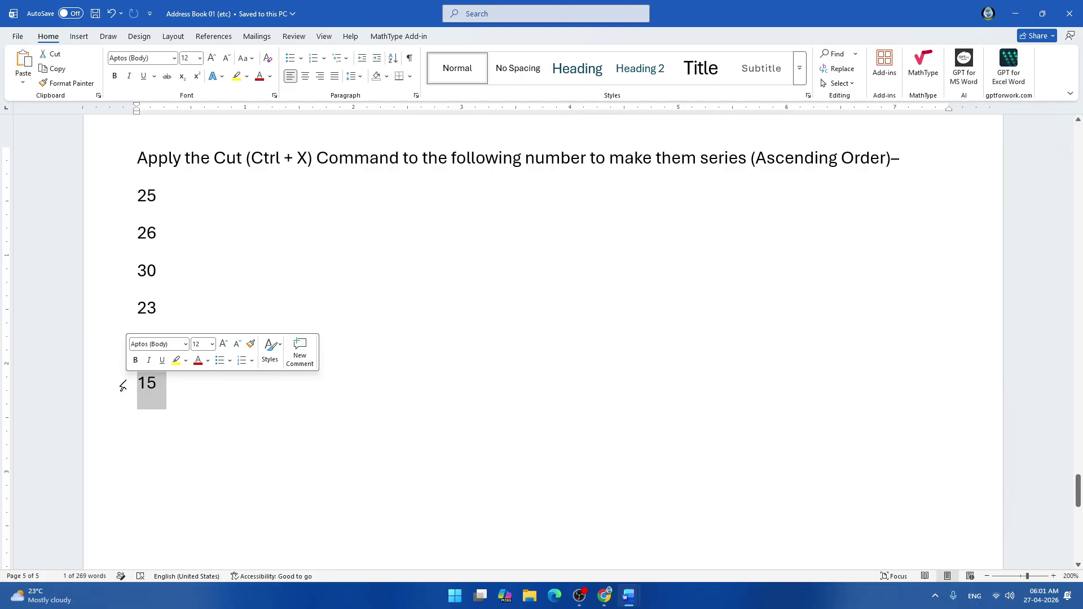
left_click(57, 57)
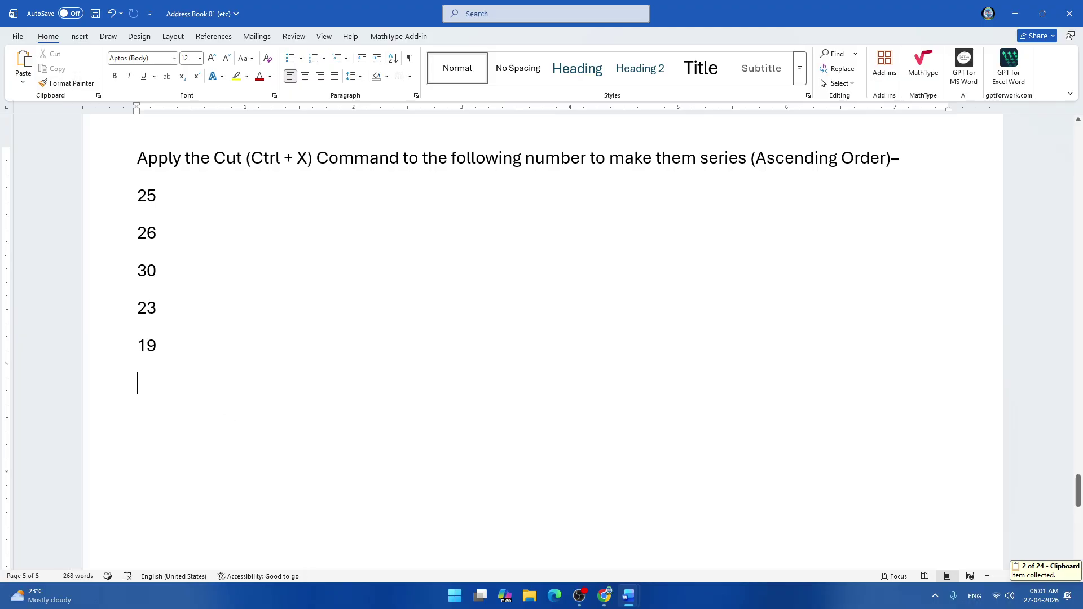
key("Return")
key("Return")
key("ctrl+v")
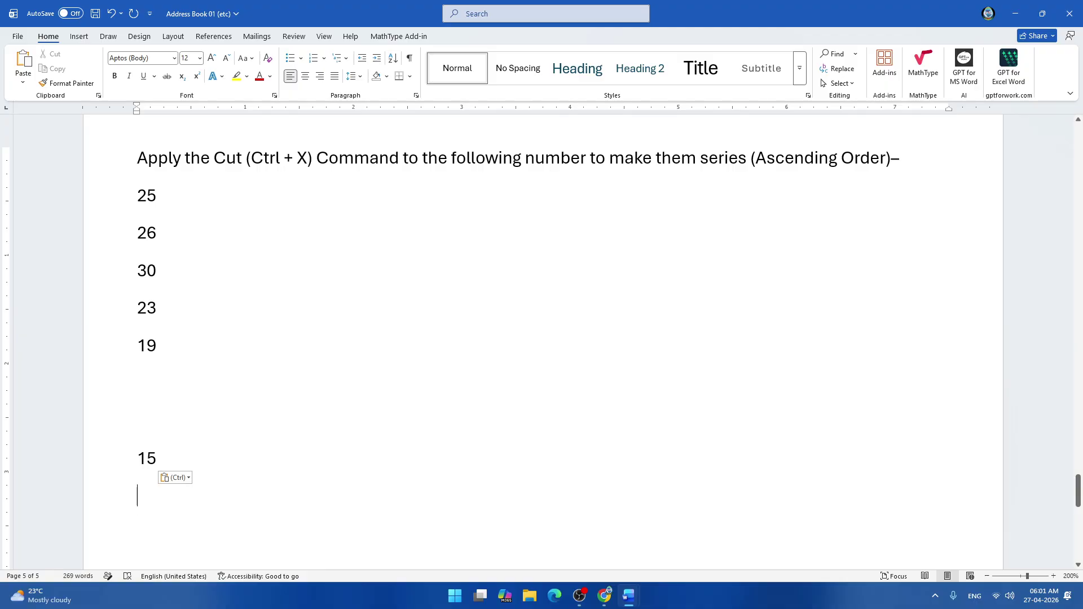
left_click(122, 354)
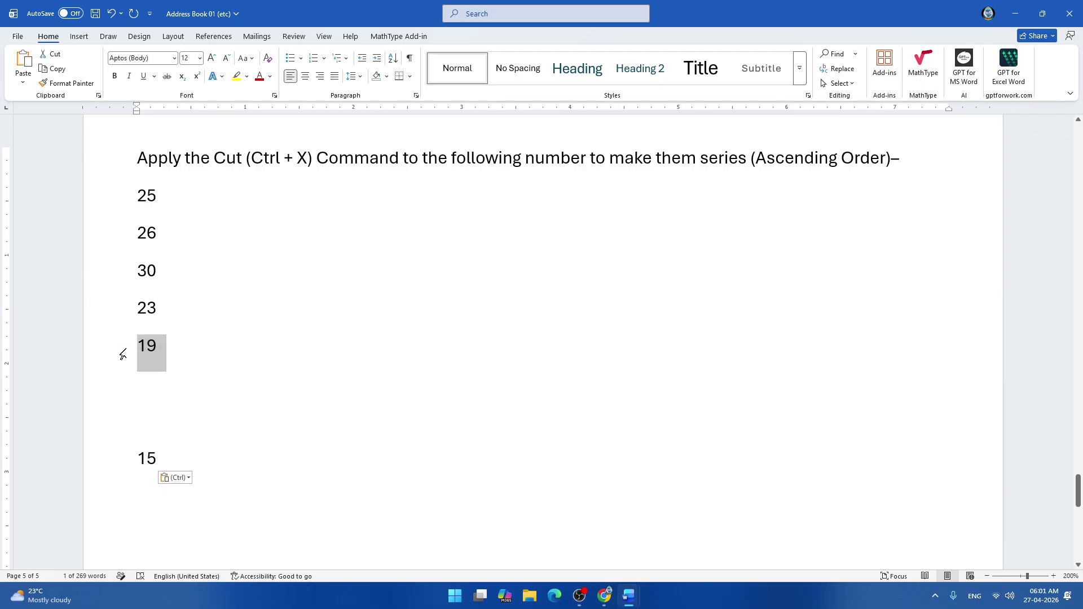
key("ctrl+x")
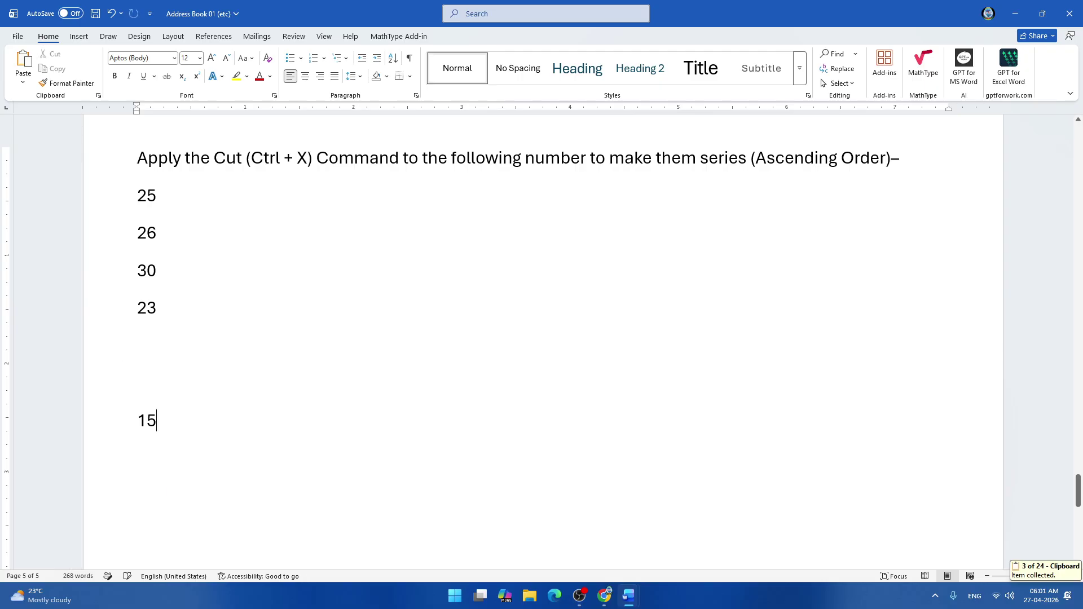
key("Down")
key("Down")
key("Down")
key("ctrl+v")
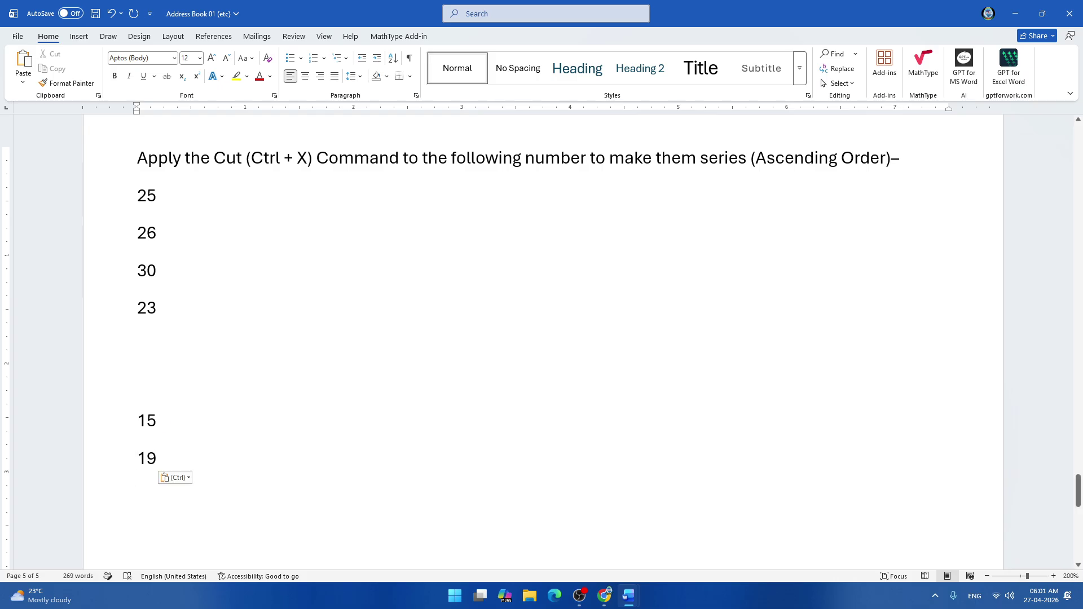
Cut 23 and 25 and paste them in order below 19.
double_click(147, 308)
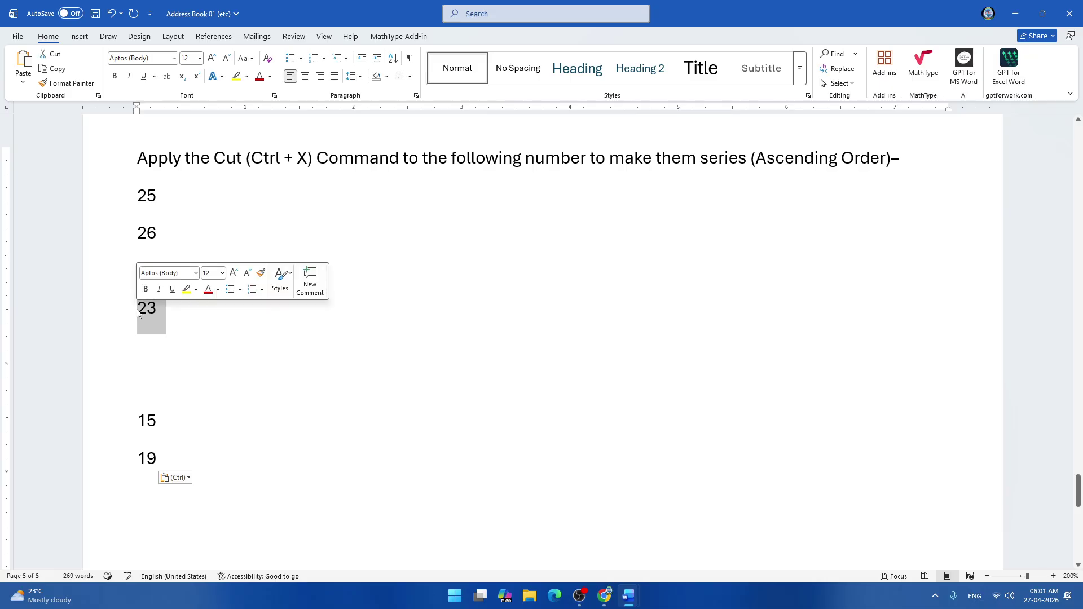
key("ctrl+x")
key("Down")
key("Down")
key("Down")
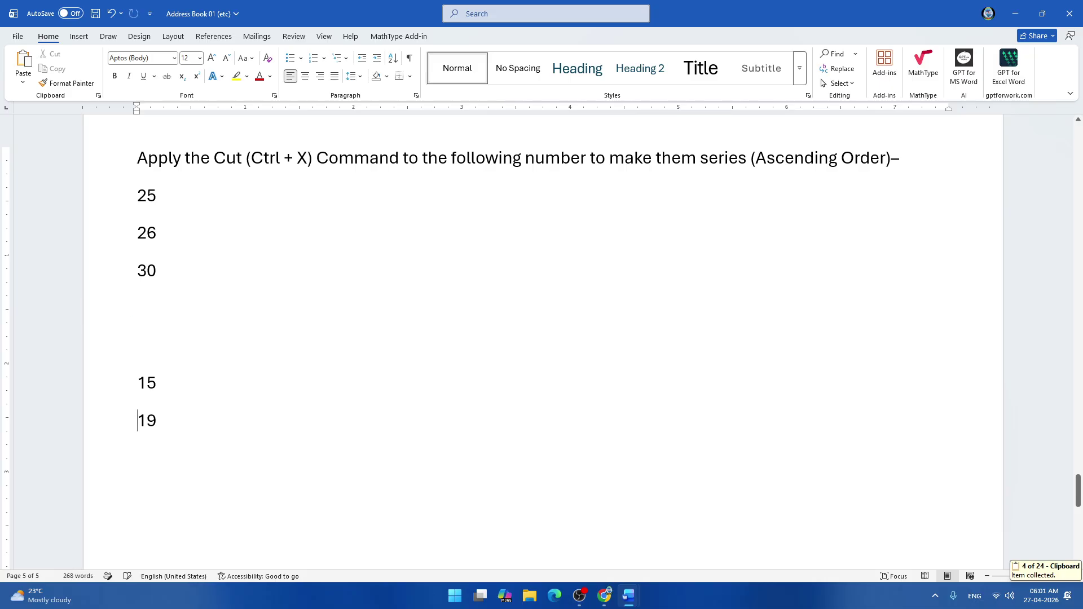
key("End")
key("Return")
key("ctrl+v")
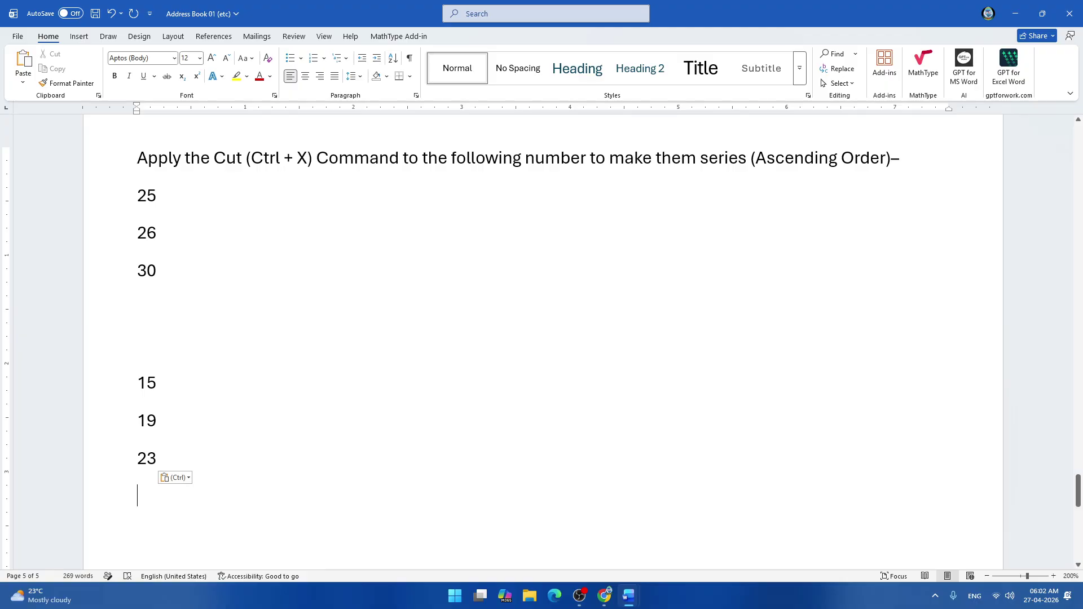
triple_click(146, 196)
key("ctrl+x")
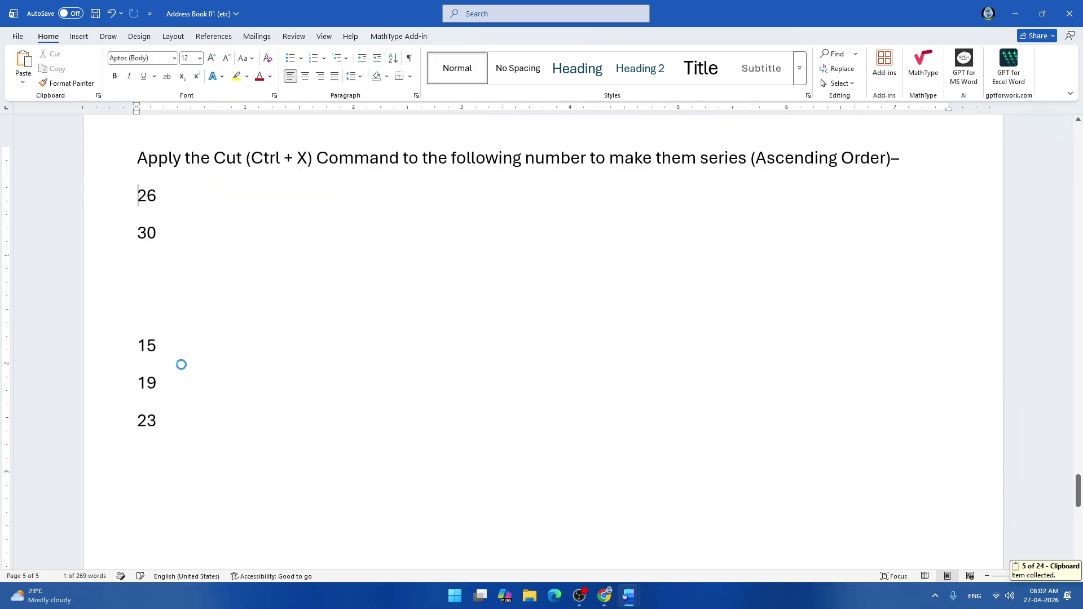
key("Down")
key("Down")
key("Down")
key("Down")
key("Down")
key("Down")
key("Right")
key("Right")
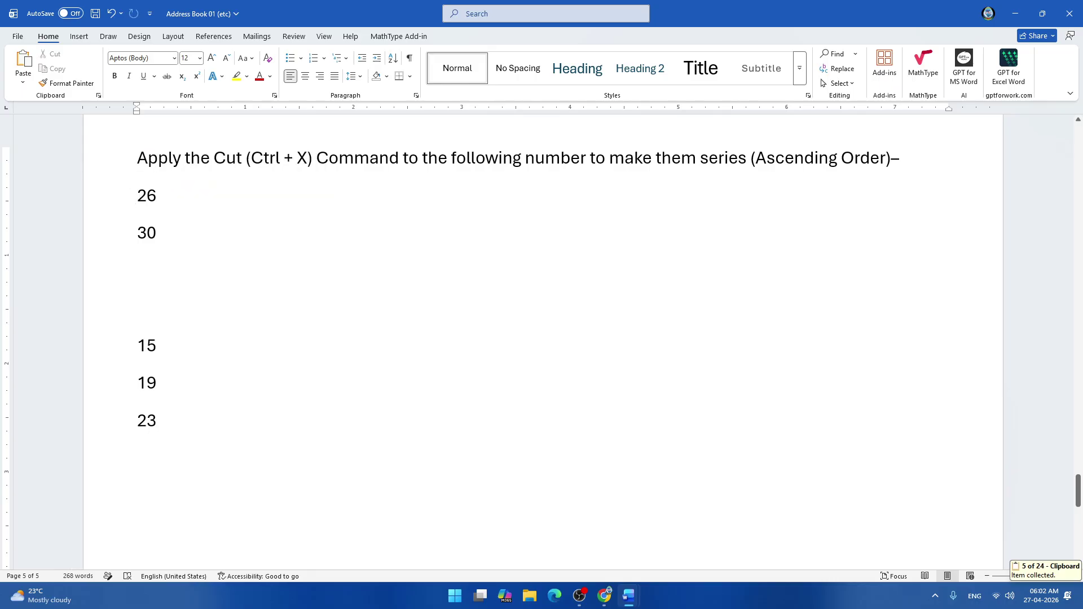
key("Return")
key("ctrl+v")
Move 26 below 25, cut 30, undo a misplaced paste, and open a line below 26.
left_click(119, 198)
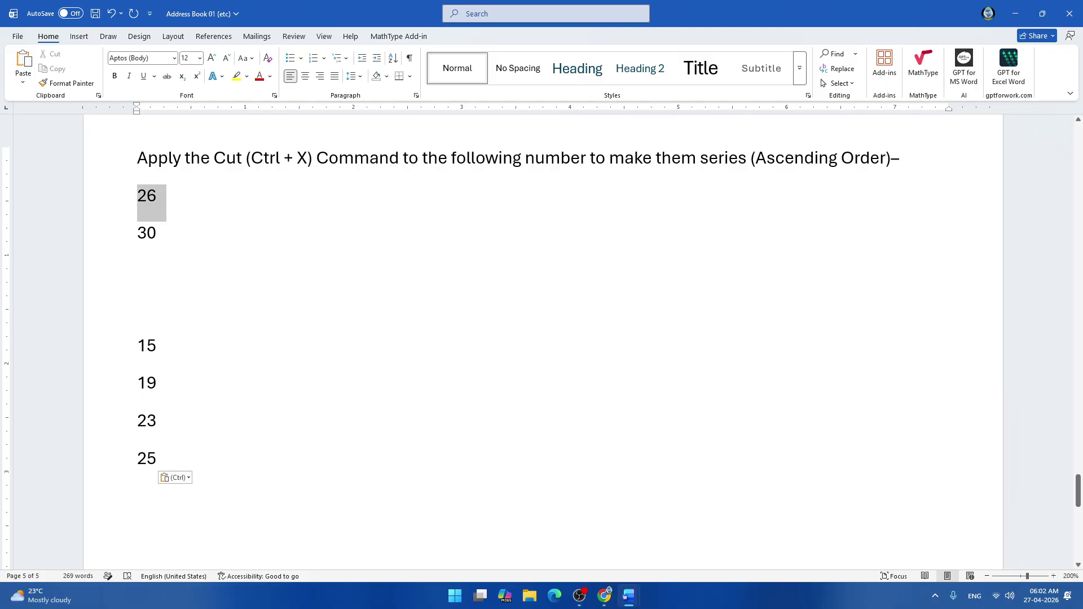
key("ctrl+x")
left_click(137, 458)
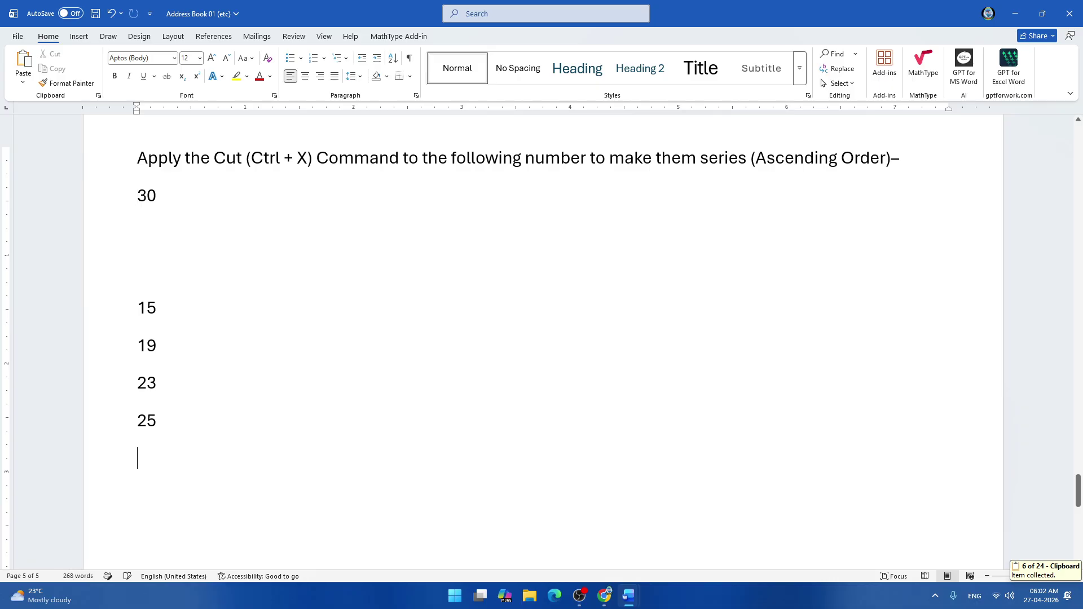
key("ctrl+v")
left_click(119, 198)
key("ctrl+x")
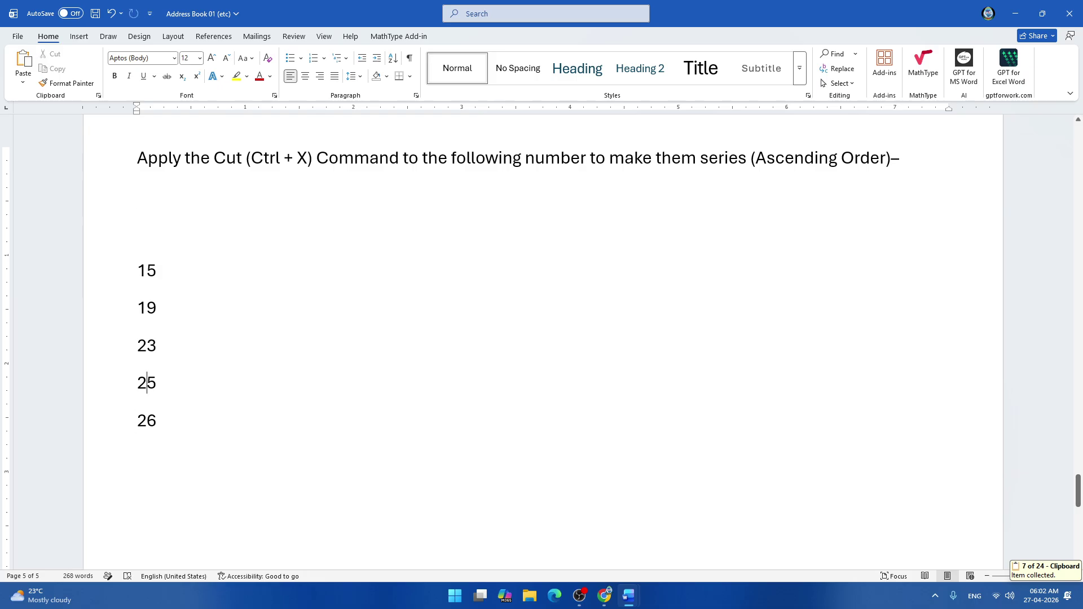
key("Return")
key("ctrl+v")
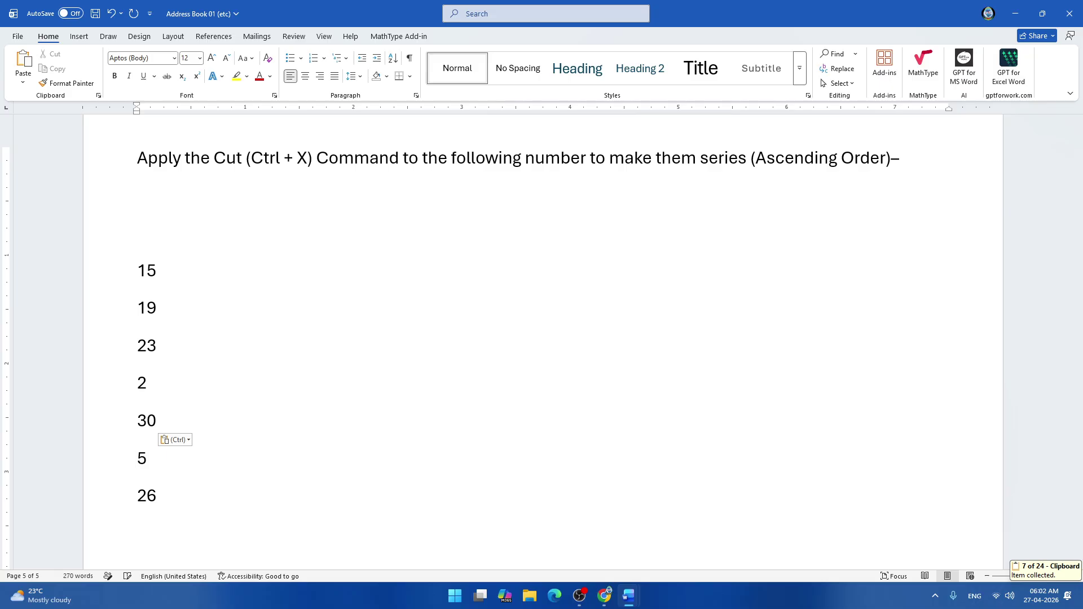
key("ctrl+z")
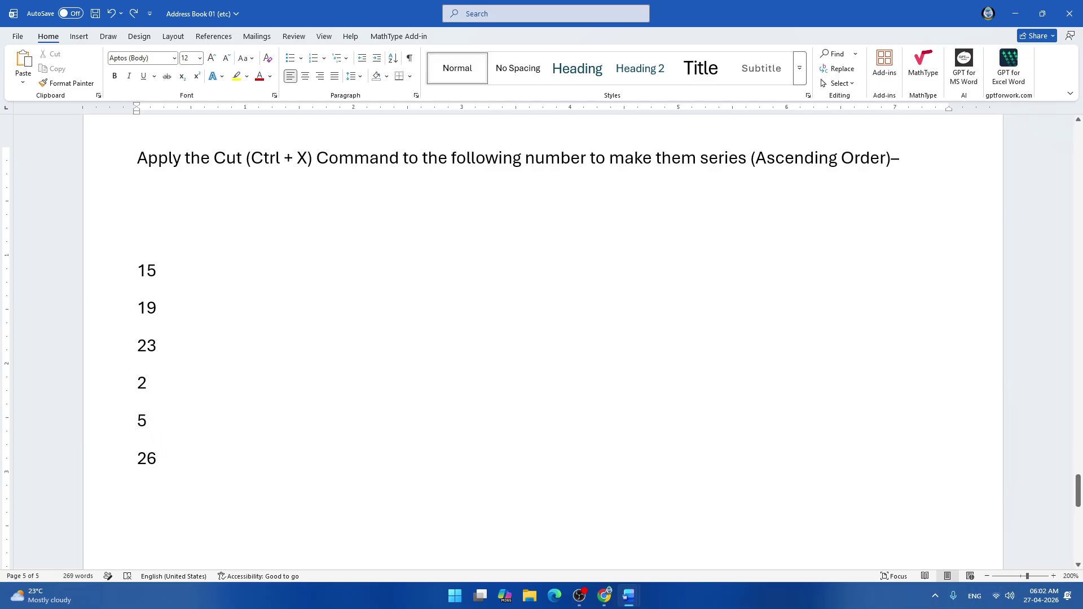
key("ctrl+z")
key("Return")
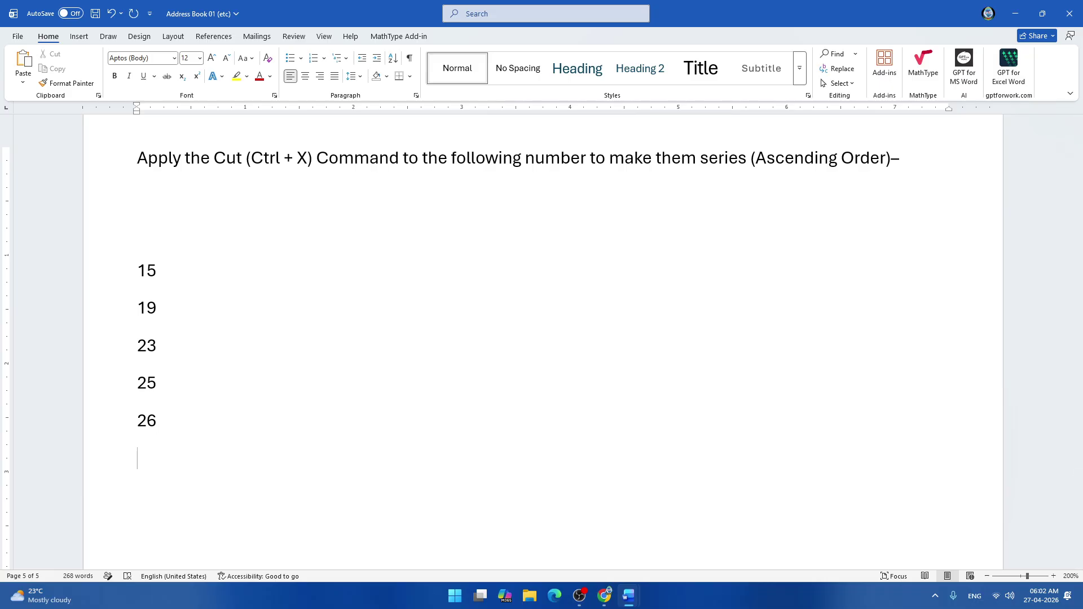
Paste 30 below 26, then sort the six numbers descending from 30 to 15.
key("ctrl+v")
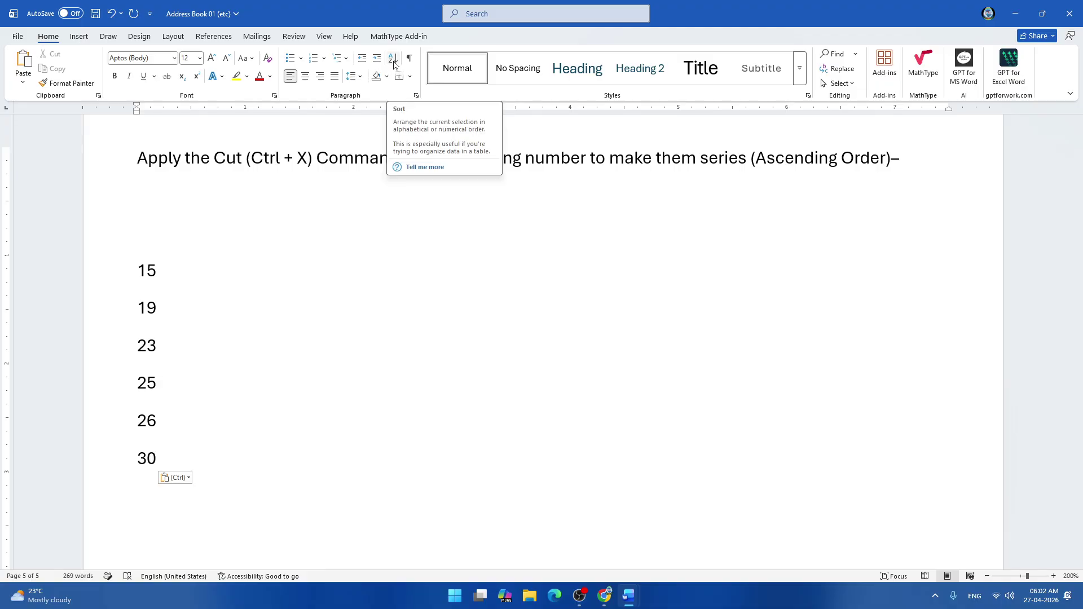
left_click_drag(137, 262, 149, 483)
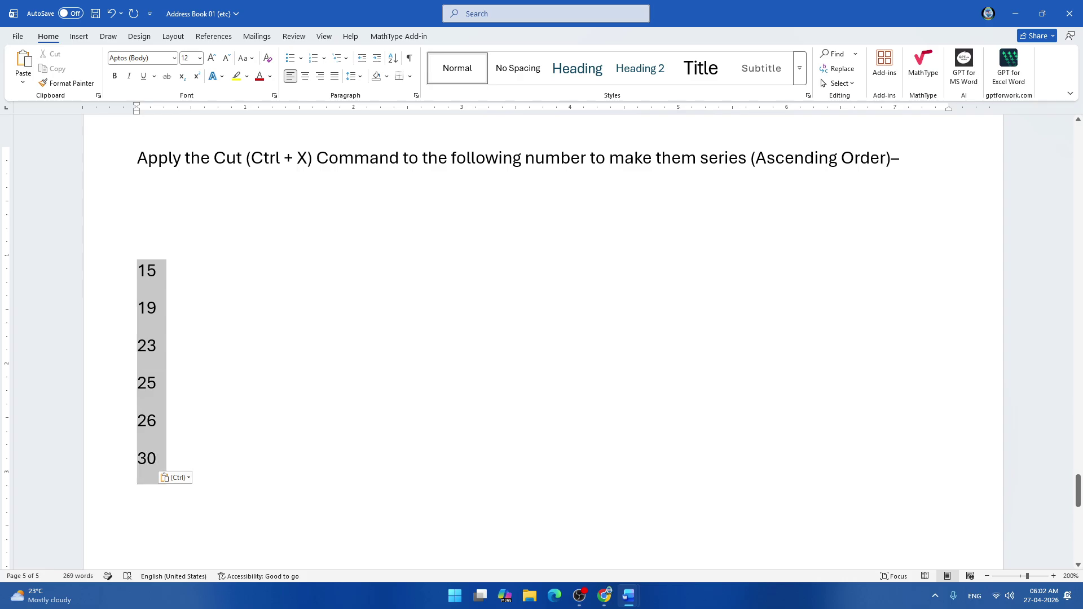
left_click(394, 58)
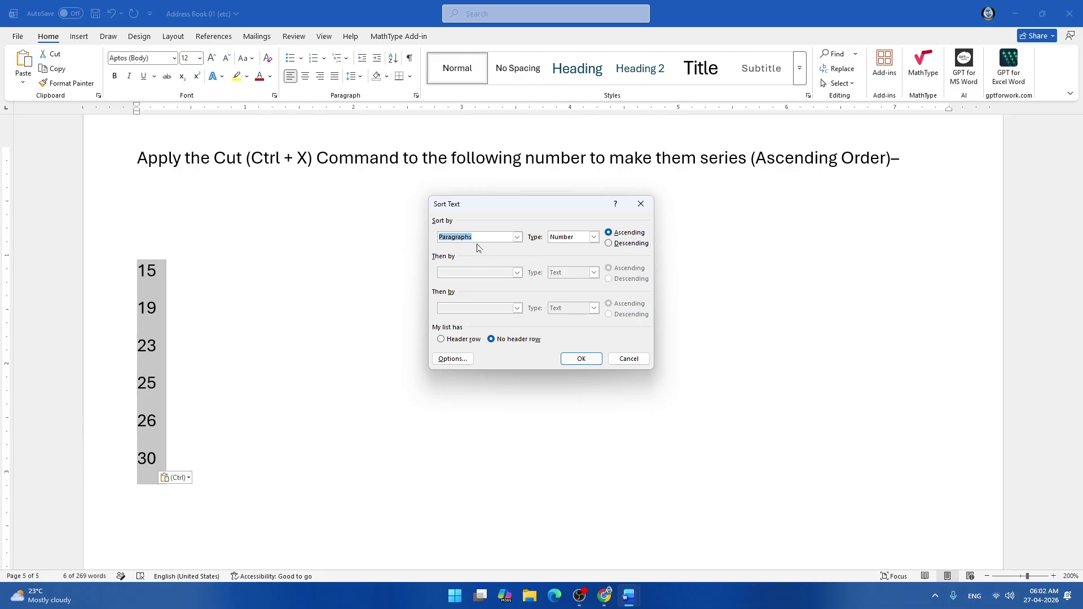
left_click(608, 243)
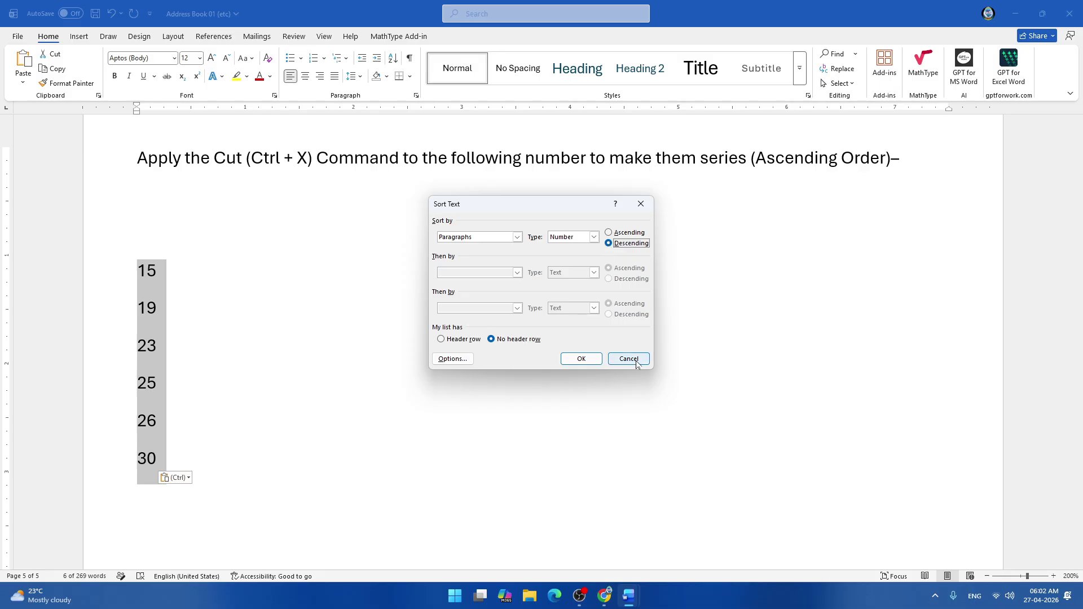
left_click(578, 360)
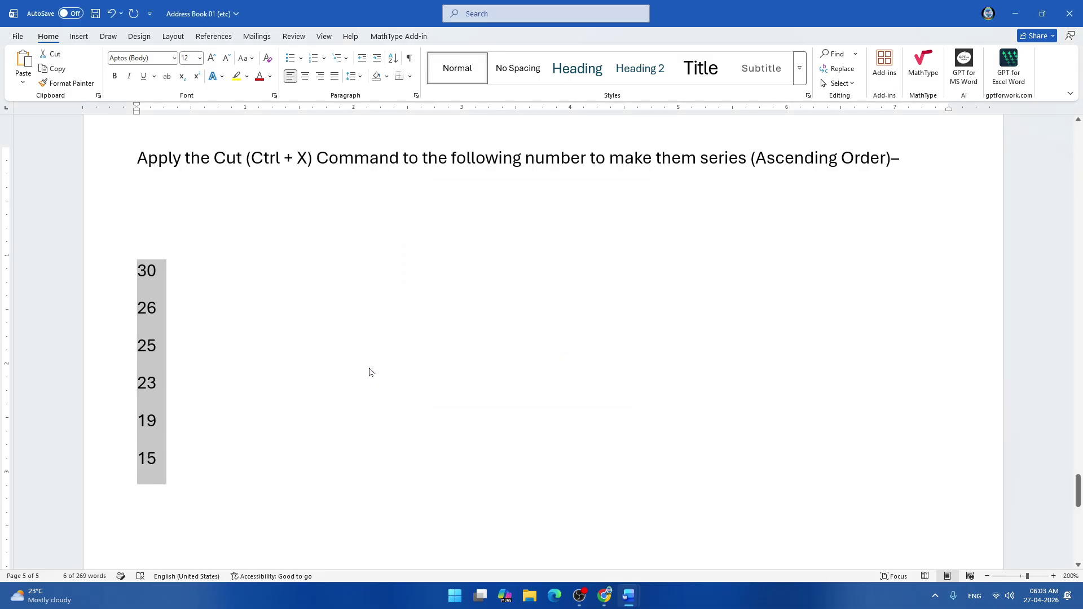
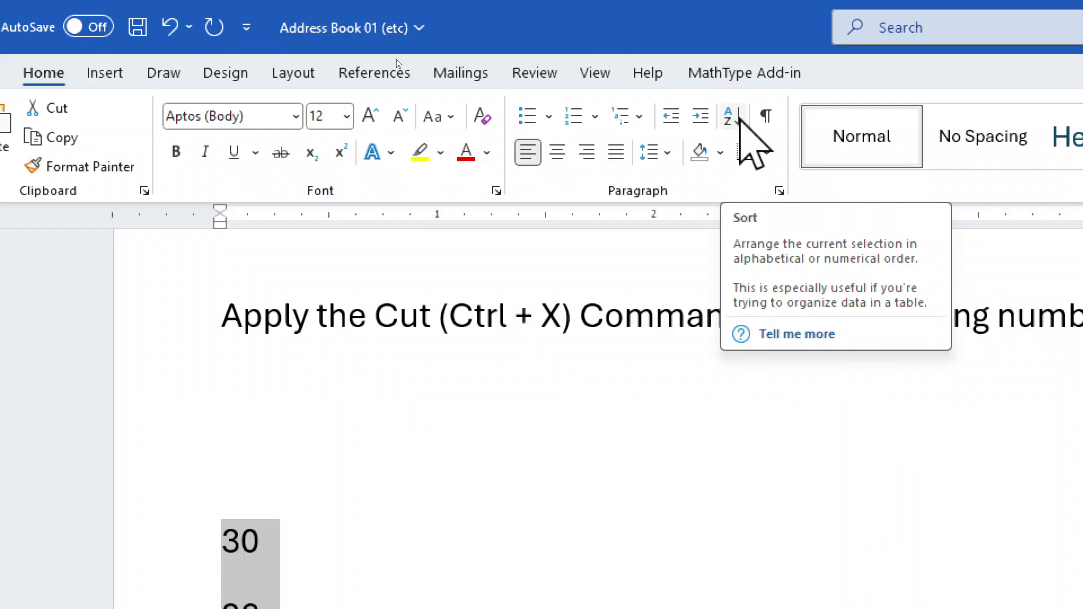
Sort the numbers ascending (15 to 30), then back to descending (30 down to 15).
scroll(416, 537, "down", 8)
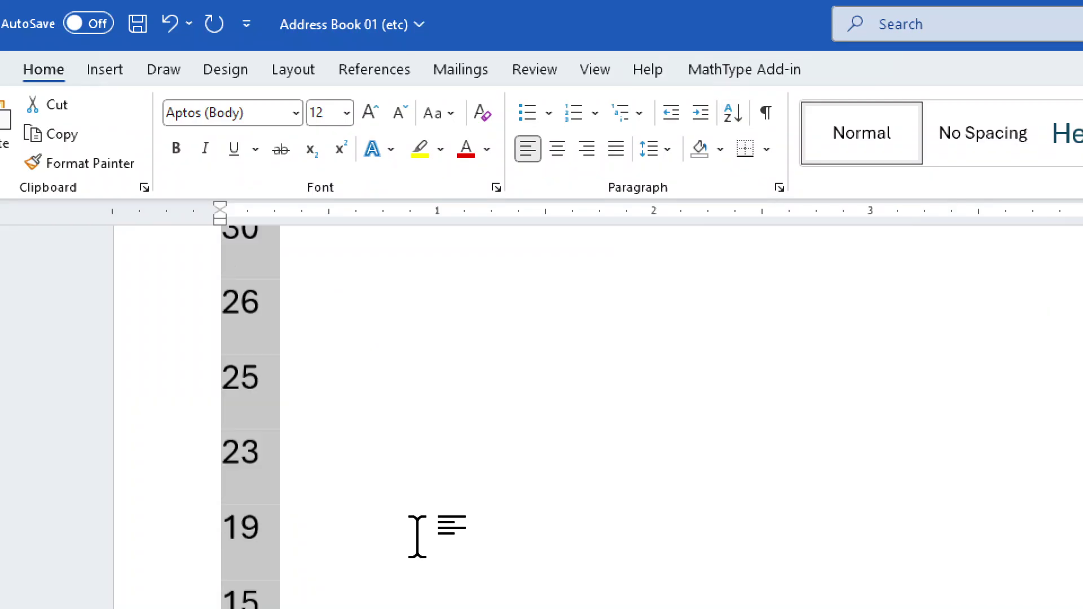
scroll(313, 411, "up", 3)
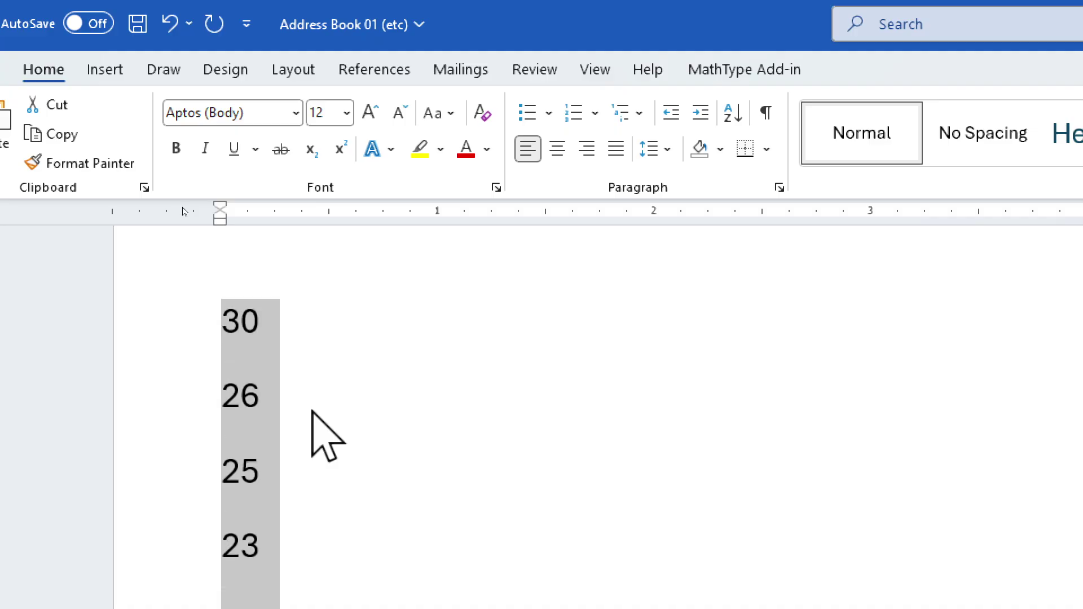
left_click(729, 118)
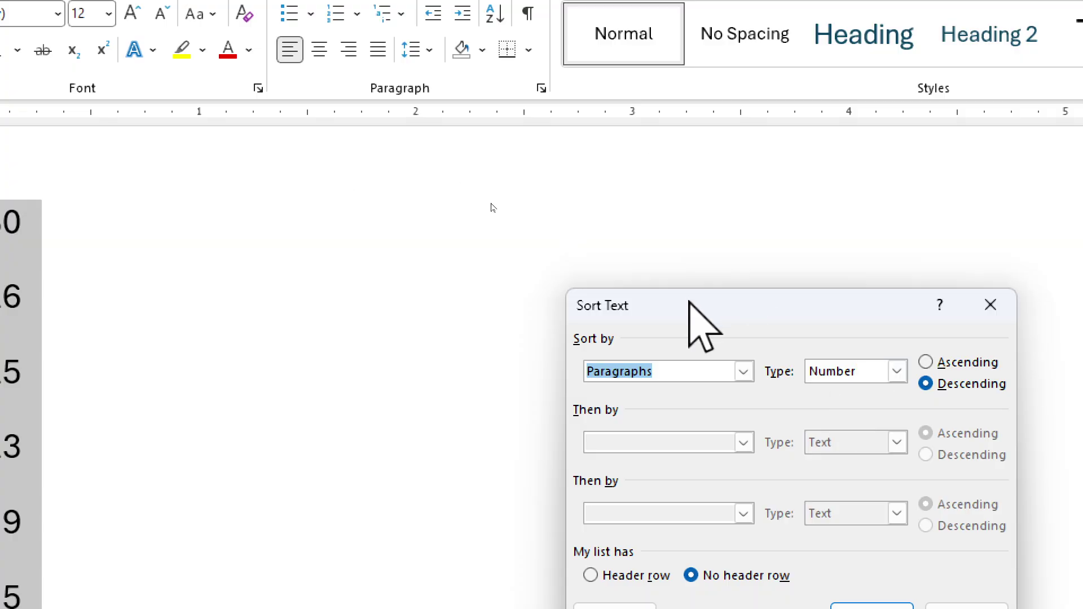
left_click_drag(749, 306, 562, 286)
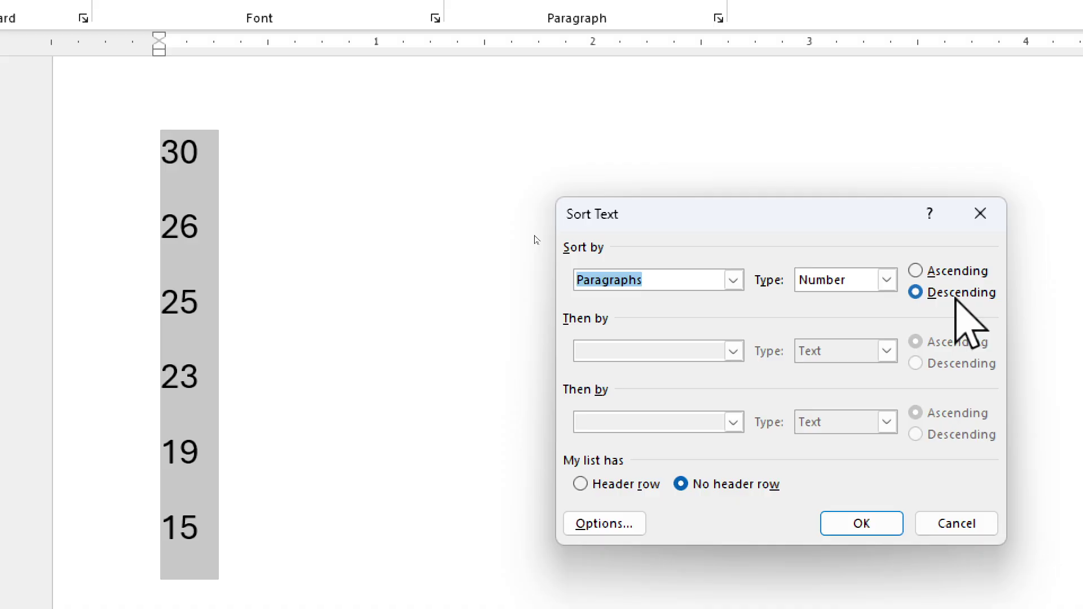
left_click(958, 303)
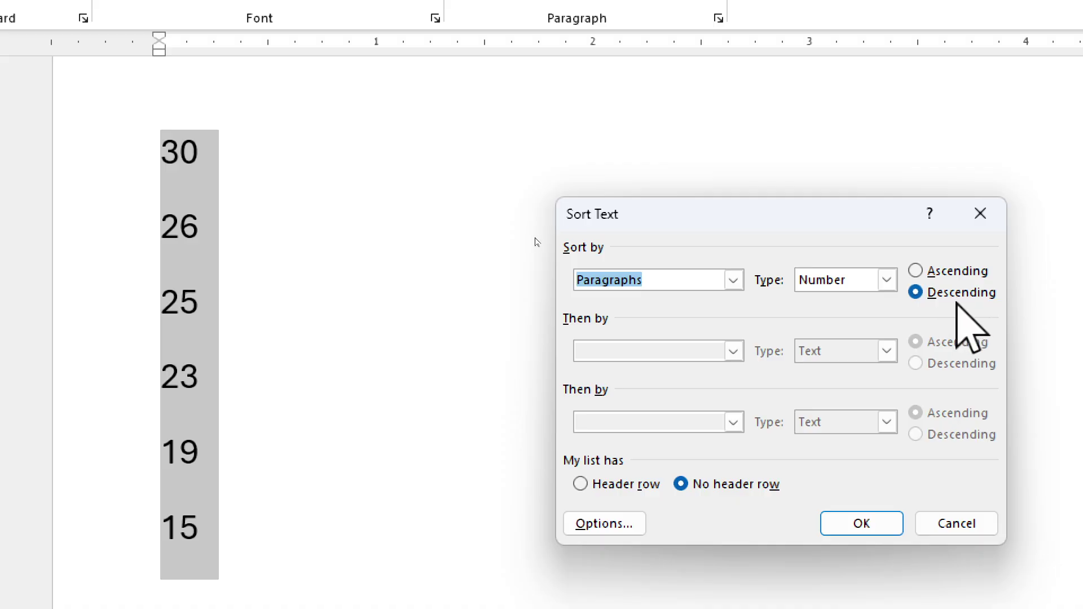
left_click(914, 270)
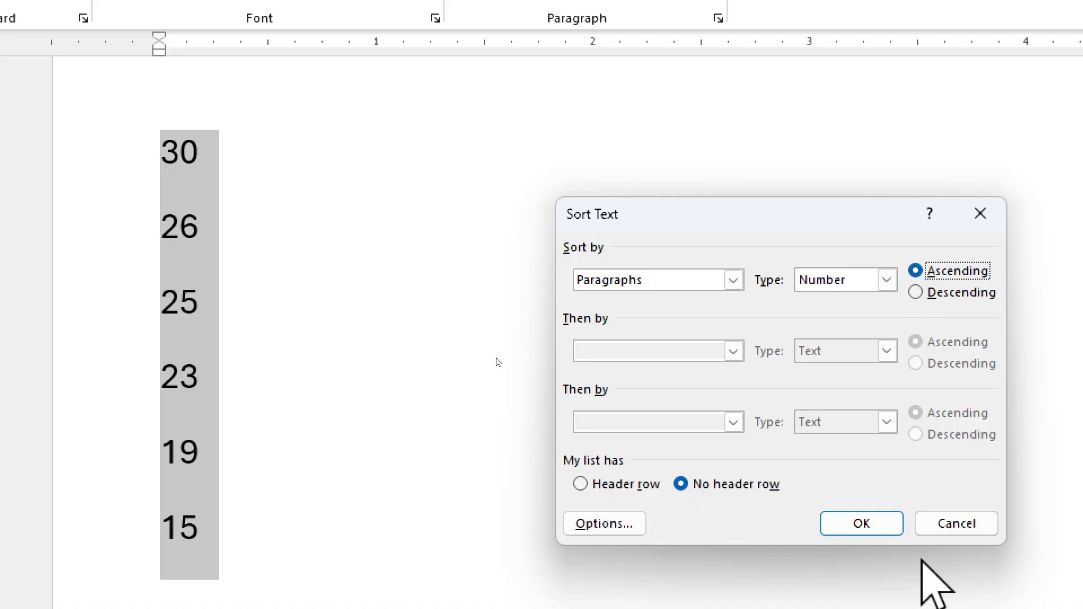
left_click(861, 525)
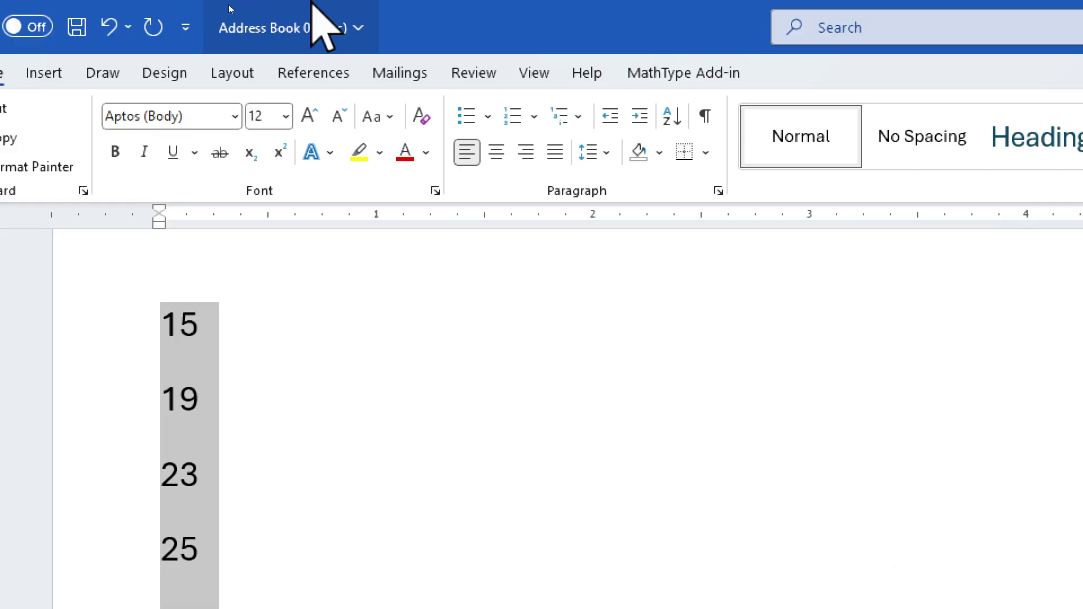
left_click(671, 115)
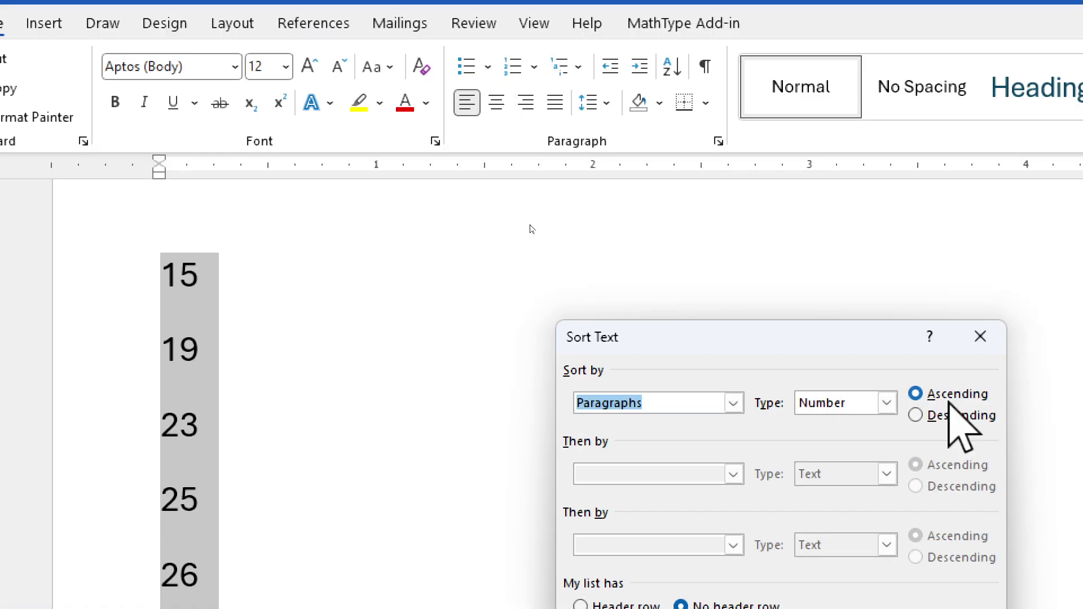
left_click(953, 416)
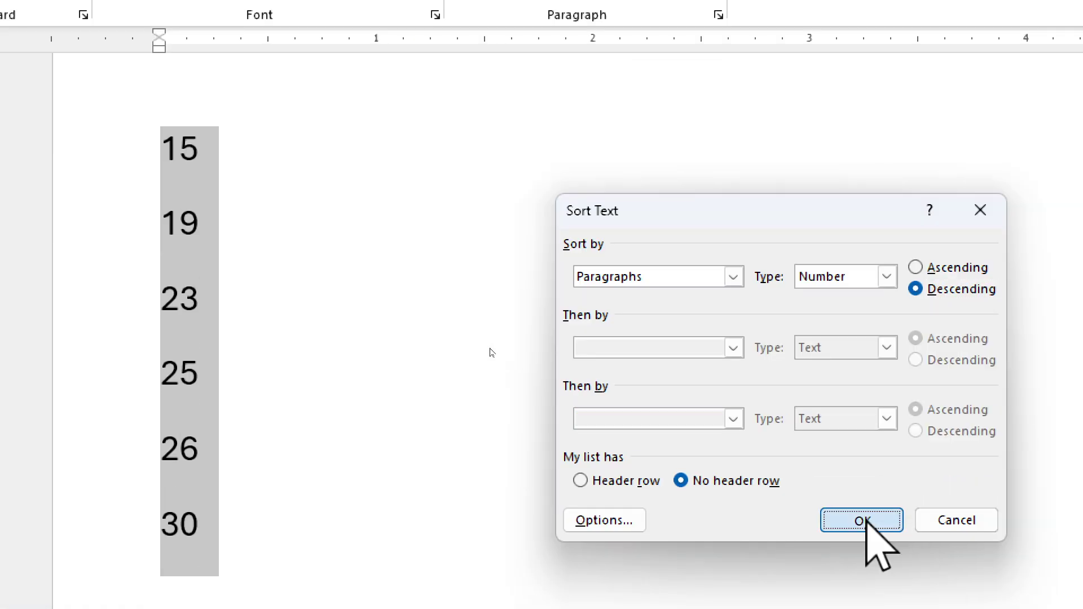
left_click(864, 521)
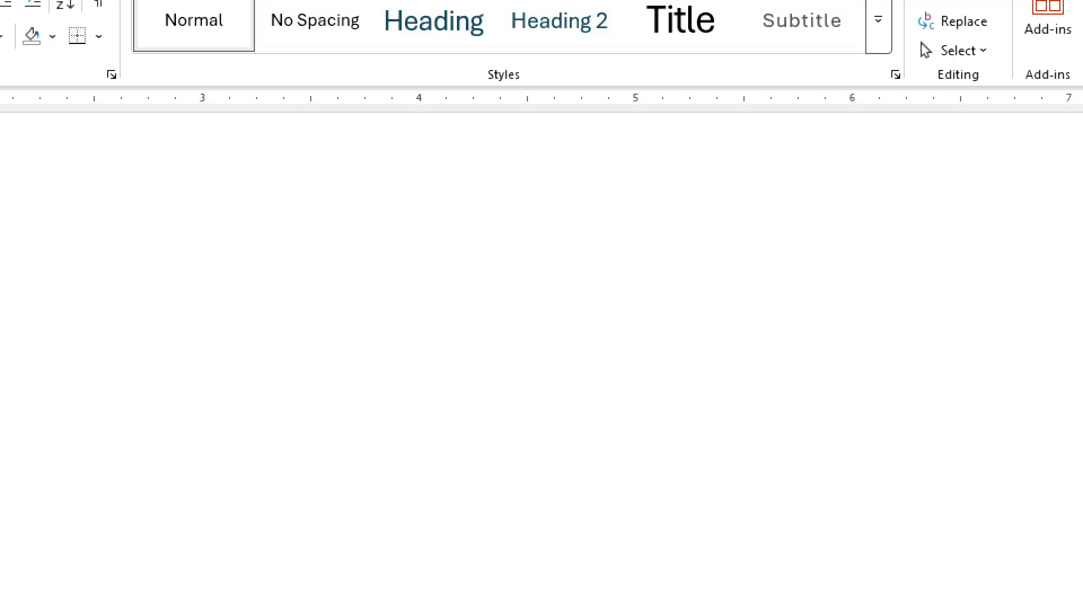
Close the stray system Settings window and save the Address Book 01 document.
key("super+minus")
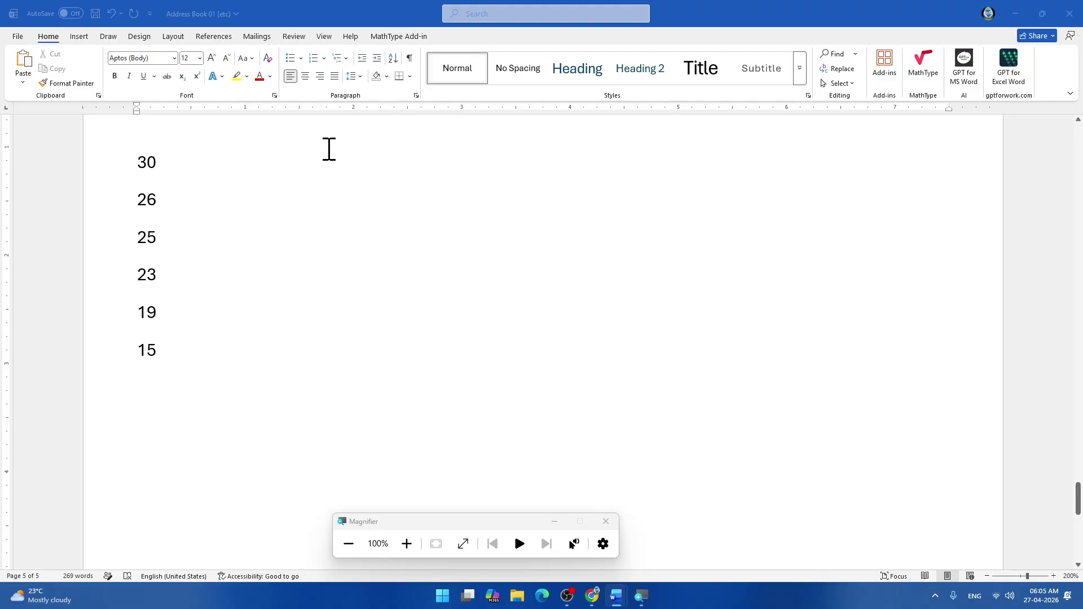
scroll(322, 159, "up", 7)
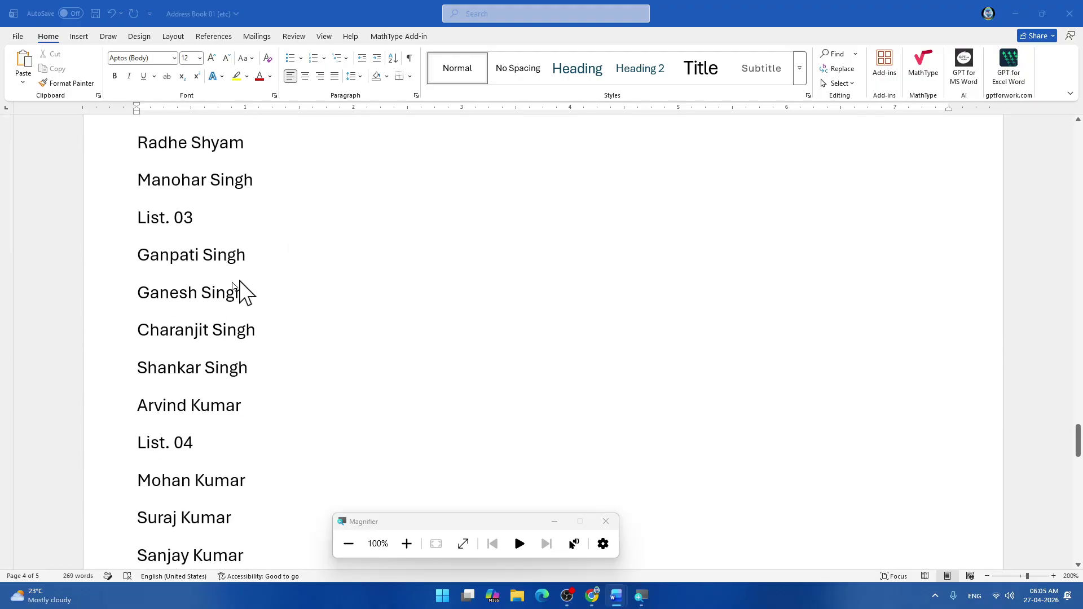
scroll(214, 257, "up", 3)
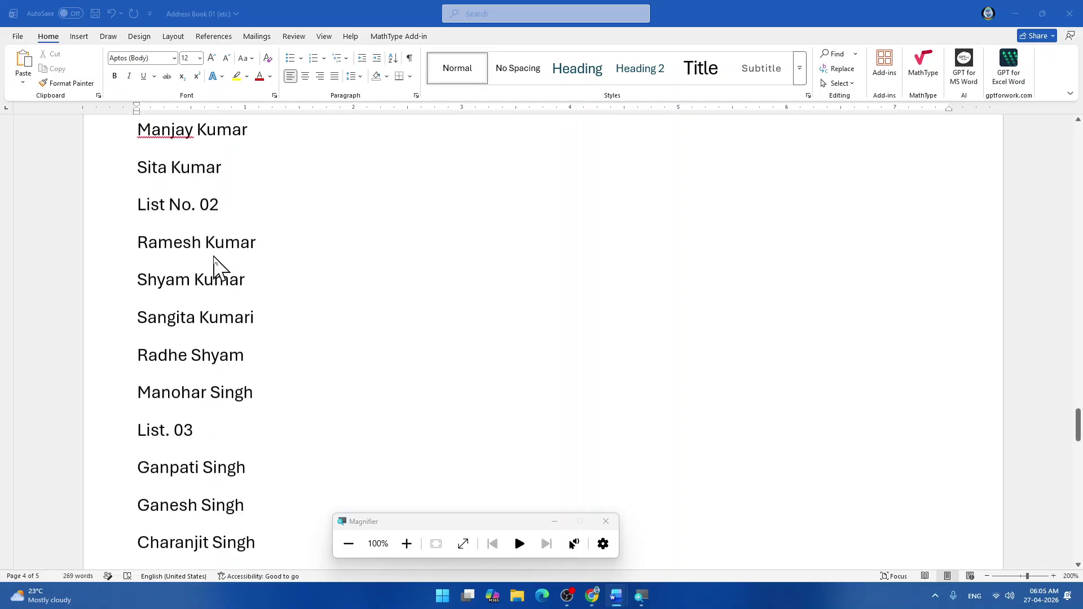
scroll(215, 265, "up", 4)
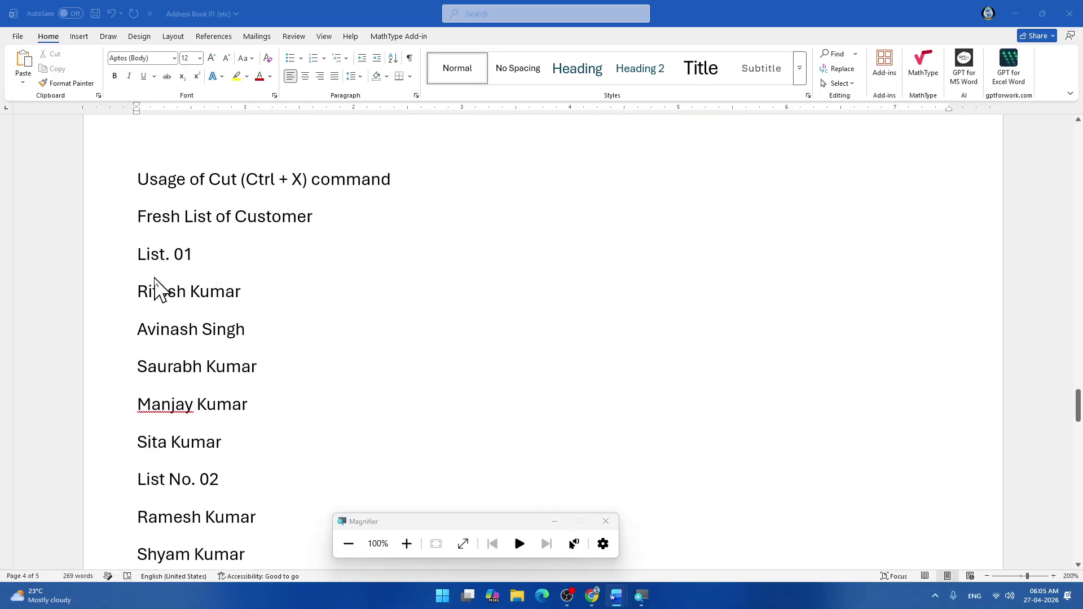
key("super+Pause")
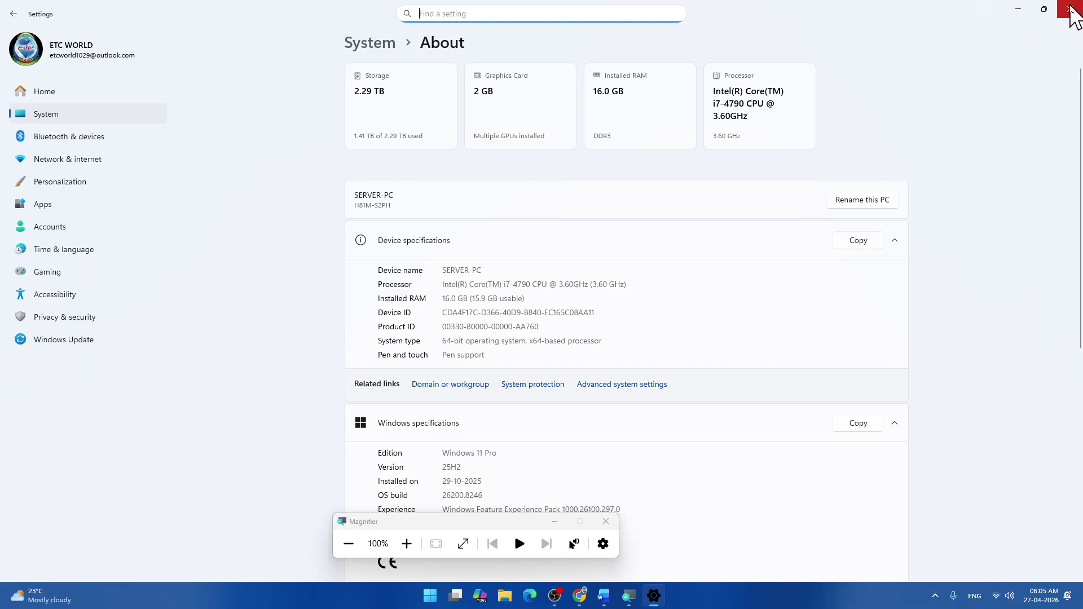
left_click(1071, 10)
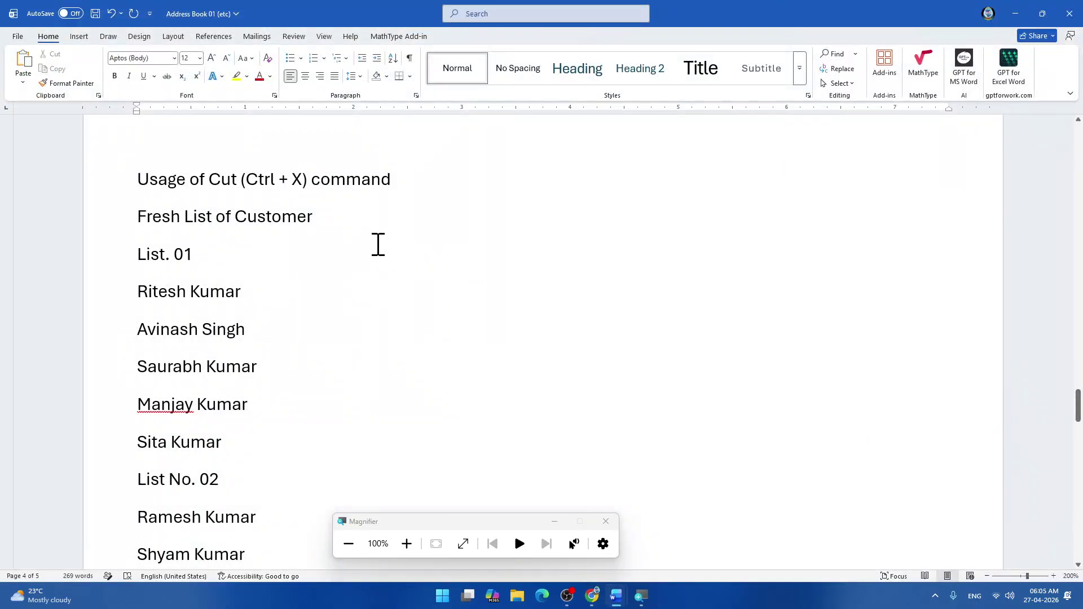
key("ctrl+s")
Select the five names under List. 01, then put the cursor after 15.
left_click_drag(134, 294, 225, 440)
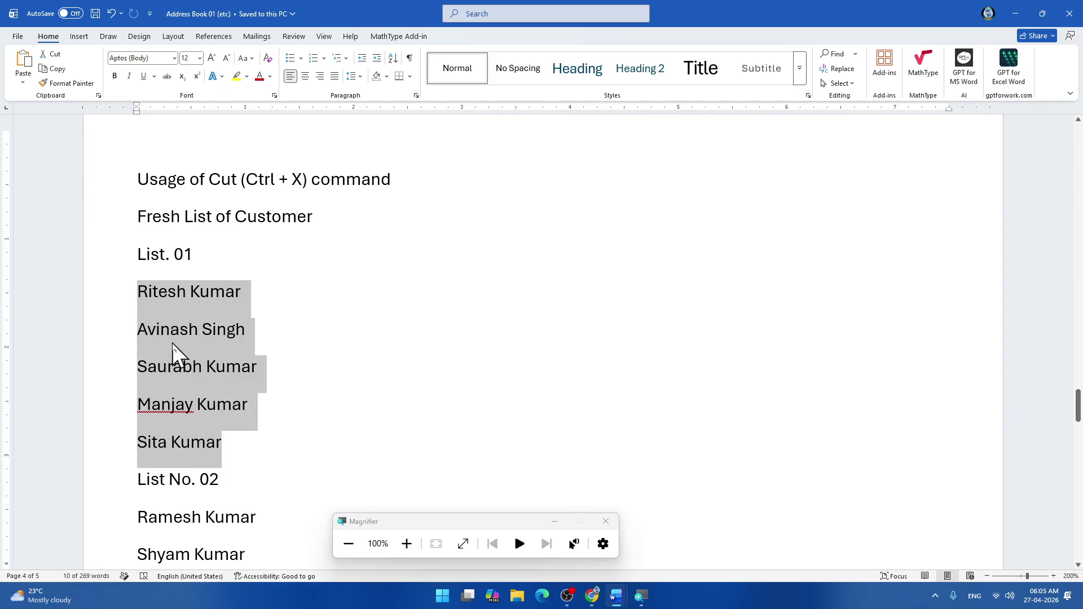
scroll(175, 353, "down", 15)
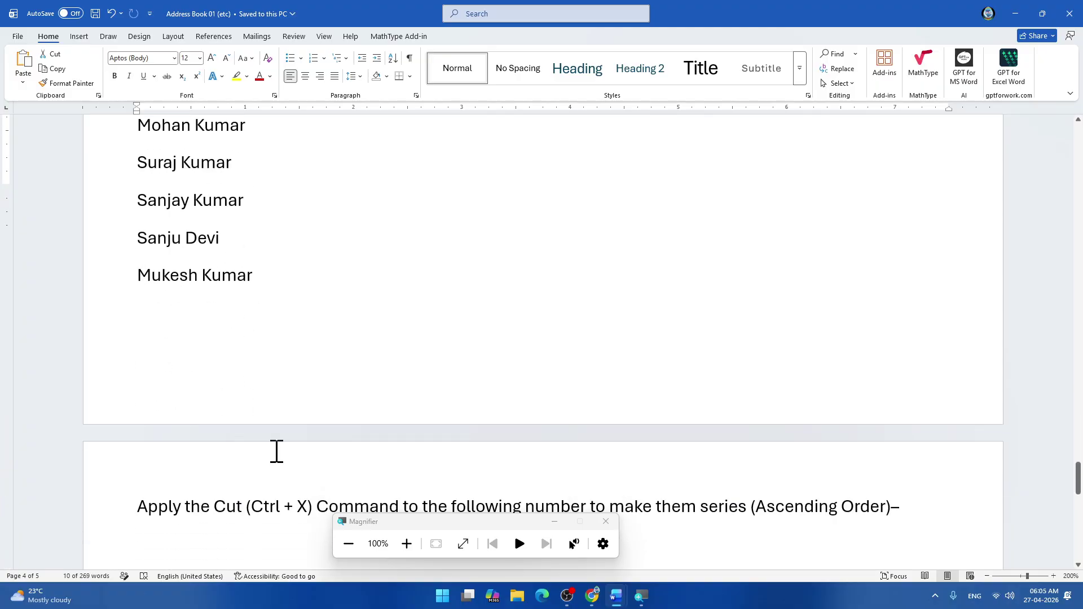
left_click(108, 421)
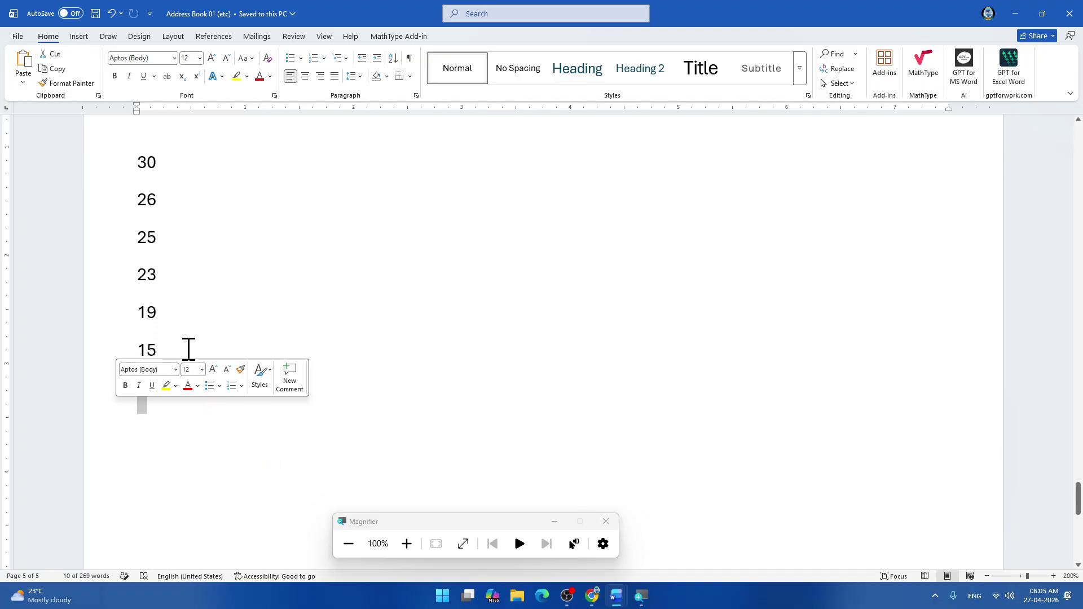
Add a 'Days -' heading below 15 with Tuesday and Wednesday beneath it.
left_click(188, 350)
key("Return")
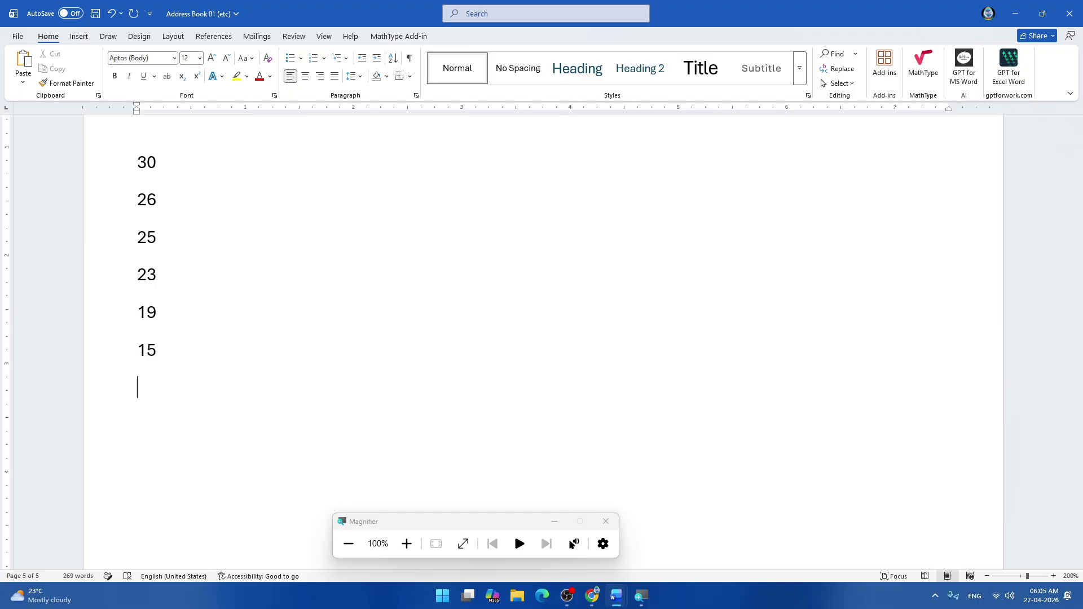
type("Tu")
key("BackSpace")
key("BackSpace")
type("Days -")
key("Return")
type("Tuesday")
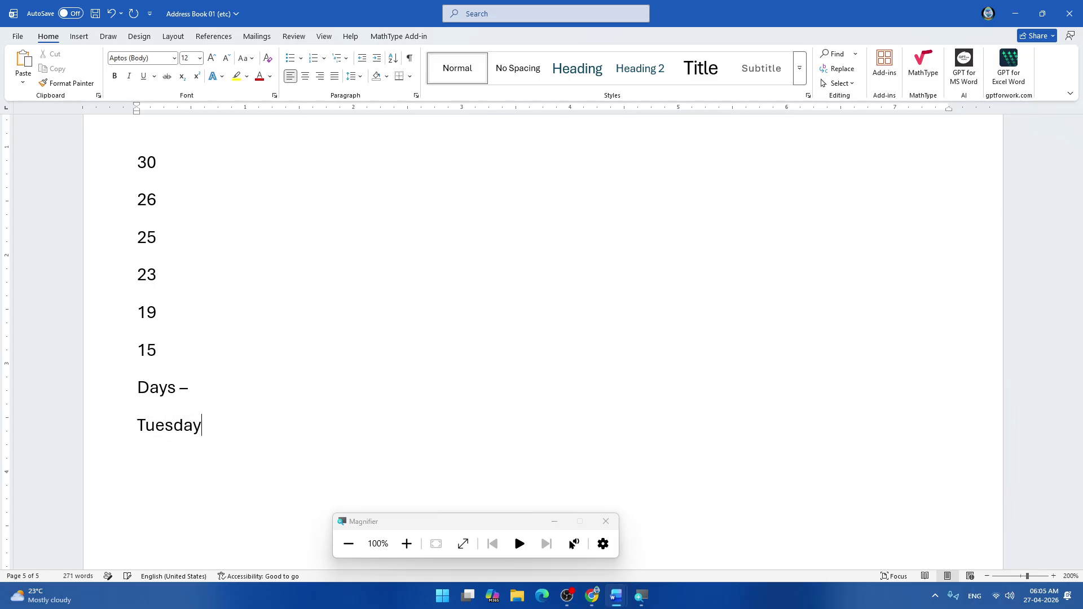
key("Return")
type("Wednesday")
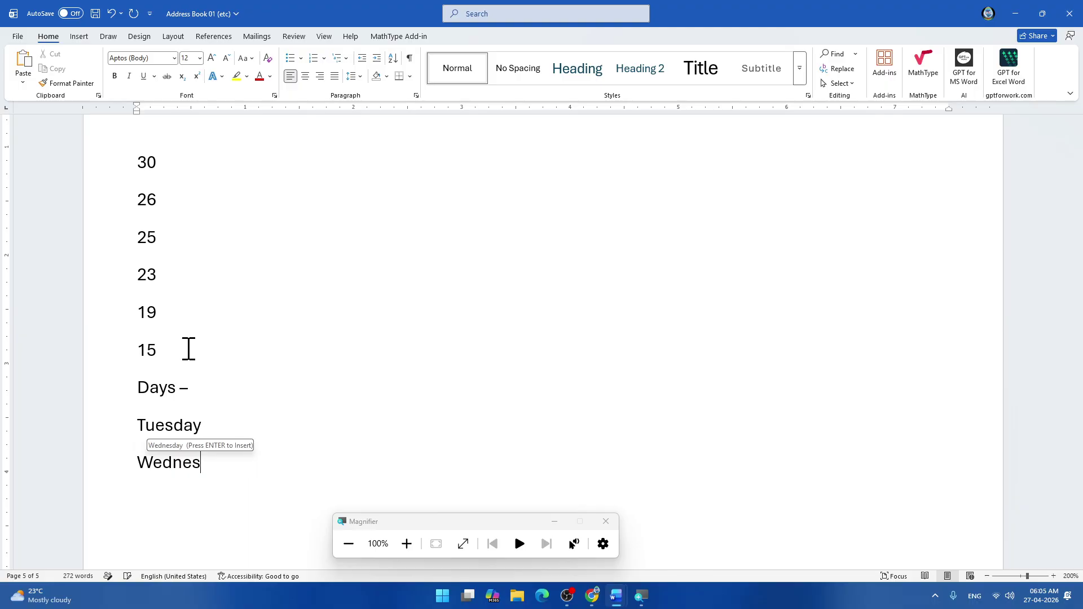
key("Return")
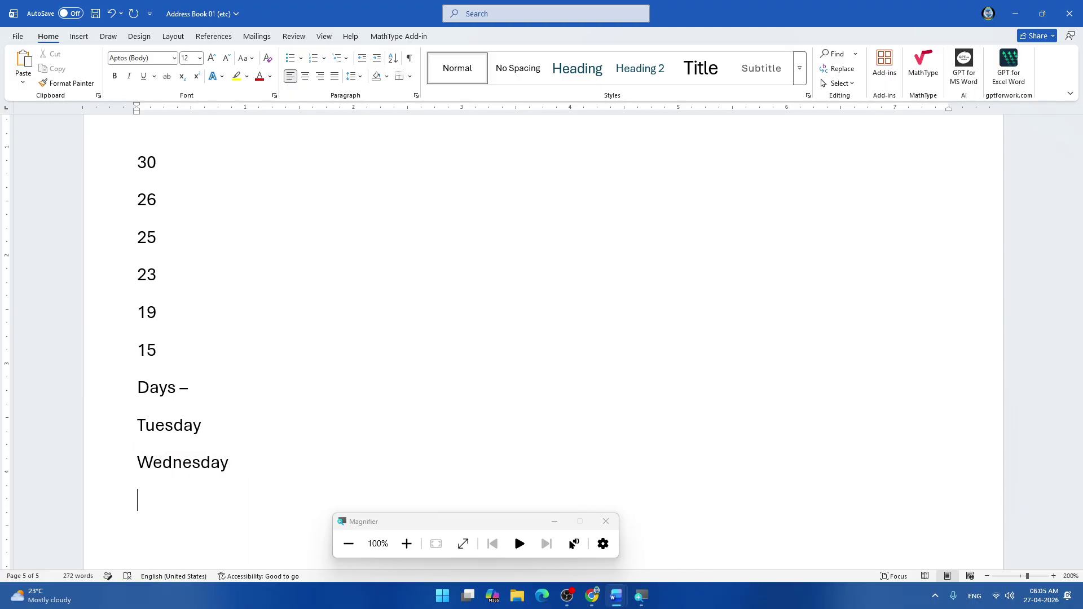
Continue the list with Sunday, Saturday, Monday, Thursday and Friday, one per line.
type("Sunday Sata")
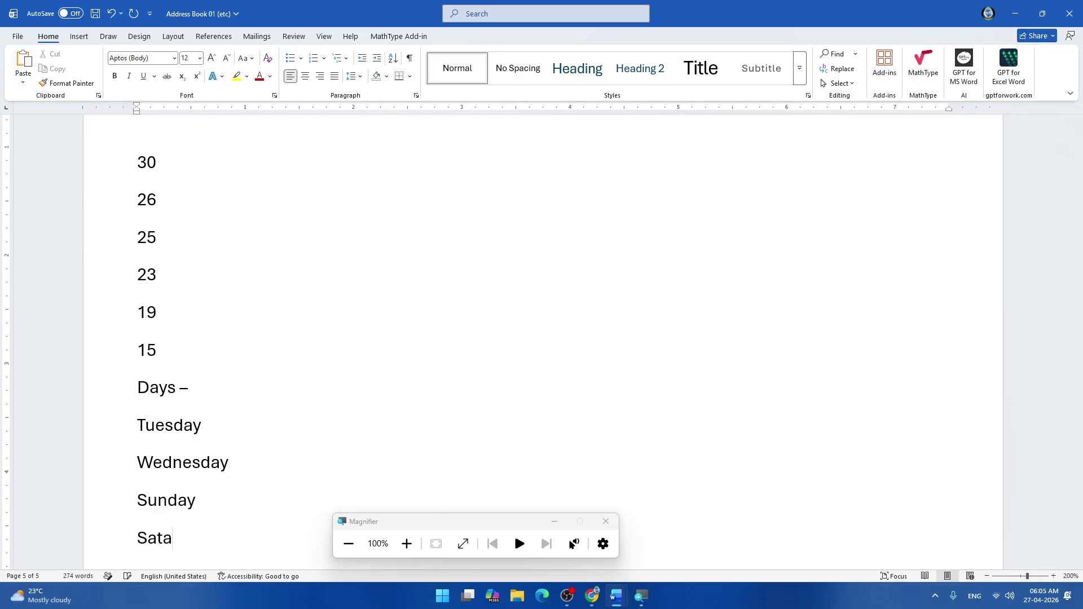
key("BackSpace")
type("ur")
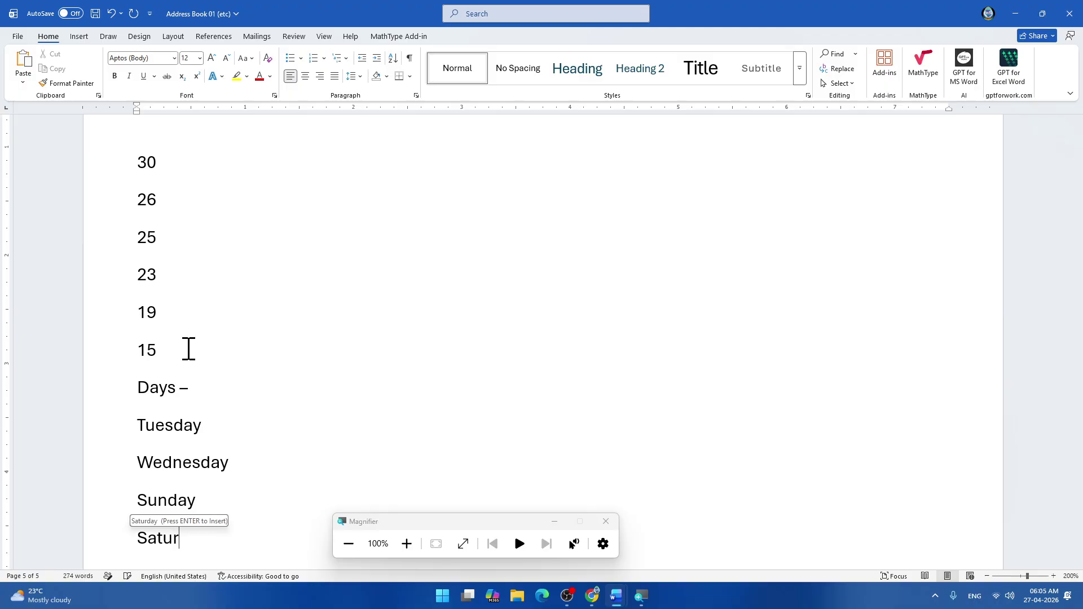
type("day")
key("Return")
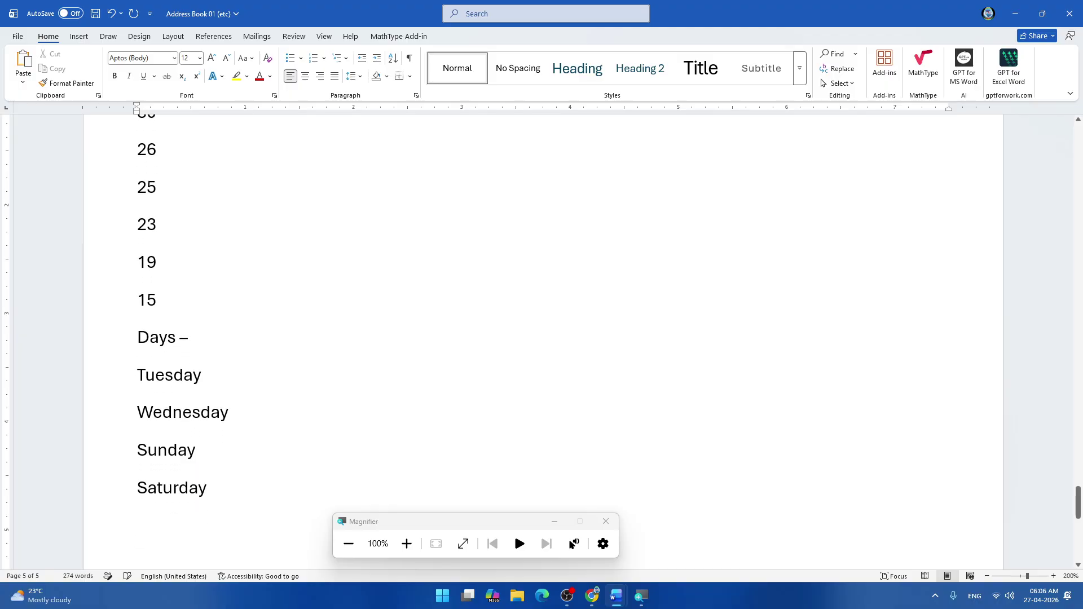
type("Monday ")
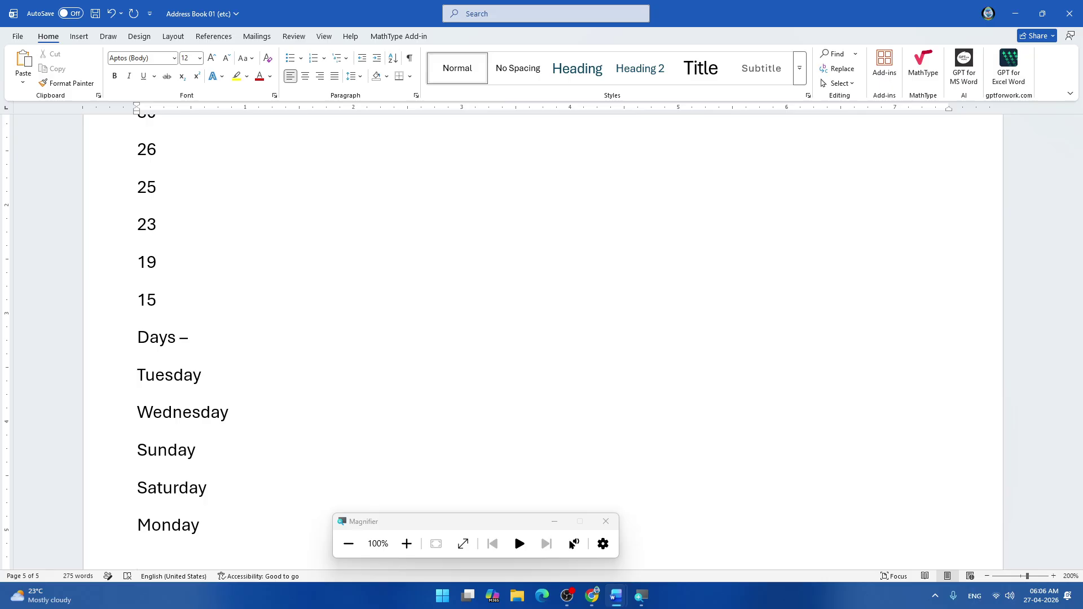
type("Thurs")
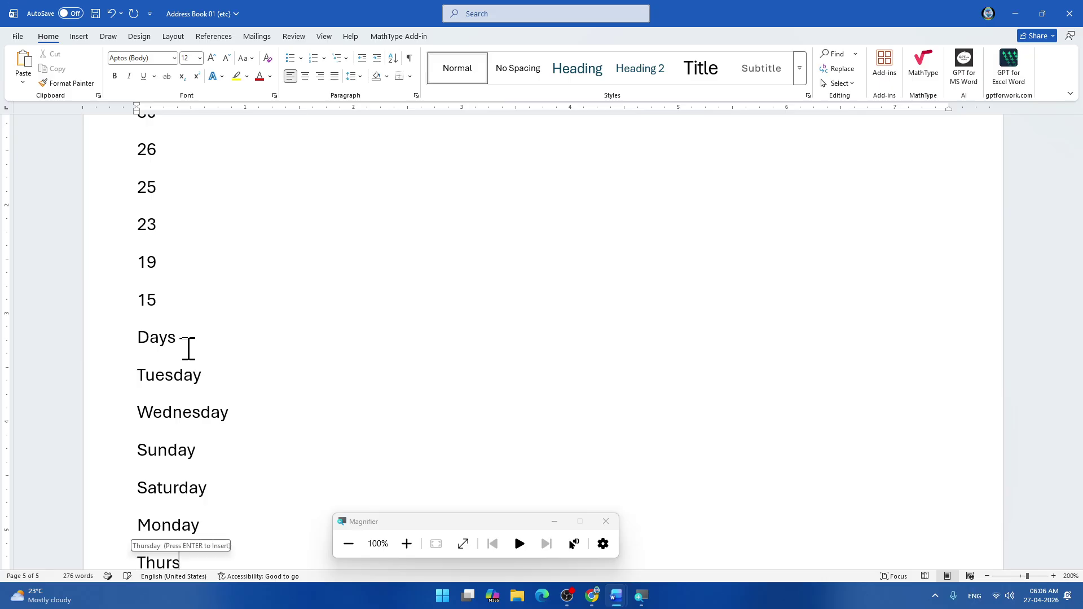
key("Return")
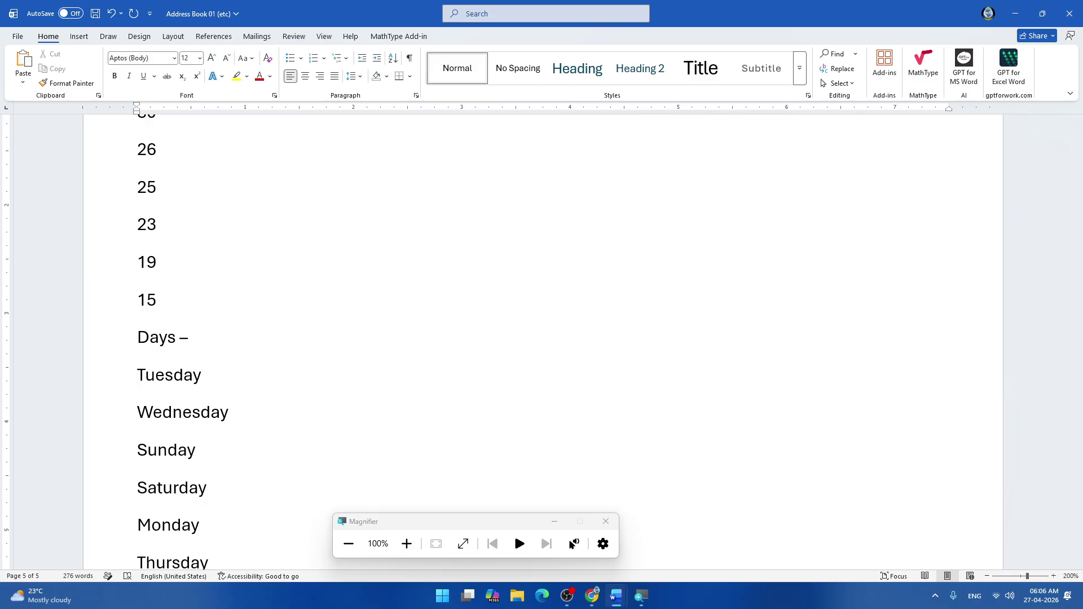
key("Return")
type("Frid")
key("Return")
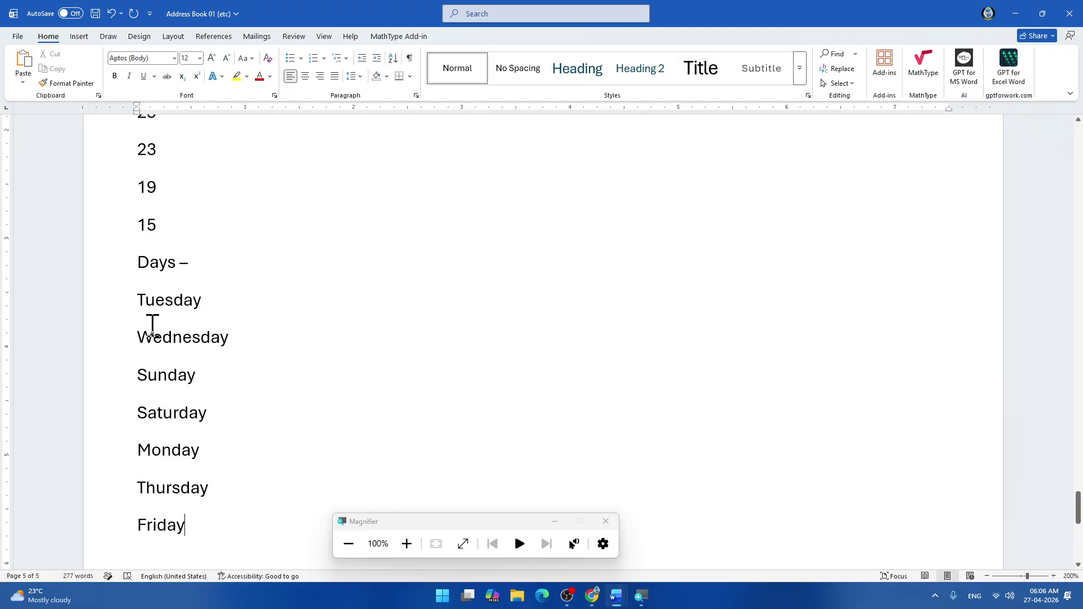
scroll(186, 400, "down", 1)
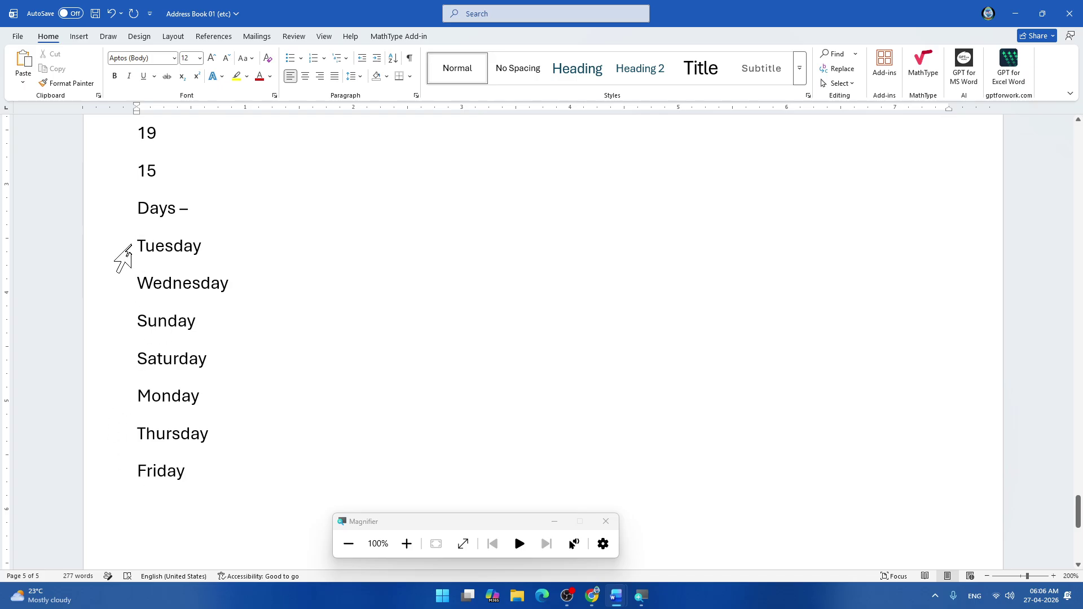
Sort the day lines Tuesday through Friday ascending, A to Z.
left_click_drag(129, 248, 199, 484)
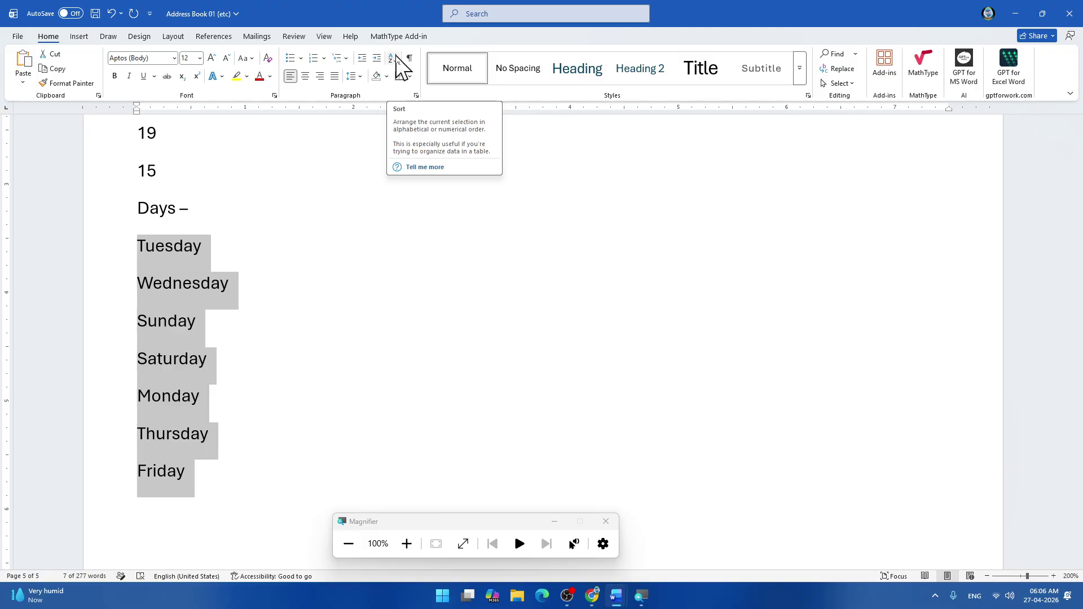
left_click(397, 57)
left_click(524, 223)
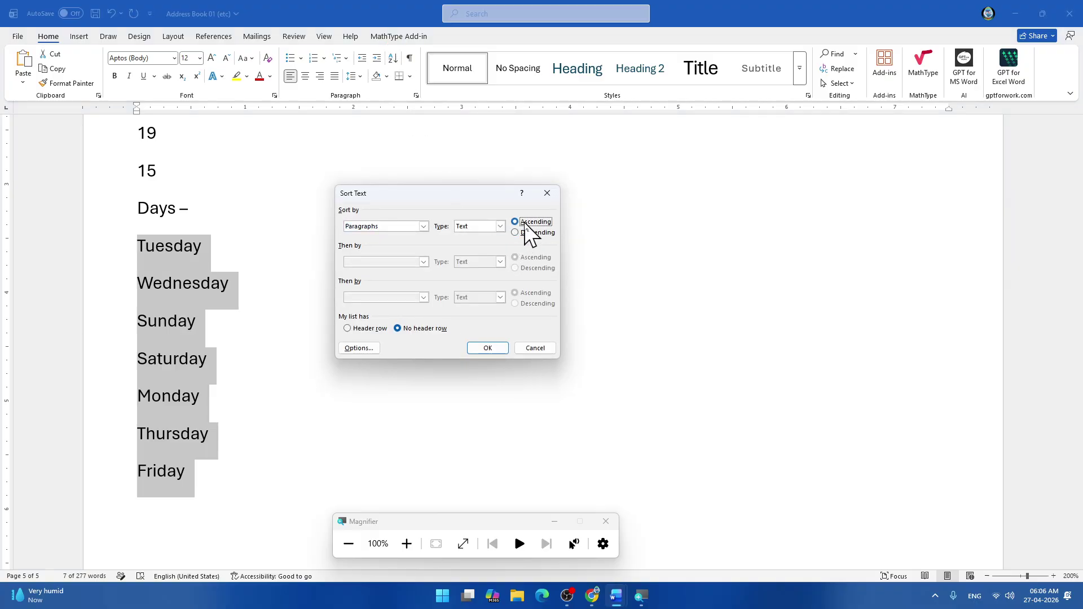
left_click(488, 349)
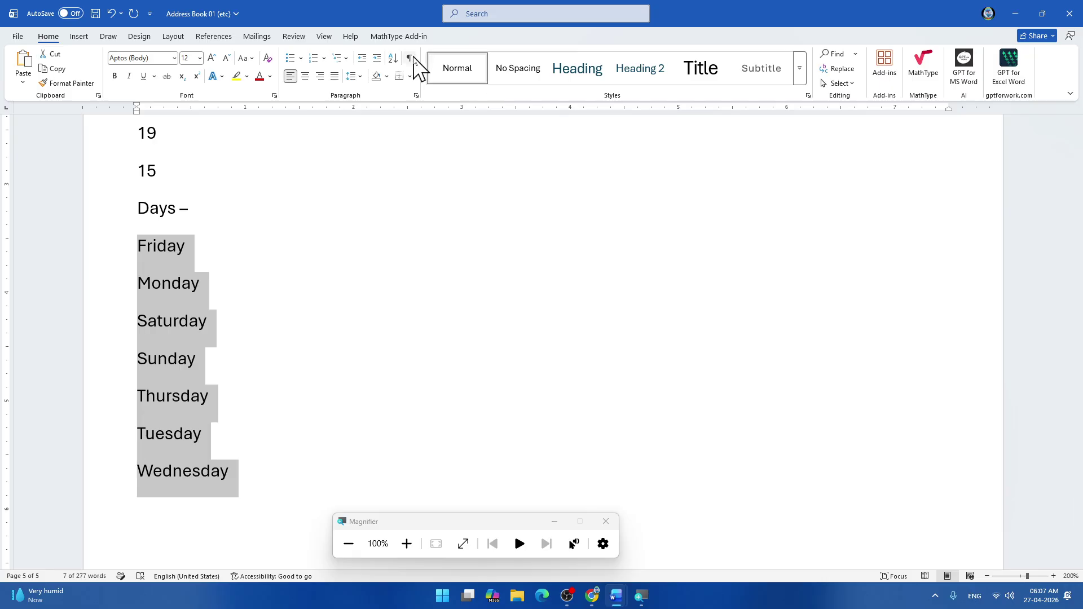
Re-sort the days descending, Z to A, so Wednesday comes first.
left_click(393, 59)
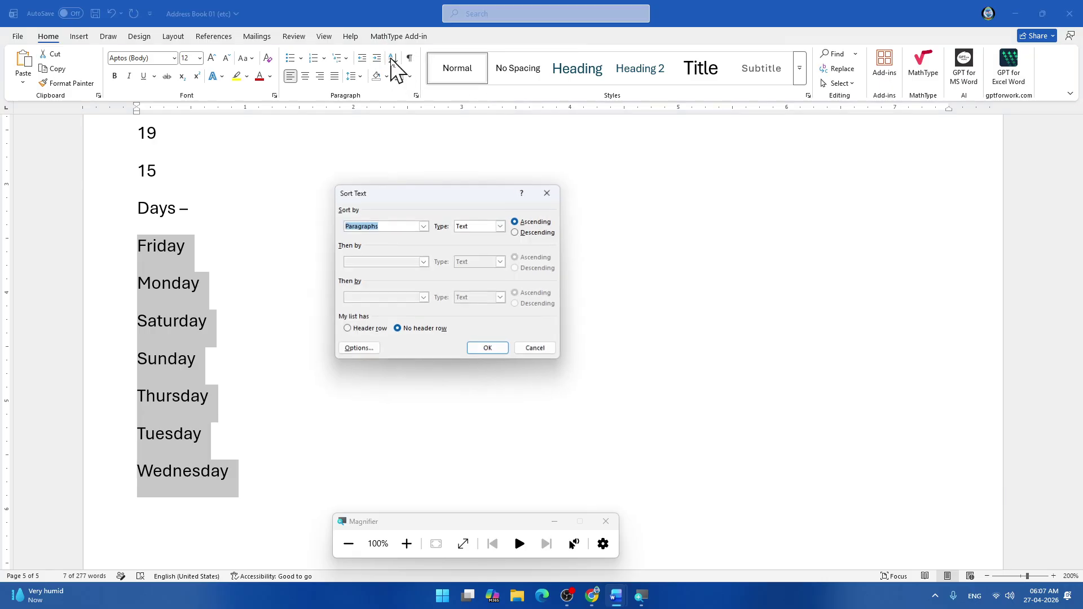
left_click(533, 233)
left_click(488, 349)
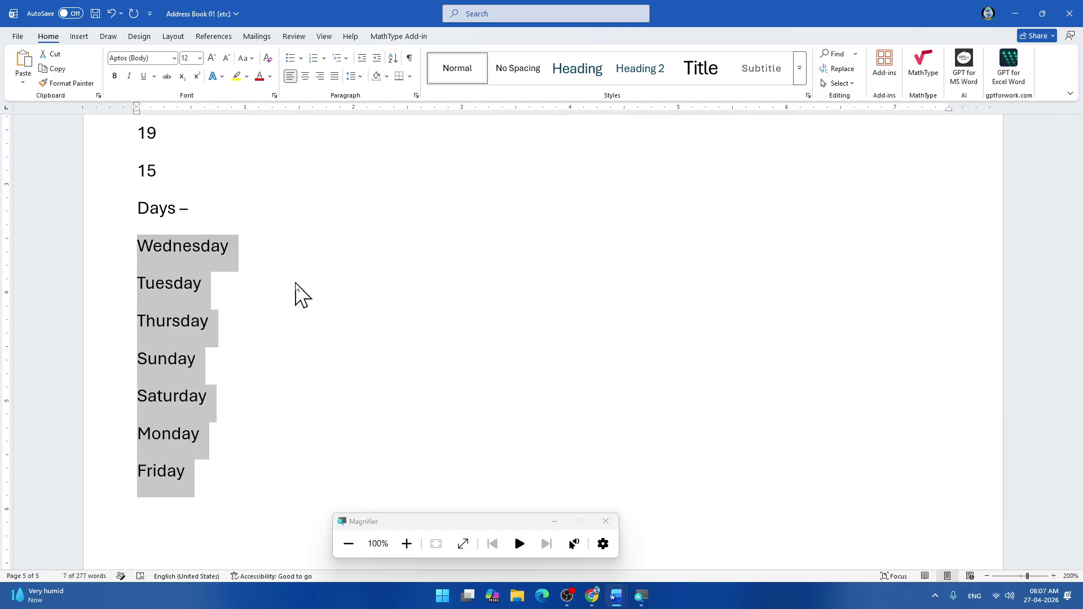
left_click(288, 283)
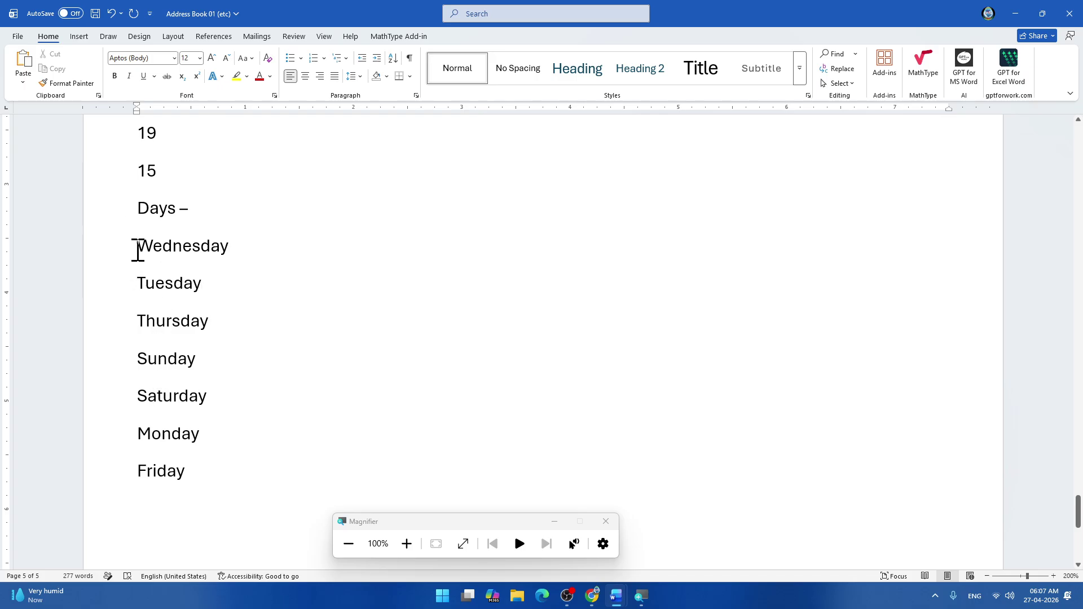
Select everything from the 'Days -' heading through Friday and delete it.
left_click_drag(242, 248, 228, 472)
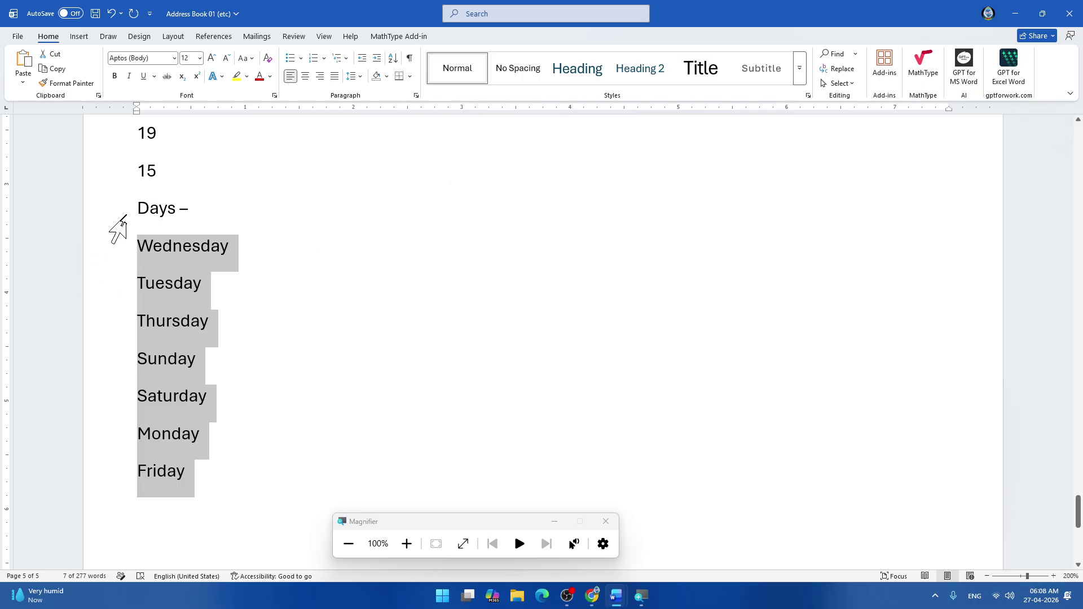
left_click_drag(138, 208, 239, 485)
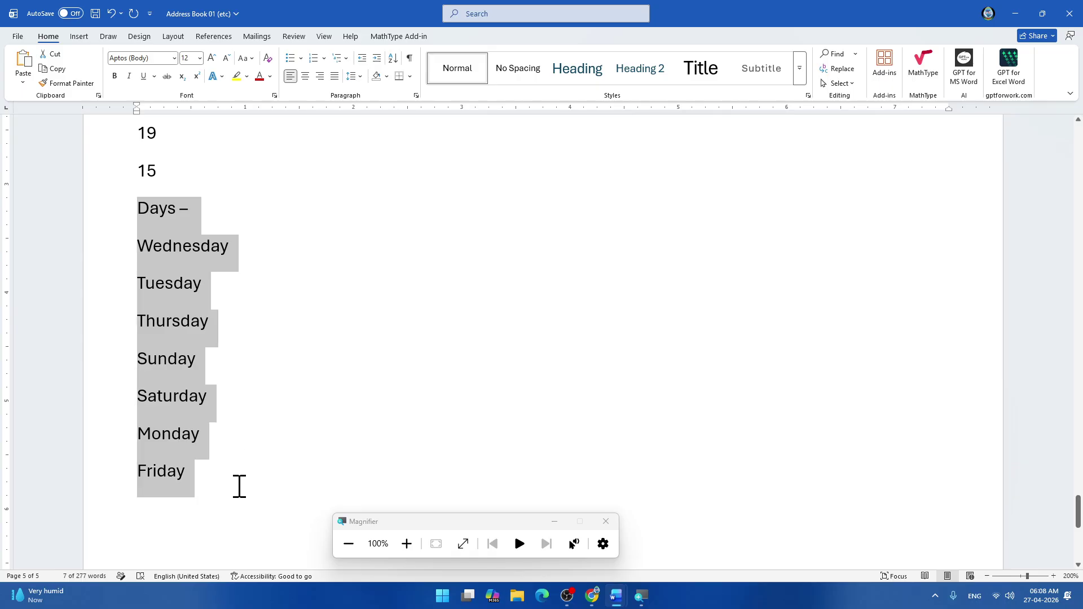
key("Delete")
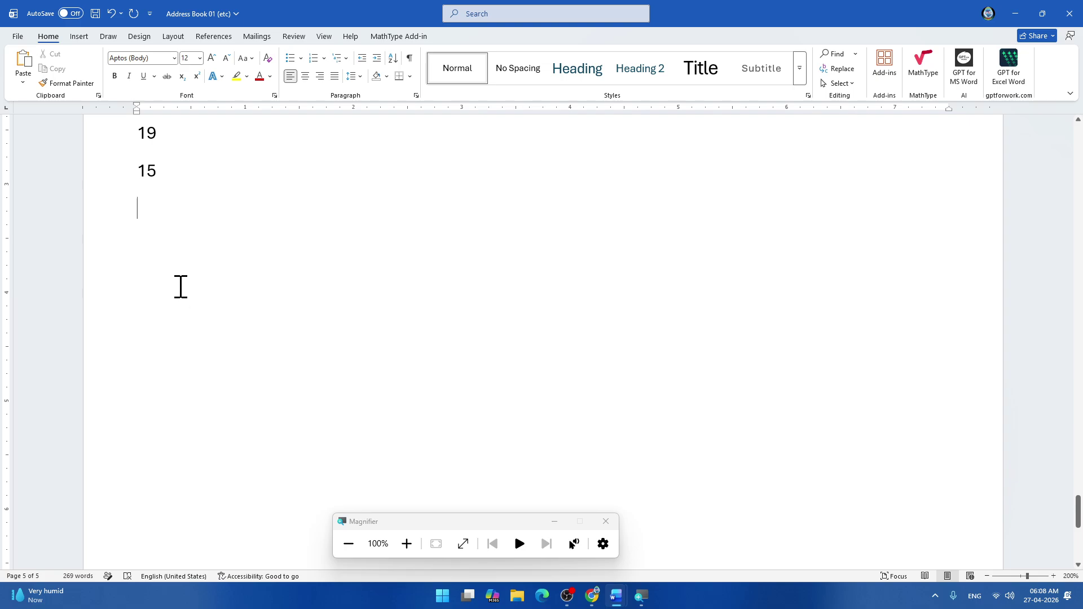
Type the letters A, C and B on separate lines below 15.
type("A")
key("Return")
type("C")
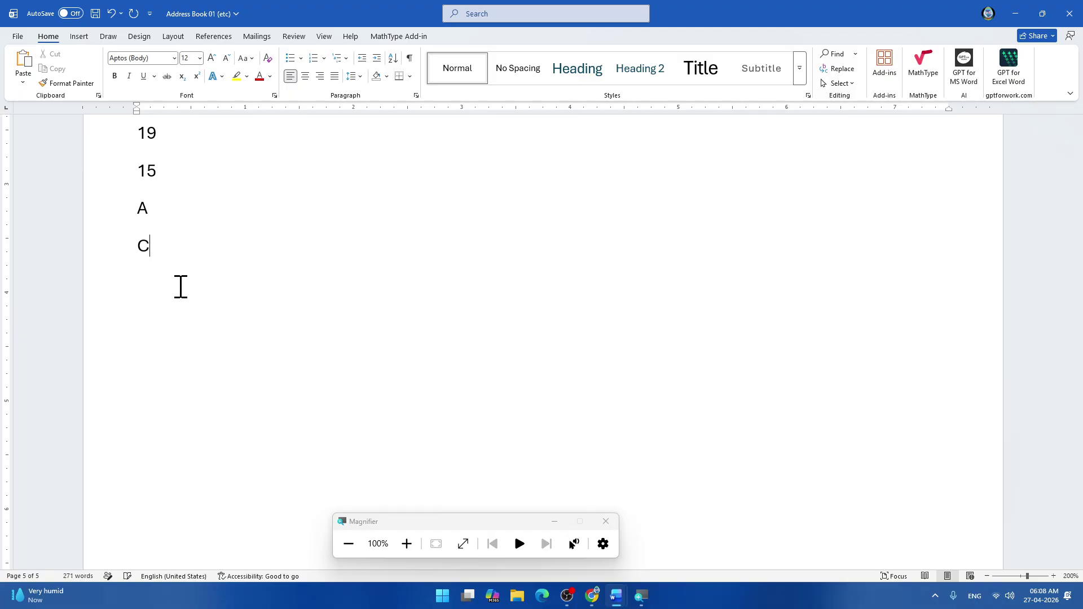
type("D")
key("BackSpace")
key("Return")
type("B")
key("Return")
Add F, E and G on further lines and select the whole letter list.
type("F E")
key("BackSpace")
key("Return")
type("EG")
key("BackSpace")
key("Return")
type("G")
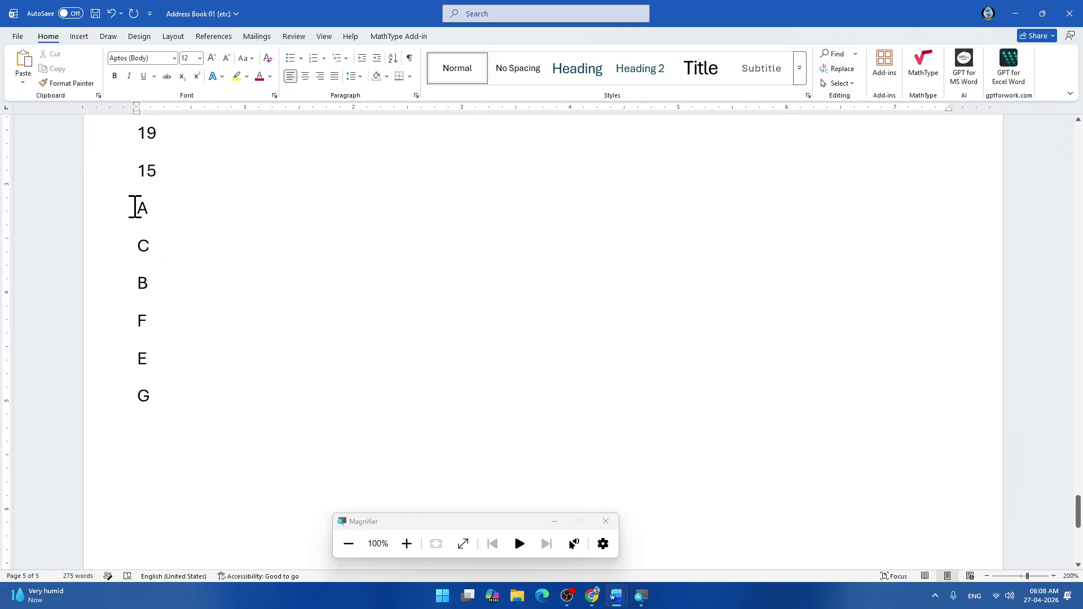
left_click_drag(136, 207, 177, 393)
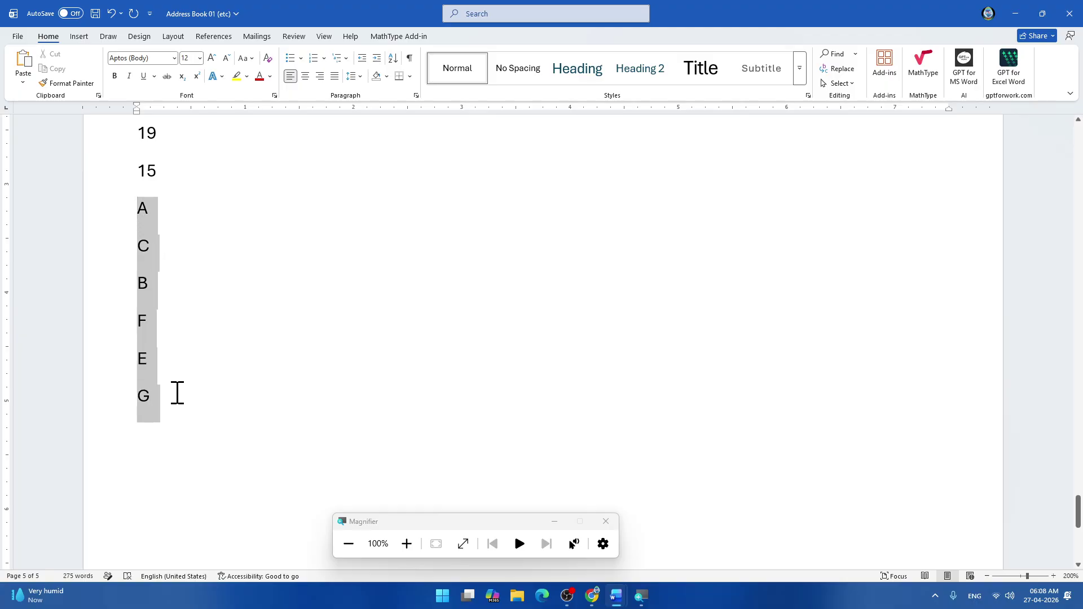
Sort the selected letters ascending, A to Z.
left_click(393, 60)
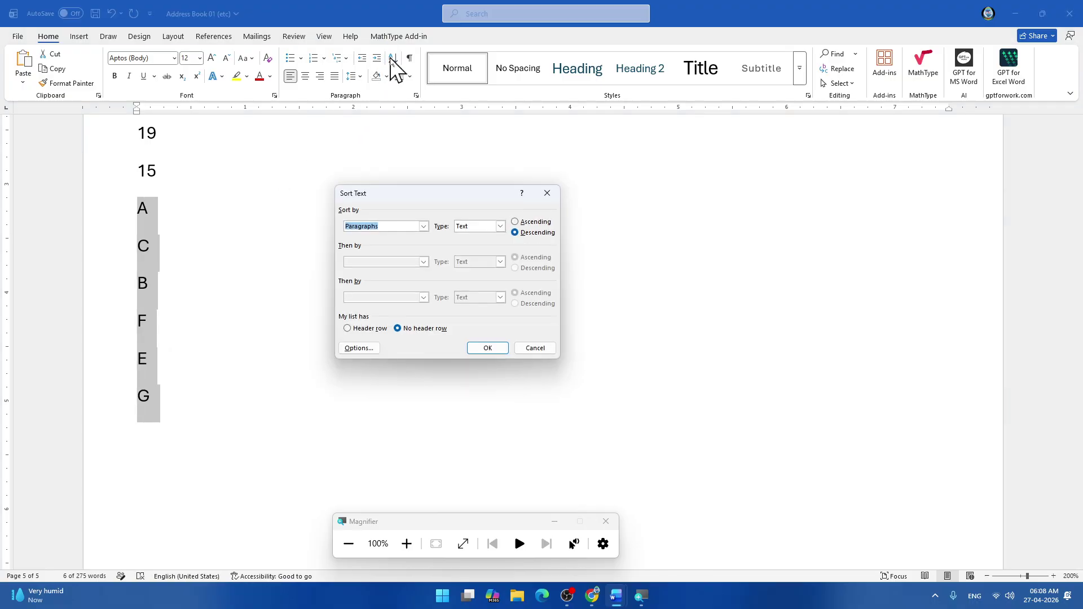
left_click(523, 226)
left_click(523, 223)
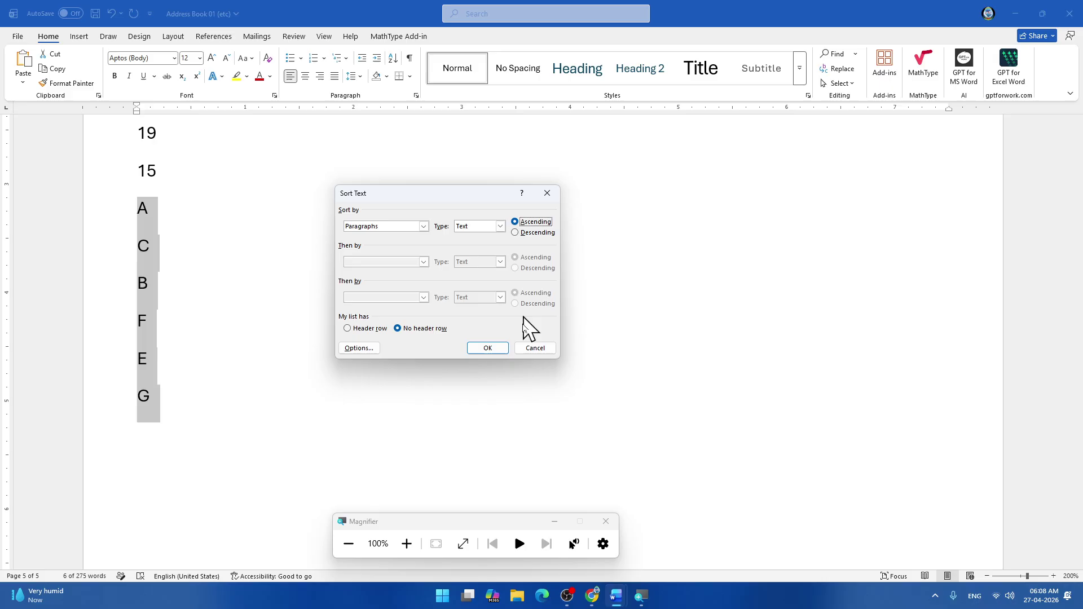
left_click(492, 350)
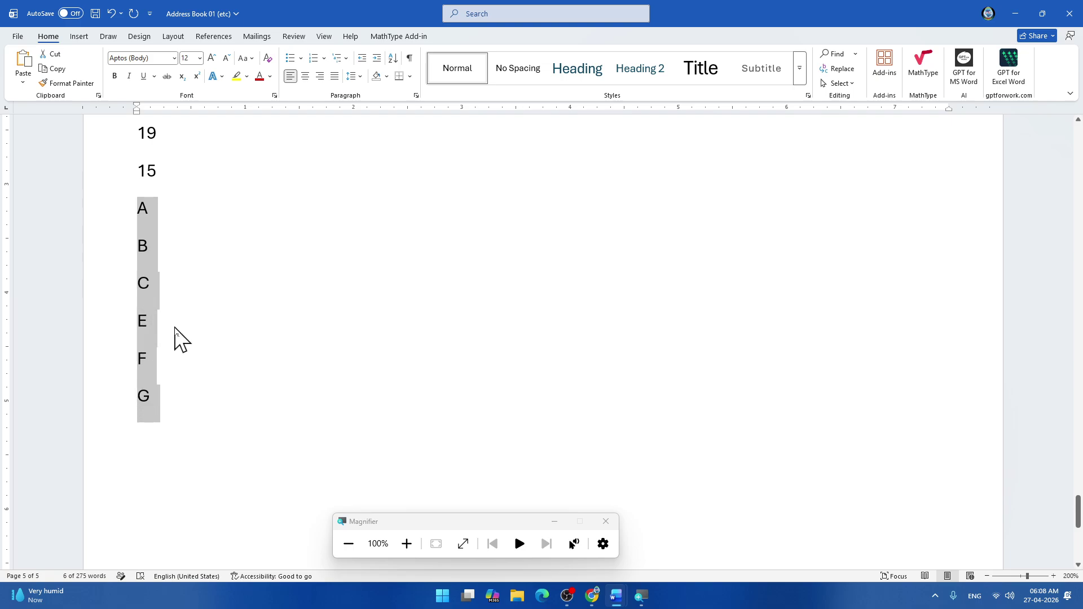
left_click(165, 312)
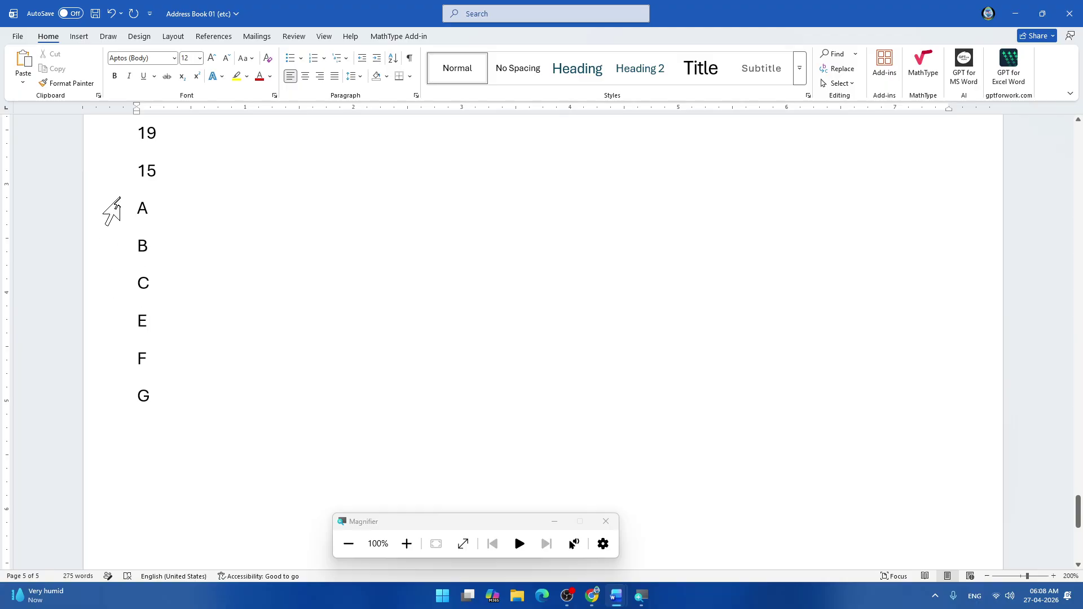
Re-sort the letters descending so they read G, F, E, C, B, A.
left_click_drag(138, 208, 169, 389)
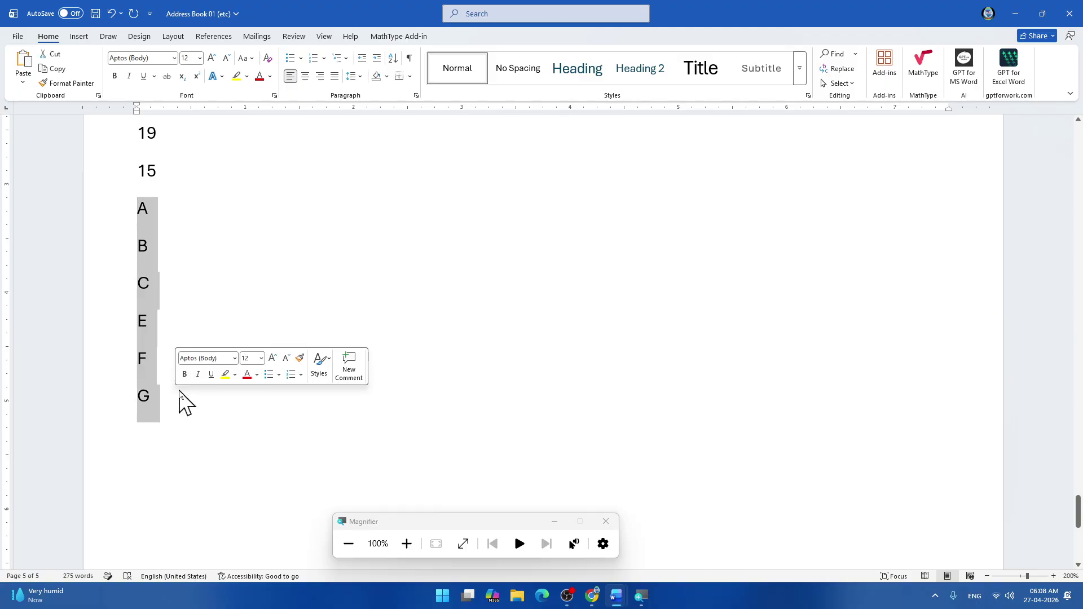
left_click(394, 58)
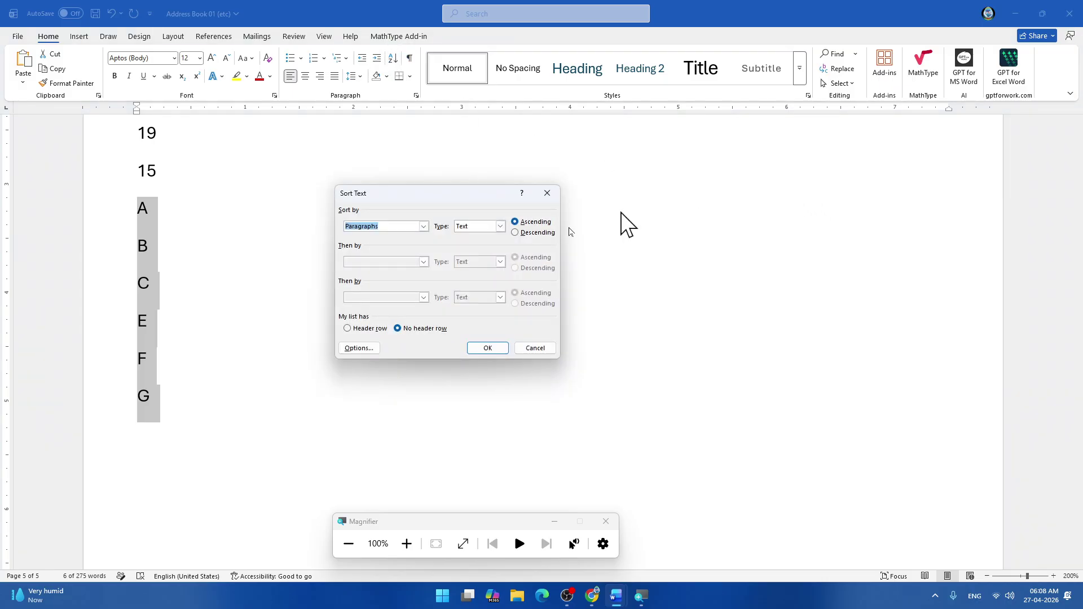
left_click(539, 232)
left_click(486, 348)
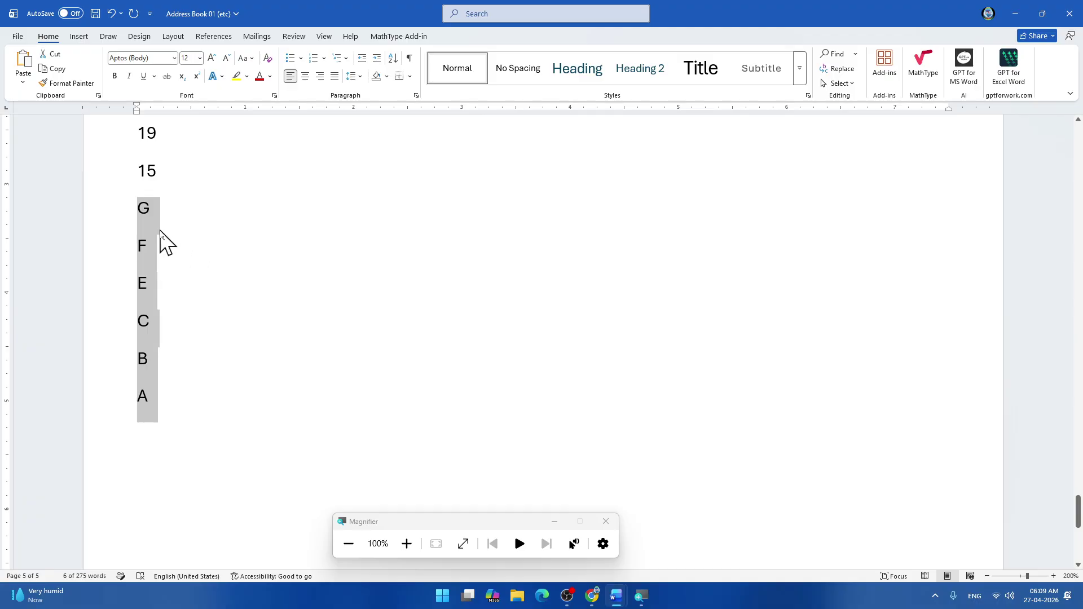
left_click(148, 215)
left_click_drag(138, 210, 168, 481)
left_click(168, 481)
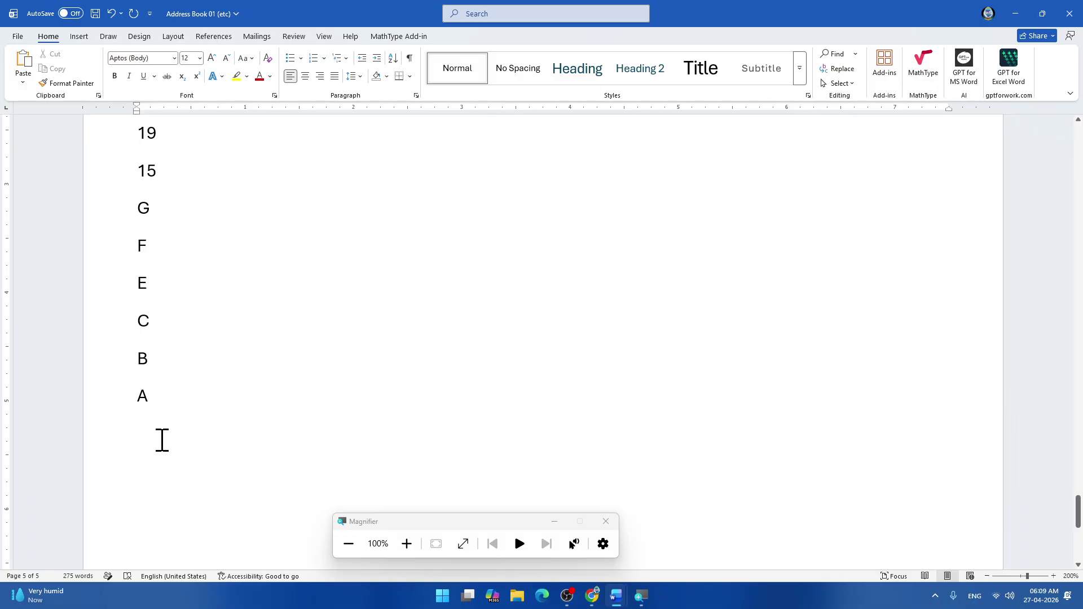
Save the document and type a 'Salary -' heading below the letters.
key("ctrl+s")
scroll(244, 395, "down", 2)
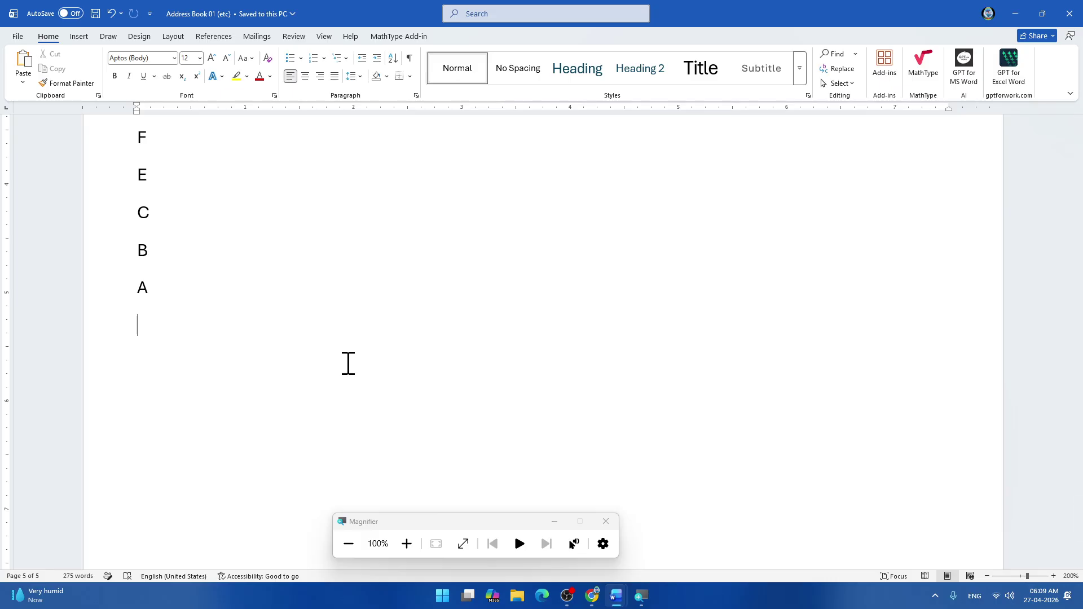
type("Salay")
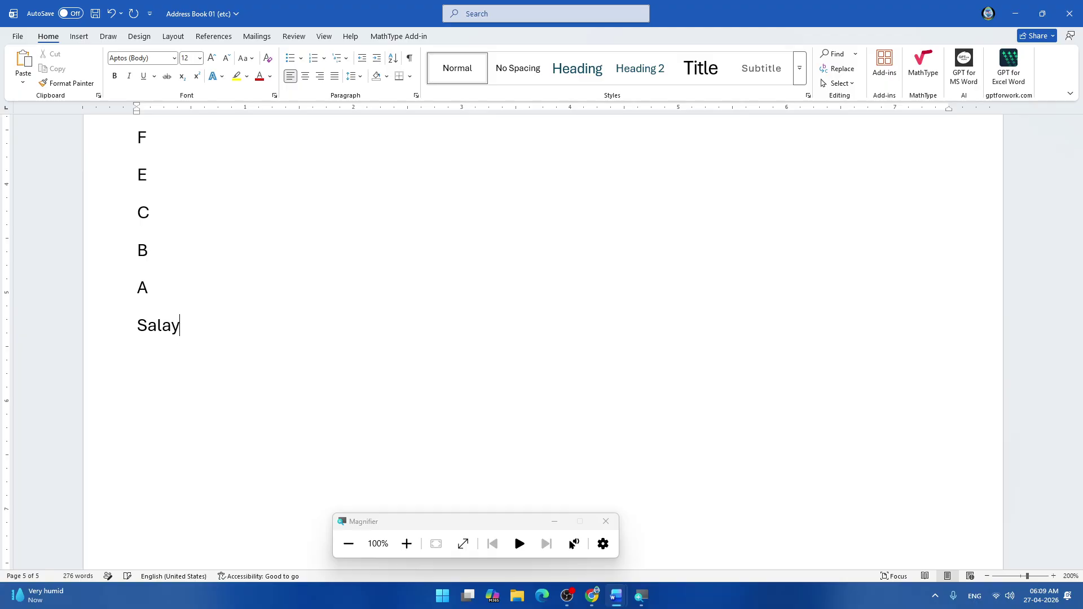
key("BackSpace")
type("ry -")
key("Return")
Enter the salaries 25000, 12000, 6000, 35000 and 50000 on separate lines.
type("25000")
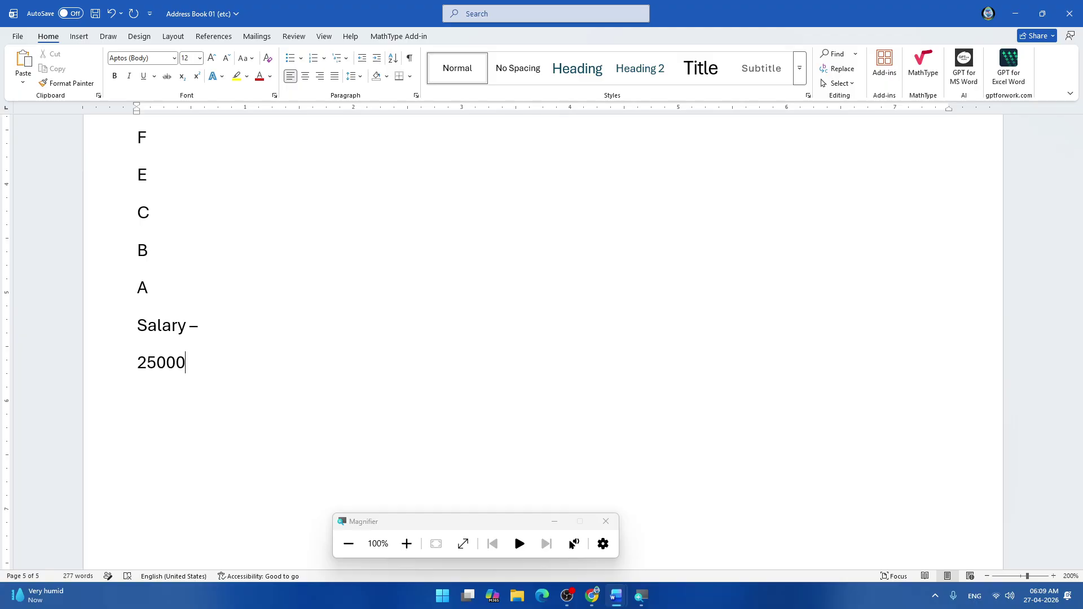
key("Return")
type("12000")
key("Return")
type("6")
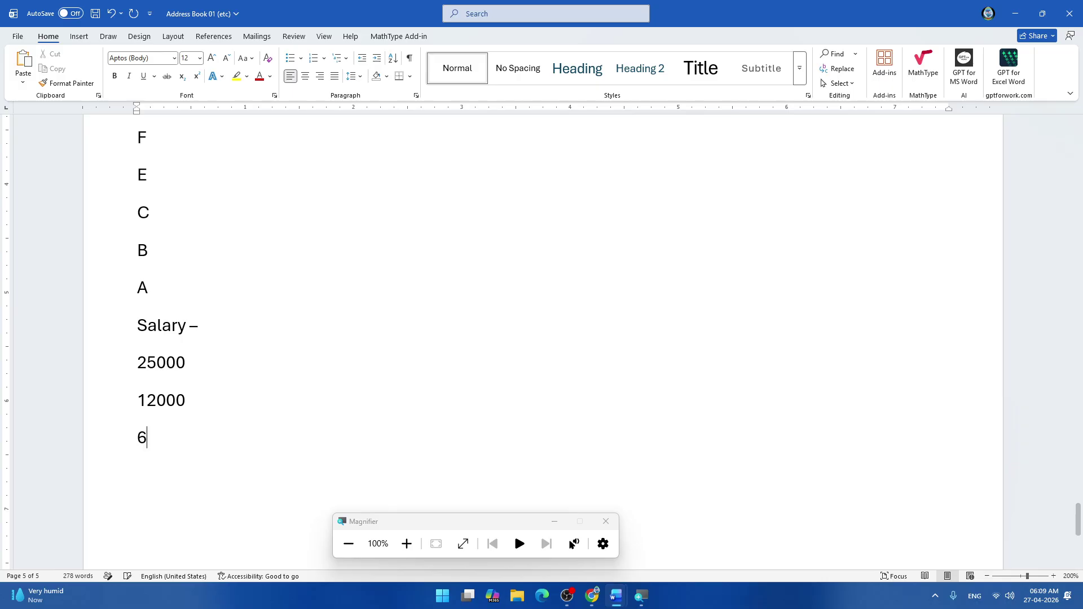
type("0000")
key("BackSpace")
type("35000")
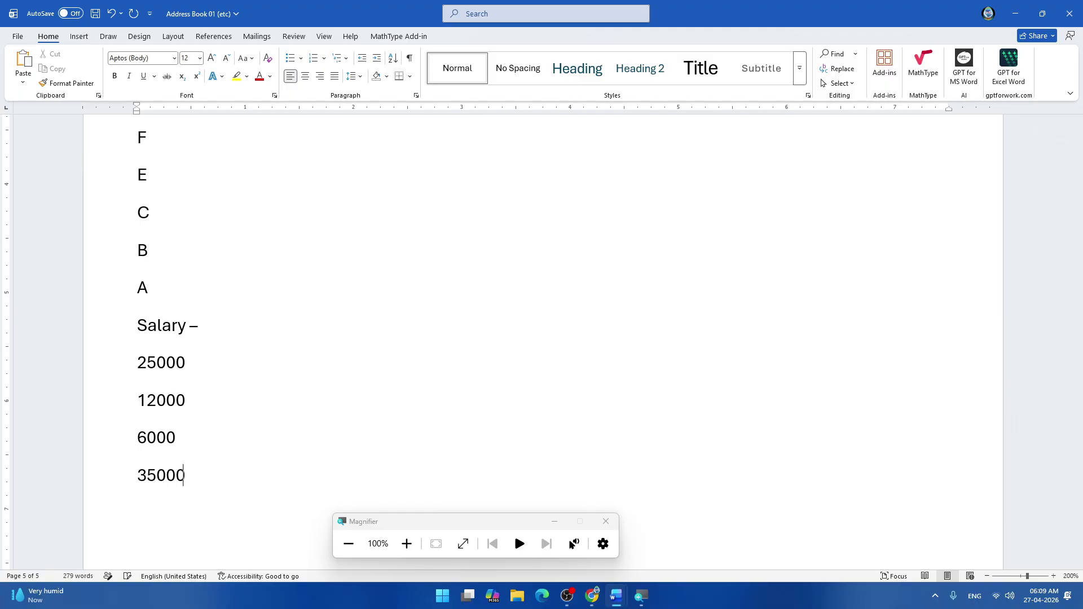
key("Return")
type("50000")
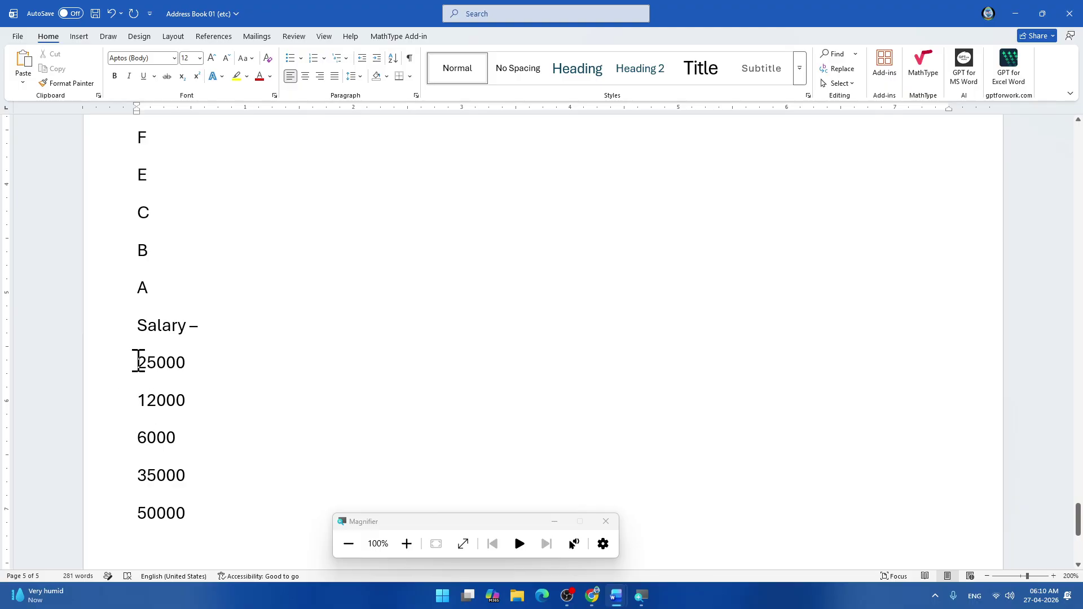
Sort the five salary numbers ascending, 6000 up to 50000.
left_click_drag(139, 361, 205, 523)
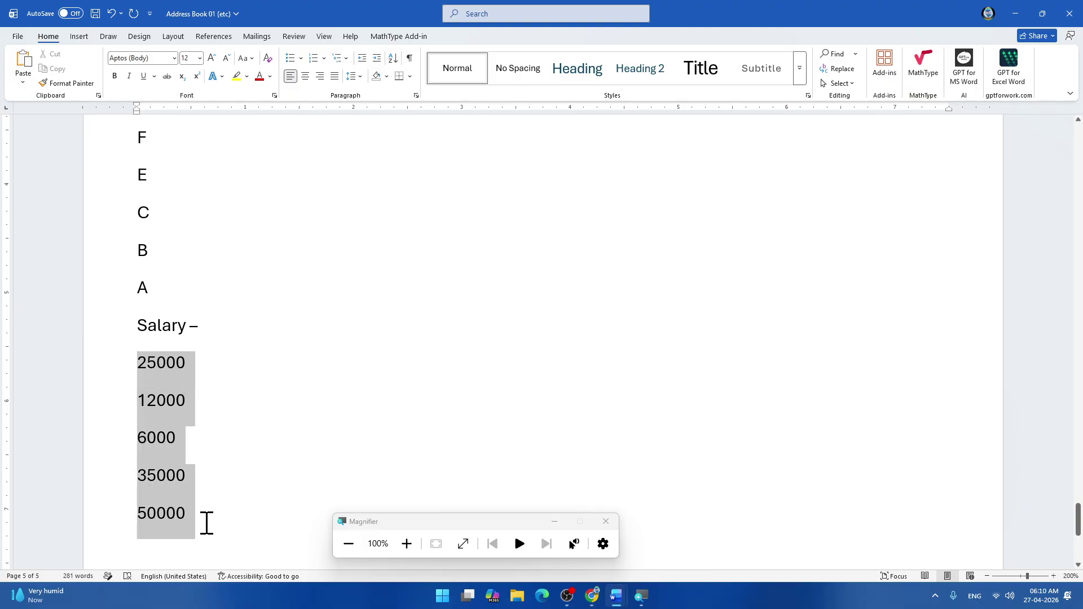
left_click(394, 60)
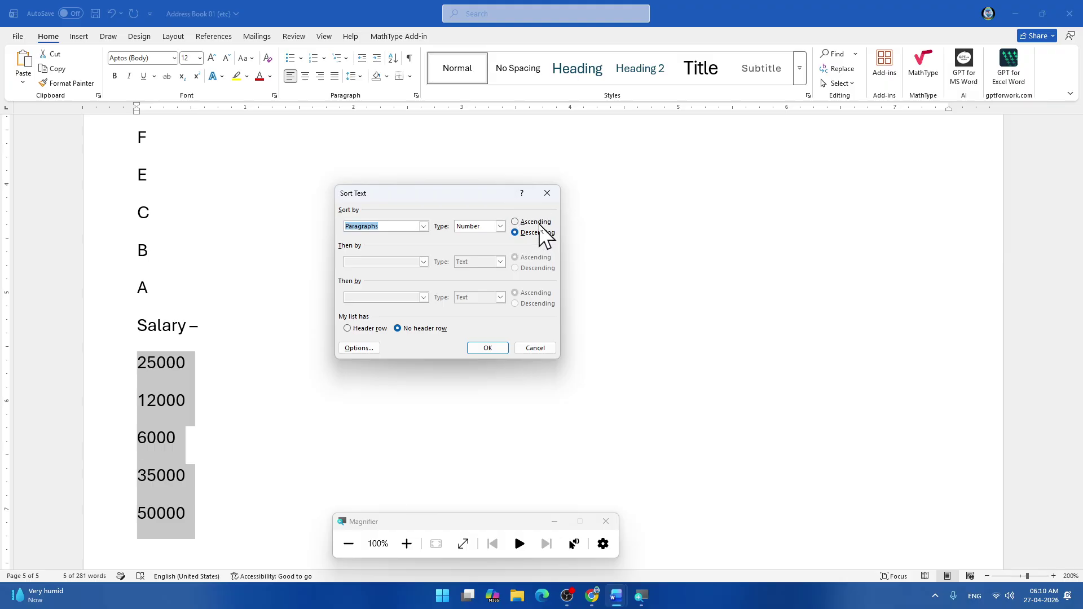
left_click(535, 222)
left_click(487, 349)
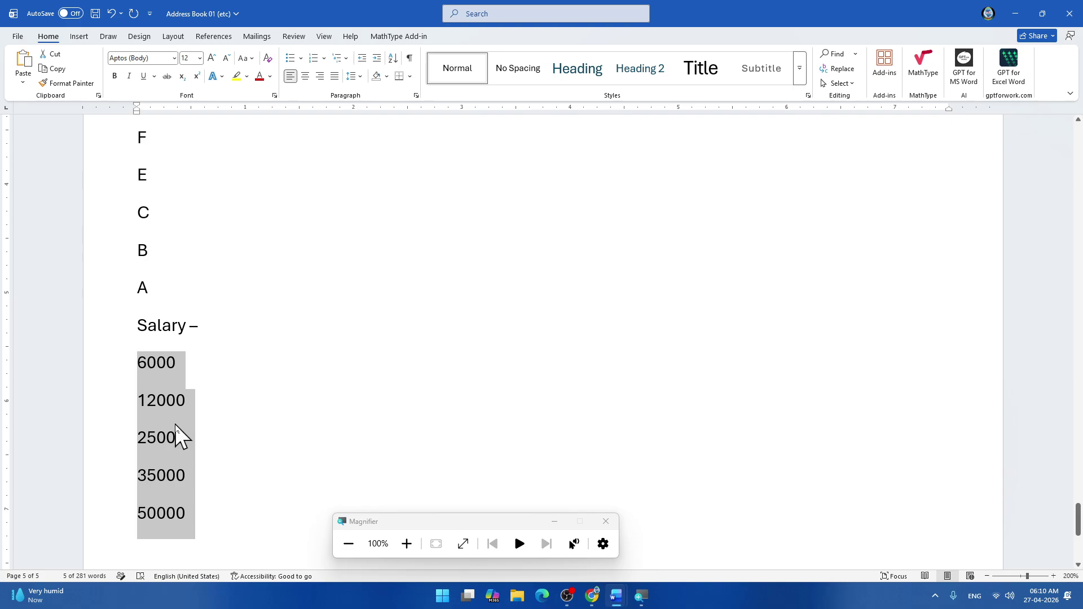
Re-sort the salaries descending, 50000 down to 6000.
left_click(393, 58)
left_click(516, 232)
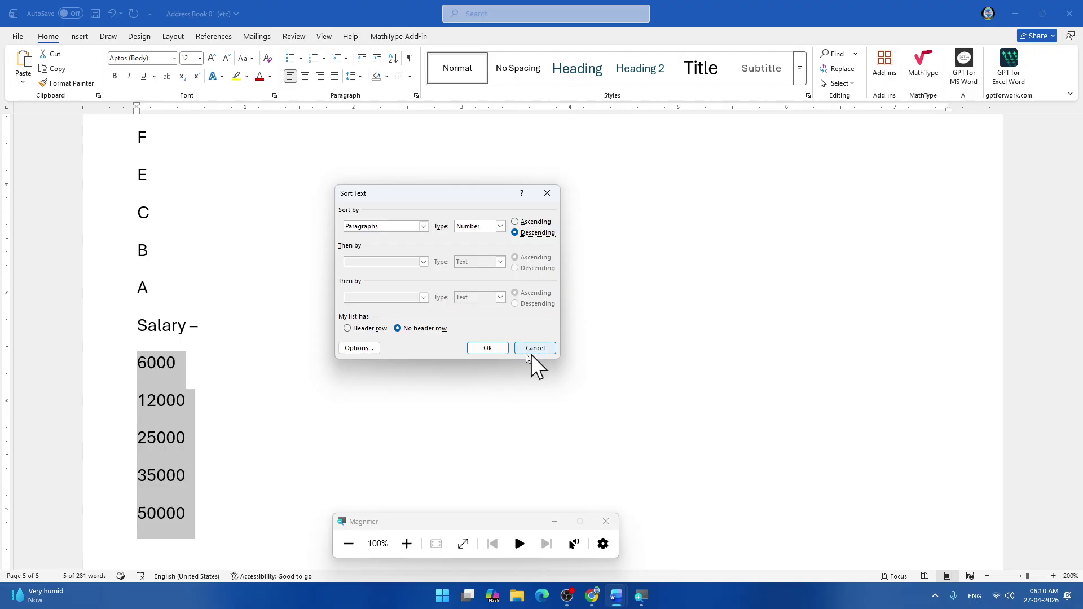
left_click(489, 349)
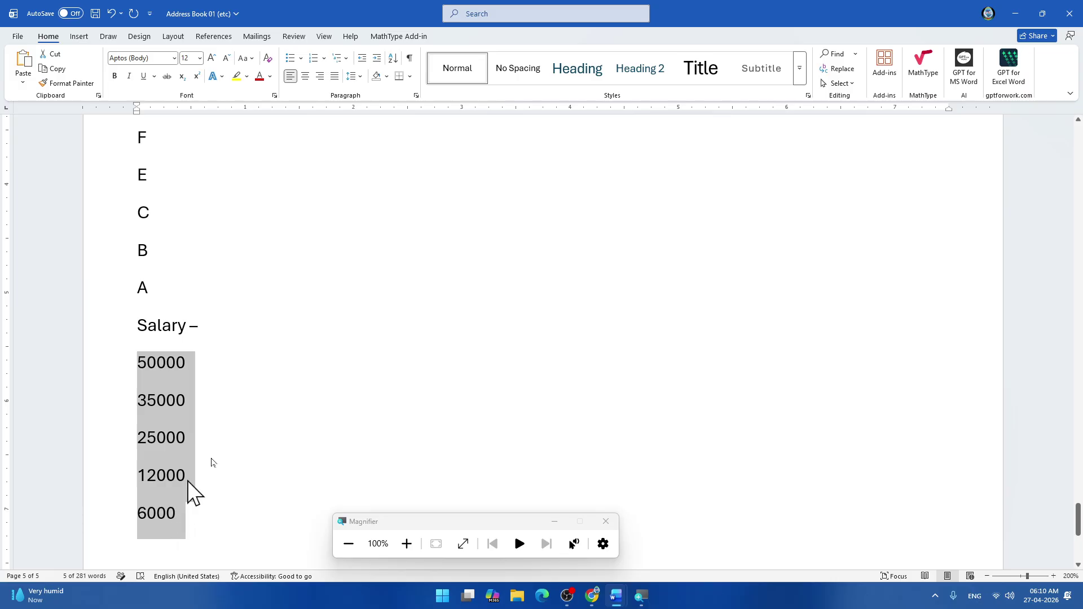
left_click(216, 413)
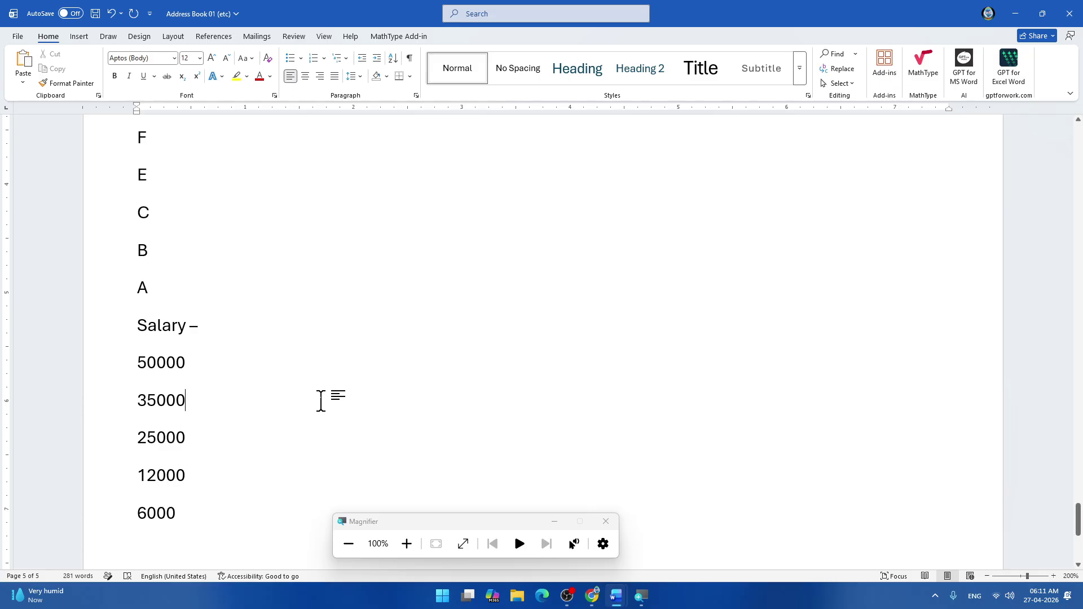
scroll(250, 368, "down", 2)
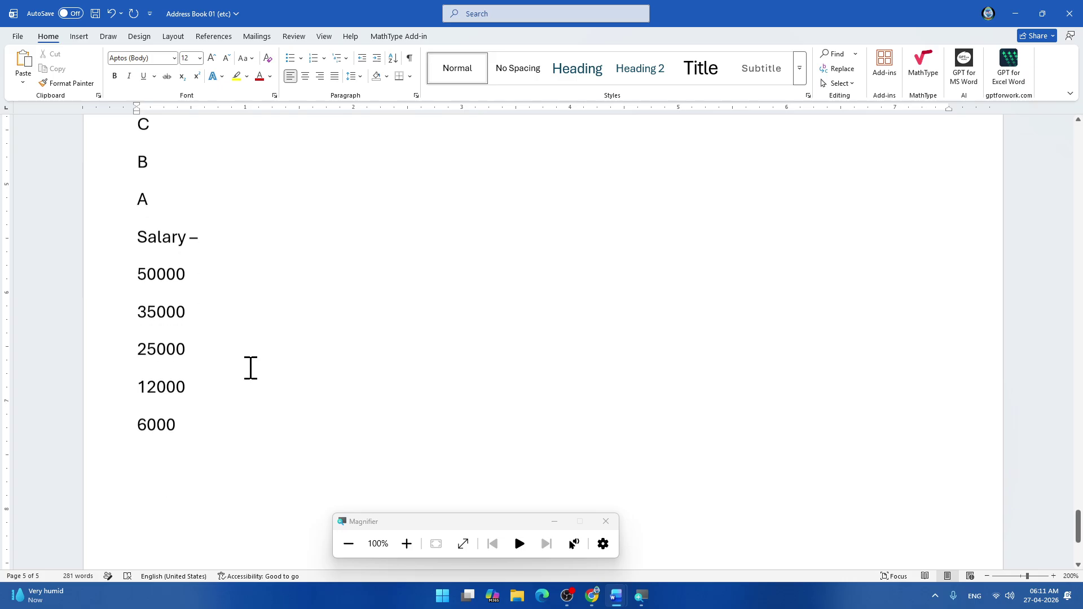
scroll(196, 402, "up", 20)
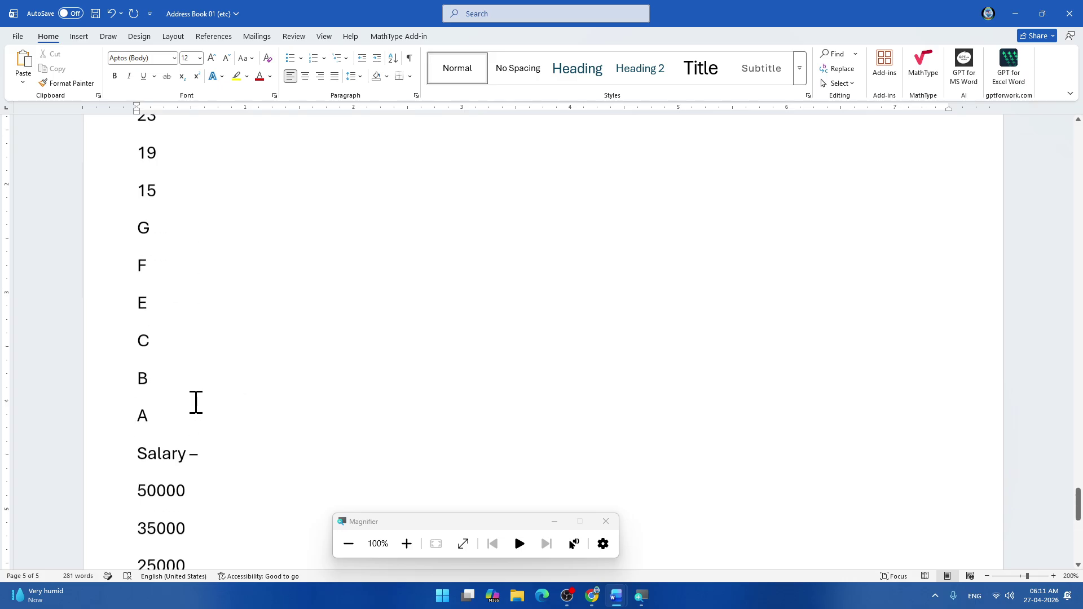
scroll(196, 403, "up", 5)
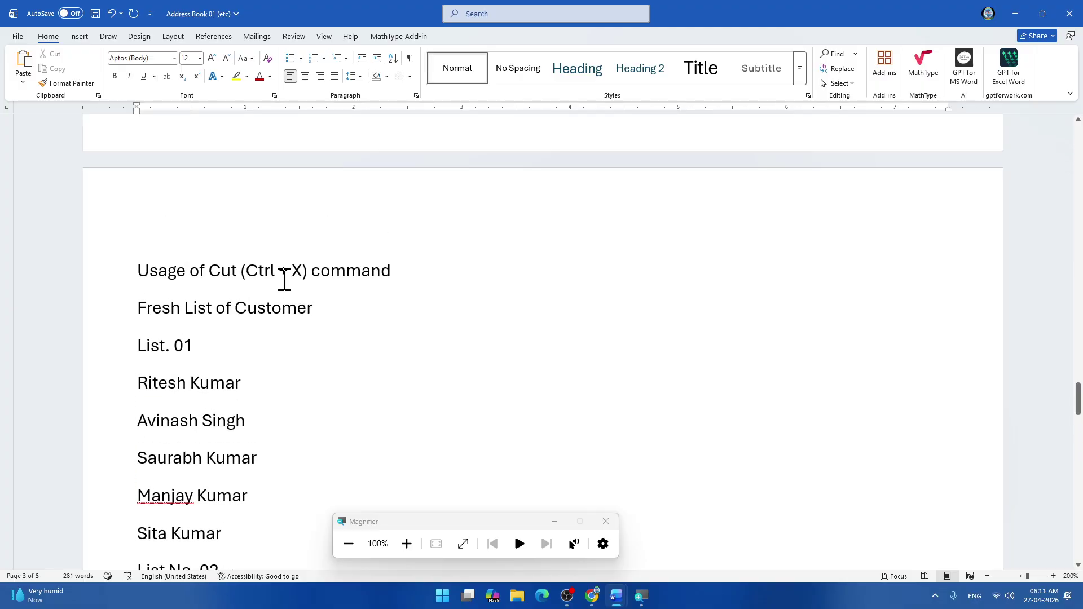
scroll(285, 280, "down", 15)
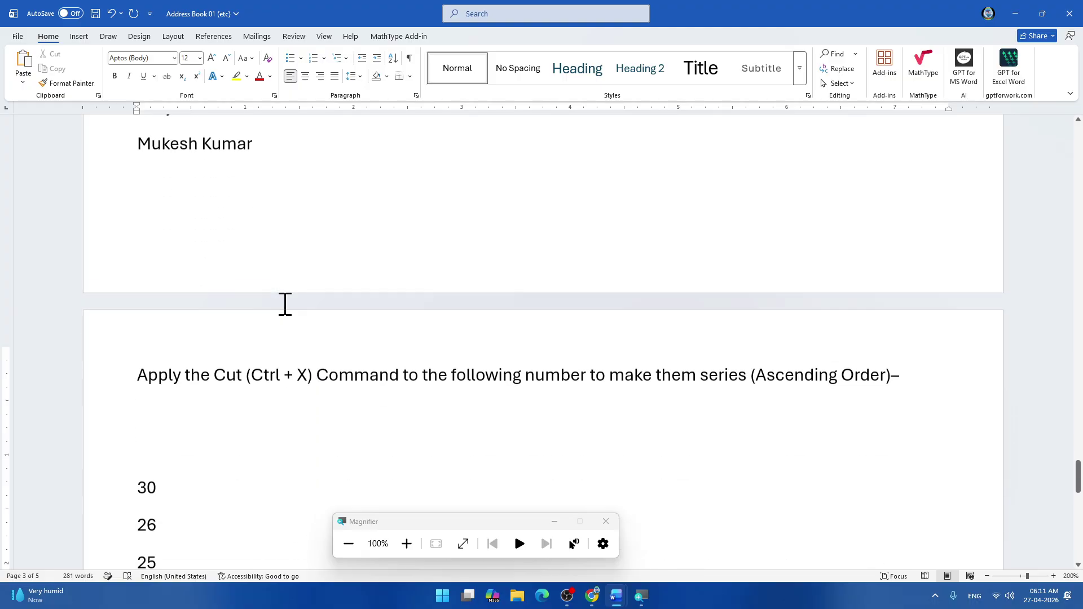
scroll(285, 305, "down", 5)
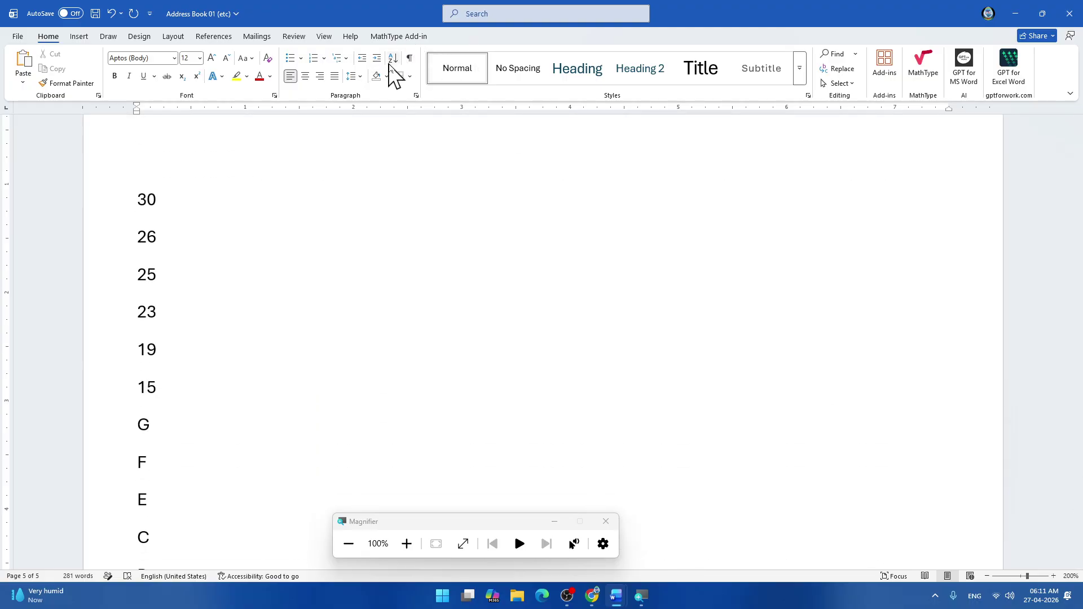
scroll(282, 372, "down", 2)
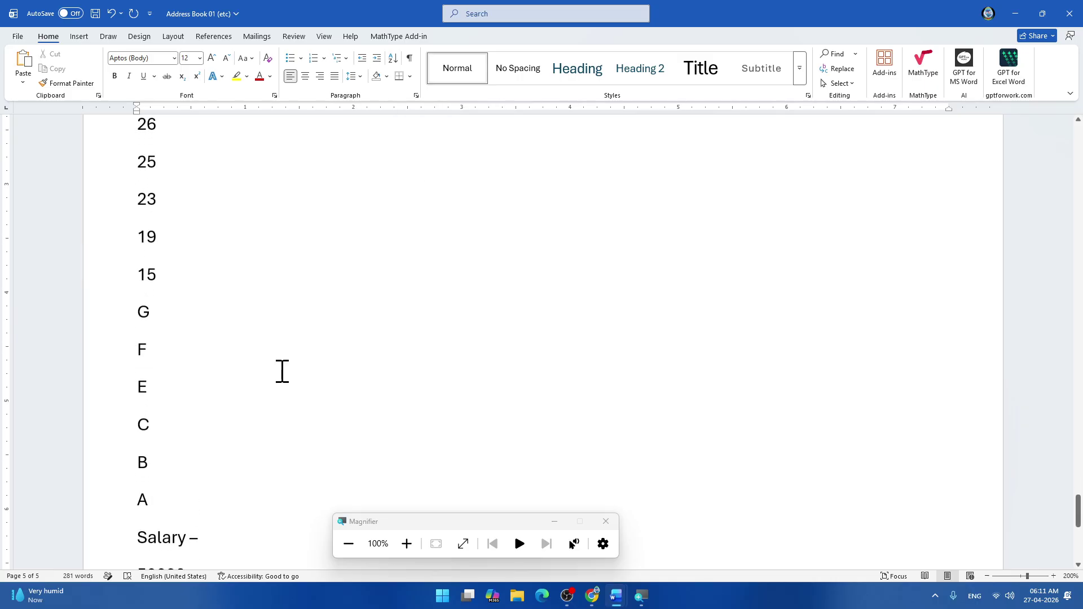
scroll(282, 372, "down", 10)
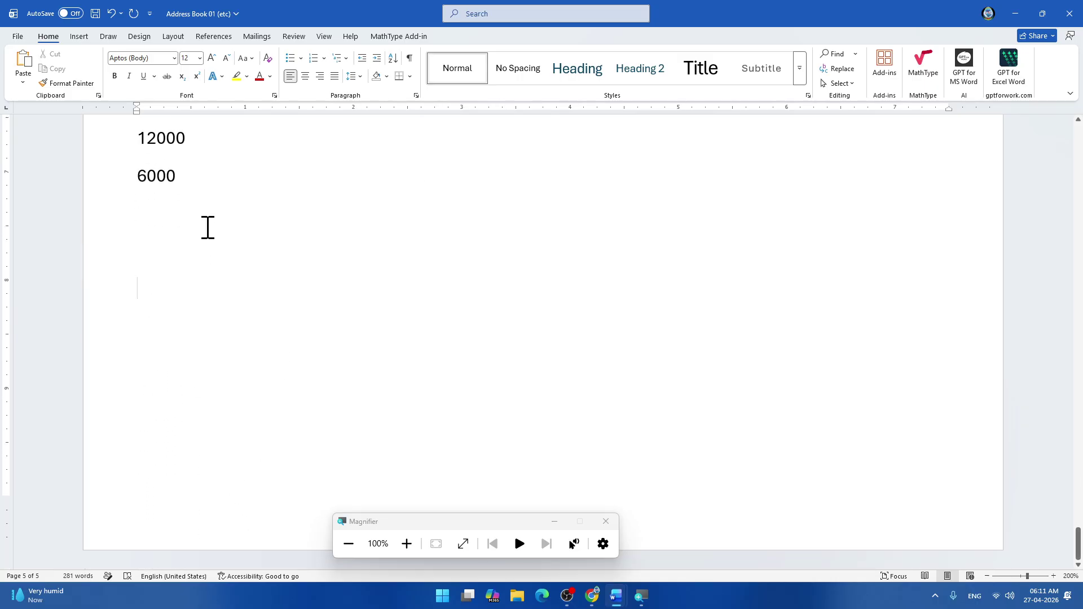
Type 'Note: -' on the empty line below the salaries and start a new line.
key("BackSpace")
type("S")
key("BackSpace")
type("Note")
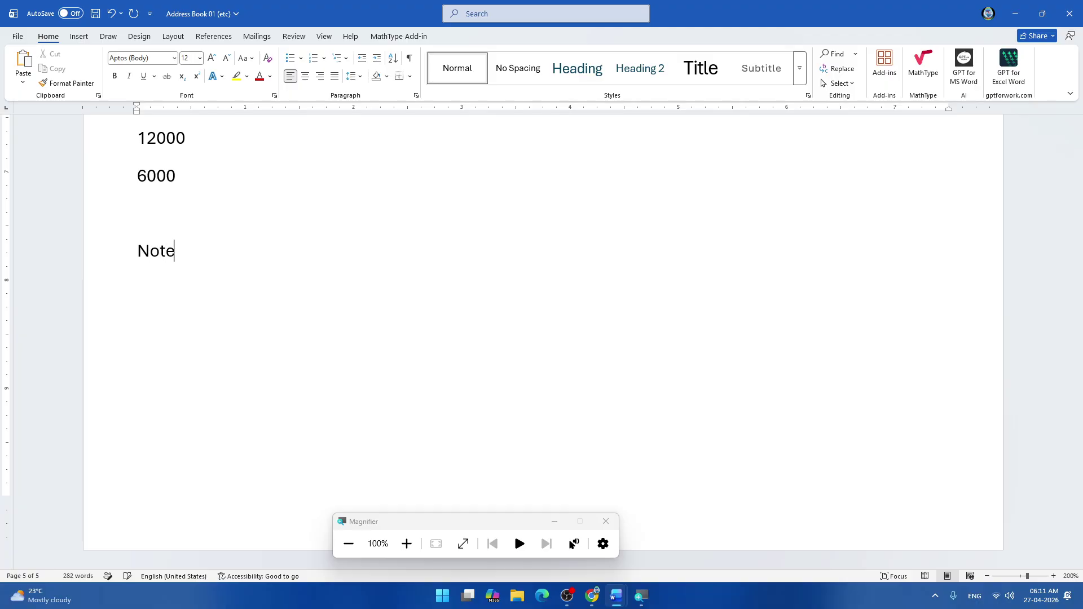
type(": -")
key("Return")
Apply a square bullet and type 'Sorting: - This option is used to arrange the'.
left_click(300, 58)
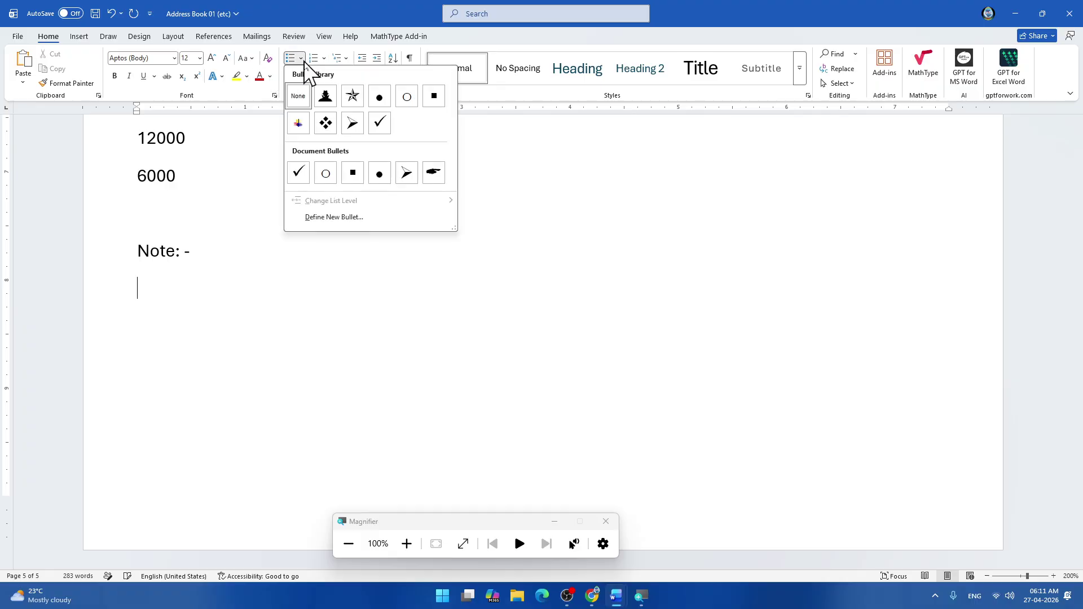
left_click(352, 173)
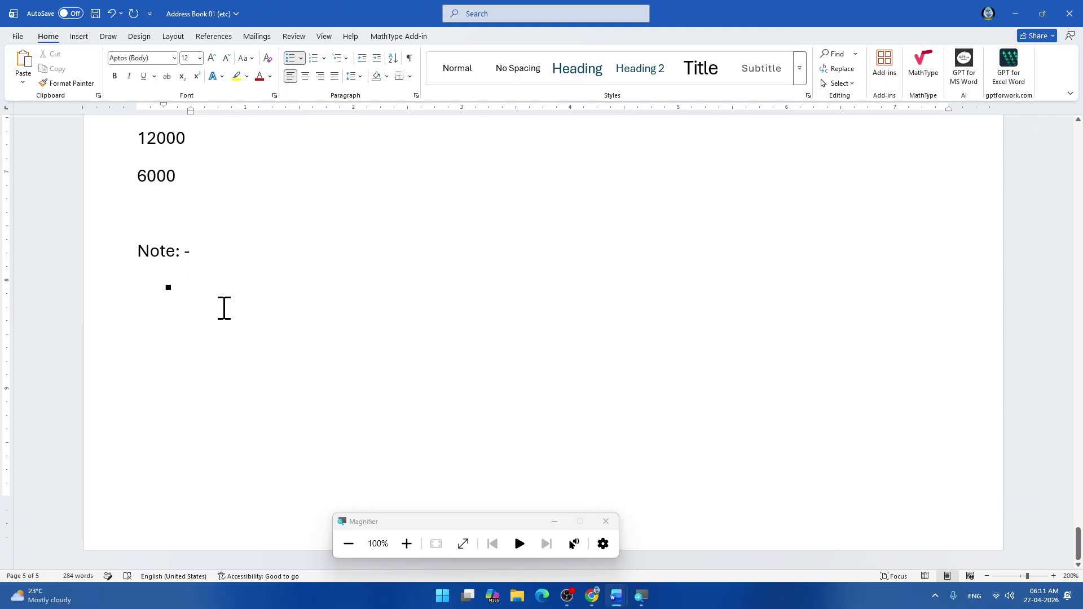
type("Sorting: -")
type("This opt")
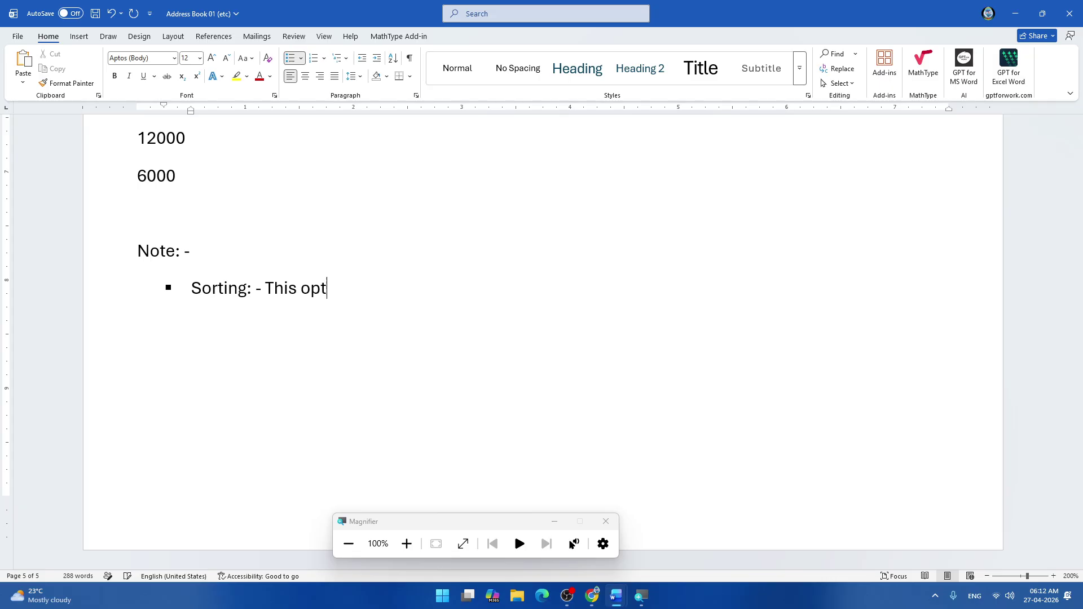
type("ion is  used to")
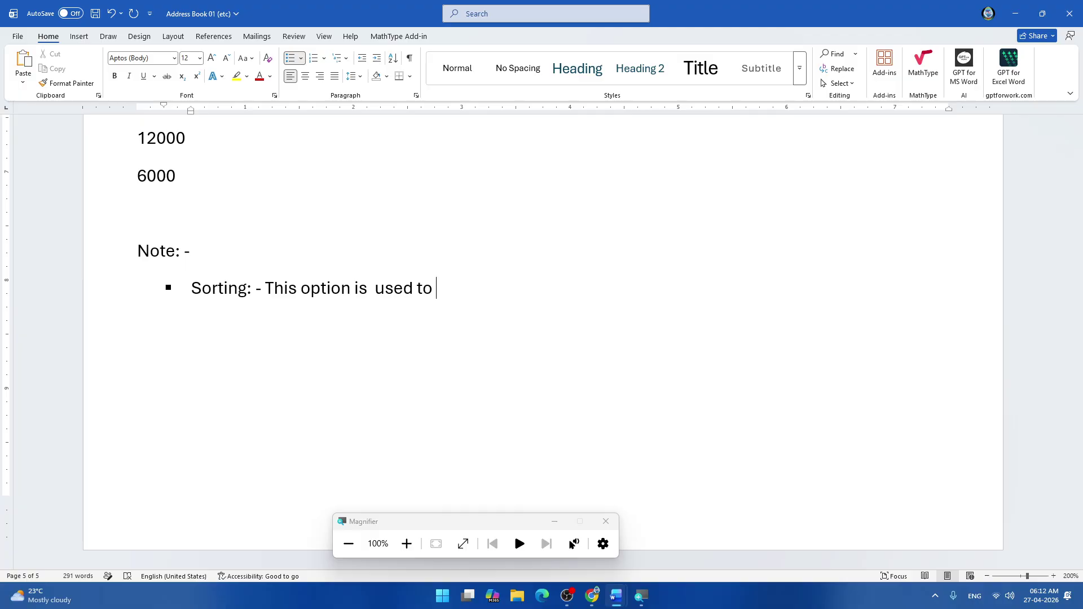
type("arrange the")
Continue the Sorting bullet with 'data in alphabetical or numerical order means by using this option', fixing typos.
scroll(333, 327, "up", 6)
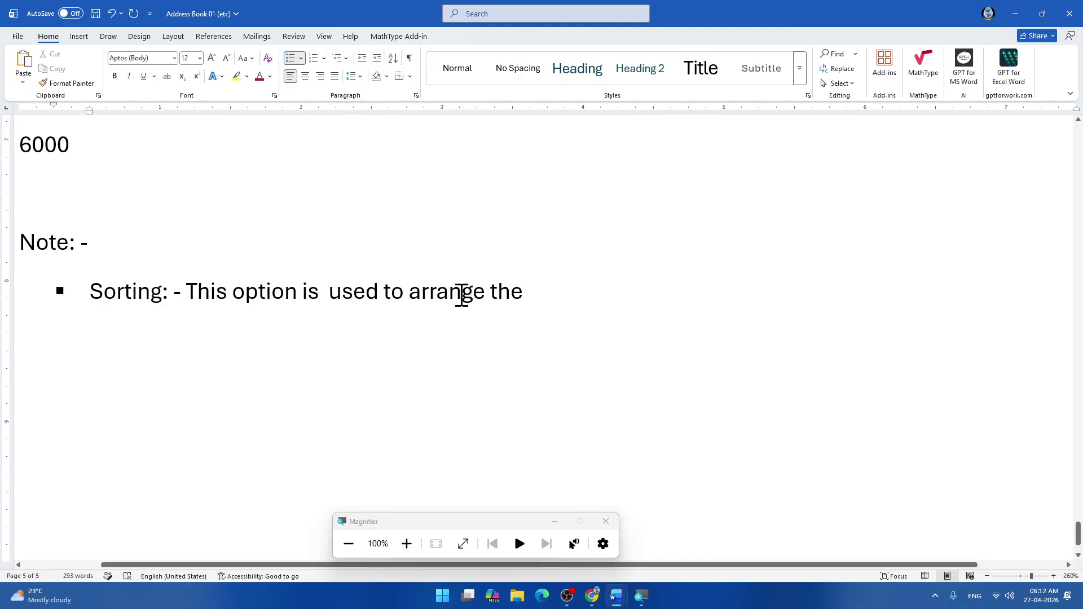
type("data")
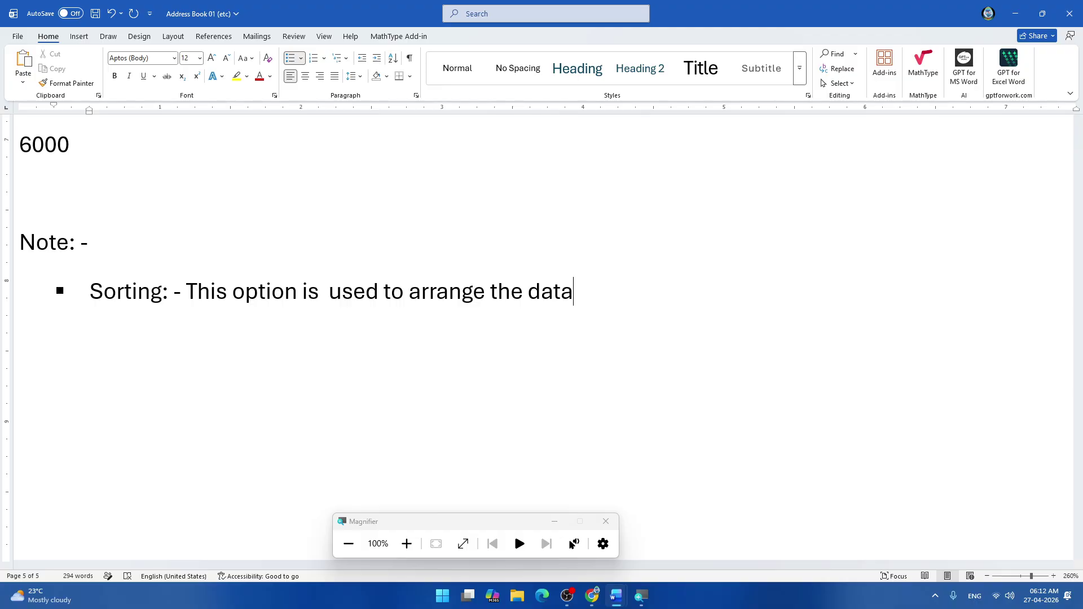
type(" in alphab")
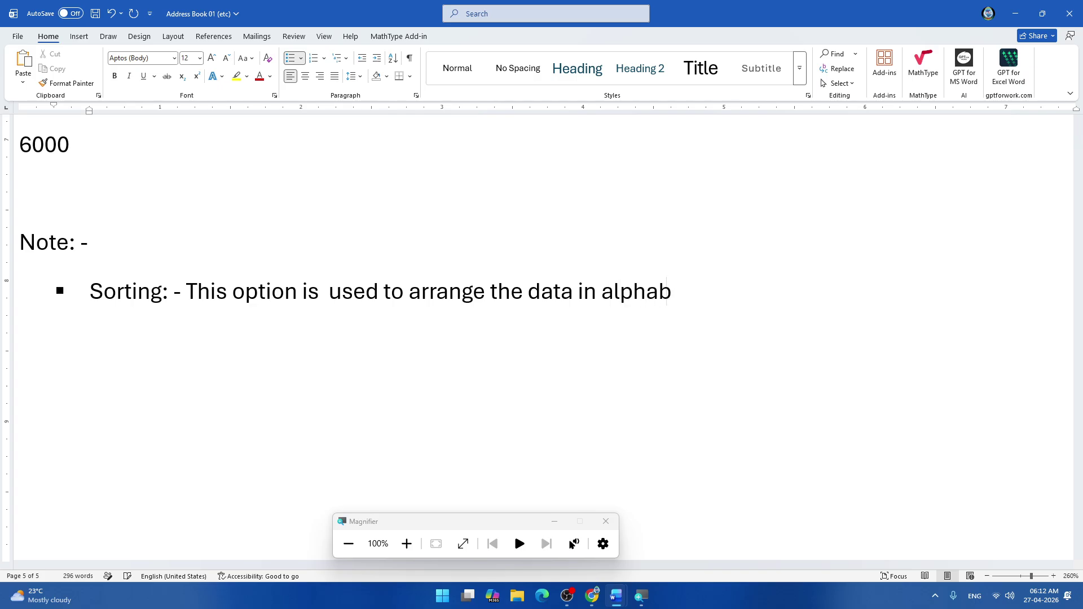
type("etical a")
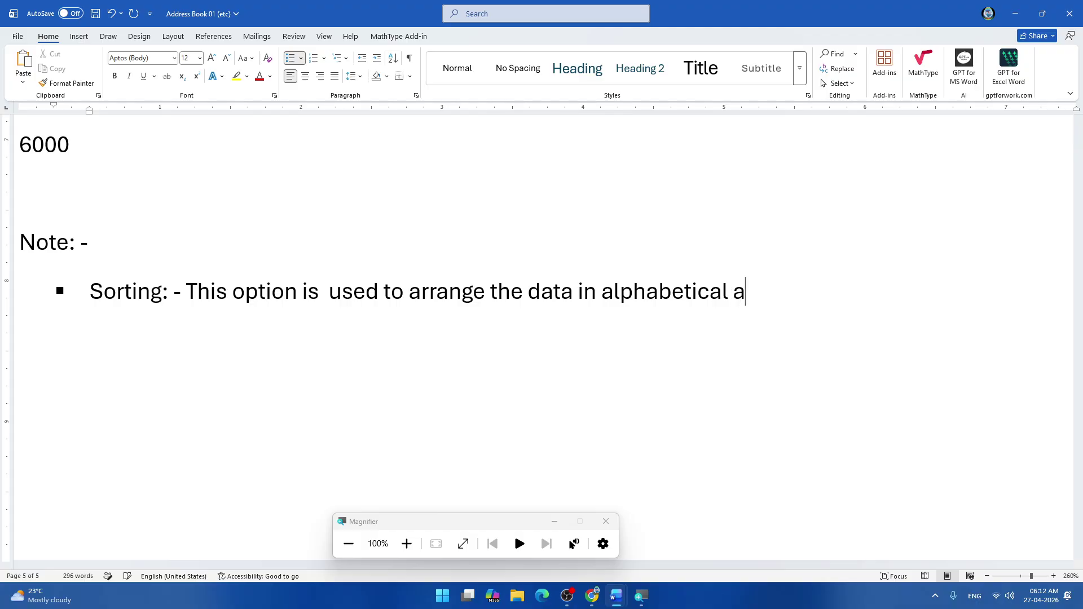
key("BackSpace")
type("or nume")
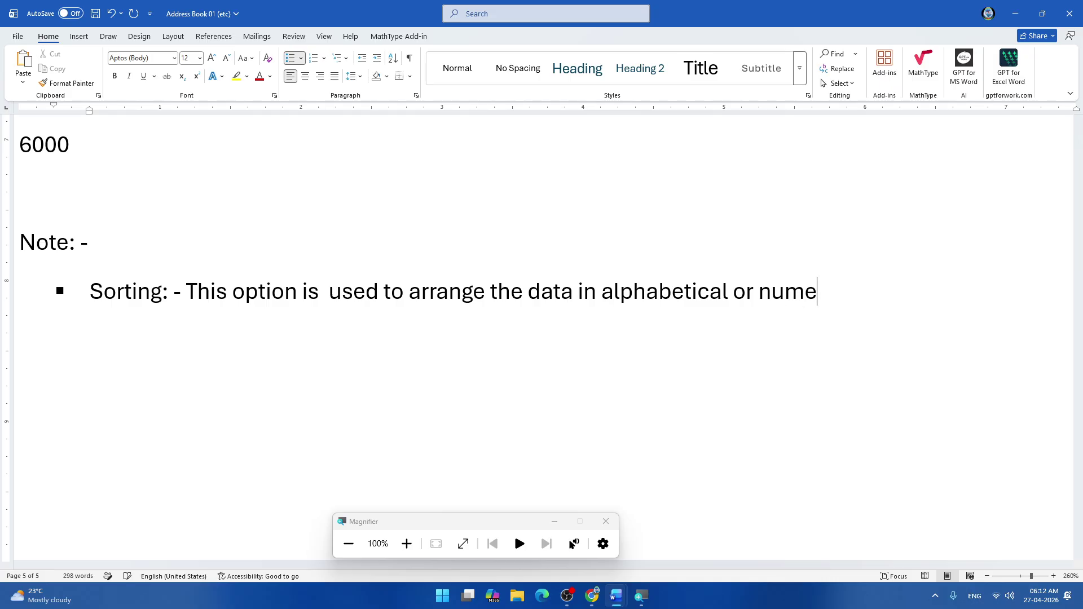
type("rical order")
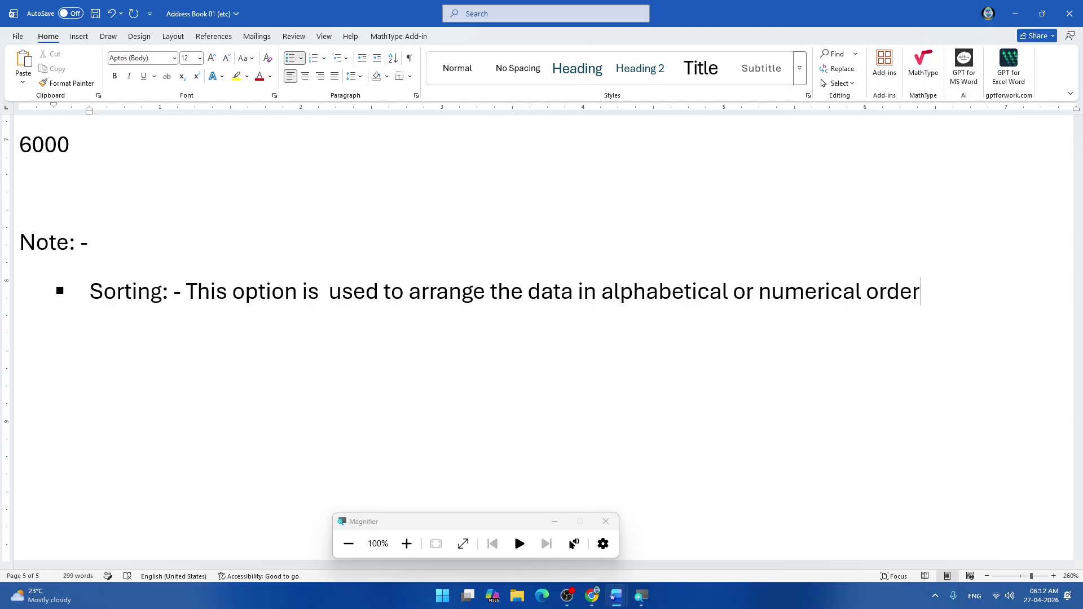
type(" mena")
key("BackSpace")
key("BackSpace")
type("ans ")
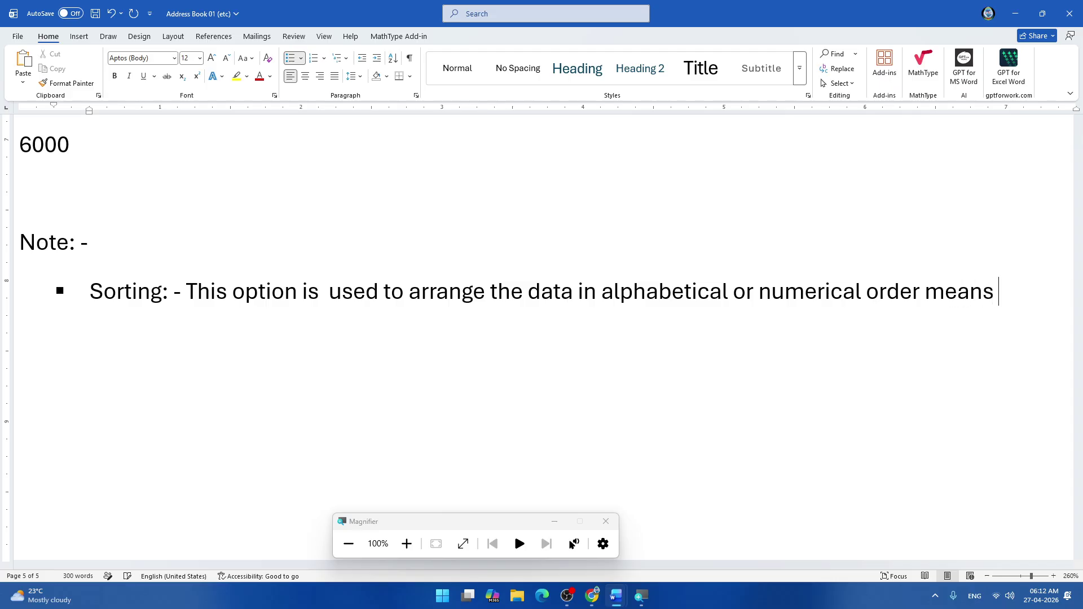
type("by using ")
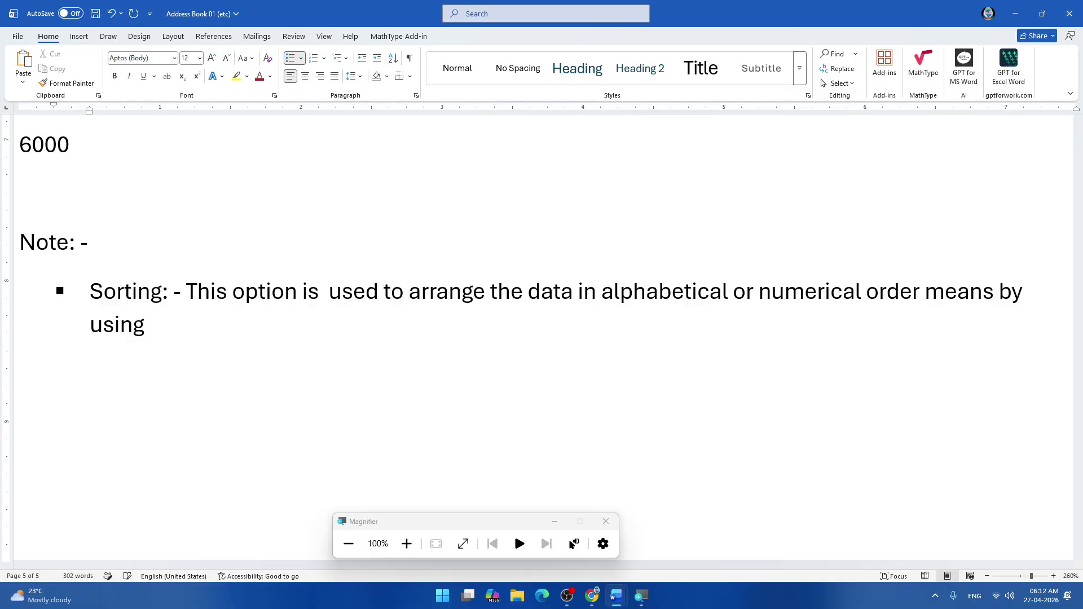
type("this otion")
key("BackSpace")
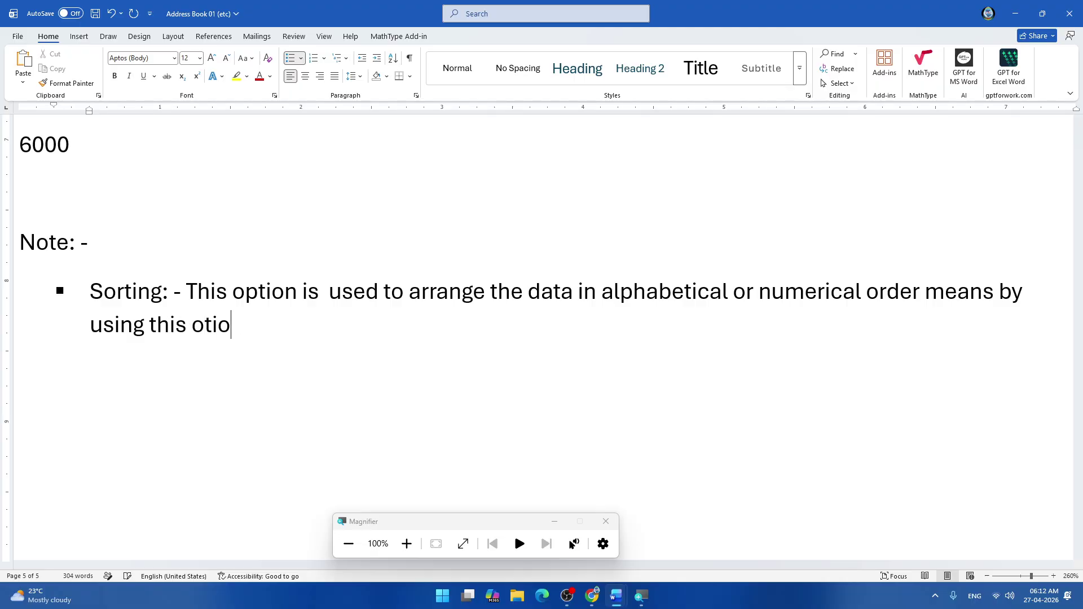
key("BackSpace")
key("BackSpace")
key("BackSpace")
type("ption we can ")
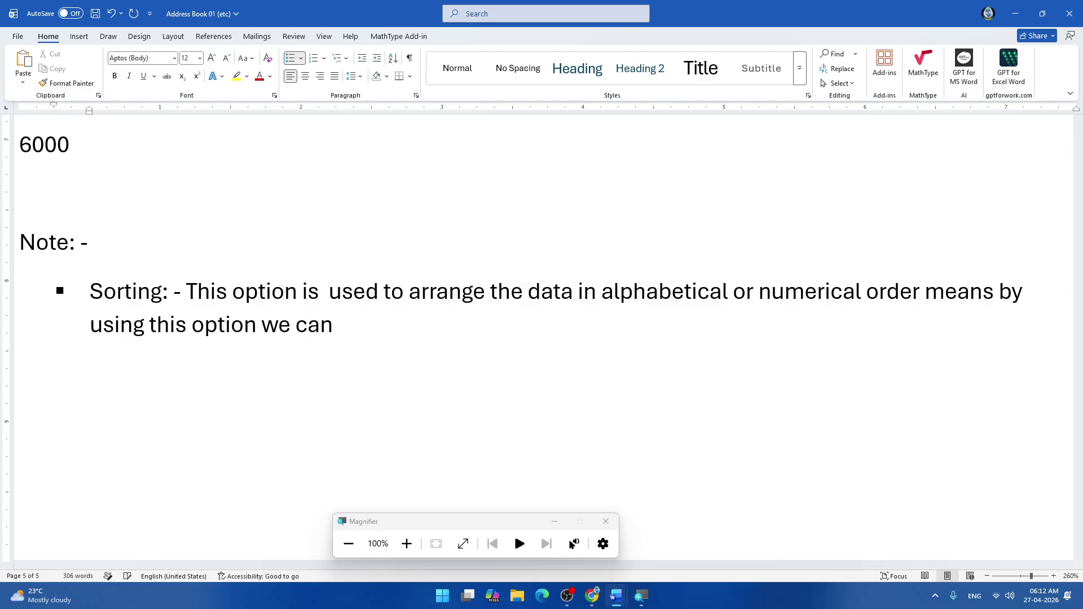
type("arragn")
Finish with 'we can arrange our data in ascending or descending order.' and select the 'Sorting:' label.
key("BackSpace")
key("BackSpace")
type("nge ")
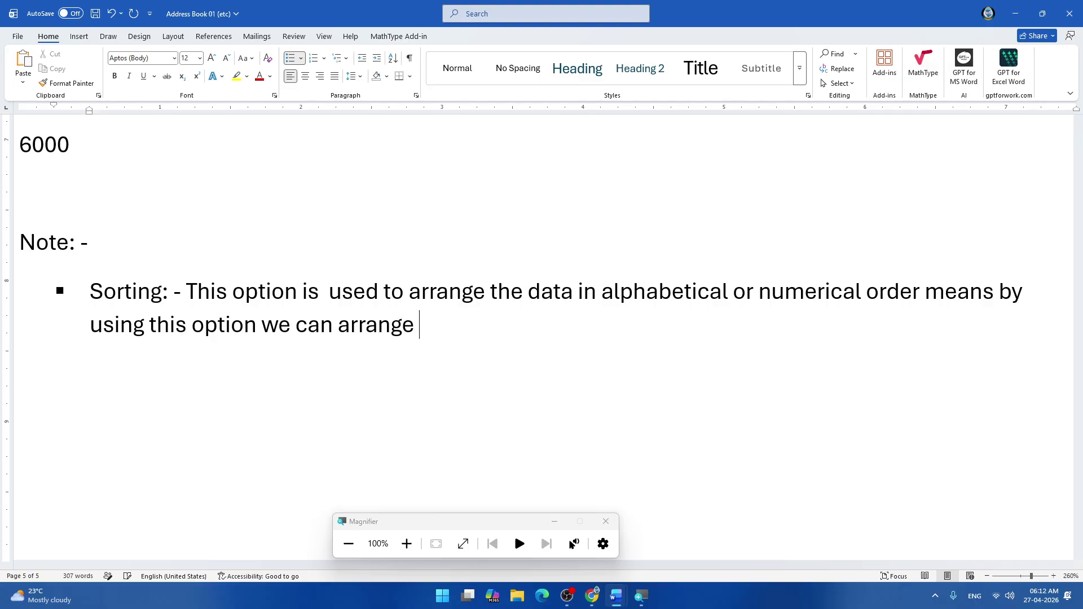
type("or")
key("BackSpace")
type("ur data ")
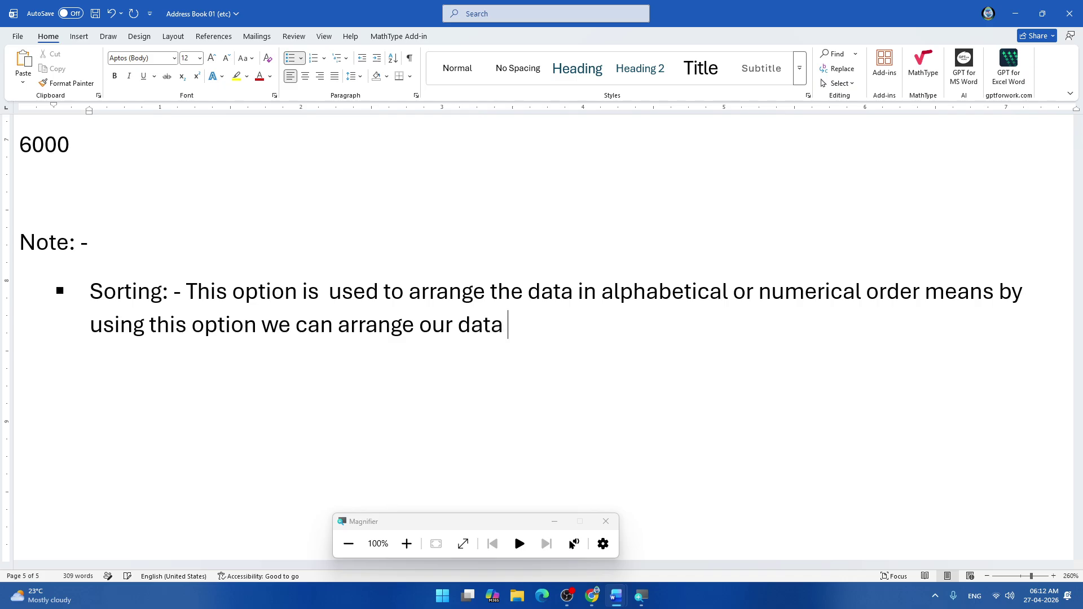
type("in ascending")
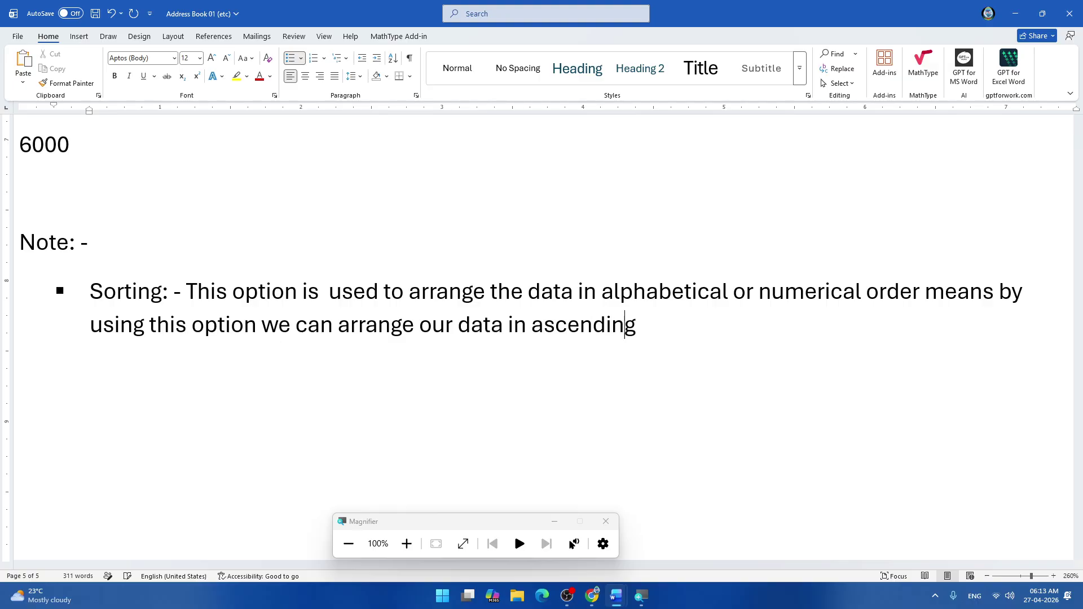
type(" an")
key("BackSpace")
key("BackSpace")
type("or descding")
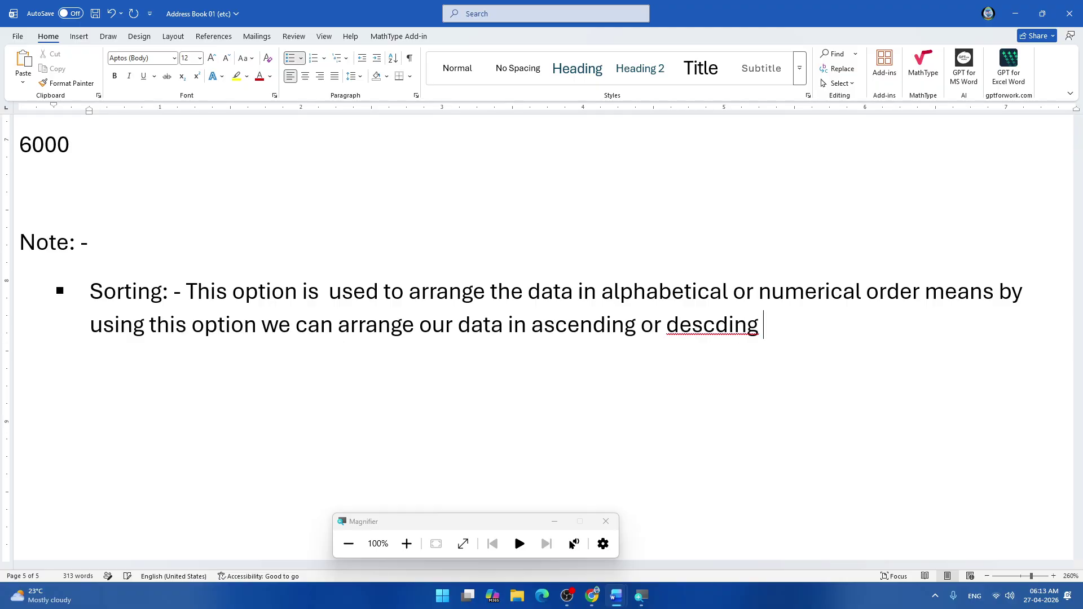
key("BackSpace")
key("BackSpace")
key("BackSpace")
key("BackSpace")
key("BackSpace")
type("ending ")
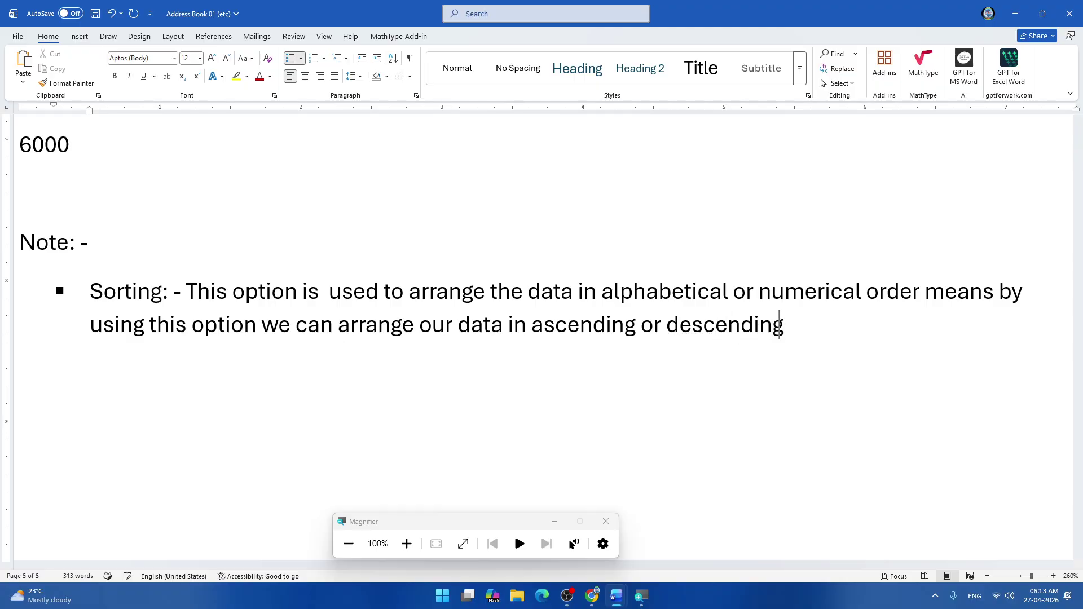
type("order.")
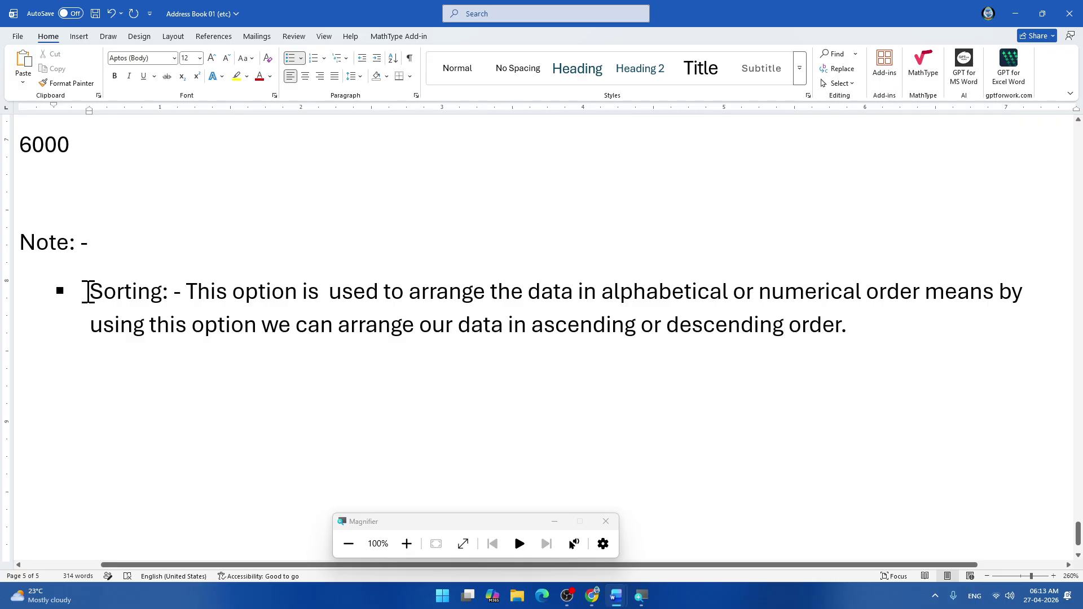
left_click_drag(88, 292, 186, 296)
Deselect the label and switch to the Computer Practical 24-25 (Nov.) Word document.
left_click(905, 322)
key("alt+Tab")
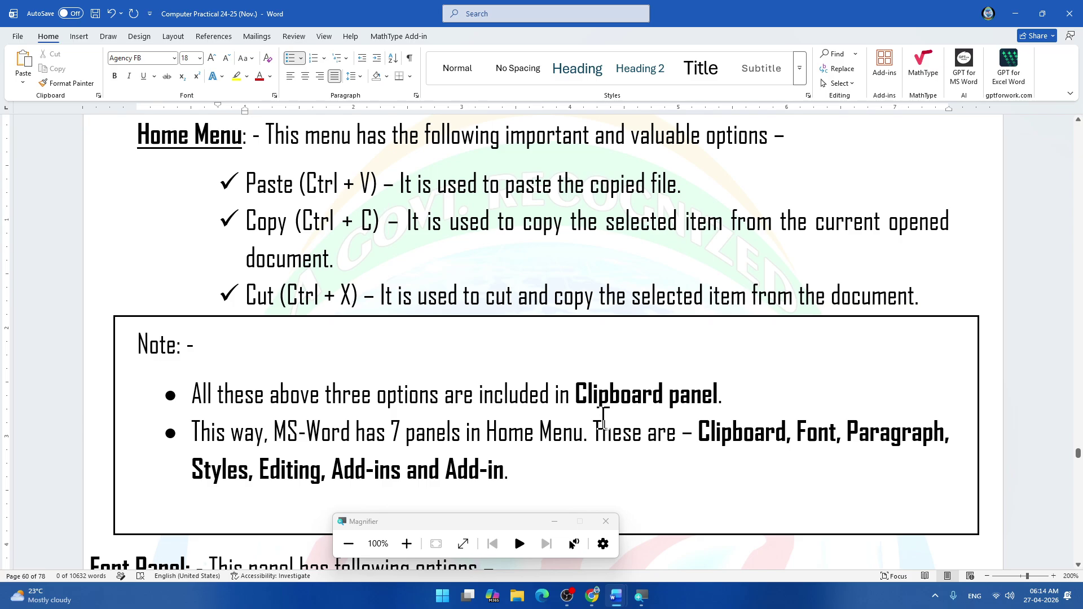
Scroll through the Font Panel notes from Super Script to Change Case, then close the Magnifier.
scroll(592, 361, "down", 3)
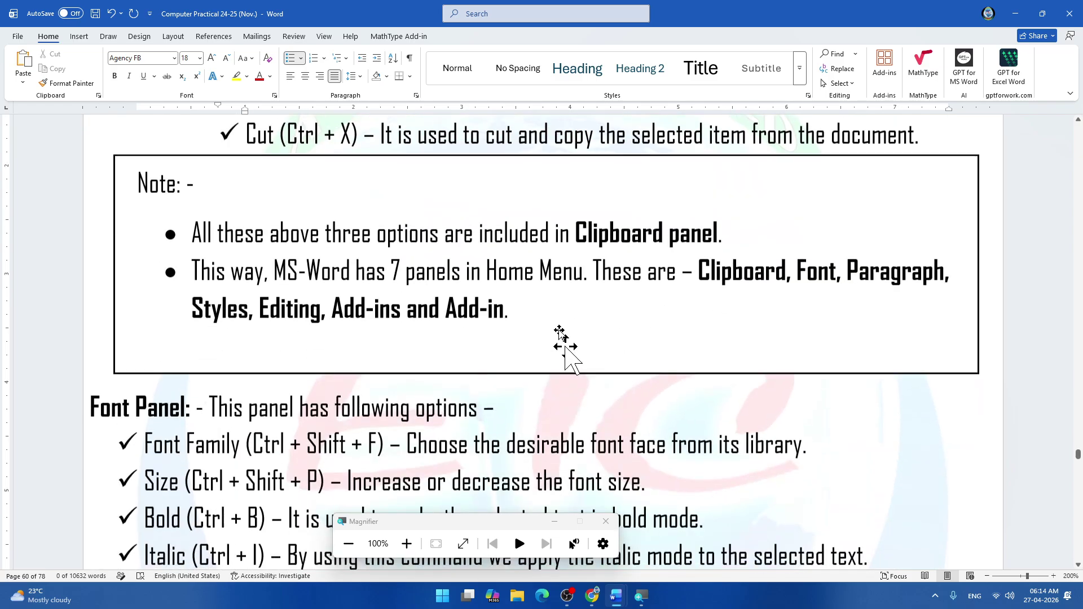
scroll(261, 347, "down", 4)
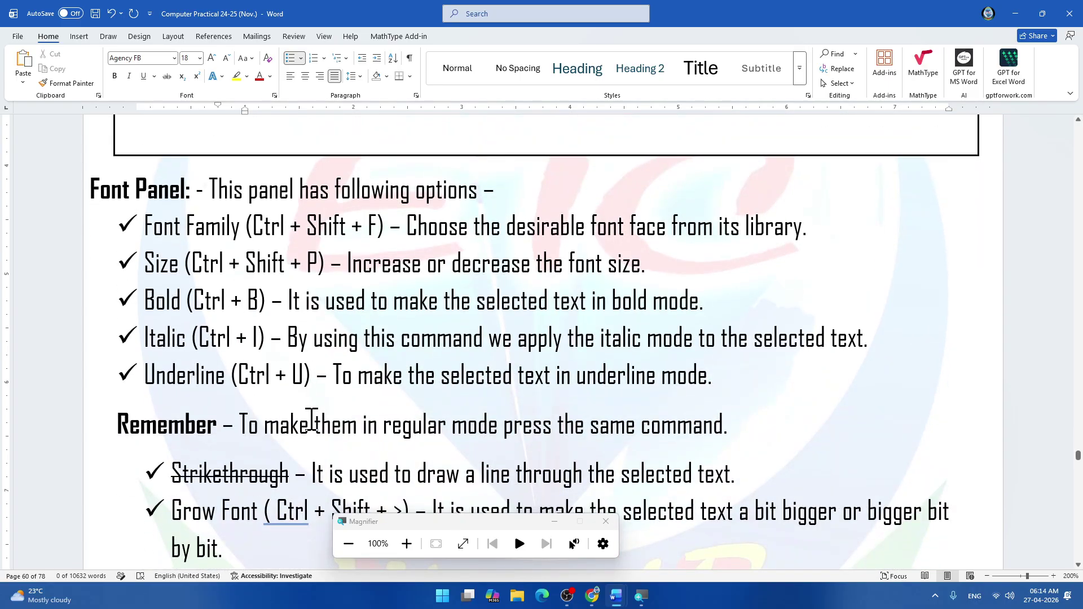
scroll(312, 421, "down", 4)
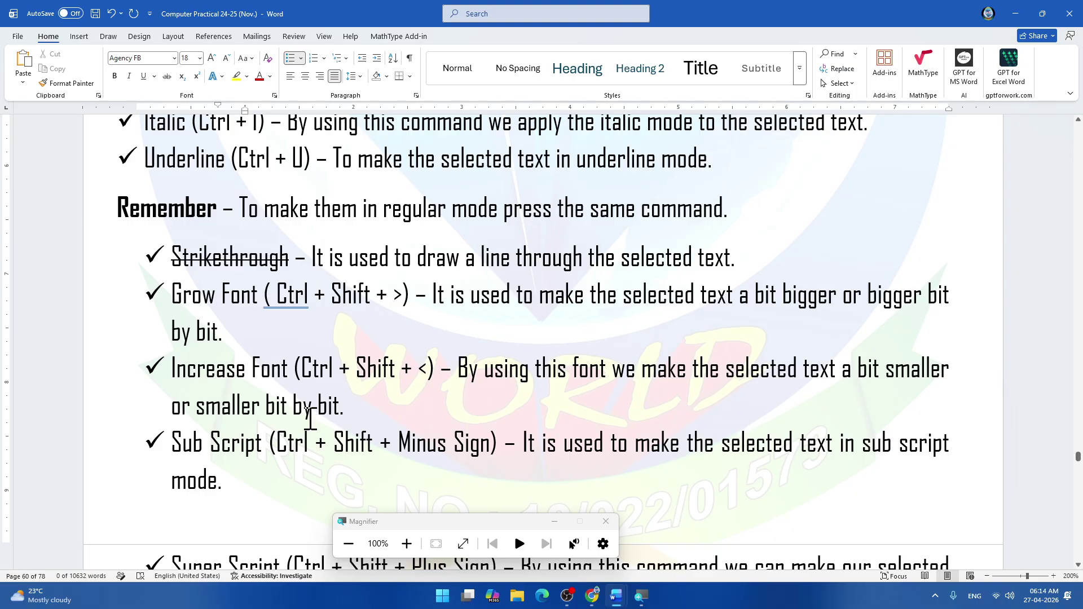
scroll(310, 420, "down", 2)
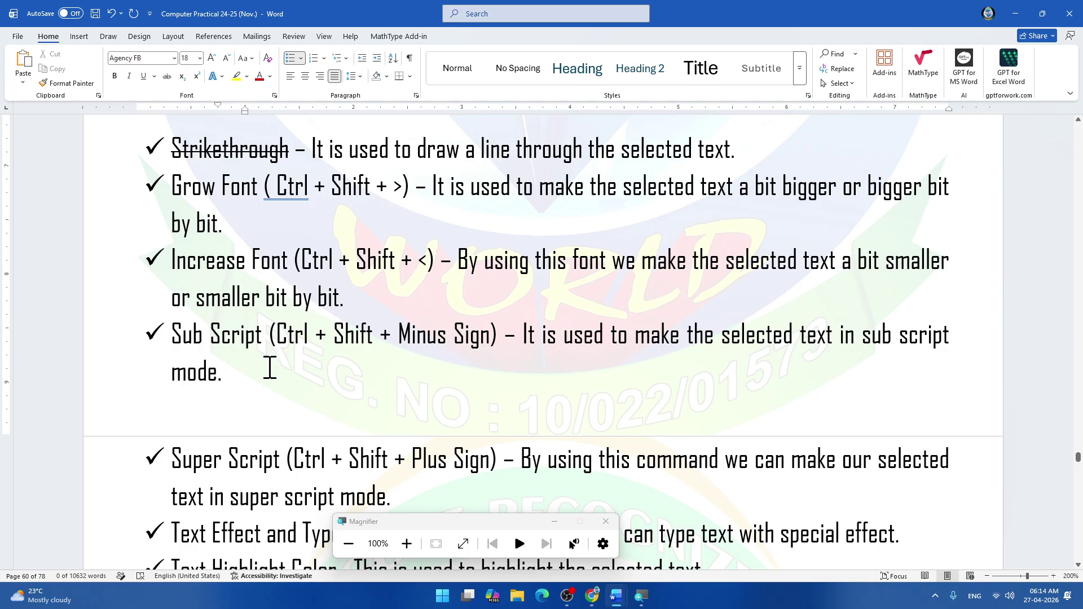
scroll(265, 411, "up", 10)
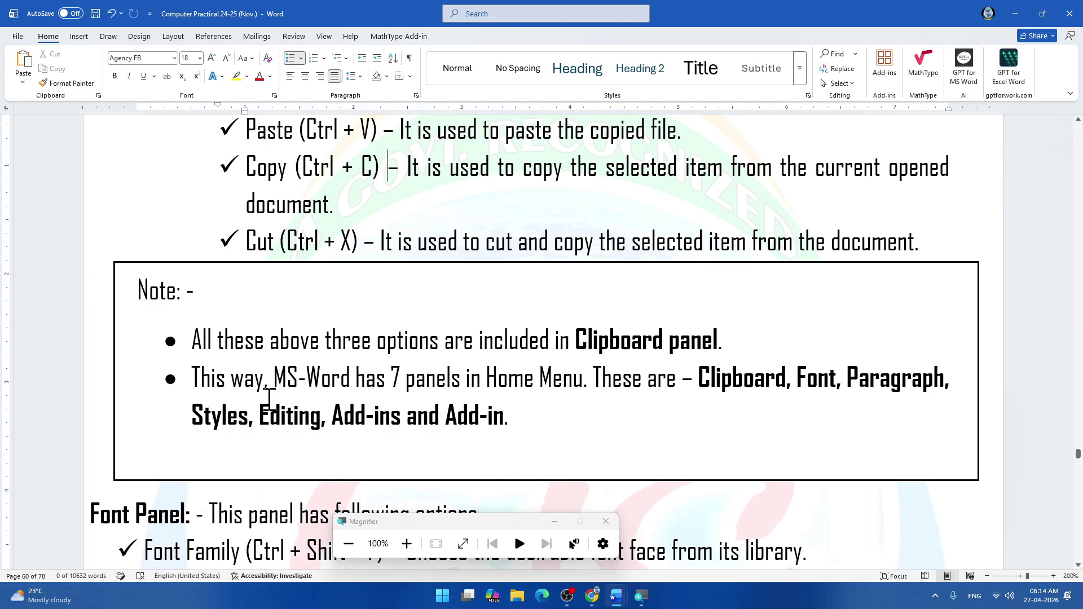
scroll(268, 399, "down", 3)
scroll(270, 400, "up", 6)
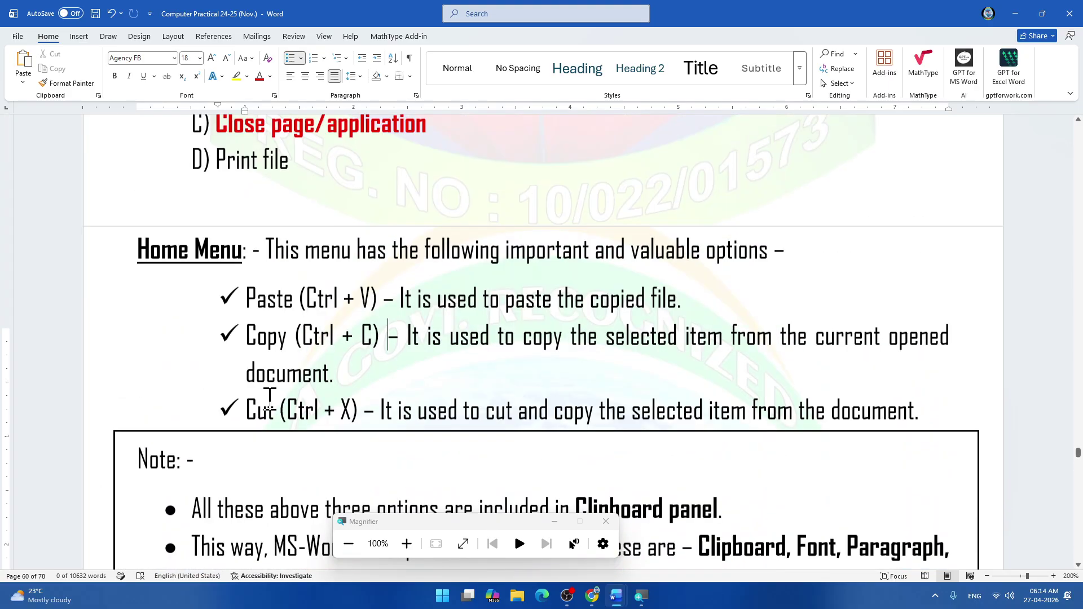
scroll(270, 399, "up", 1)
scroll(361, 261, "down", 1)
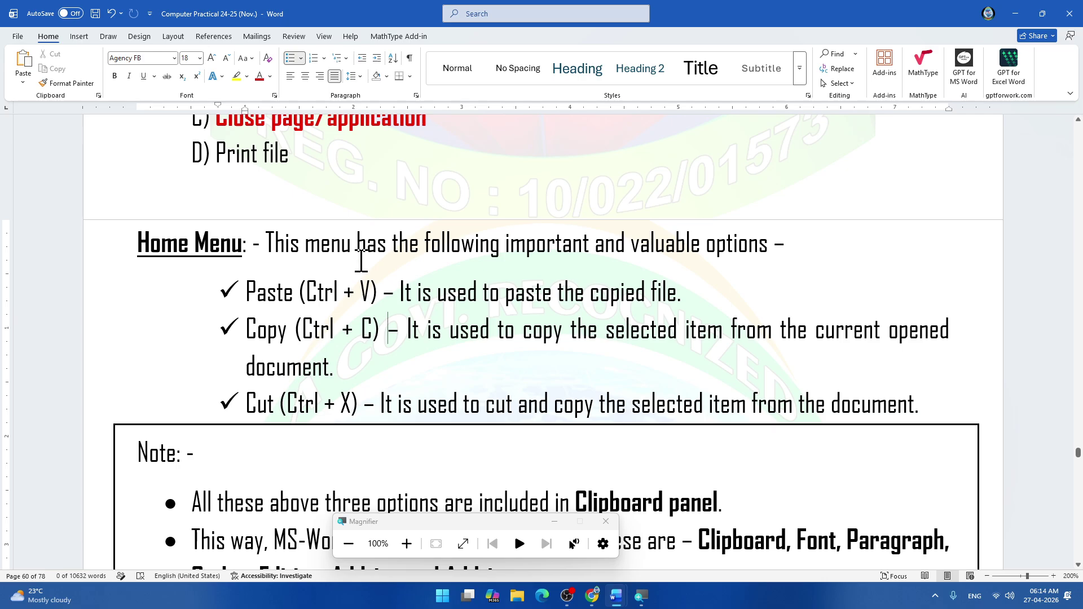
scroll(361, 260, "down", 2)
scroll(368, 295, "down", 2)
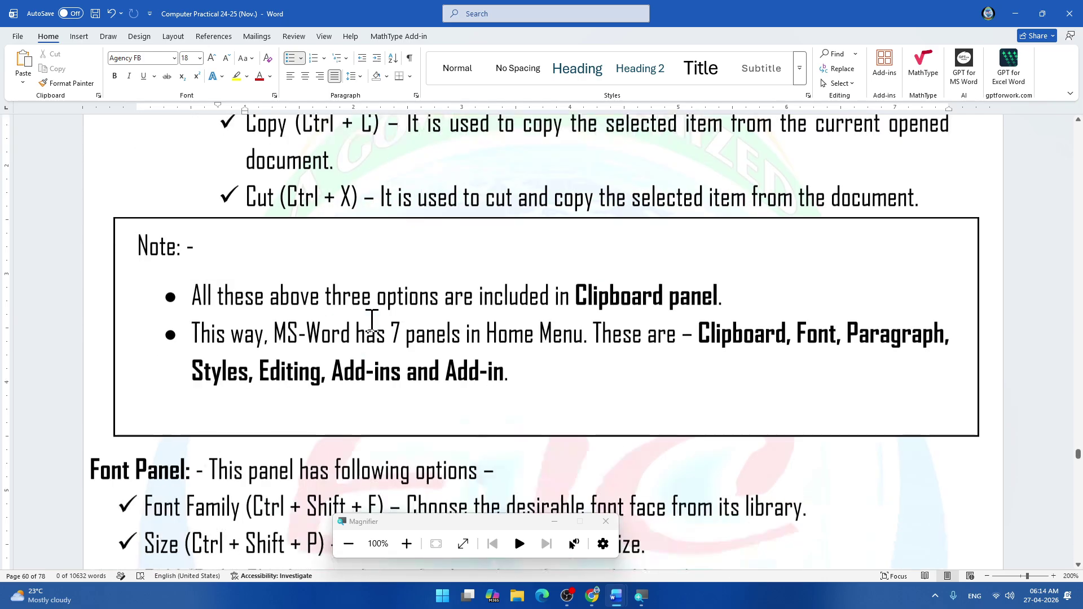
scroll(372, 321, "down", 6)
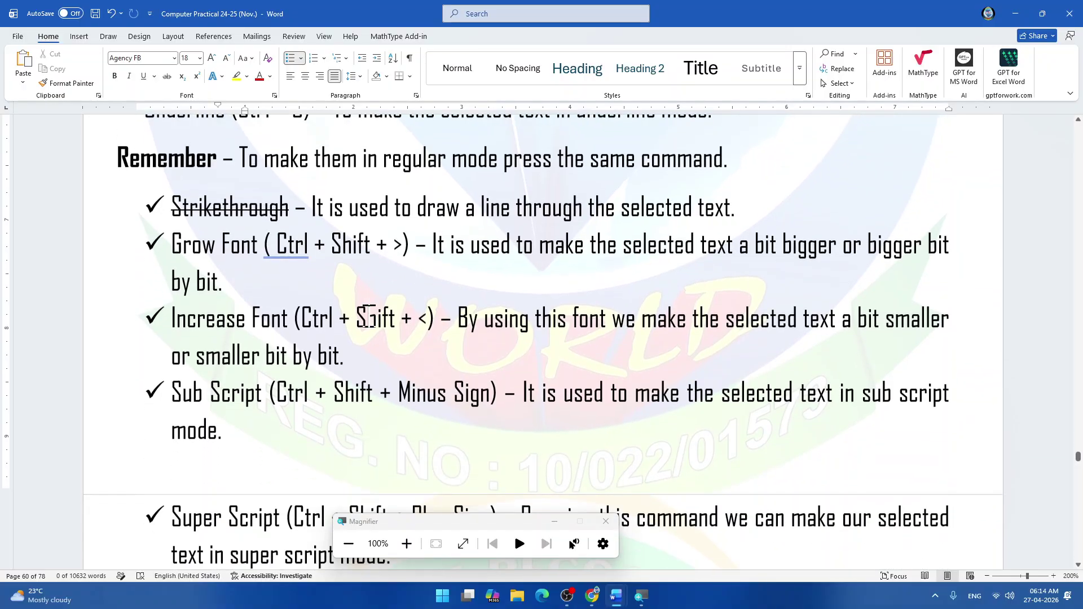
scroll(368, 317, "down", 1)
scroll(368, 317, "down", 4)
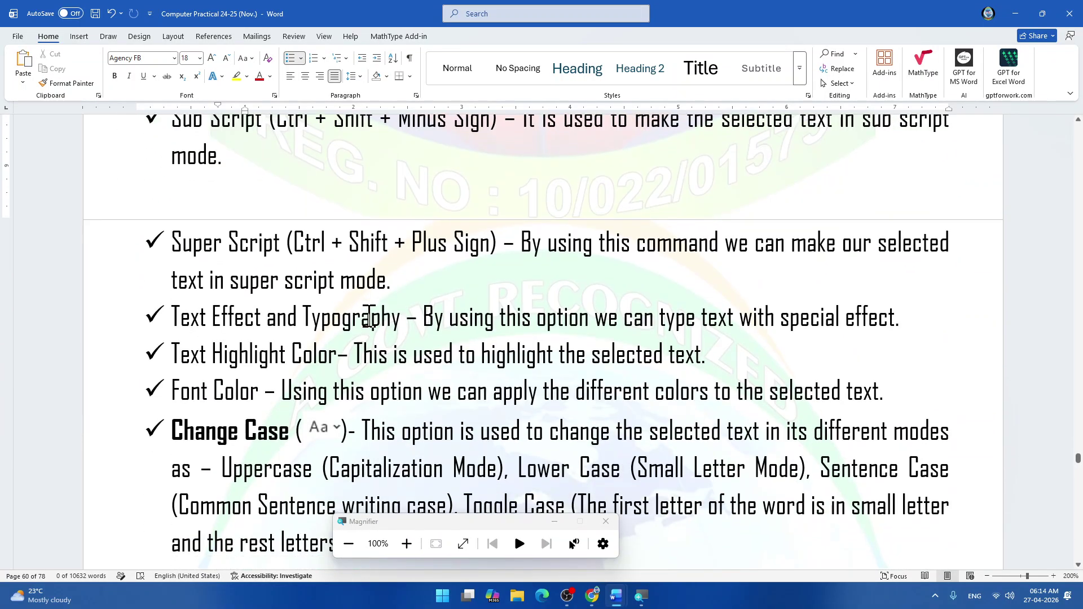
scroll(369, 317, "down", 1)
scroll(366, 316, "up", 1)
left_click(606, 522)
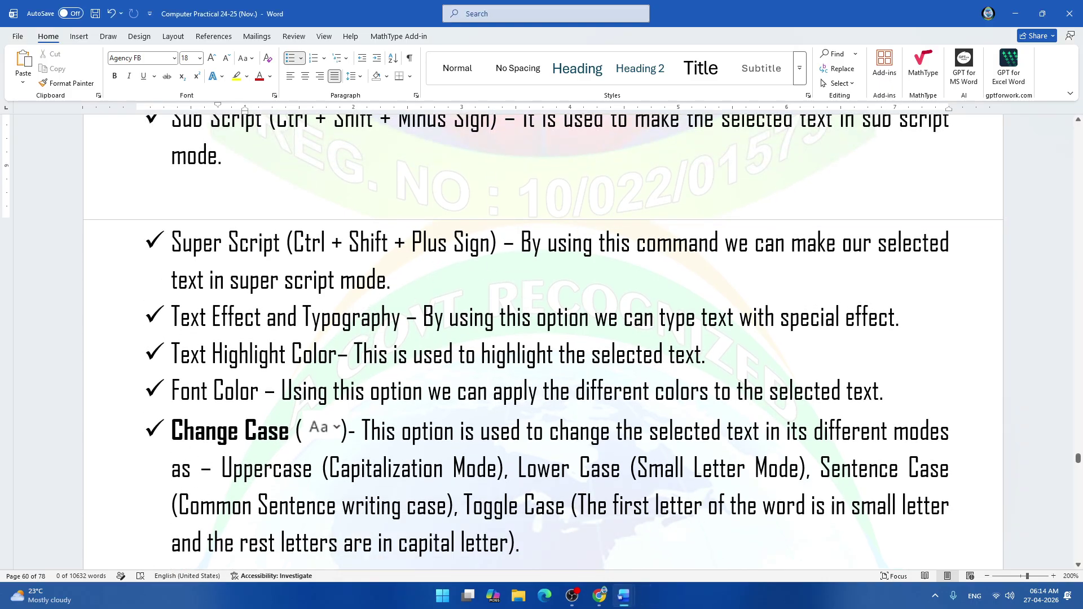
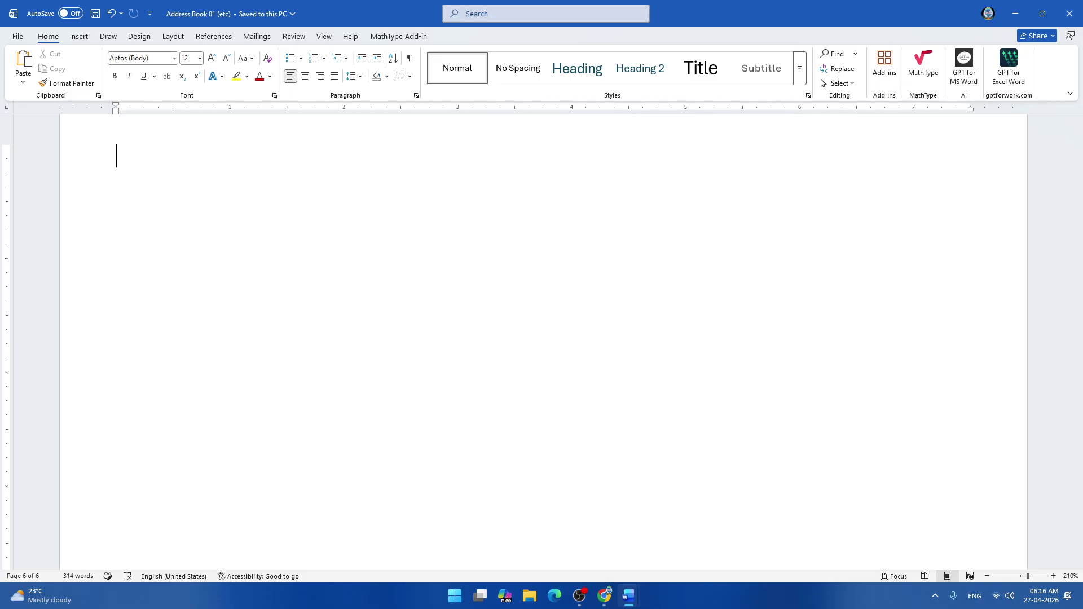
Type the heading 'How to use the Rand () Command', correcting typos along the way.
type("How to used the")
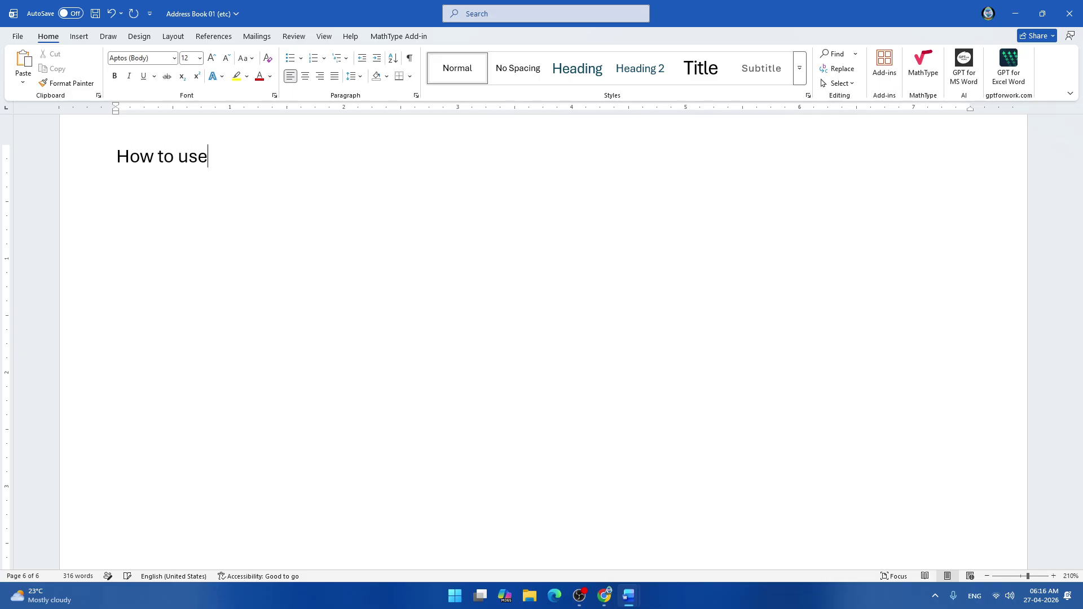
key("BackSpace")
key("BackSpace")
key("BackSpace")
key("BackSpace")
key("BackSpace")
type("the ")
type("=")
key("BackSpace")
type("-")
key("BackSpace")
key("BackSpace")
type("=")
key("BackSpace")
type("Rand () Comm")
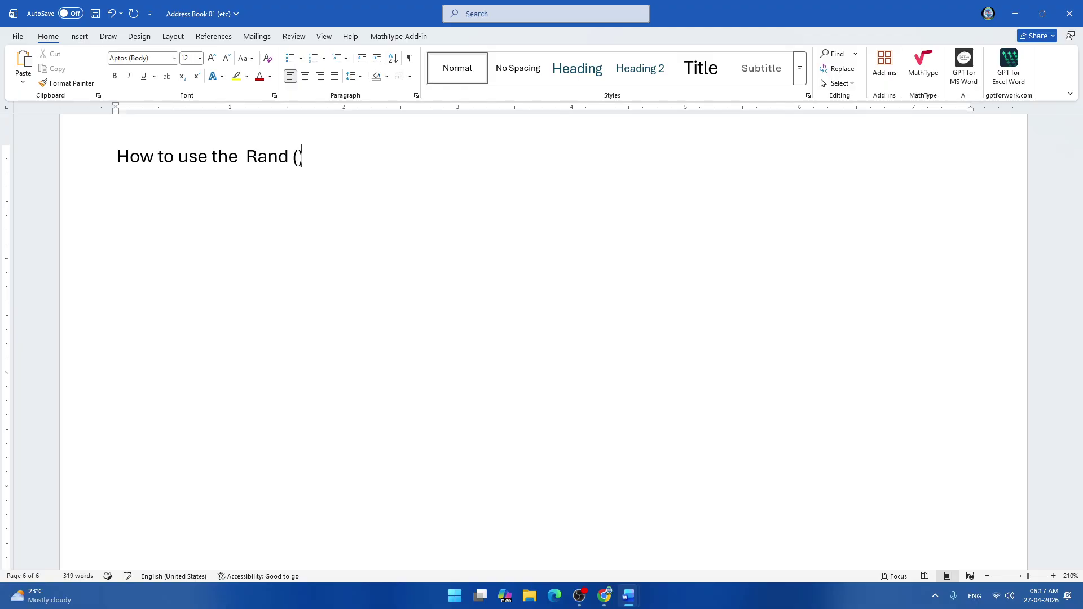
type("and")
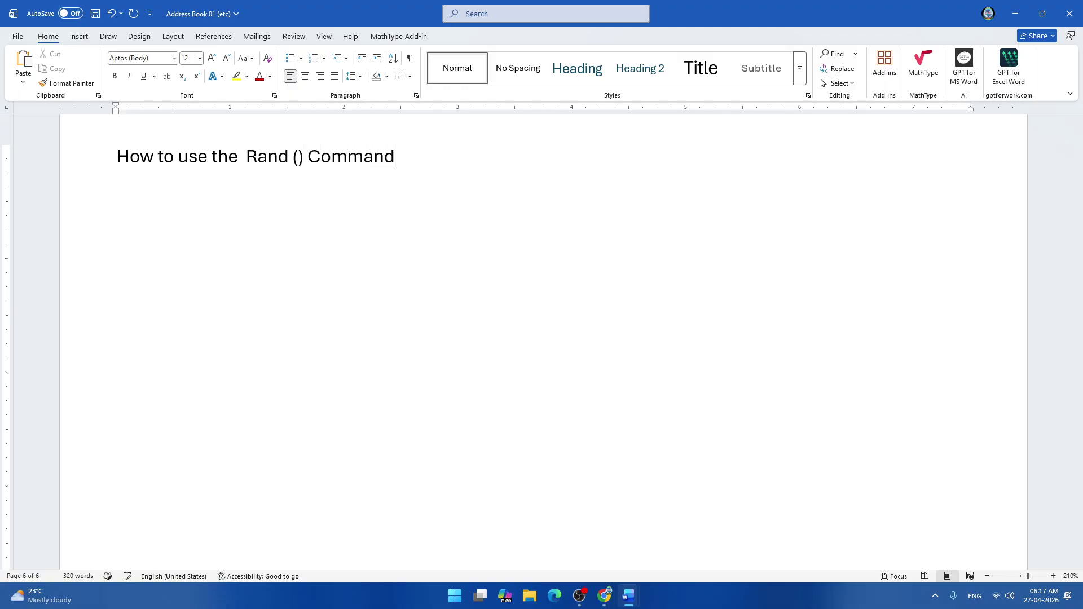
key("Return")
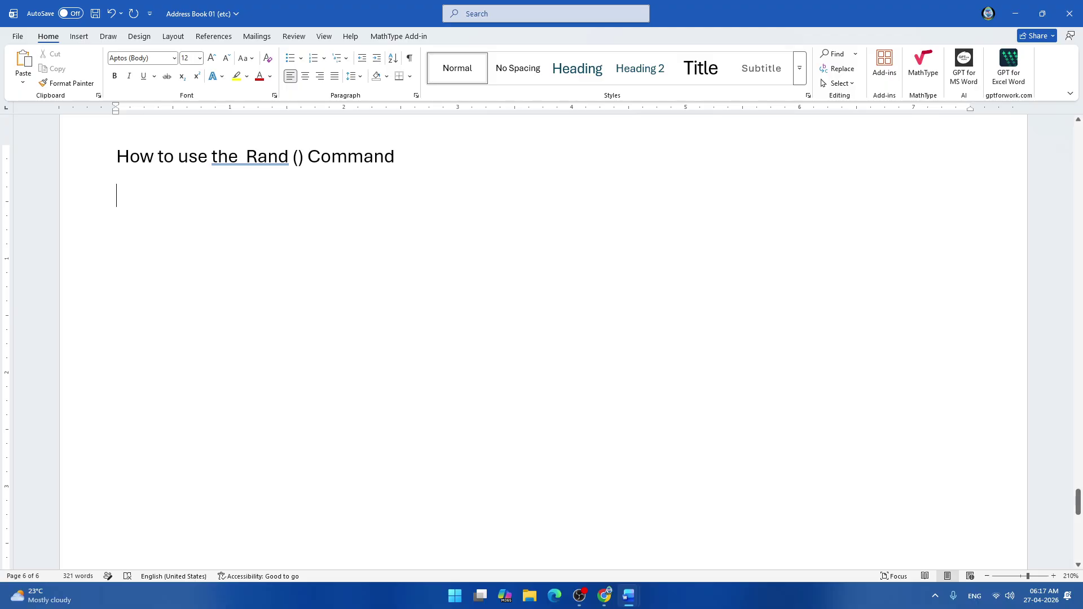
Fix the heading's double-space error and enter =rand() on the line below.
right_click(246, 160)
left_click(242, 177)
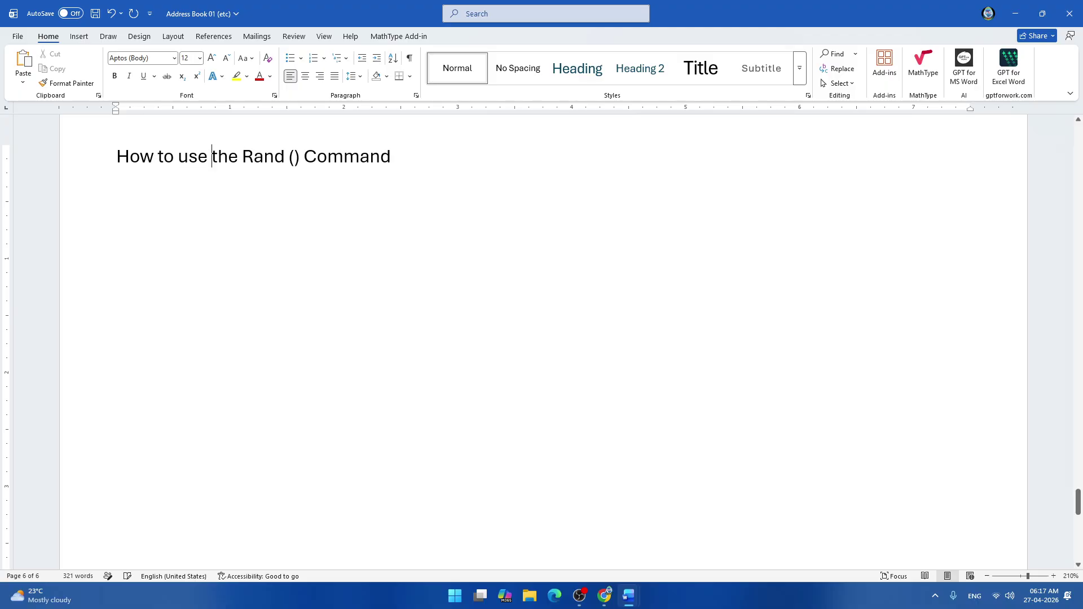
key("Down")
type("=rand()")
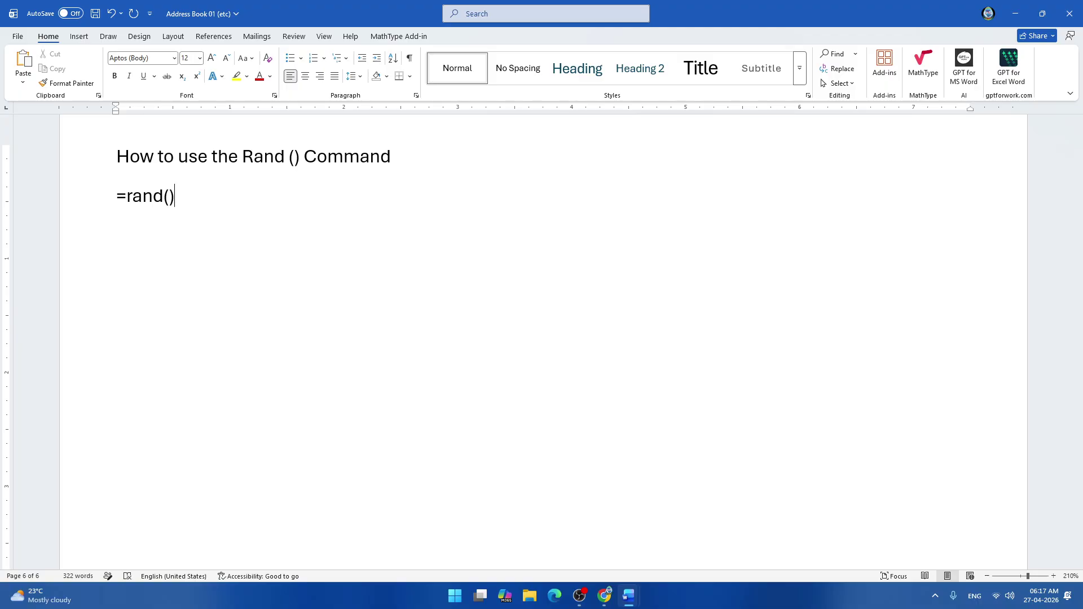
Expand =rand() into sample paragraphs under the Rand heading and scroll through them.
scroll(542, 338, "up", 20, "ctrl")
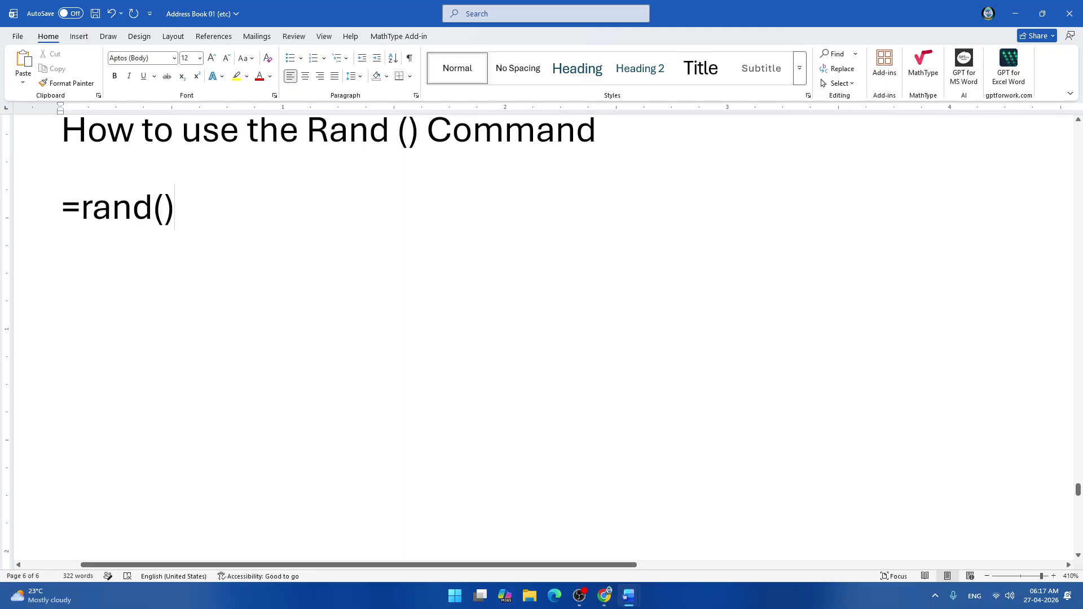
key("Return")
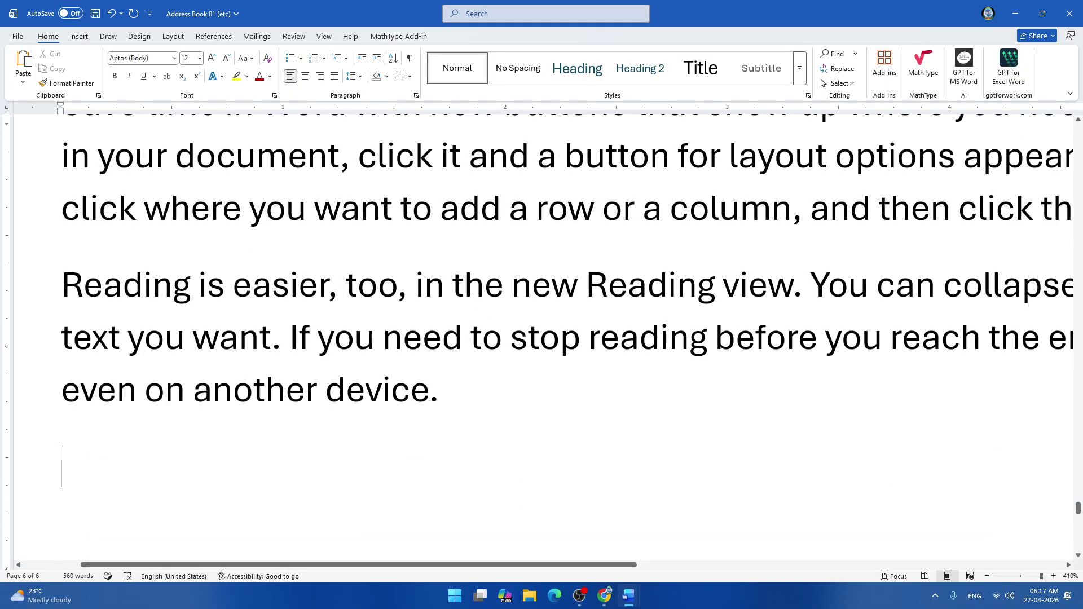
scroll(541, 339, "down", 11)
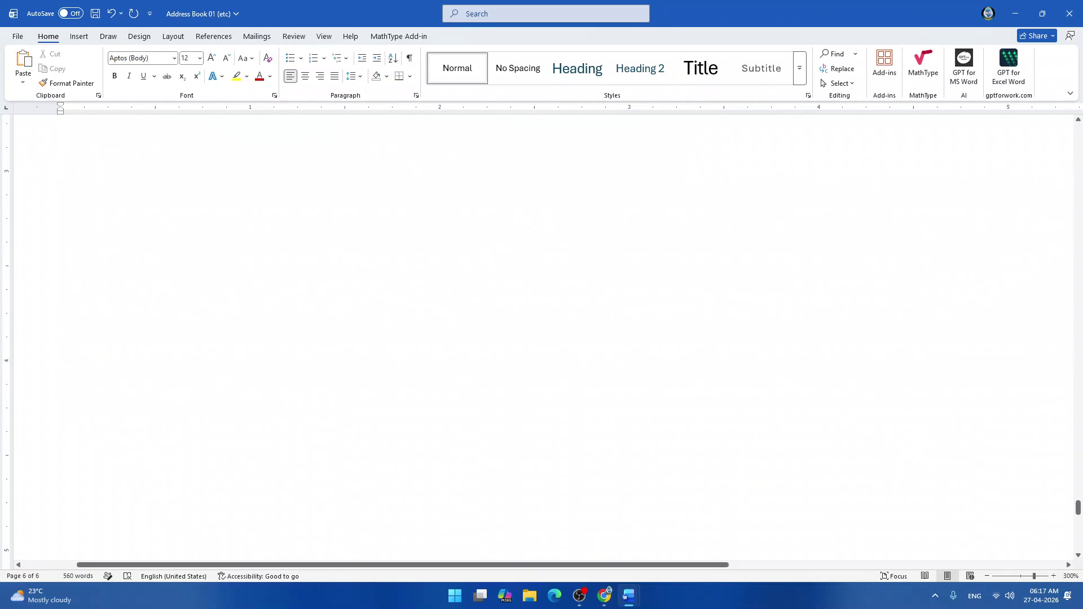
scroll(542, 339, "up", 10)
scroll(542, 339, "down", 8)
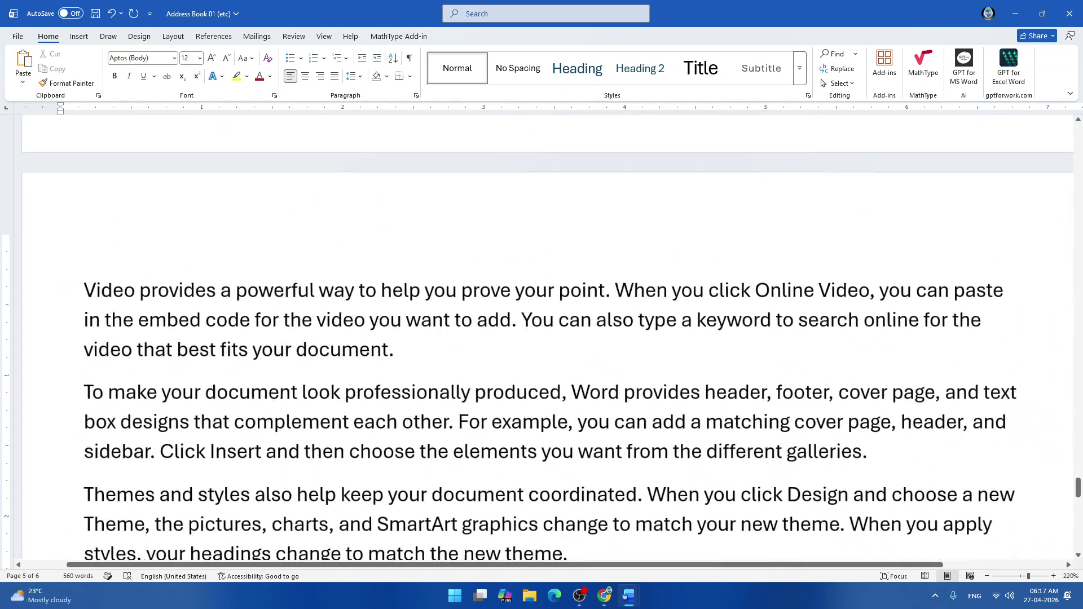
scroll(541, 338, "down", 5)
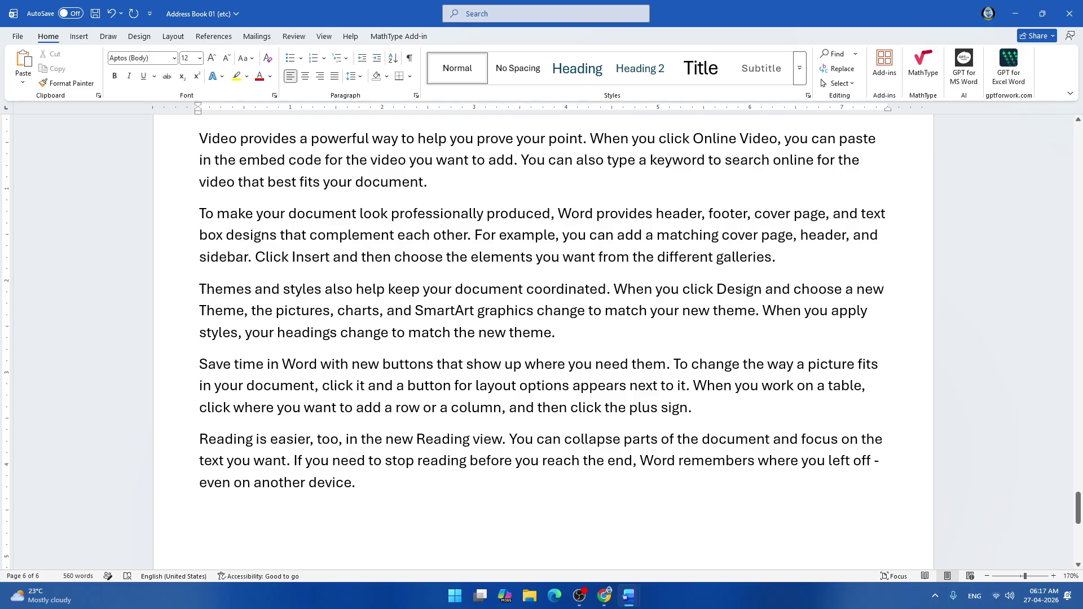
scroll(542, 338, "up", 2)
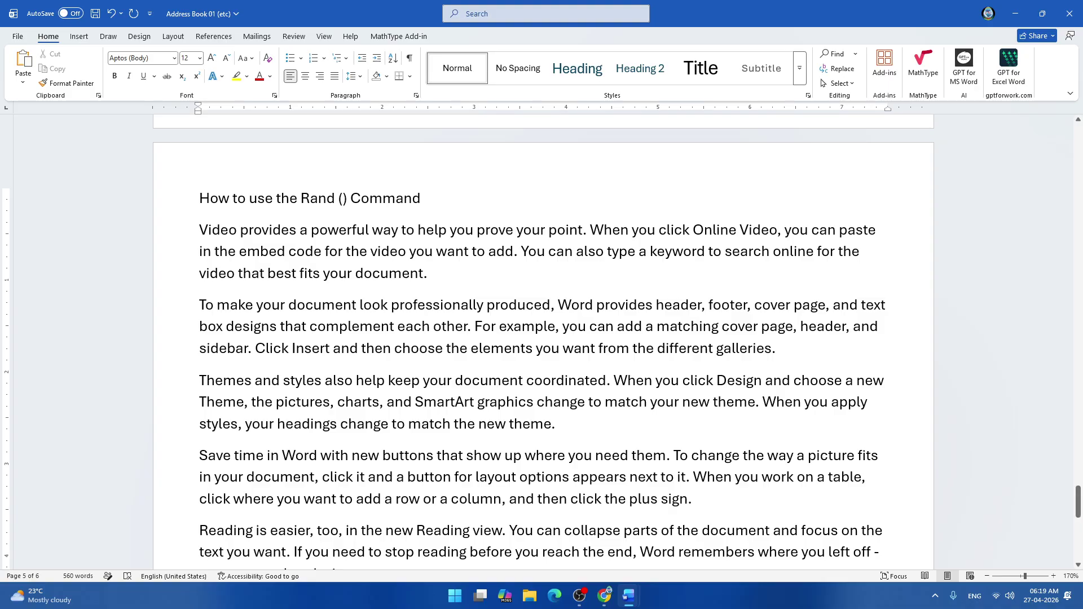
Undo the sample text, change the formula to =rand(5,6) and expand it.
key("ctrl+z")
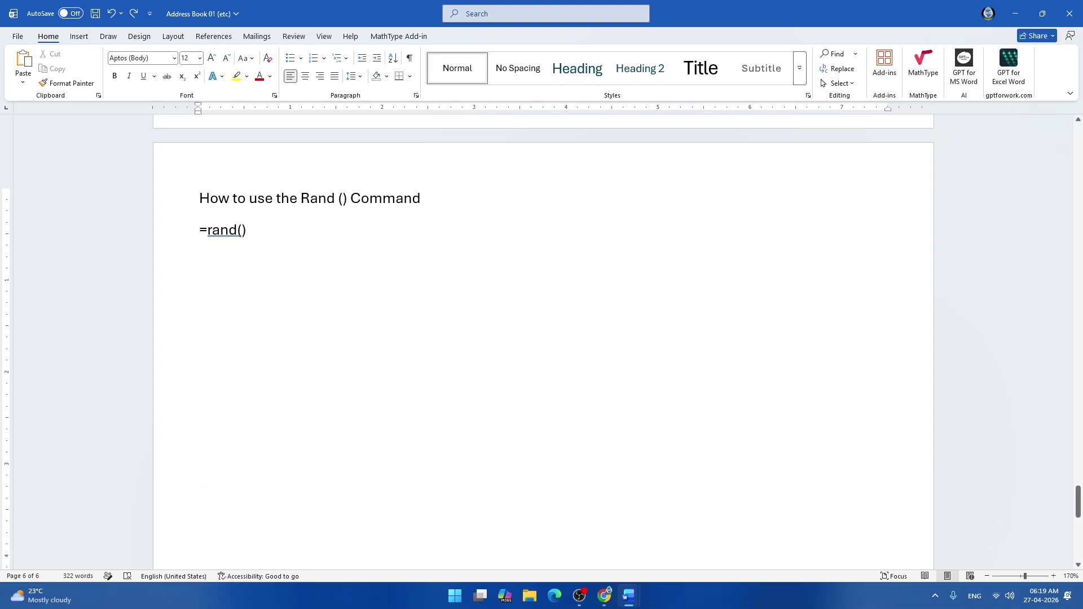
key("BackSpace")
key("BackSpace")
type("5,6)")
scroll(253, 234, "up", 9)
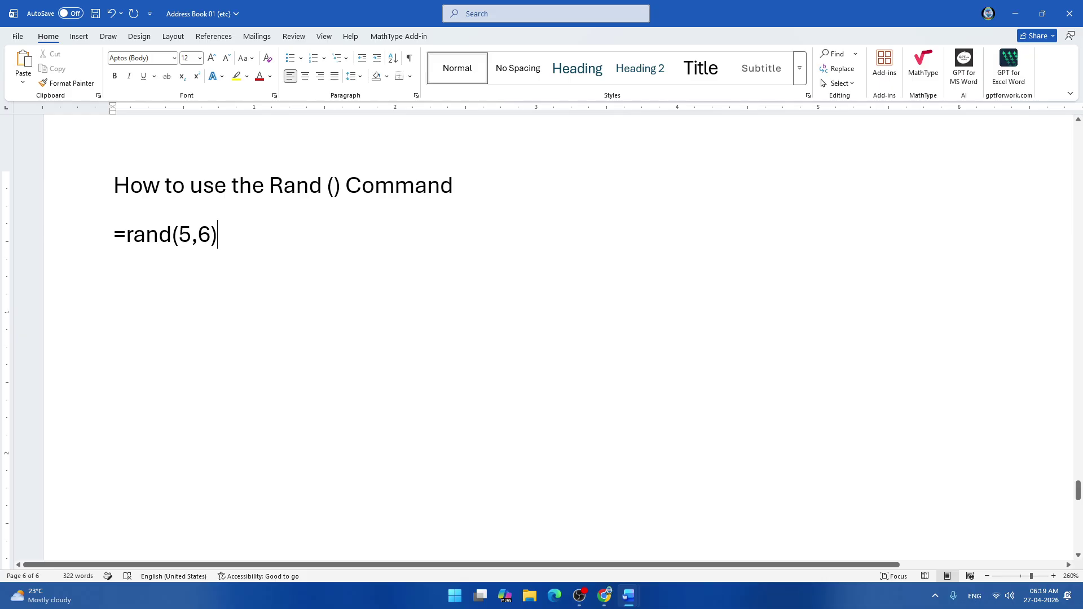
key("Return")
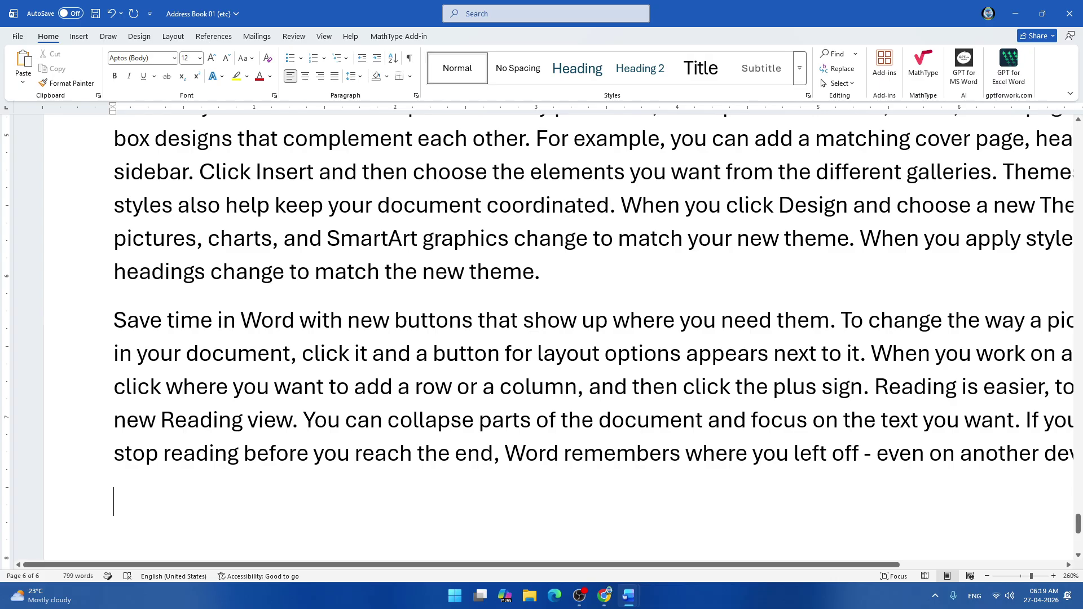
Review the =rand(5,6) sample paragraphs, then undo them to restore the bare formula.
scroll(541, 338, "up", 10)
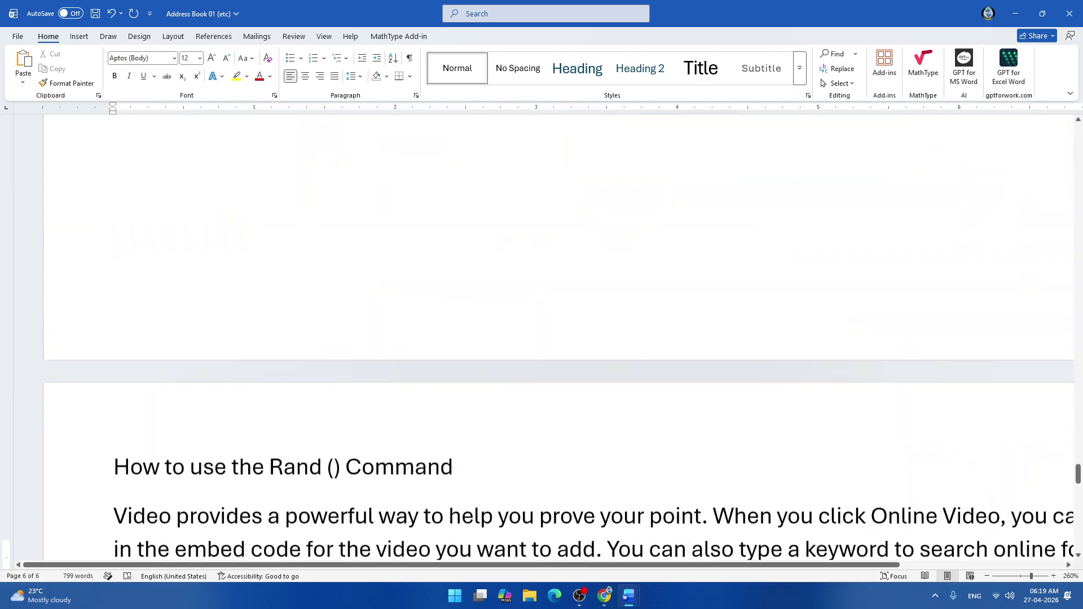
scroll(542, 338, "up", 1)
scroll(542, 339, "down", 10)
scroll(542, 339, "down", 8)
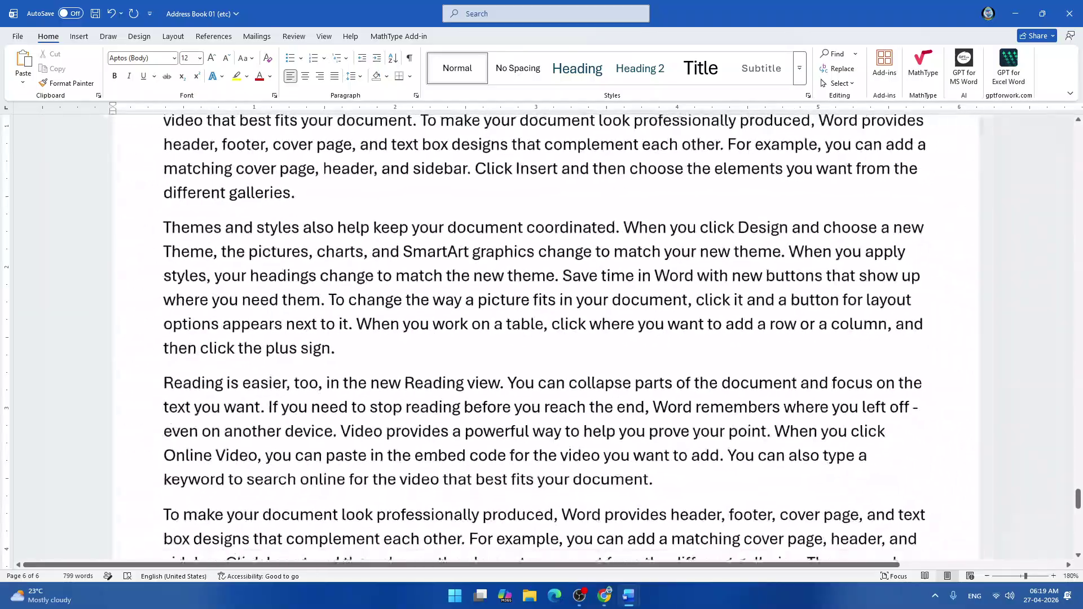
scroll(541, 338, "up", 3)
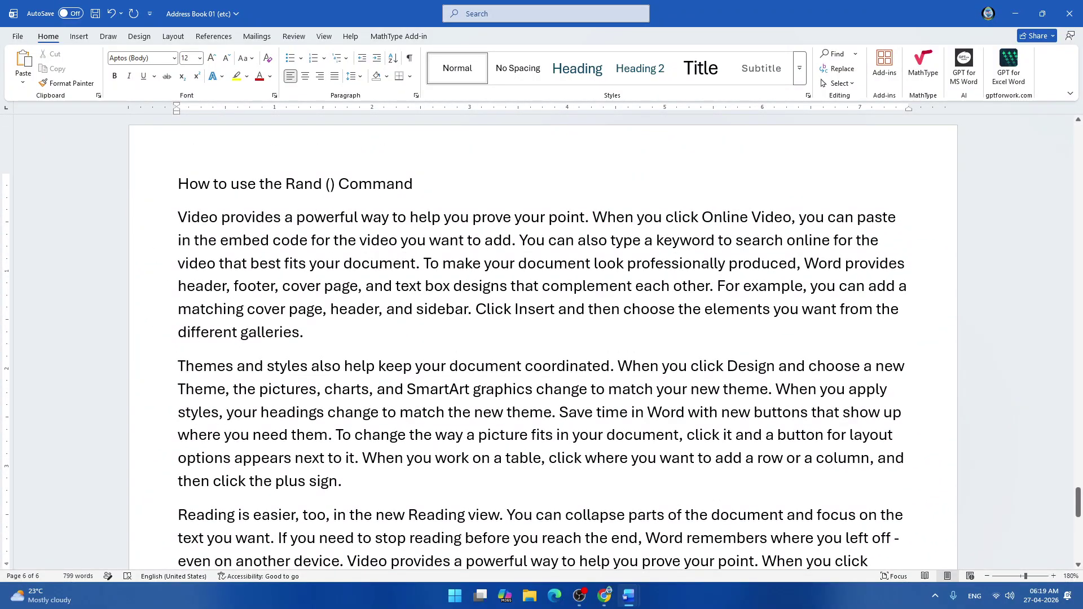
left_click(198, 241)
key("Down")
key("Down")
scroll(542, 338, "down", 4)
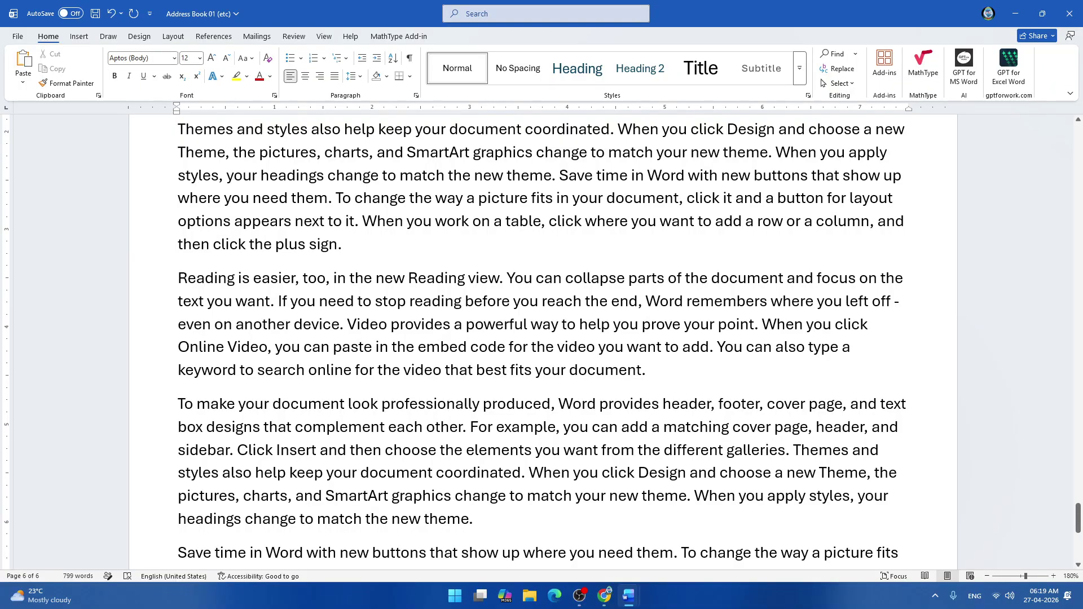
scroll(542, 339, "down", 2)
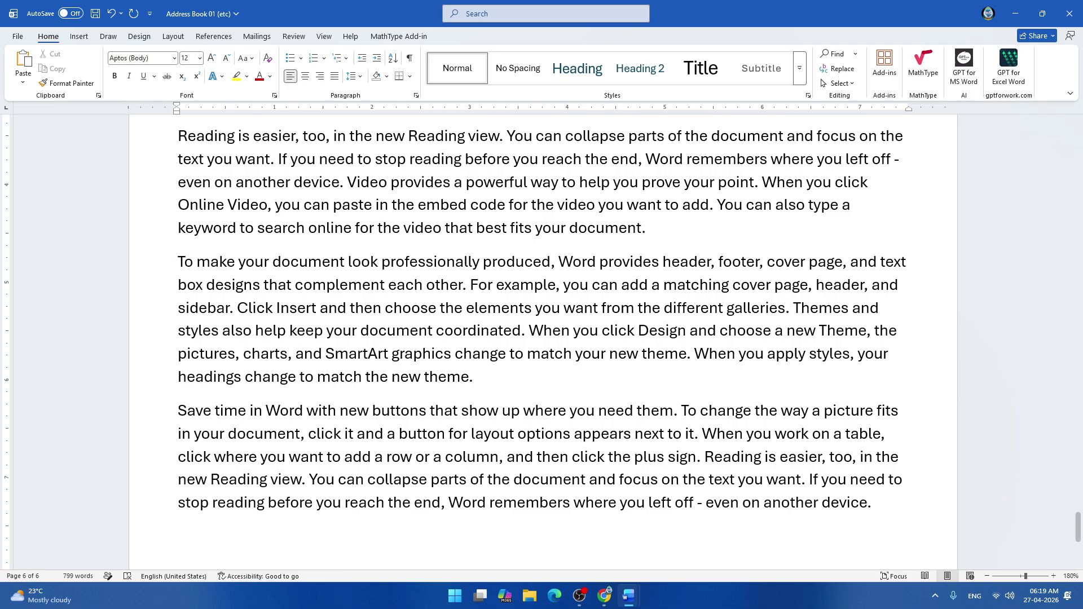
key("ctrl+z")
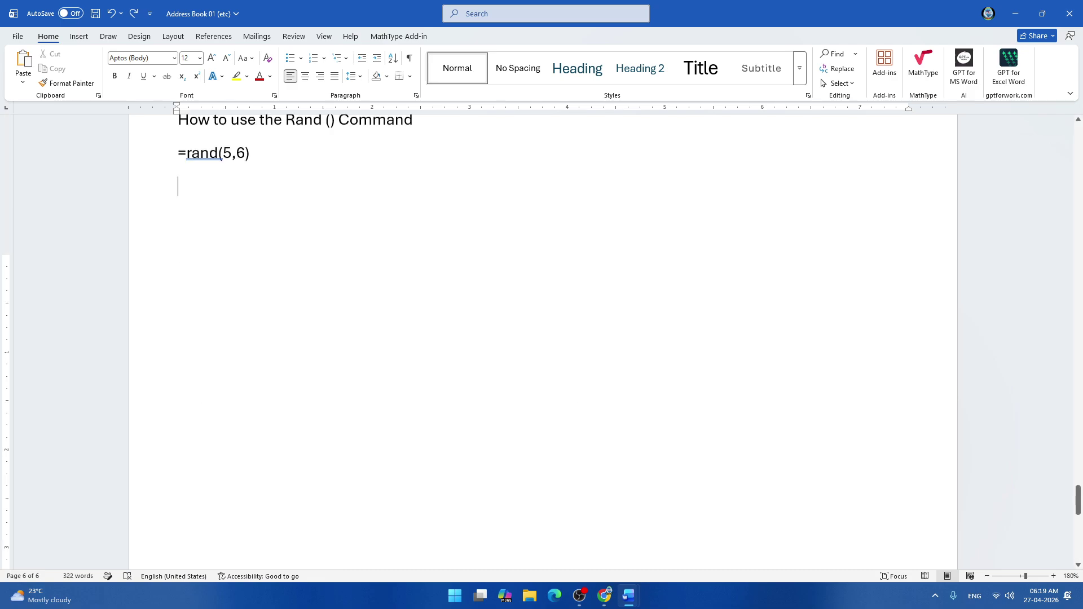
Replace the arguments 5 and 6 with 10 and 3, making =rand(10,3), and expand it.
scroll(541, 339, "up", 3)
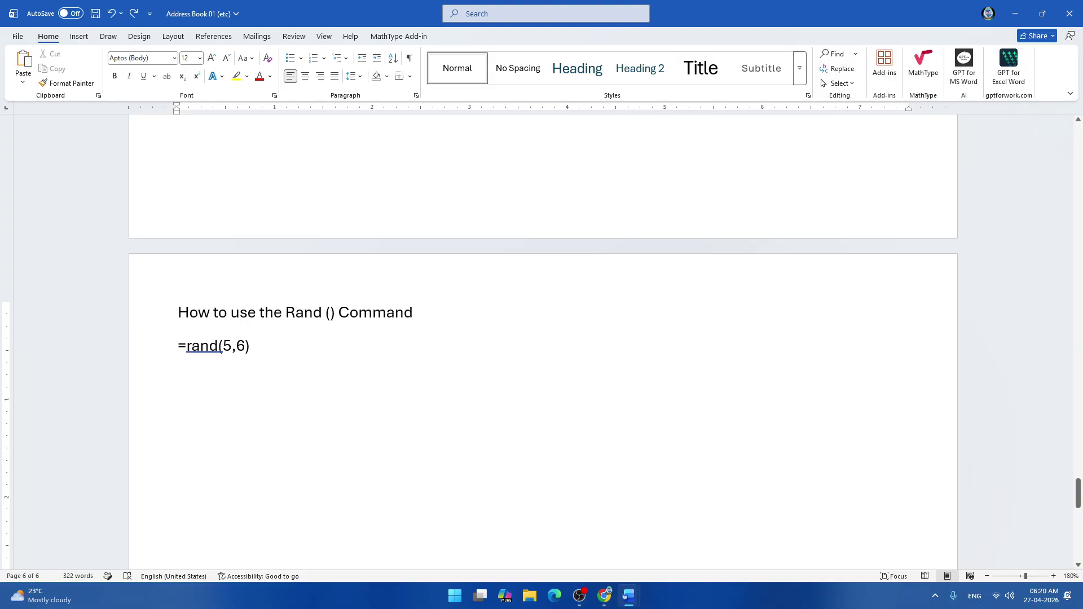
double_click(226, 346)
type("10")
double_click(248, 346)
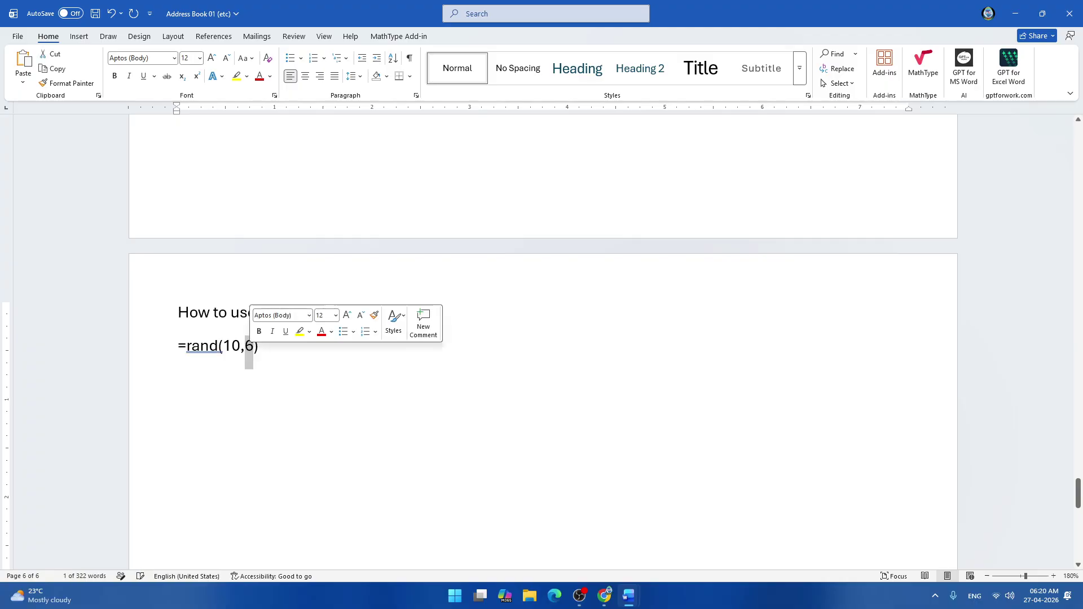
type("3")
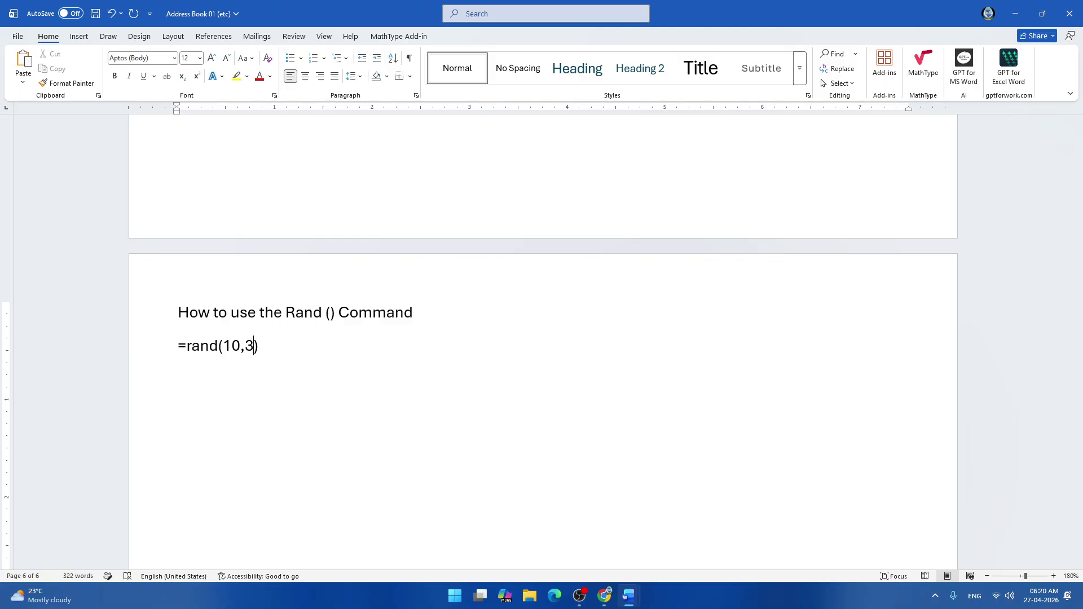
key("Return")
key("BackSpace")
key("Return")
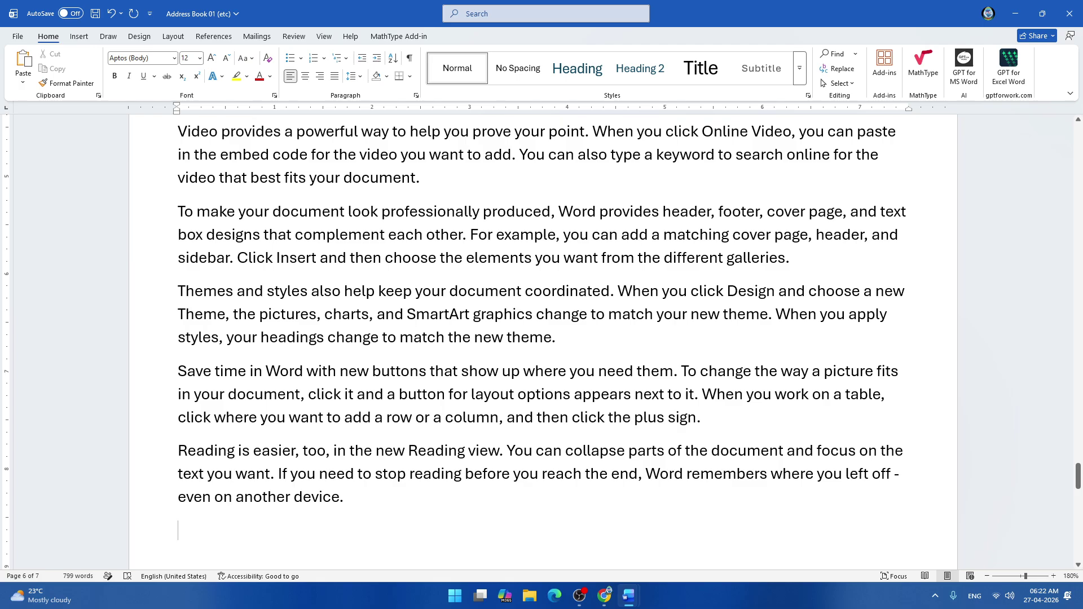
scroll(542, 338, "up", 10)
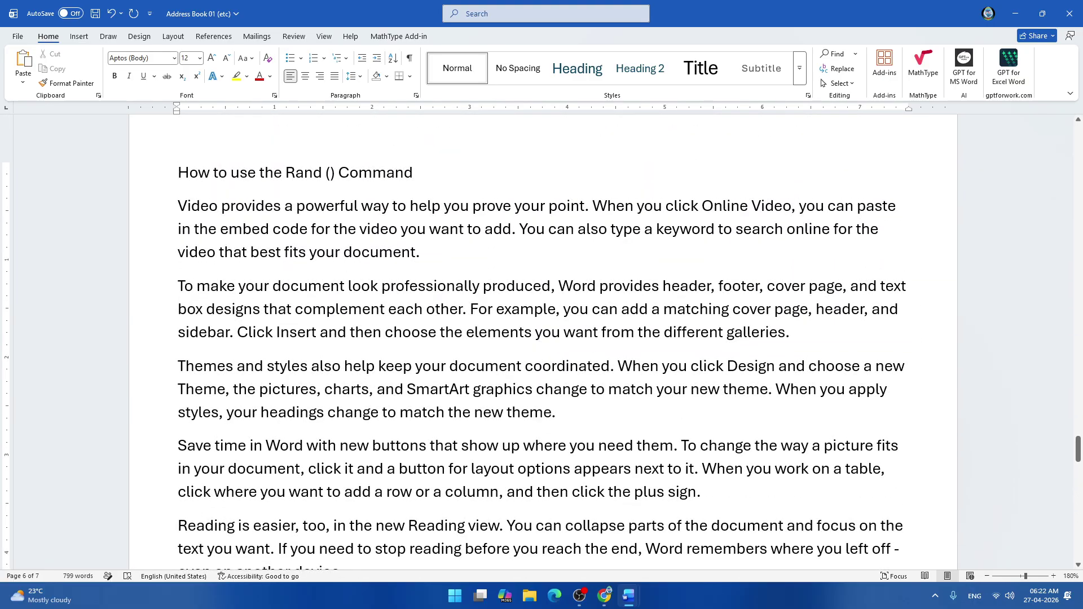
scroll(542, 339, "down", 1)
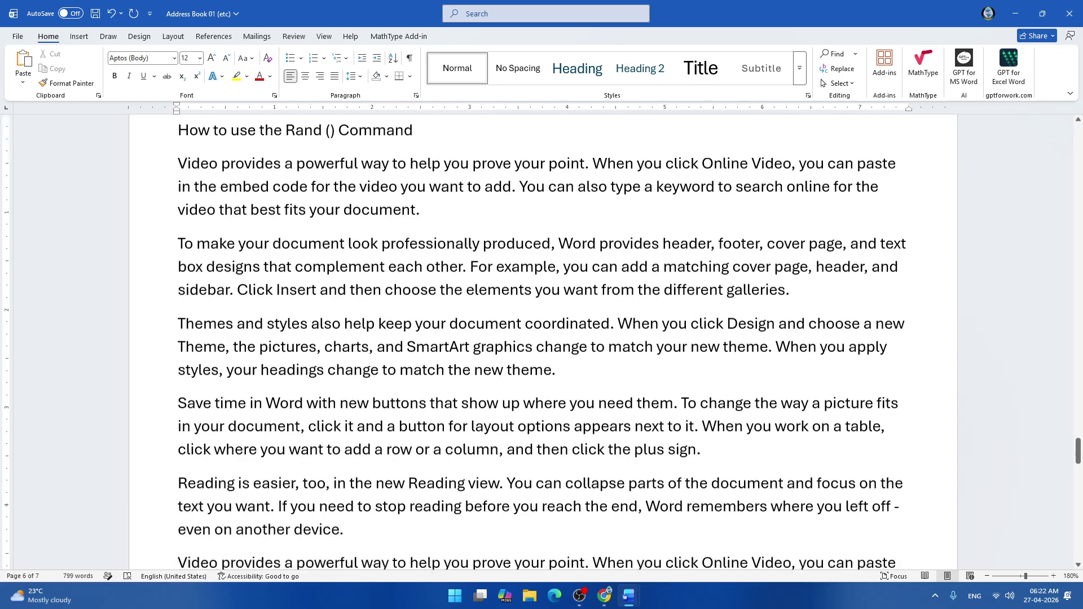
scroll(542, 338, "down", 2)
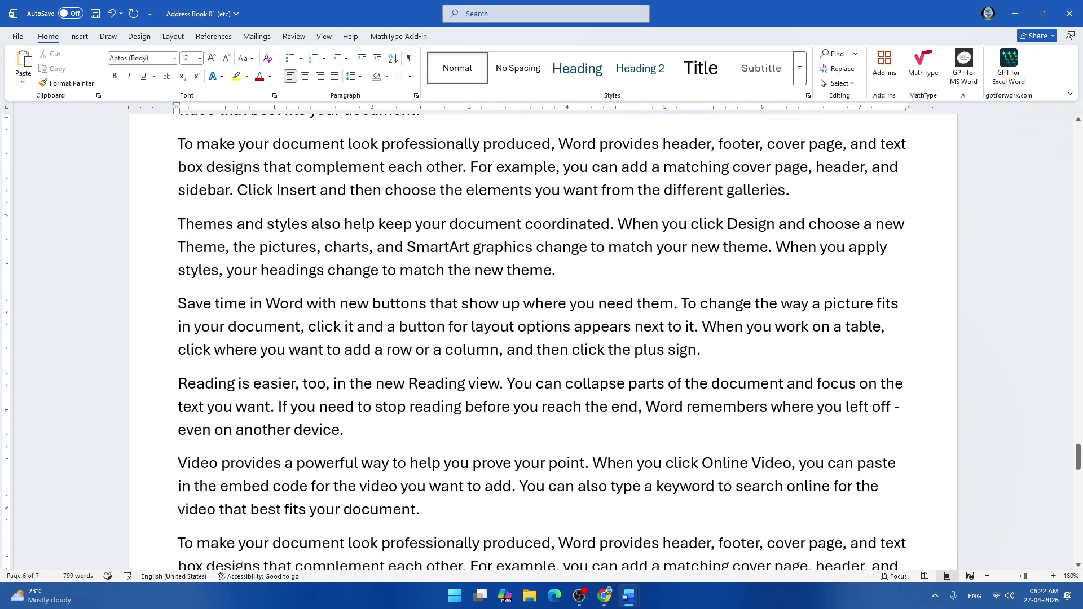
scroll(542, 339, "down", 3)
scroll(542, 338, "down", 3)
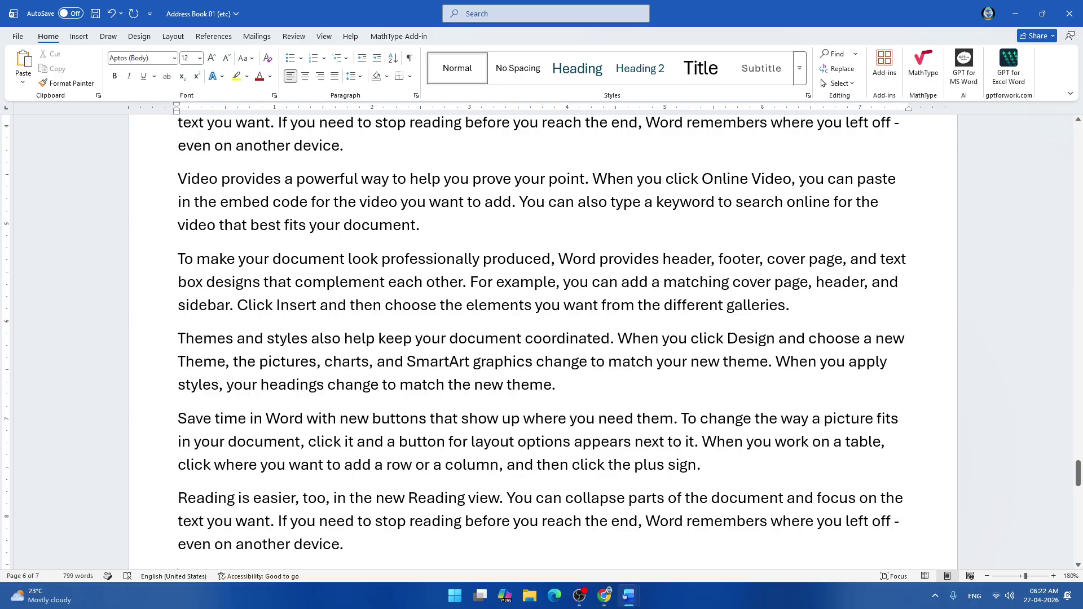
key("ctrl+z")
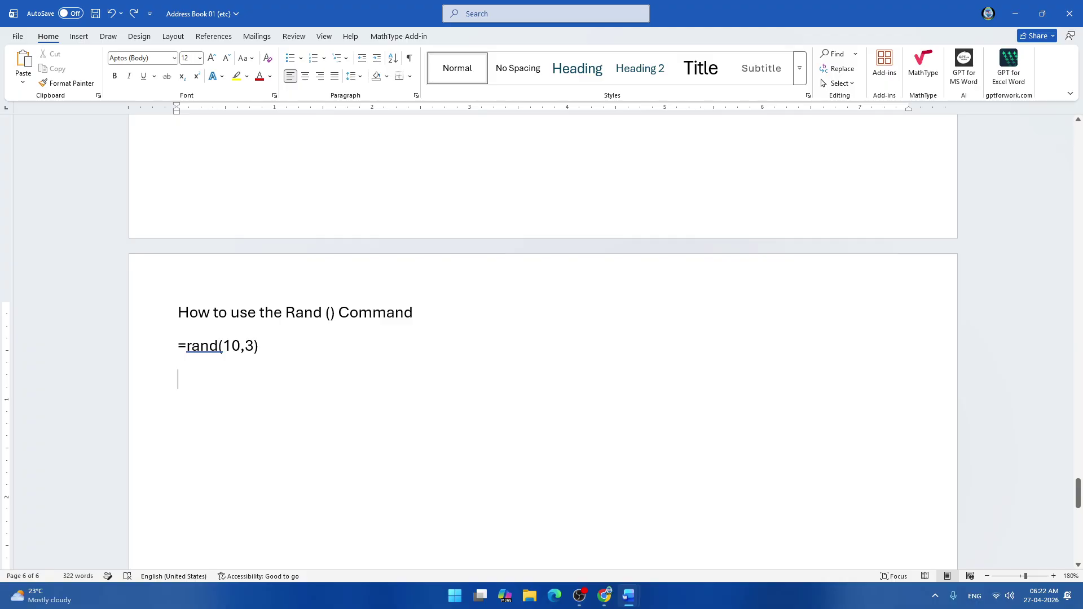
mouse_move(242, 348)
left_mouse_down()
mouse_move(224, 347)
mouse_move(240, 348)
left_mouse_up()
left_click(229, 348)
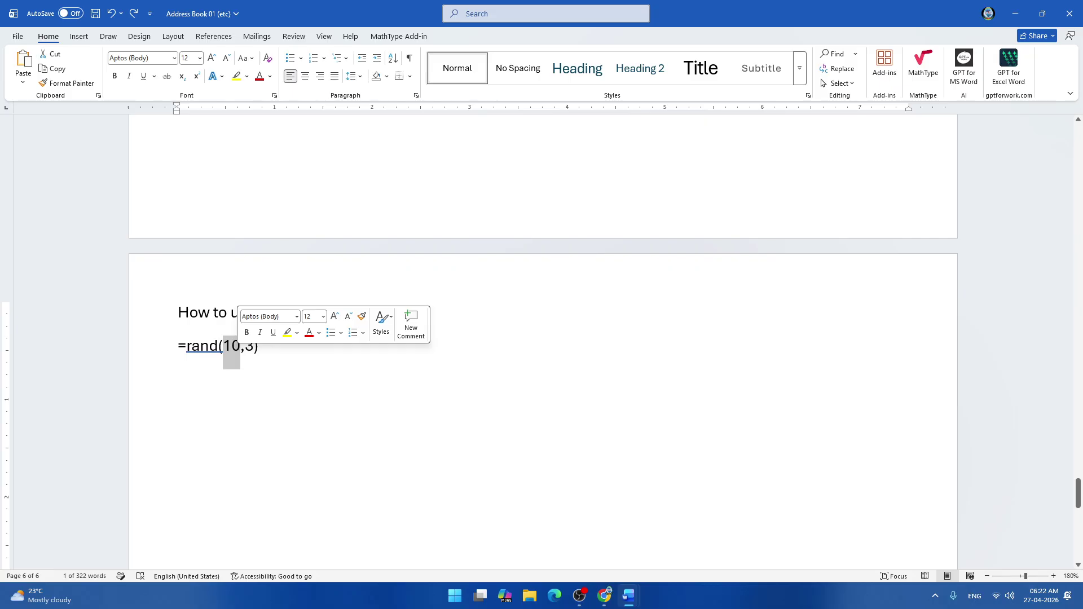
Edit the formula to =rand(5,7) and expand it, undoing and redoing the generated text.
type("5")
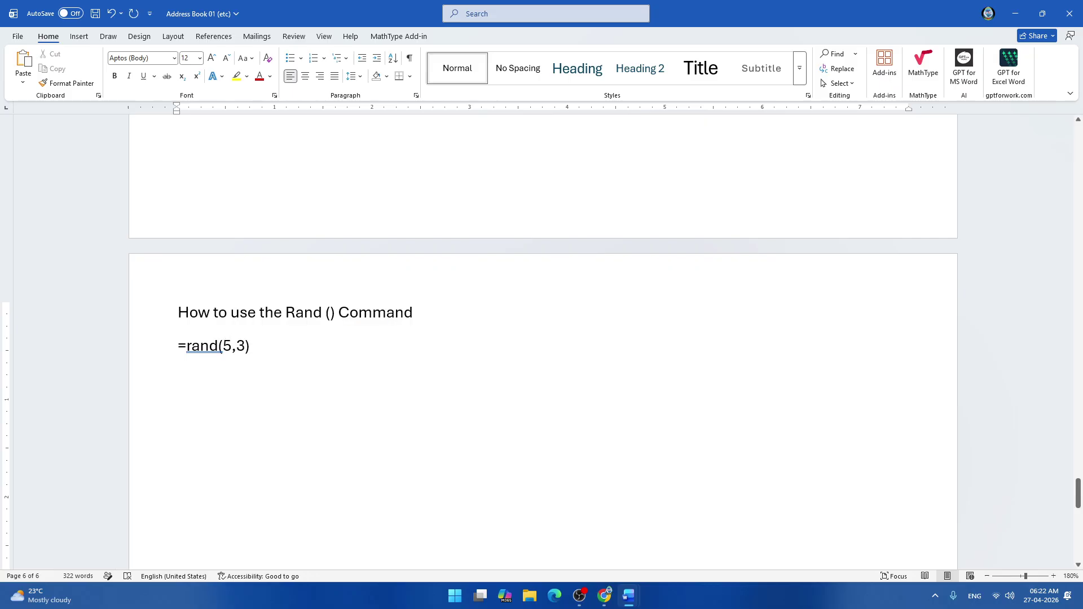
left_click_drag(237, 347, 245, 347)
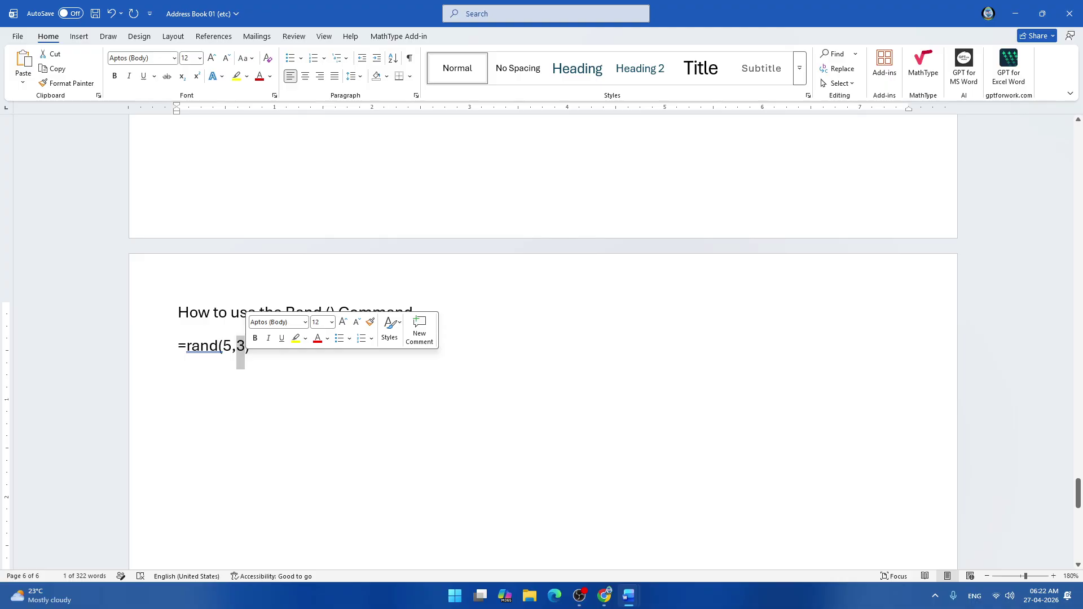
type("7")
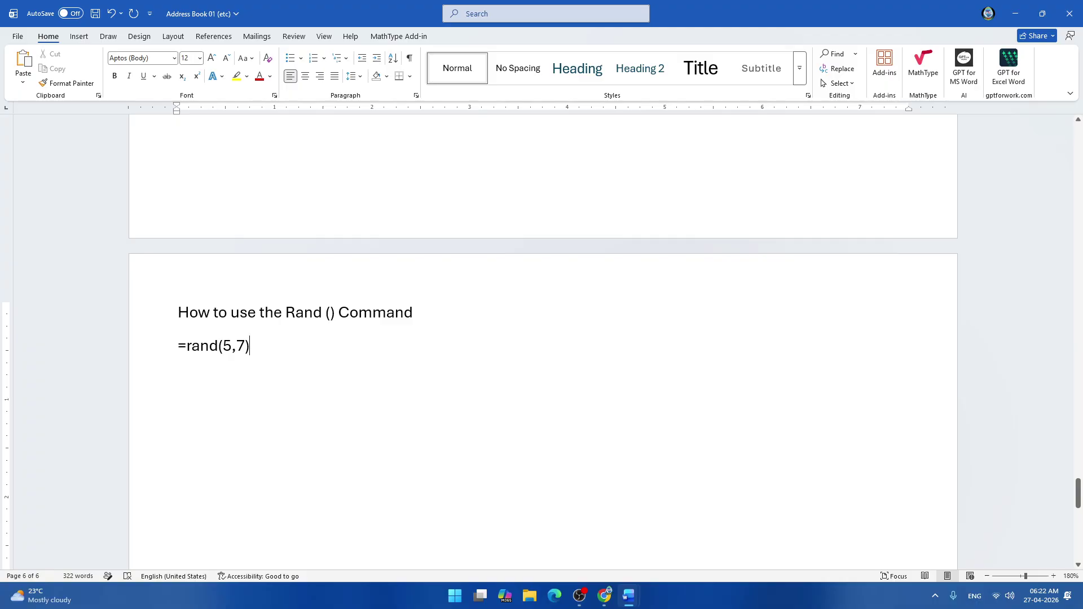
key("Return")
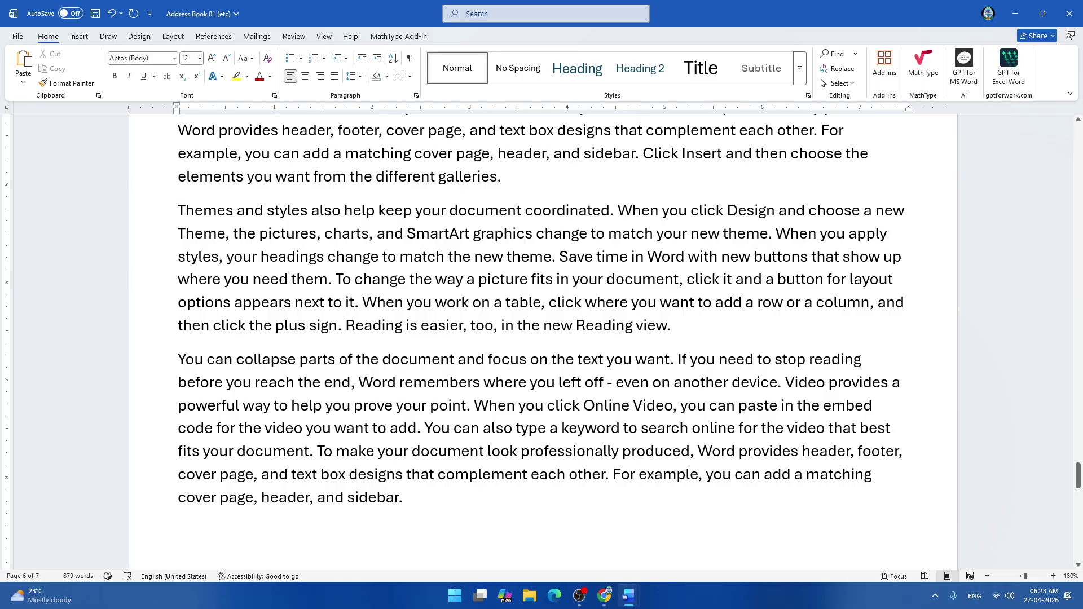
key("ctrl+z")
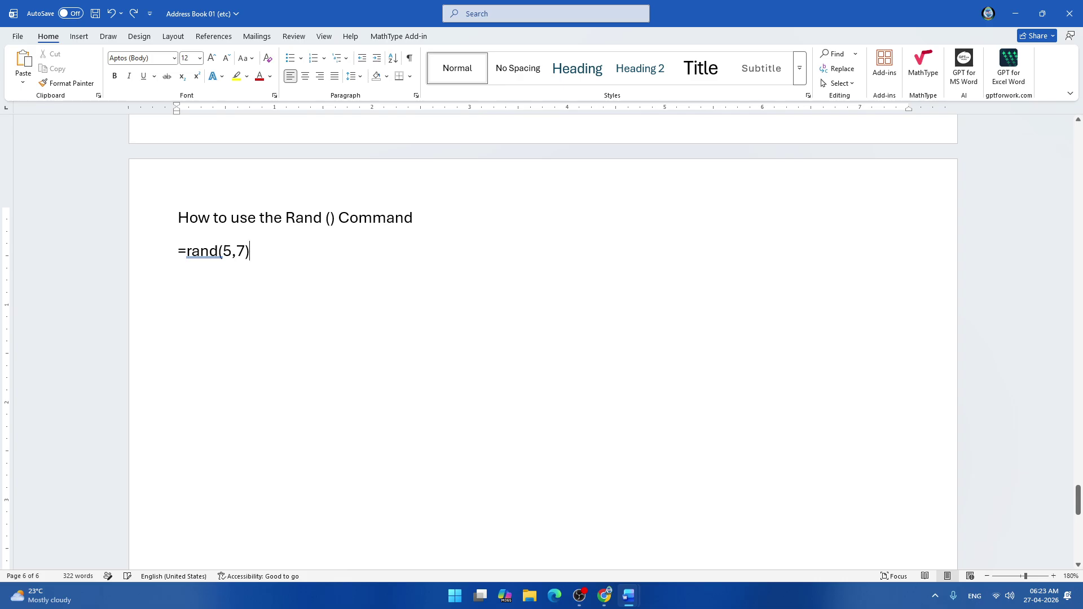
key("ctrl+y")
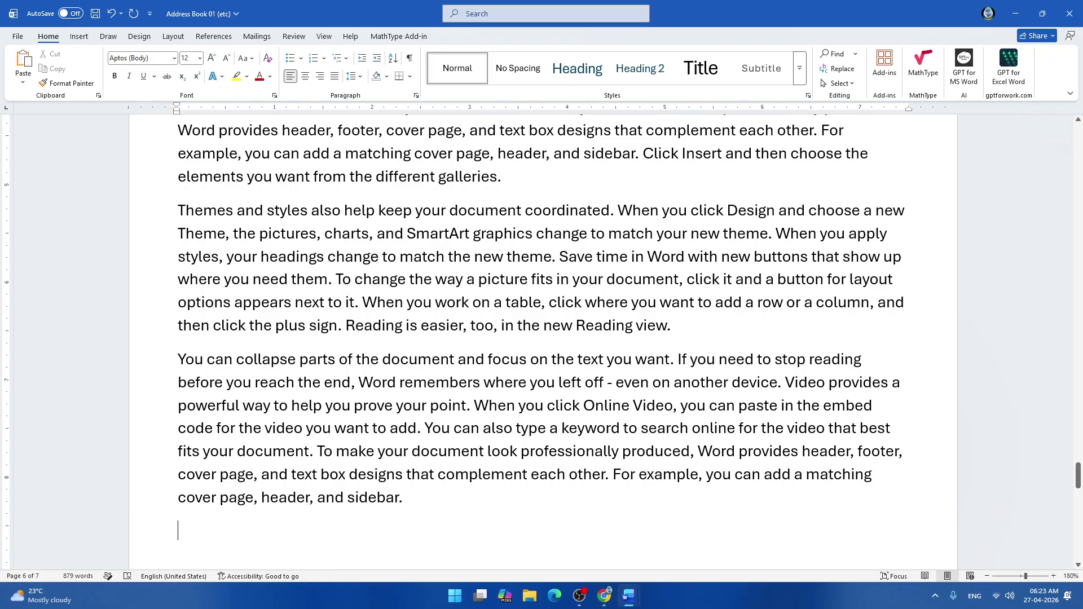
scroll(542, 339, "up", 3)
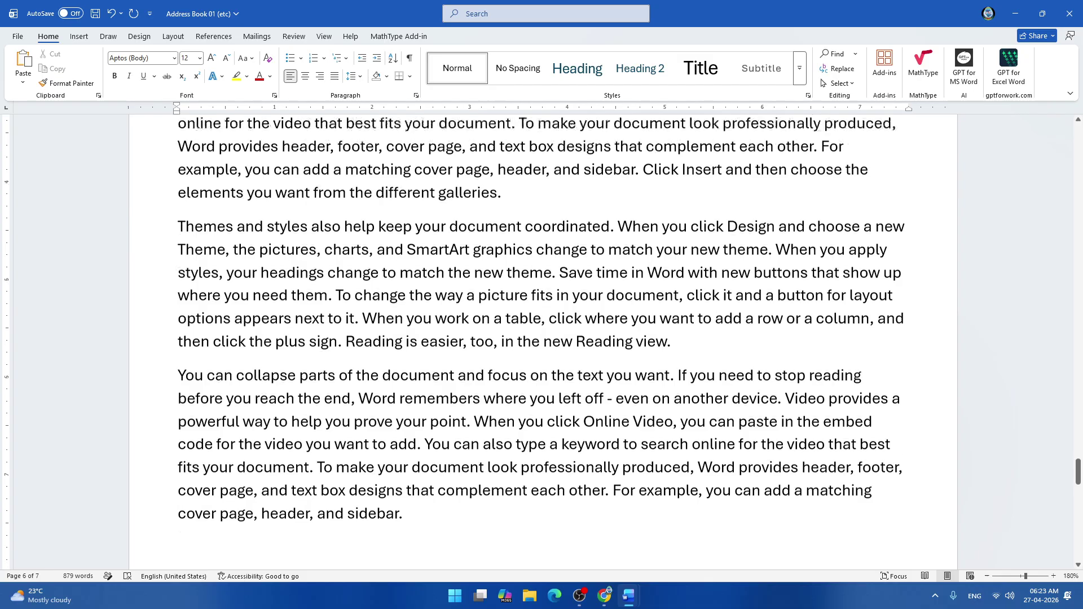
scroll(542, 338, "up", 4)
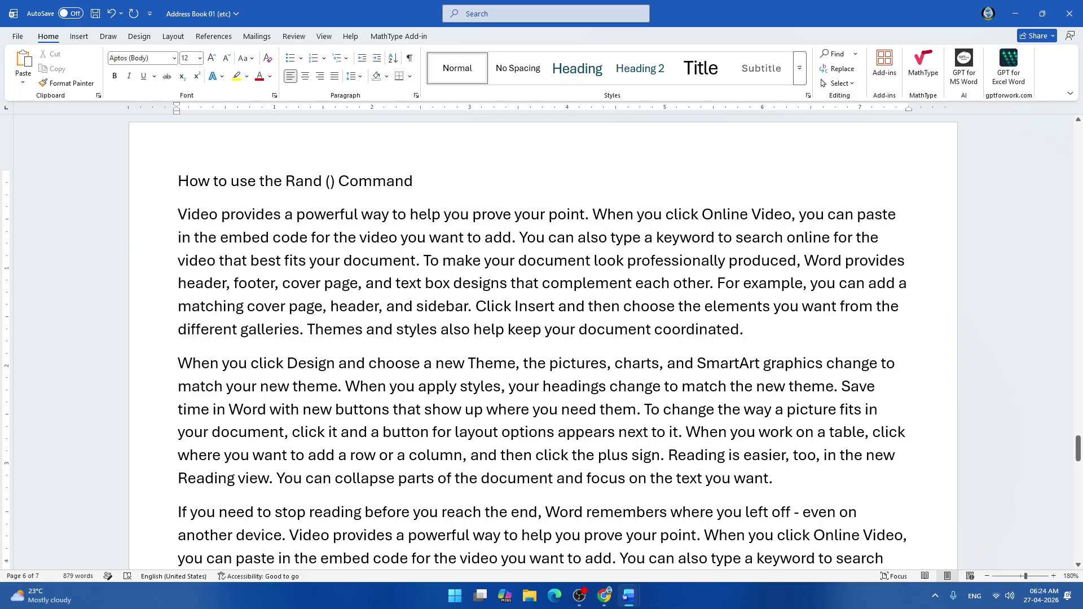
scroll(542, 339, "up", 20)
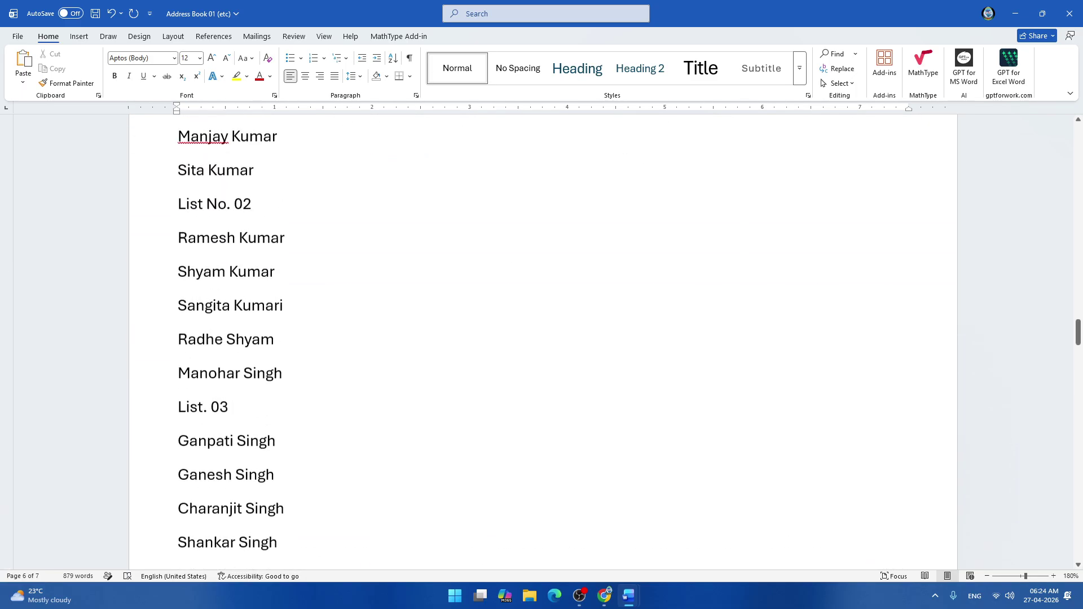
scroll(542, 339, "up", 20)
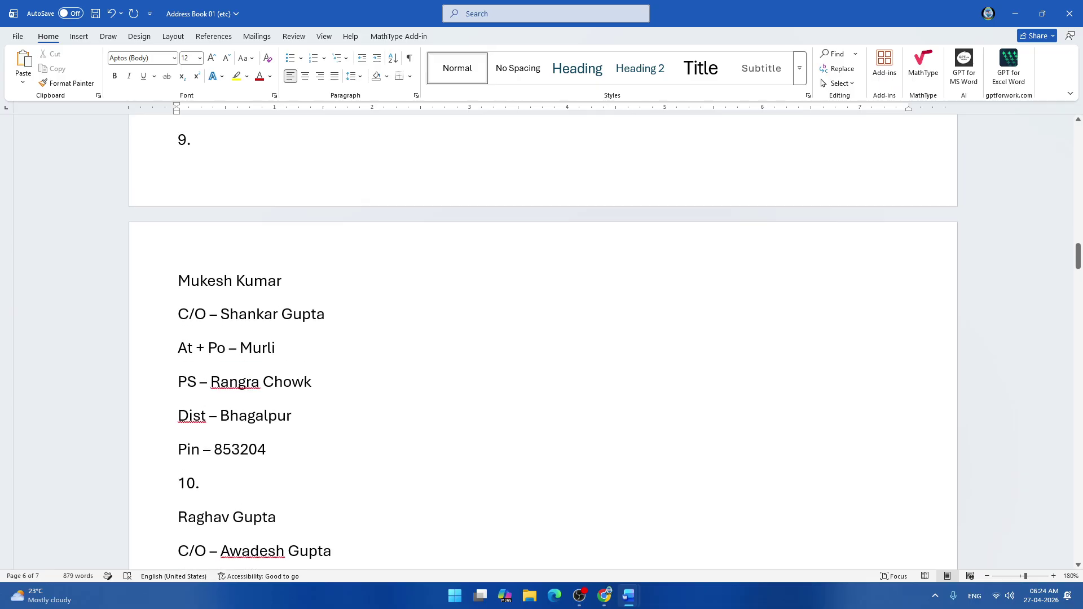
scroll(542, 339, "down", 15)
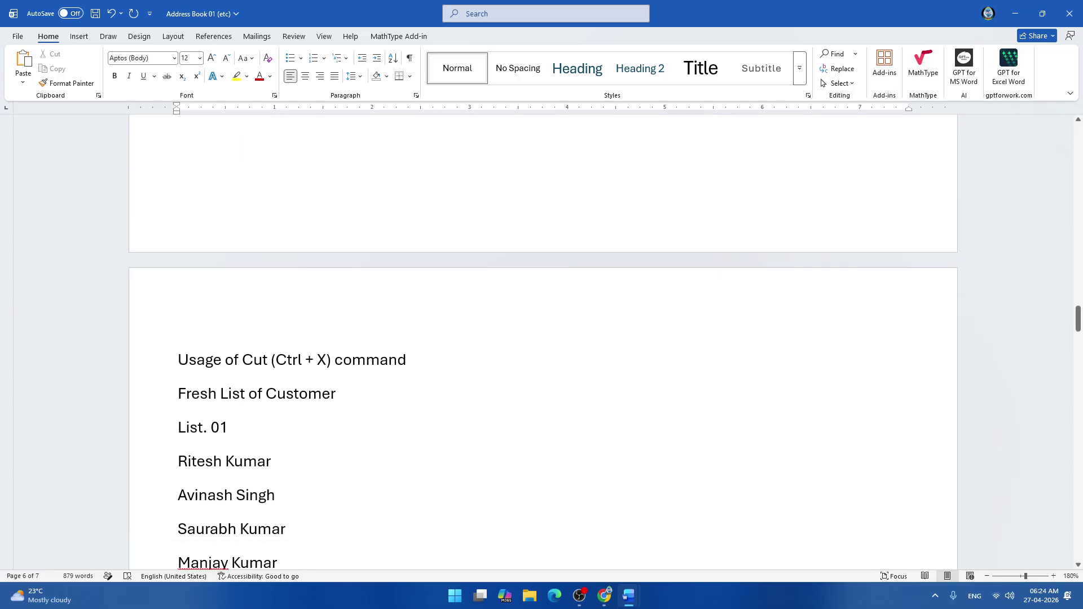
scroll(541, 339, "down", 1)
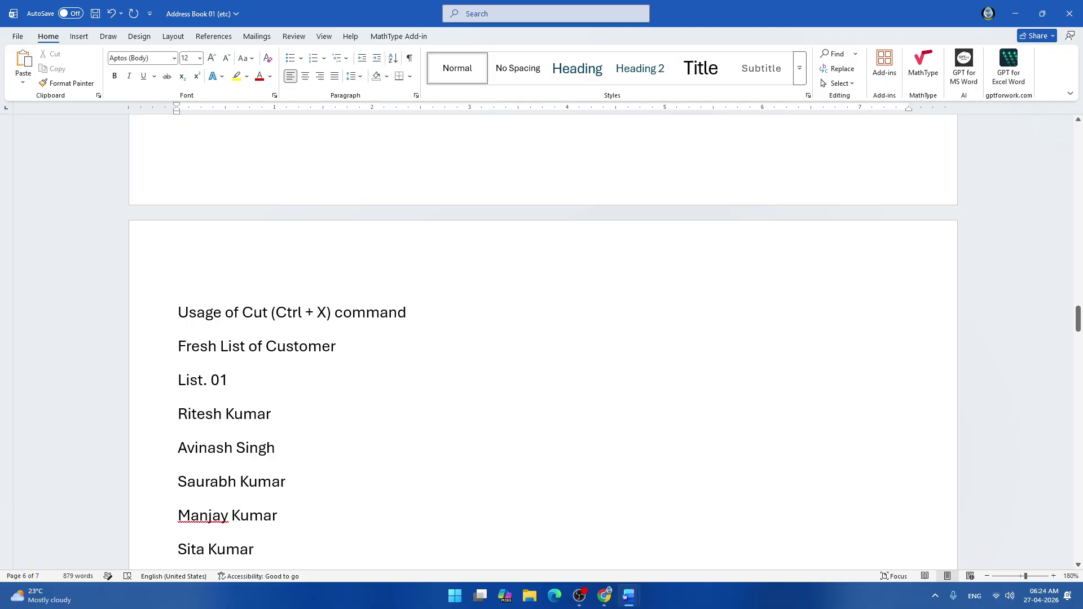
scroll(542, 339, "down", 3)
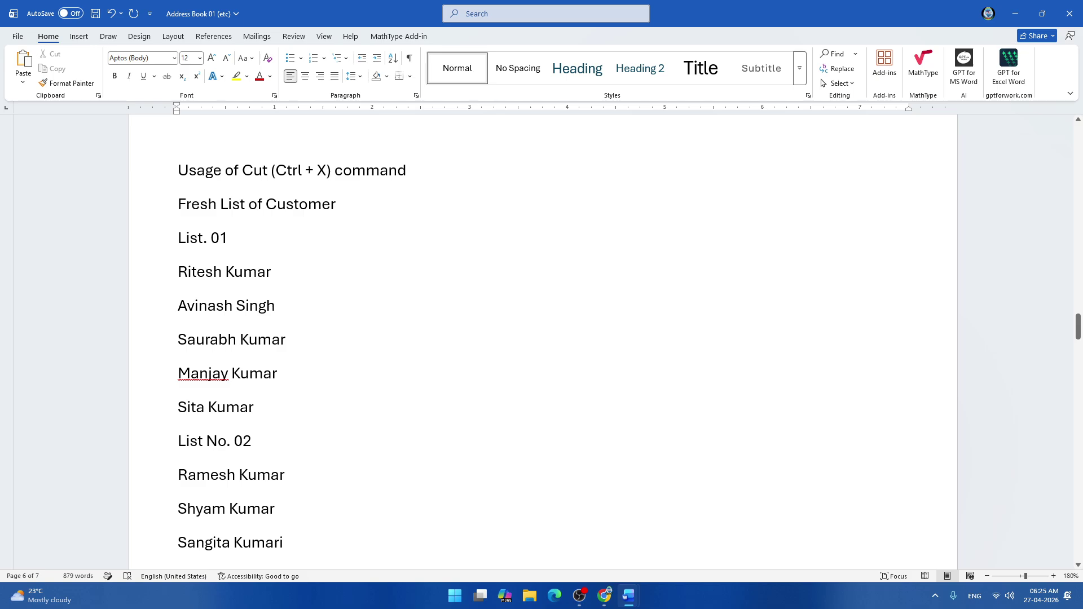
scroll(542, 338, "down", 4)
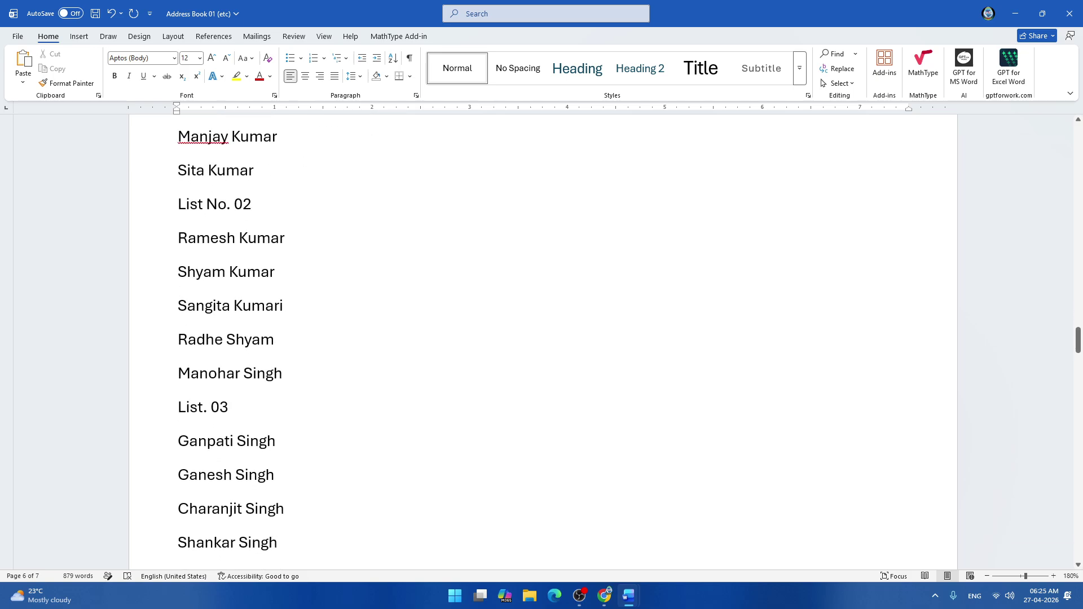
scroll(542, 338, "down", 3)
scroll(542, 338, "down", 2)
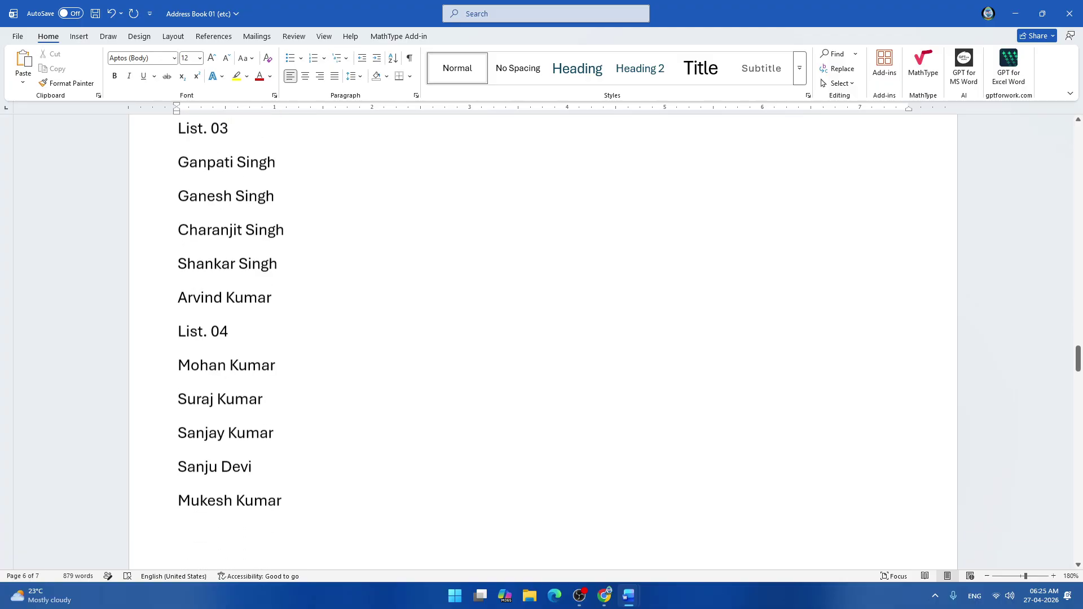
scroll(542, 339, "down", 10)
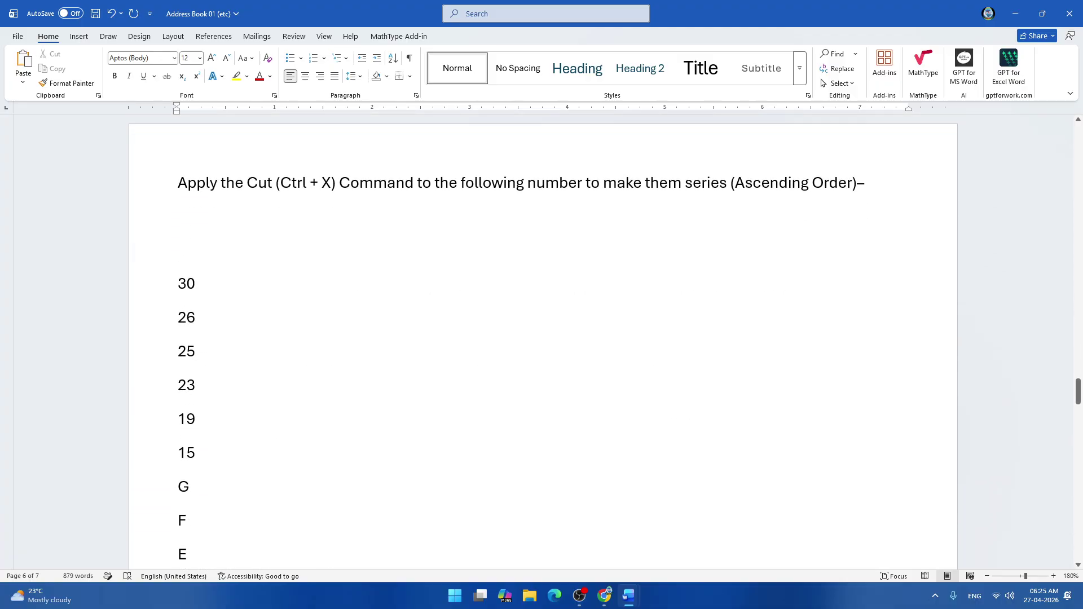
scroll(541, 339, "up", 2)
scroll(542, 338, "up", 1)
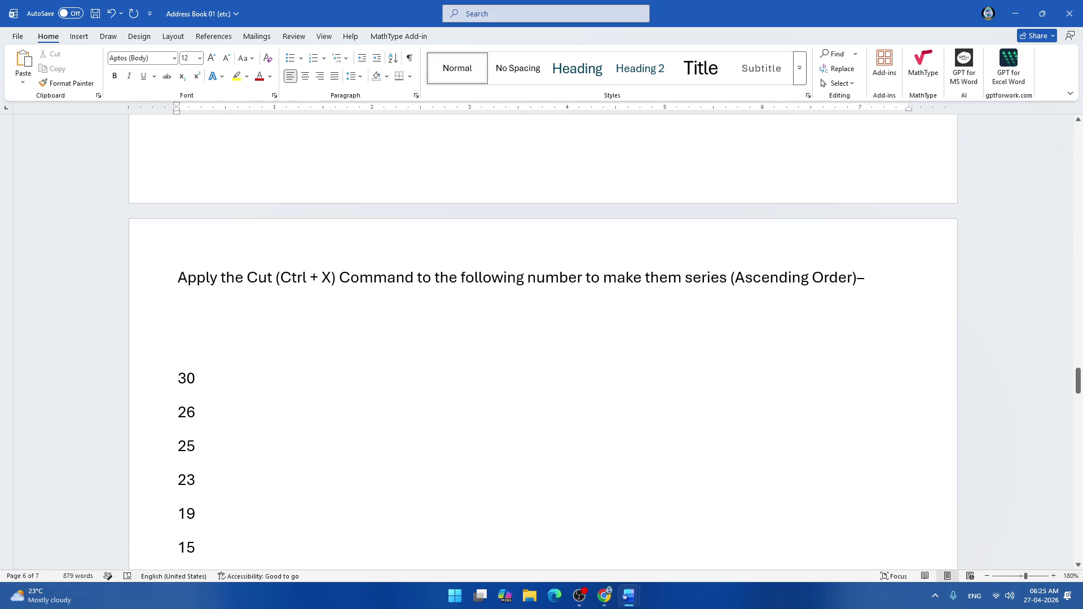
scroll(542, 339, "down", 10)
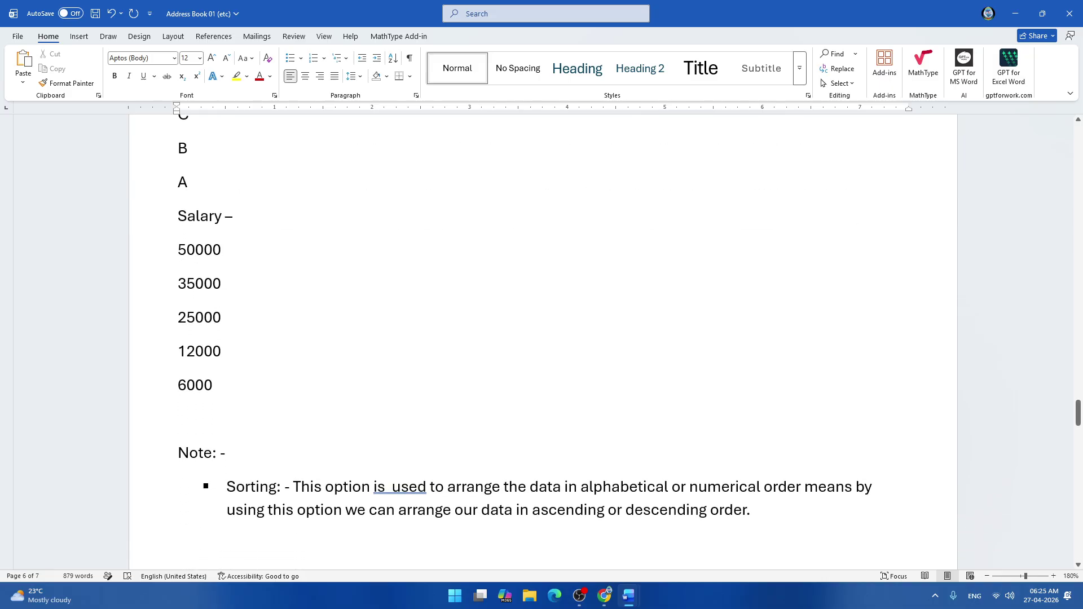
scroll(542, 339, "down", 2)
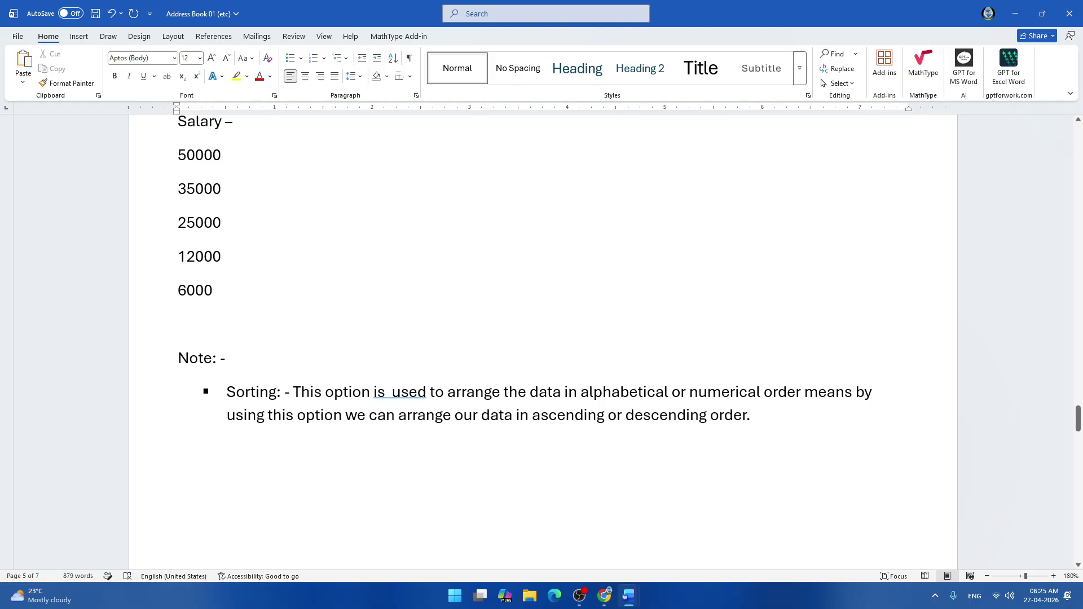
Type () right after 'Sorting' in the note and start a Win+Shift+S screen capture.
left_click(277, 392)
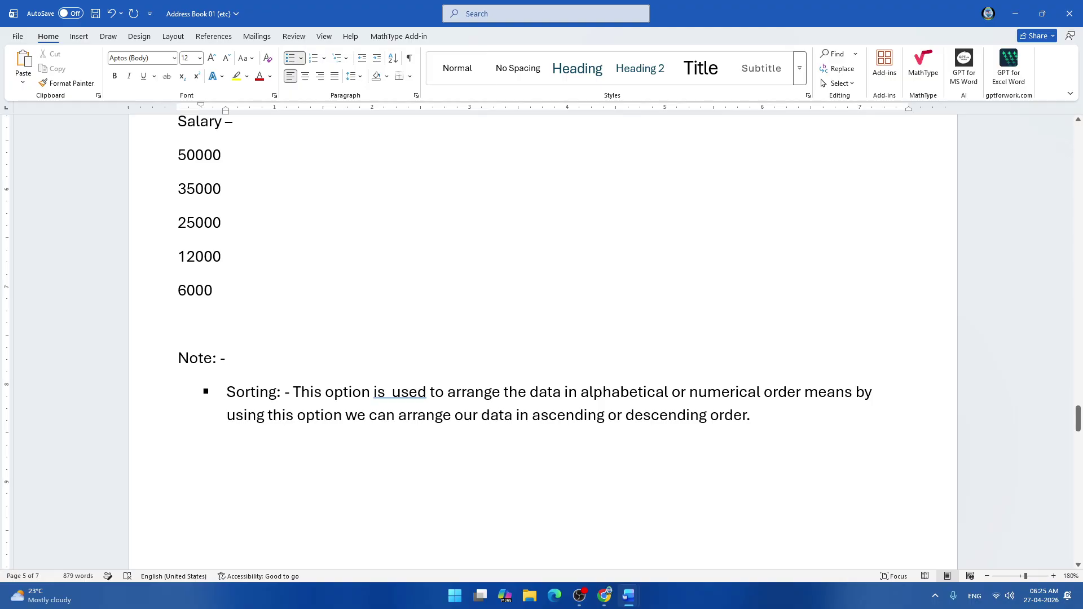
type("(")
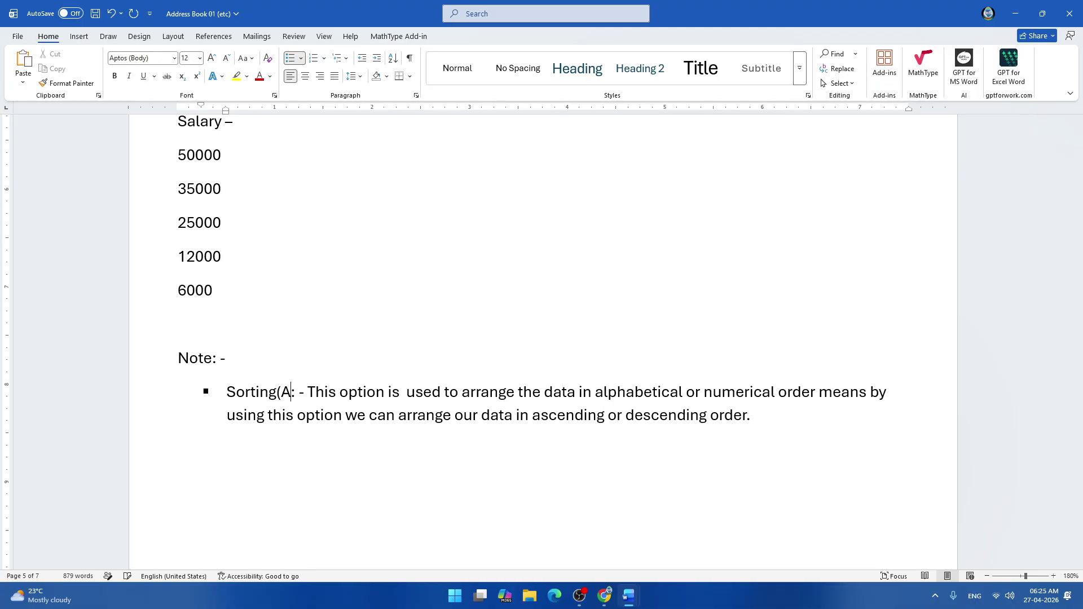
type(")")
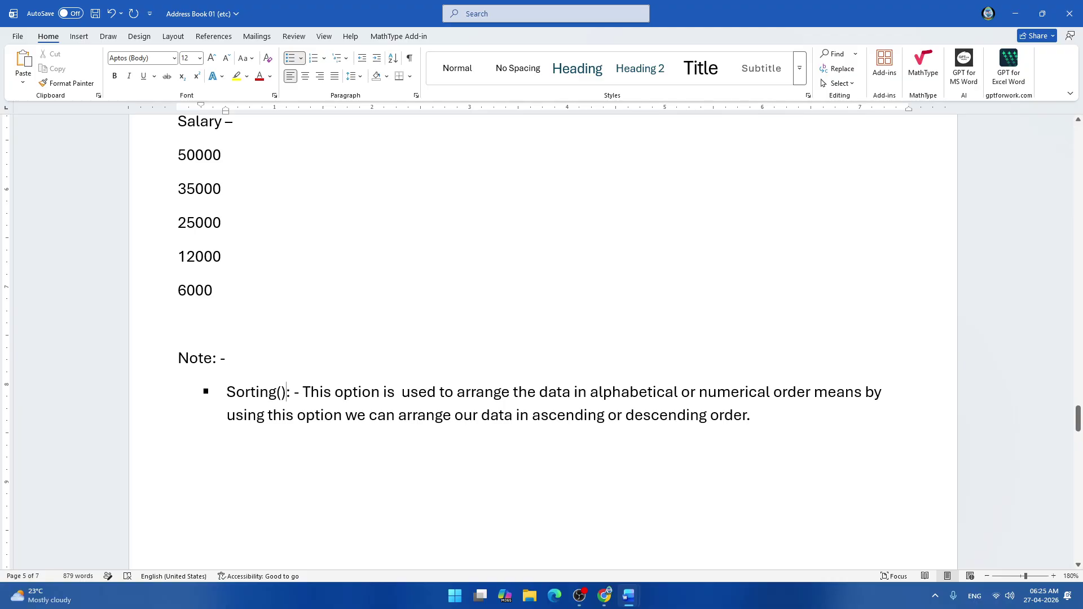
key("shift+super+s")
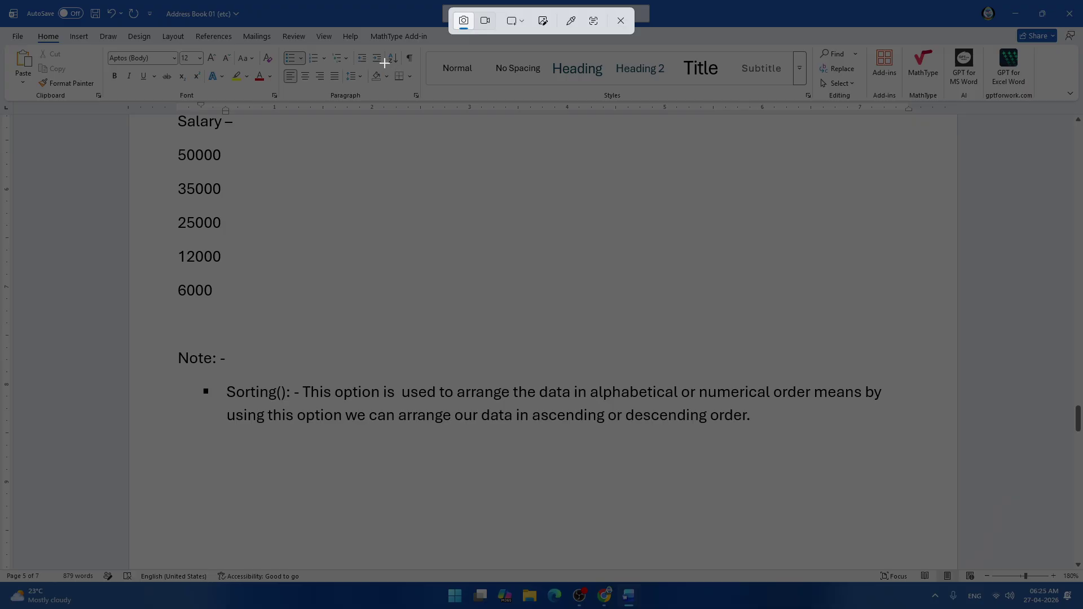
Capture the A-Z sort button, paste it between Sorting's parentheses, then undo the paste.
left_click_drag(384, 53, 402, 62)
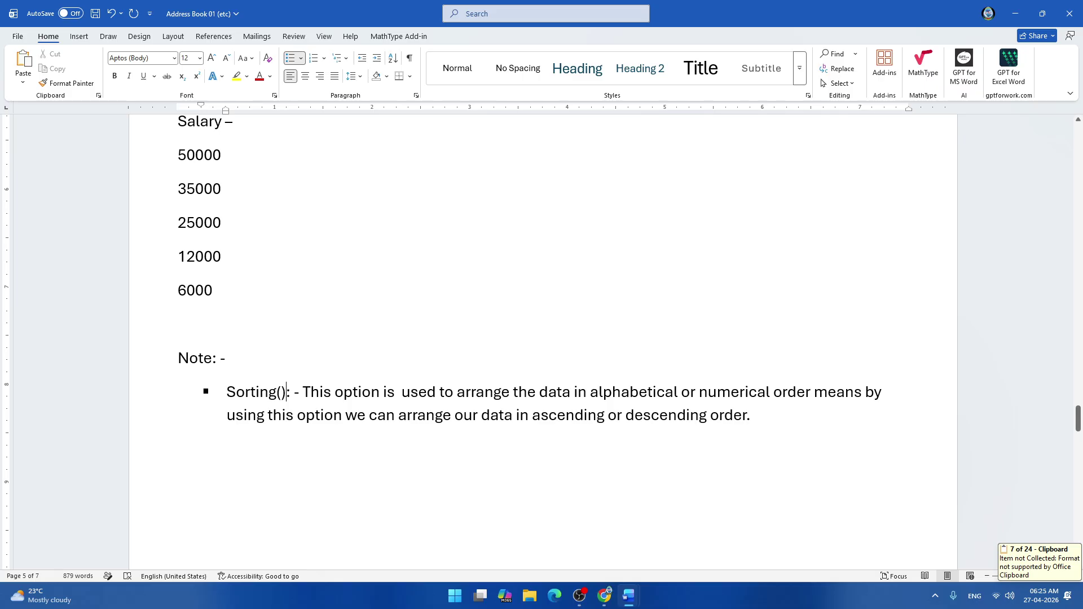
left_click(277, 392)
left_click(282, 392)
key("ctrl+v")
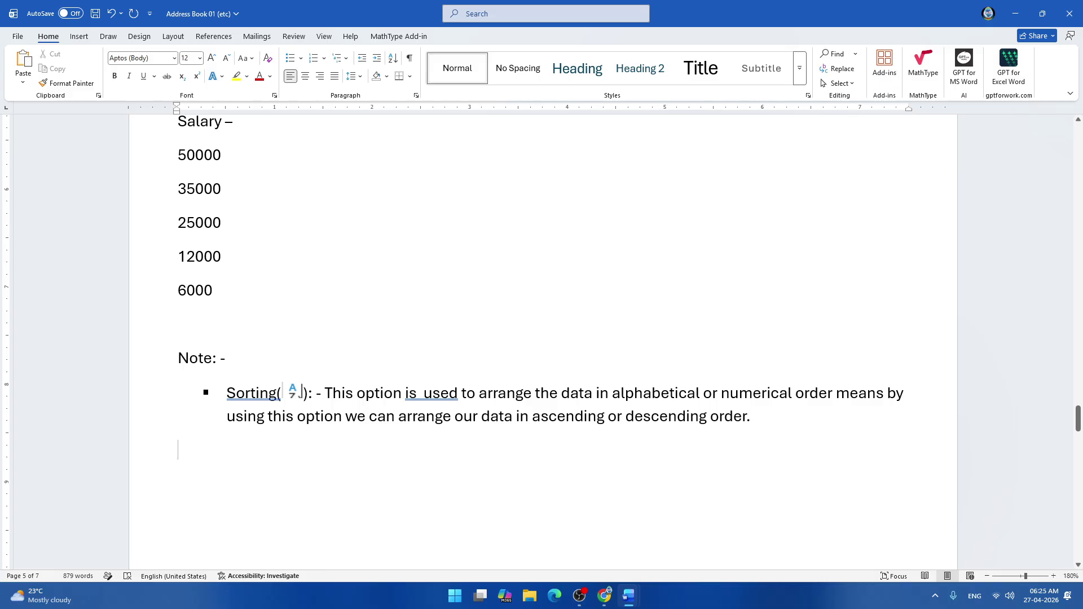
key("ctrl+z")
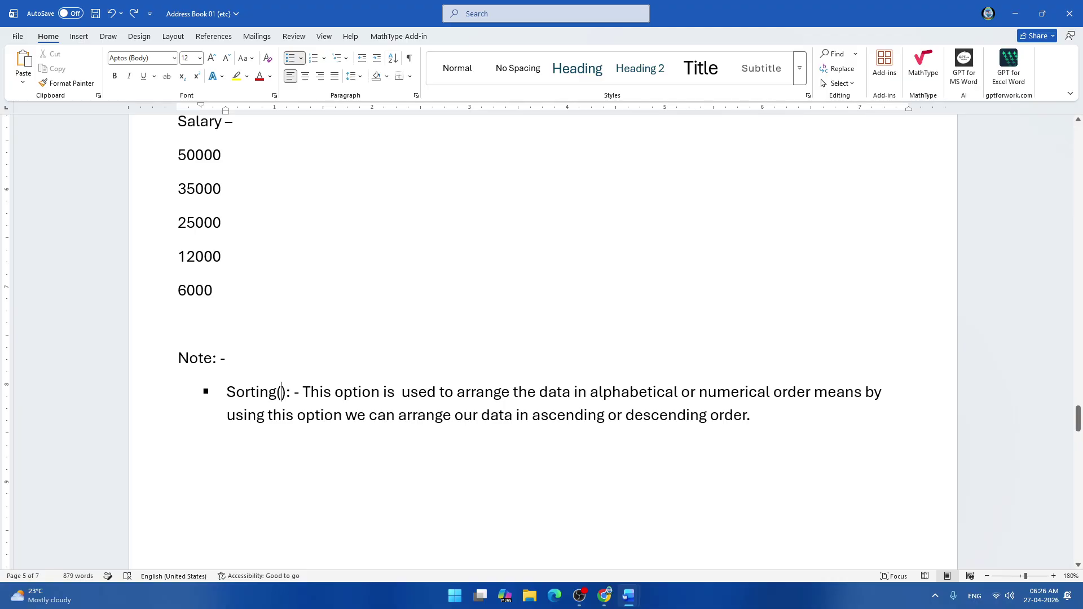
key("super+ctrl+s")
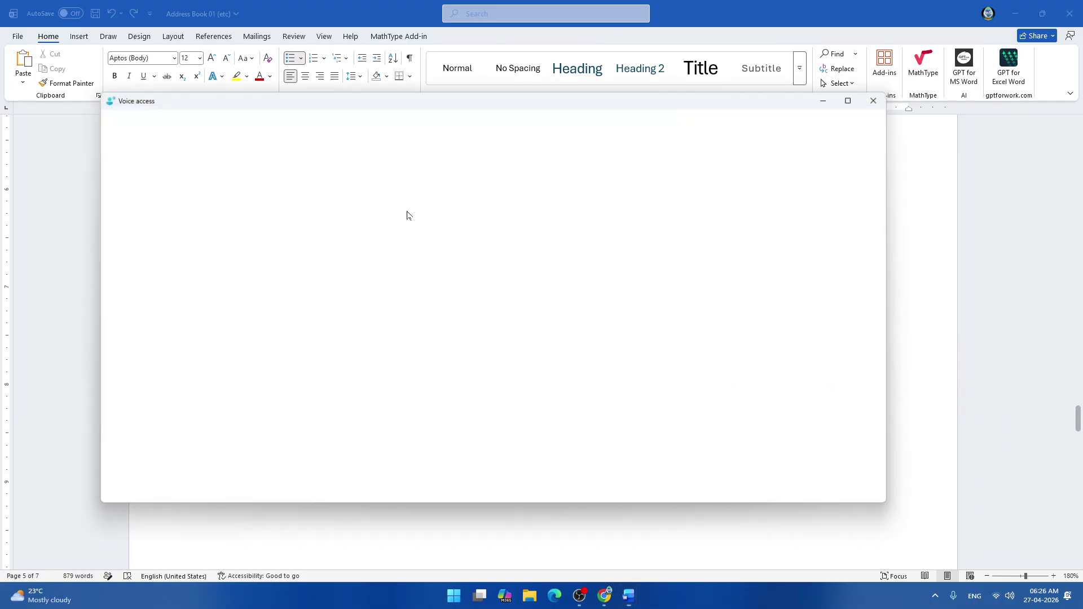
left_click(882, 97)
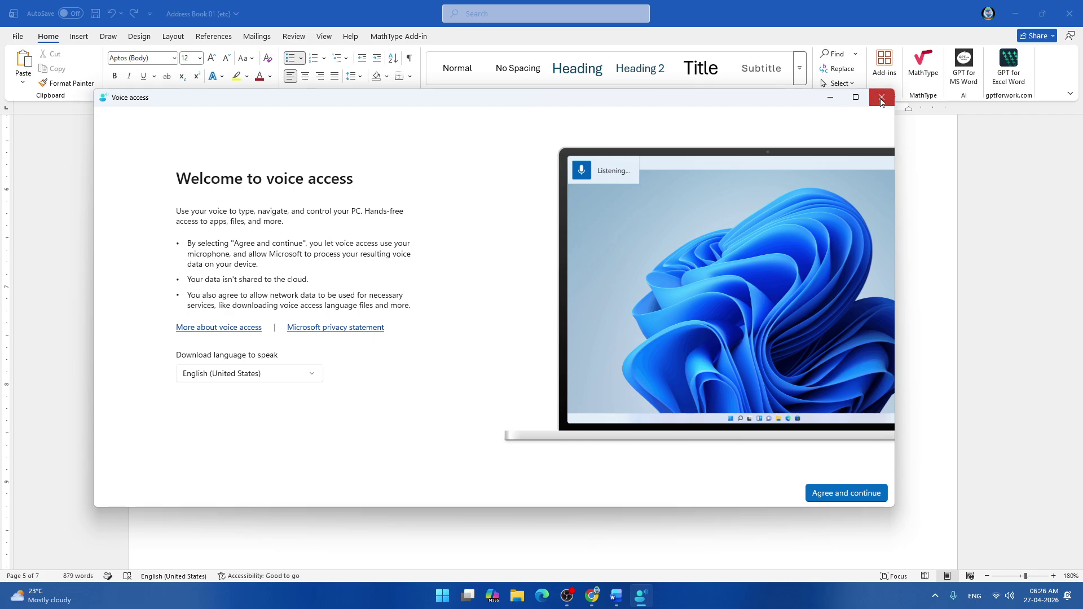
left_click(568, 357)
left_click(882, 97)
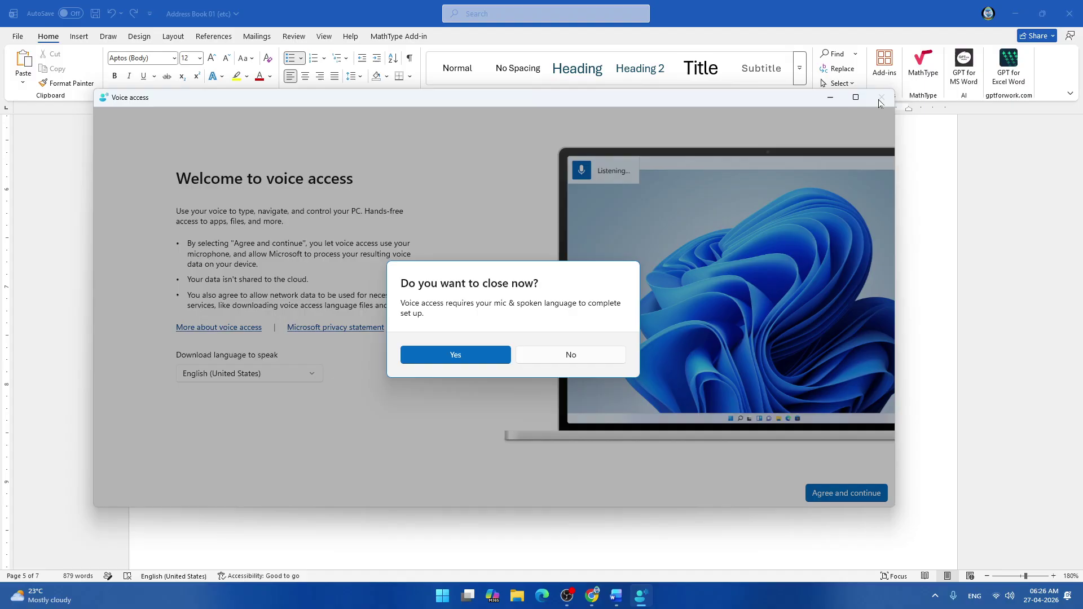
left_click(466, 361)
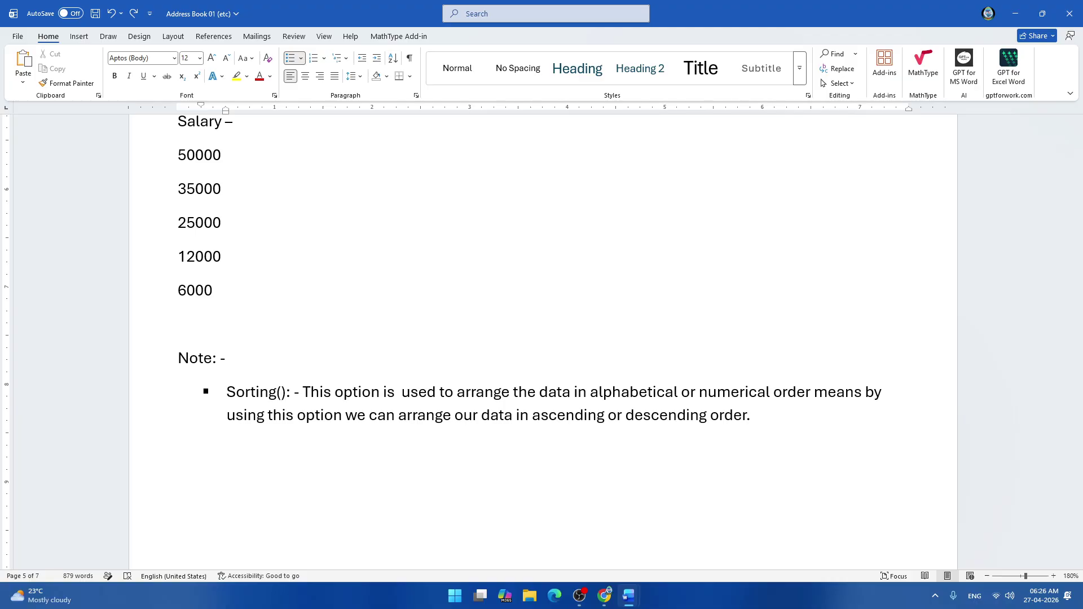
key("super+ctrl+s")
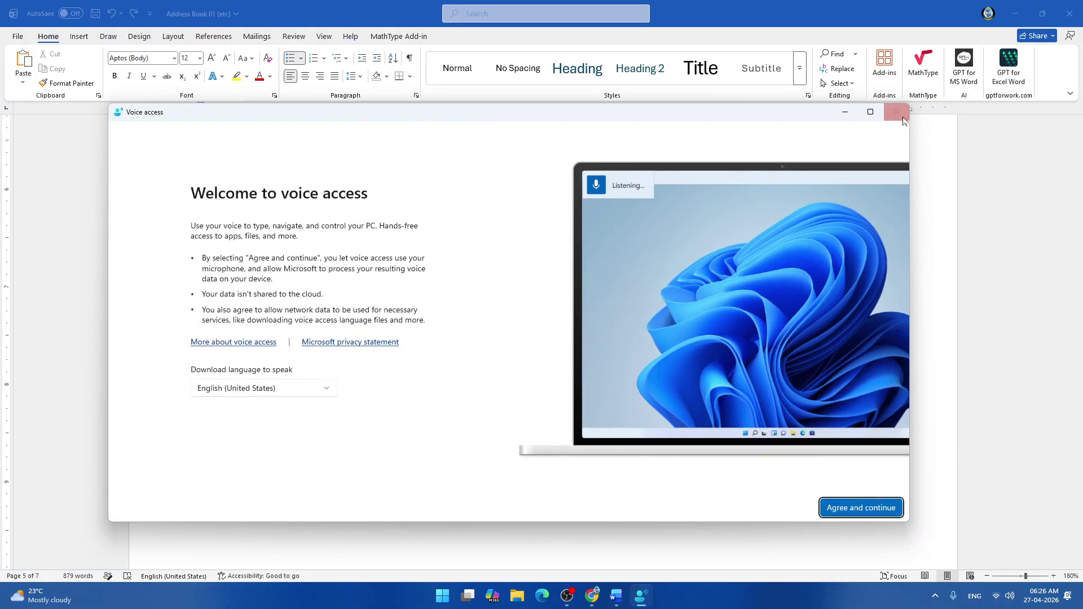
left_click(896, 112)
left_click(574, 370)
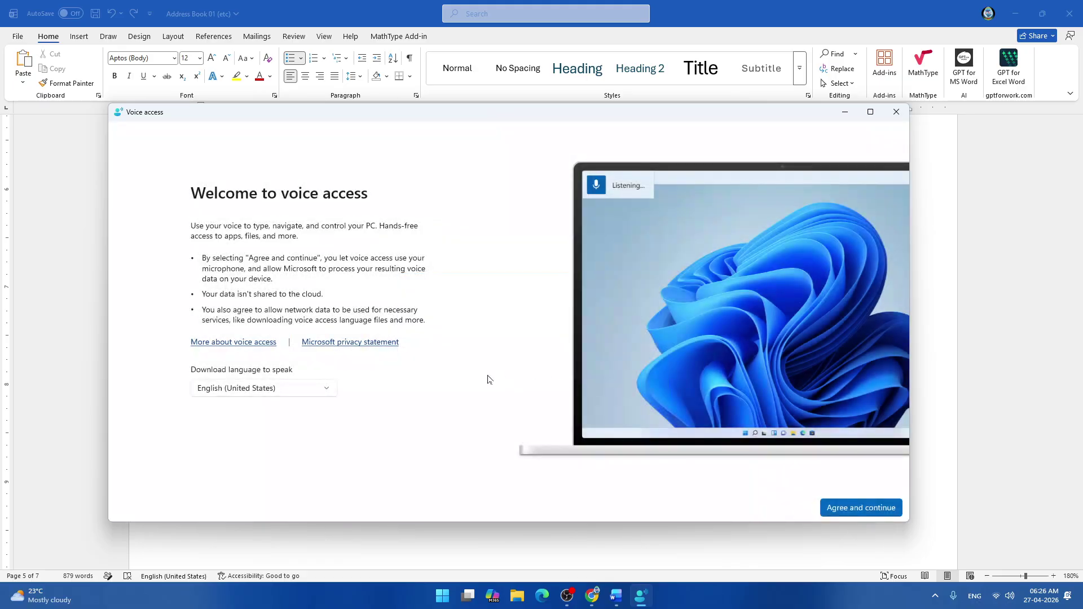
left_click(896, 111)
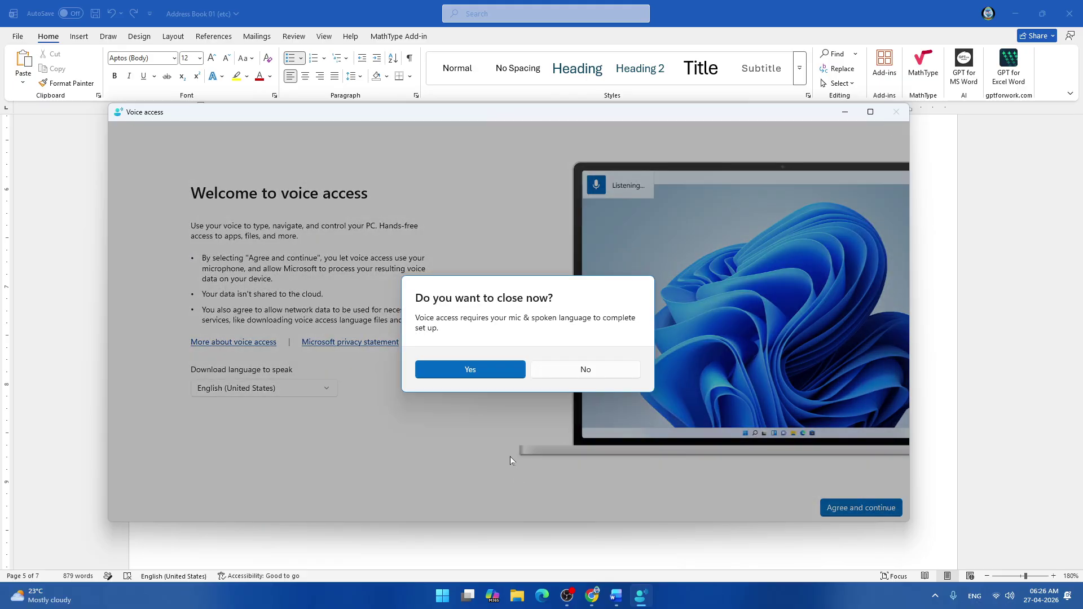
left_click(480, 370)
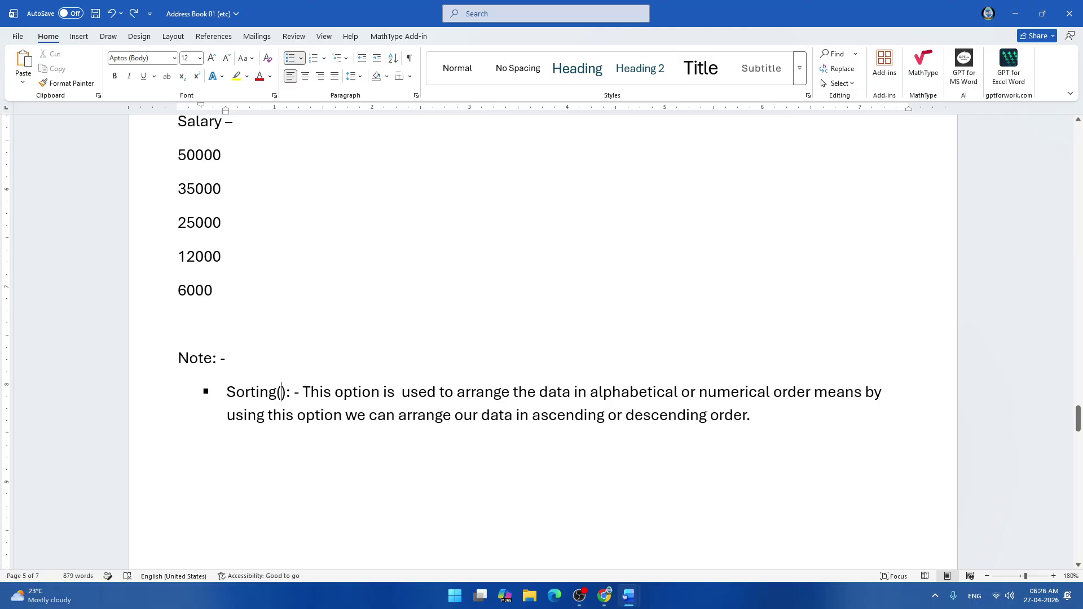
Close the Apply Styles pane, paste the A-Z sort icon inside Sorting's parentheses, and save.
key("ctrl+shift+s")
left_click(301, 223)
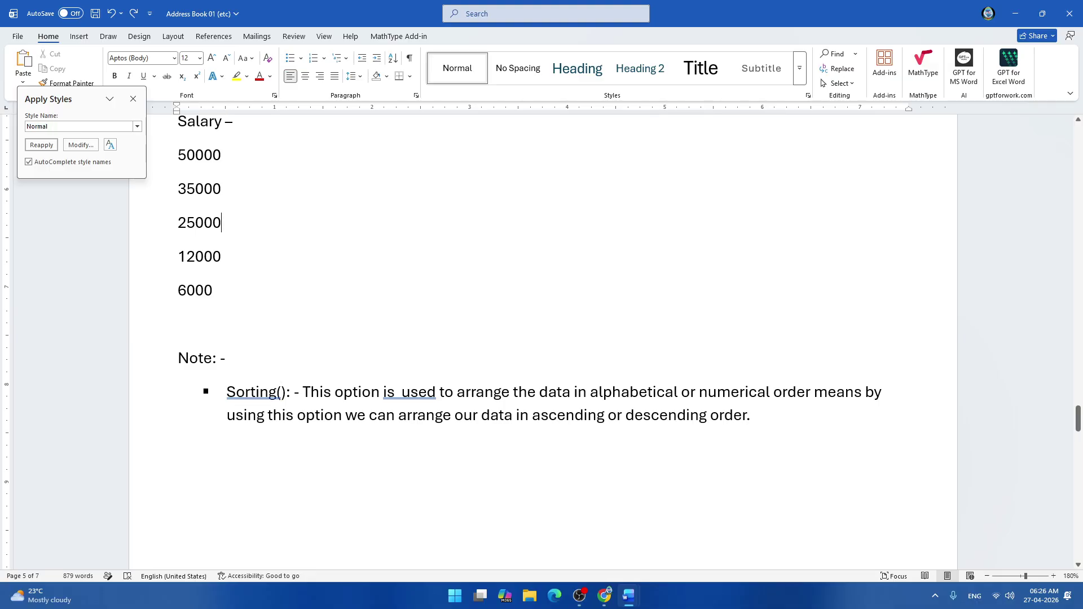
left_click(133, 99)
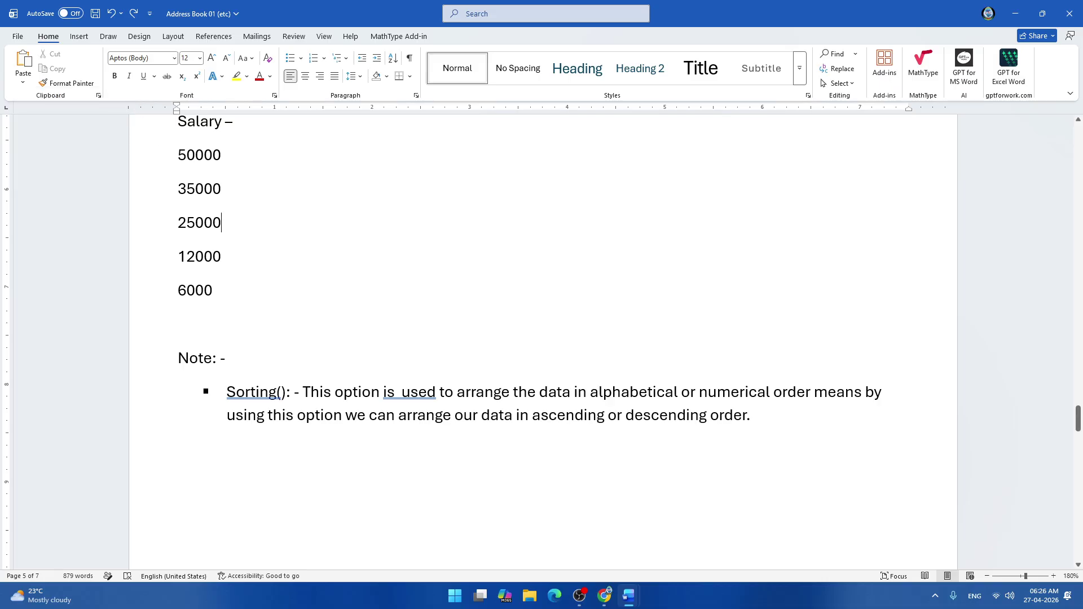
left_click(282, 392)
key("ctrl+v")
key("ctrl+s")
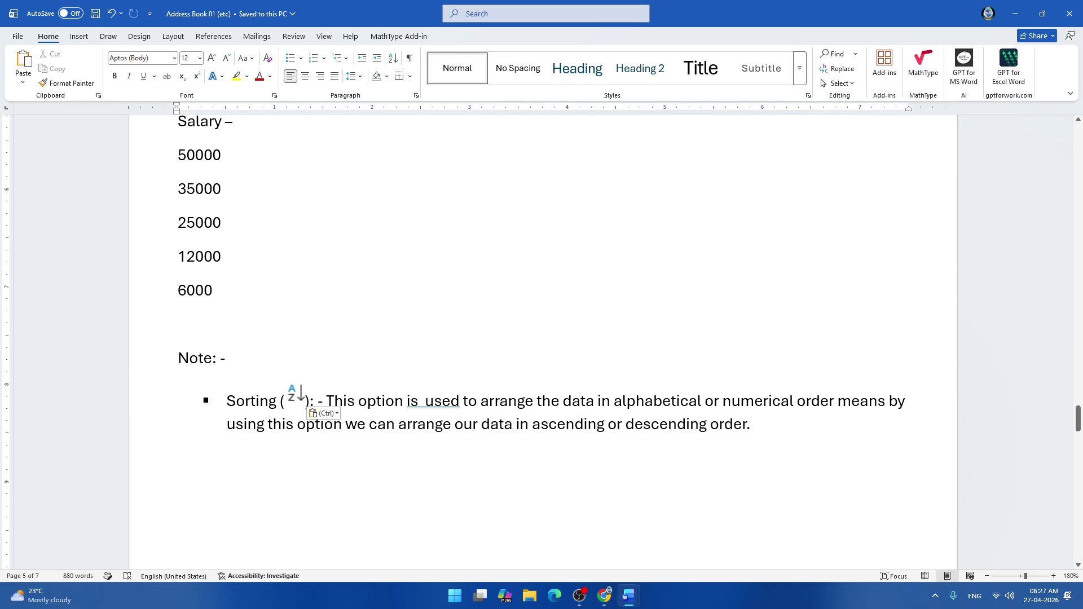
Look over the Address Book notes, close Address Book 01, and switch to Computer Practical 24-25 (Nov.).
scroll(542, 338, "down", 1)
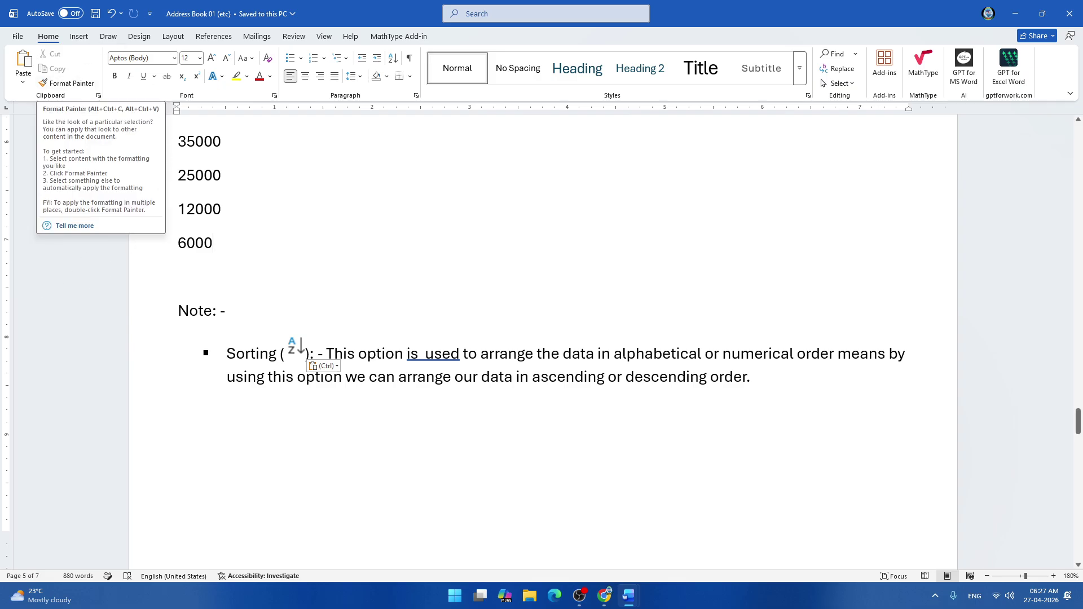
scroll(541, 338, "up", 3)
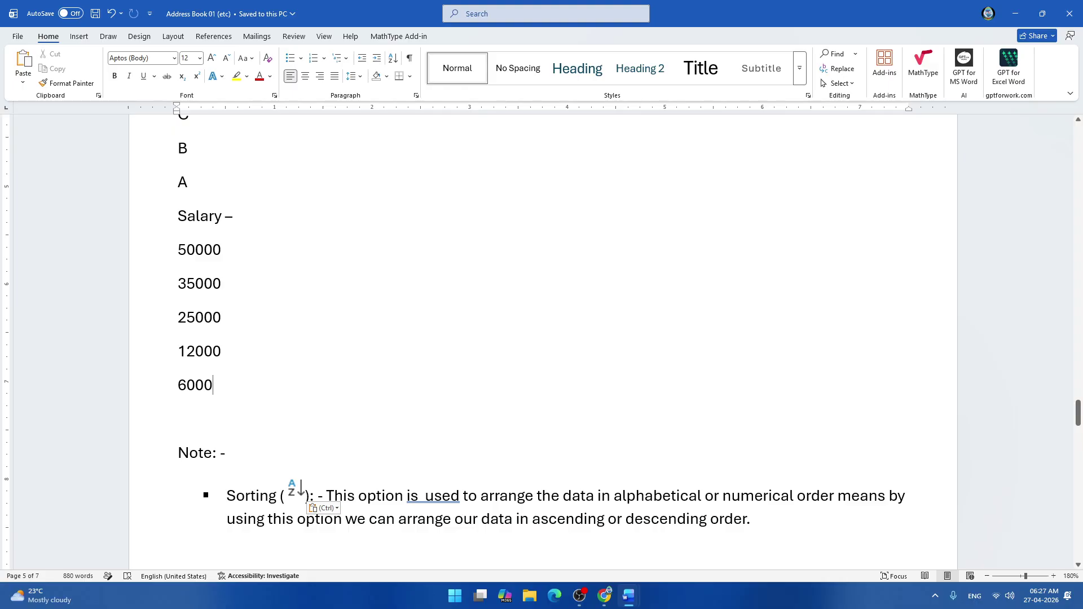
scroll(542, 339, "up", 1)
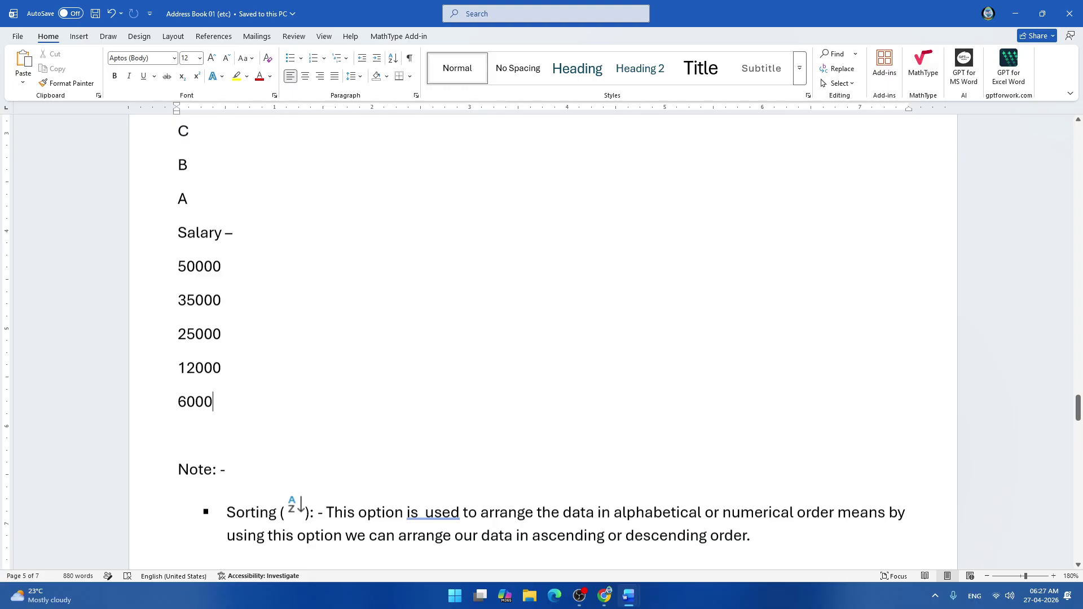
scroll(542, 338, "up", 15)
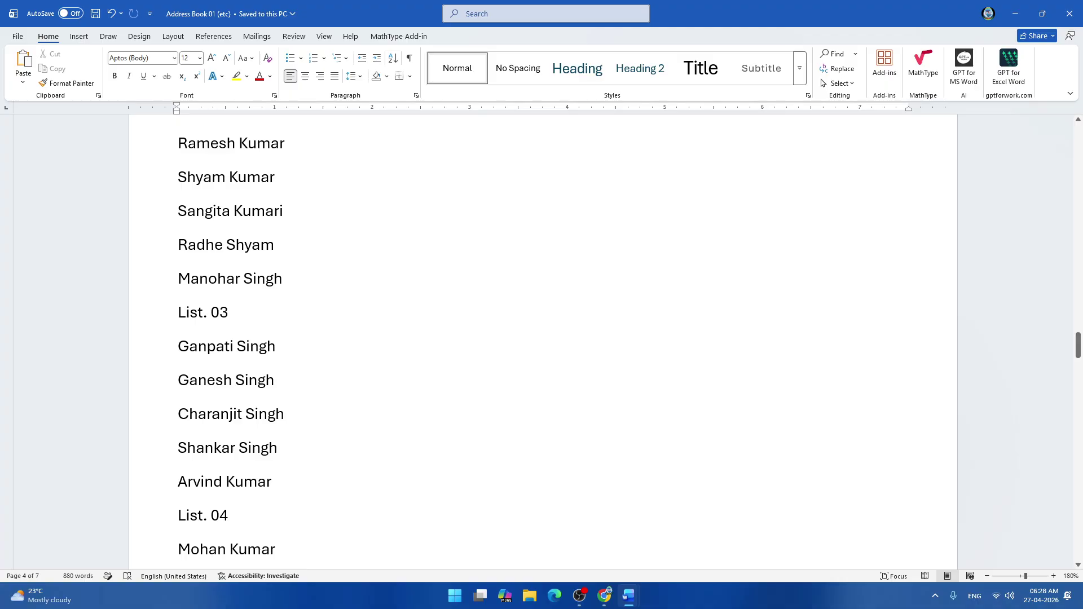
scroll(542, 339, "down", 5)
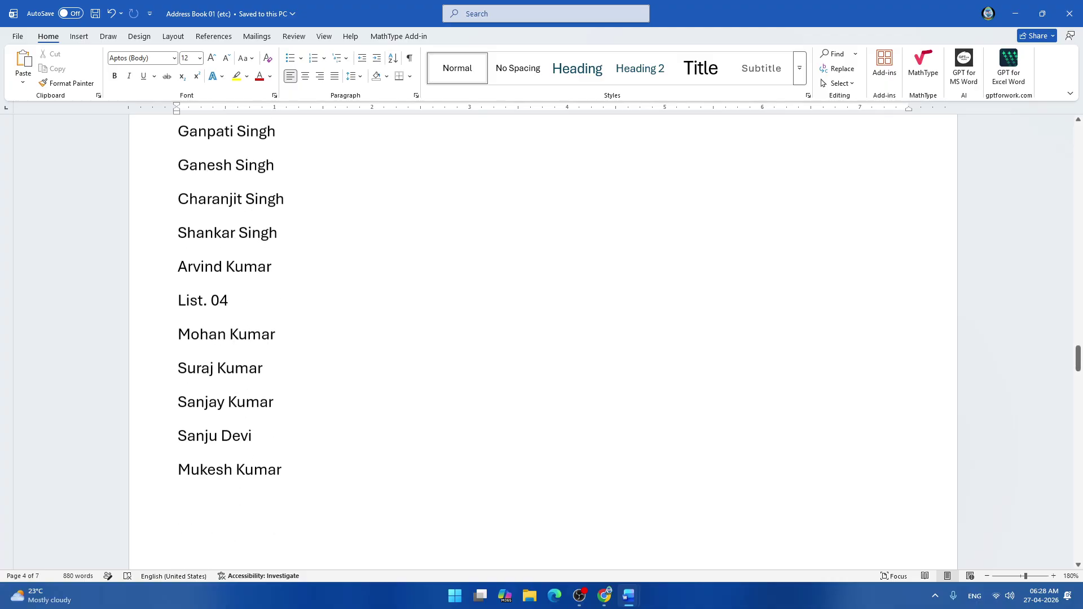
scroll(542, 339, "down", 10)
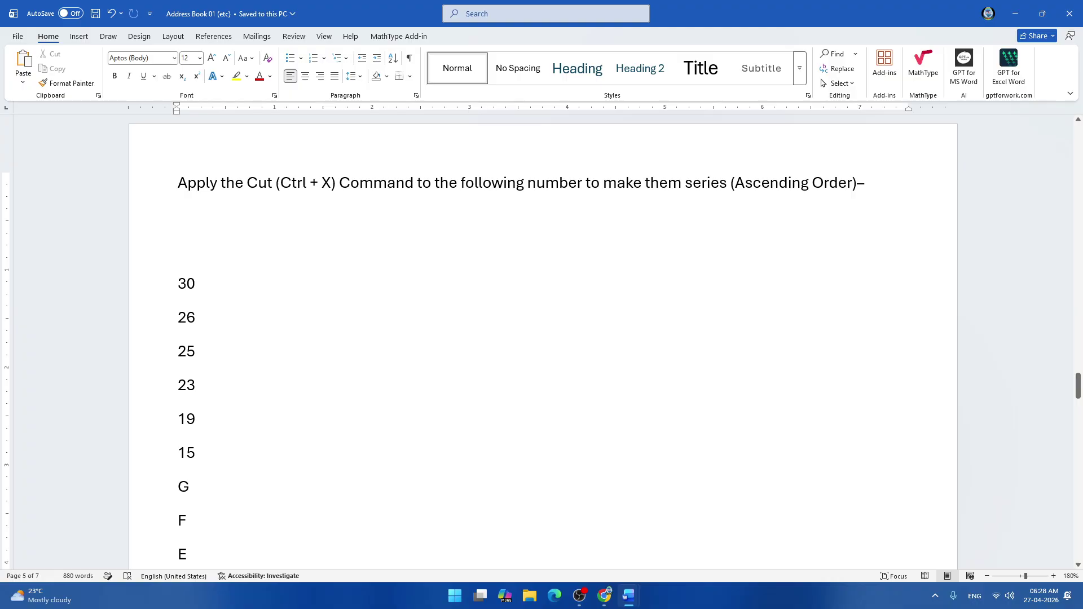
scroll(542, 339, "down", 15)
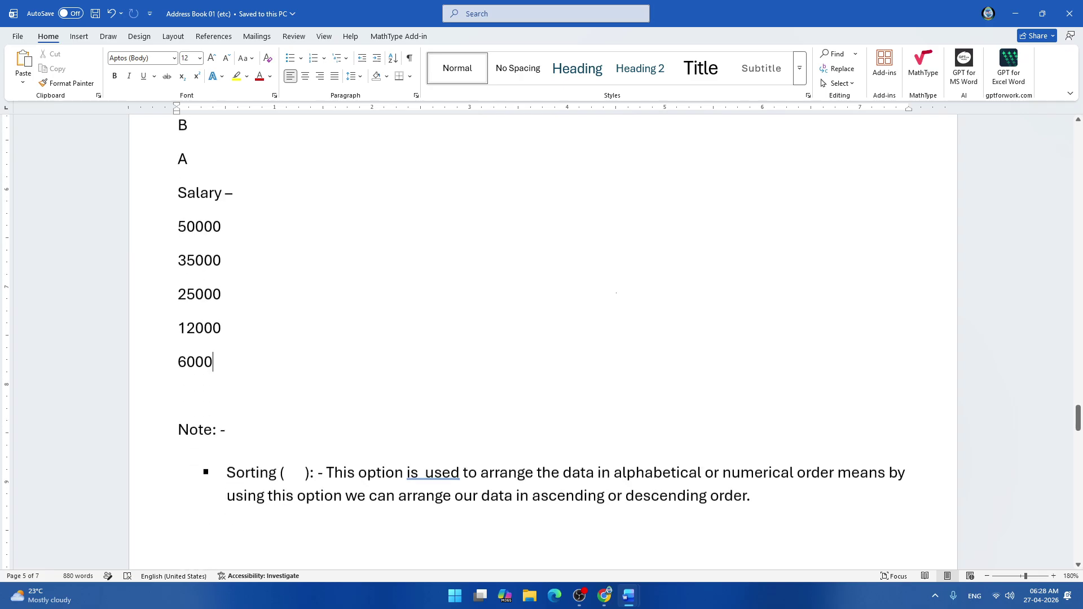
scroll(542, 338, "down", 5)
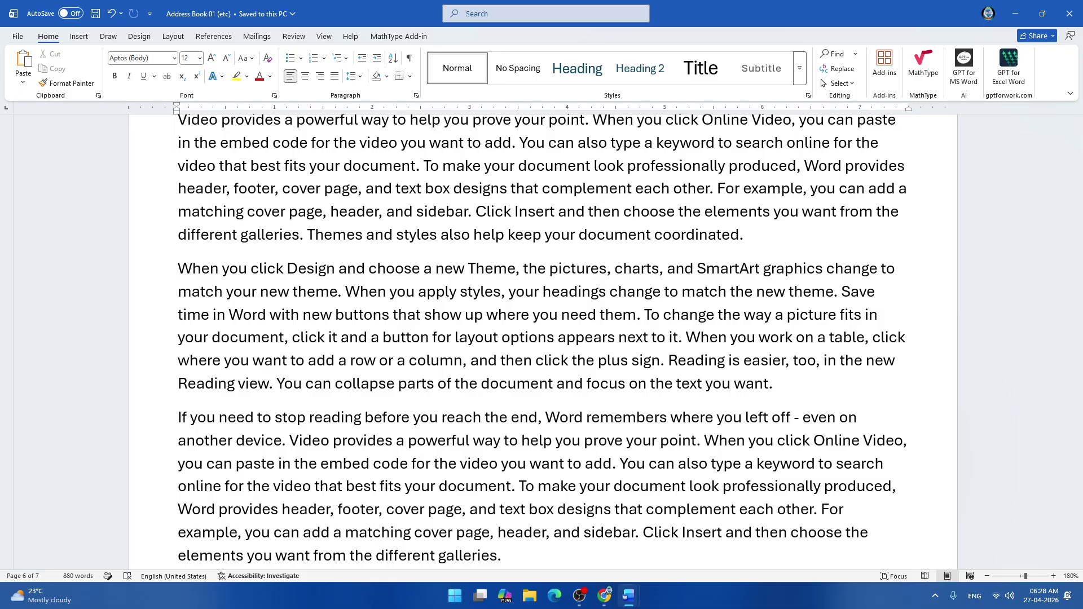
left_click(1071, 22)
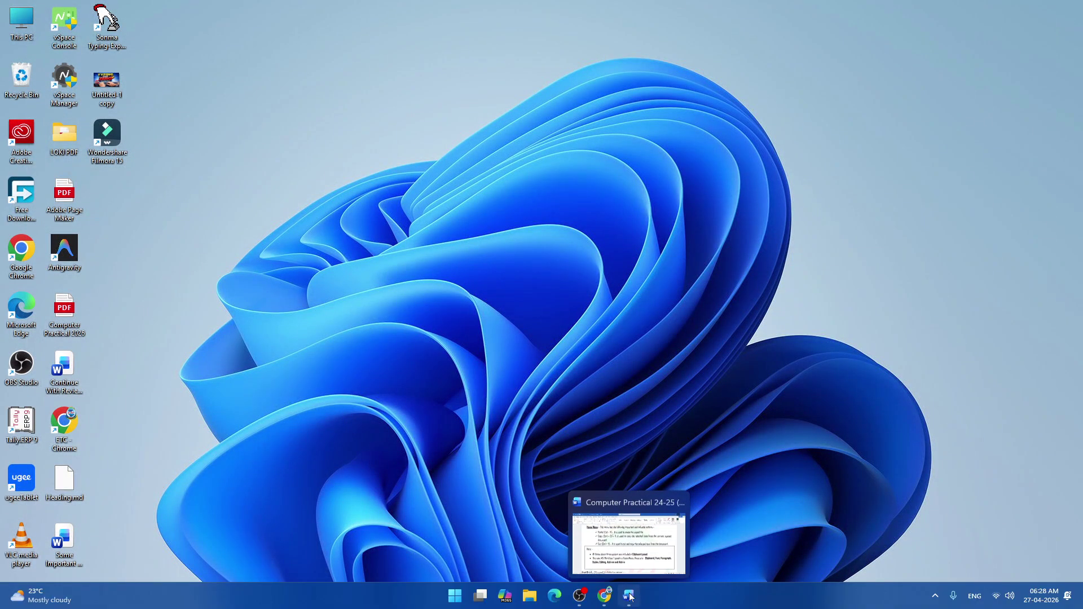
left_click(631, 597)
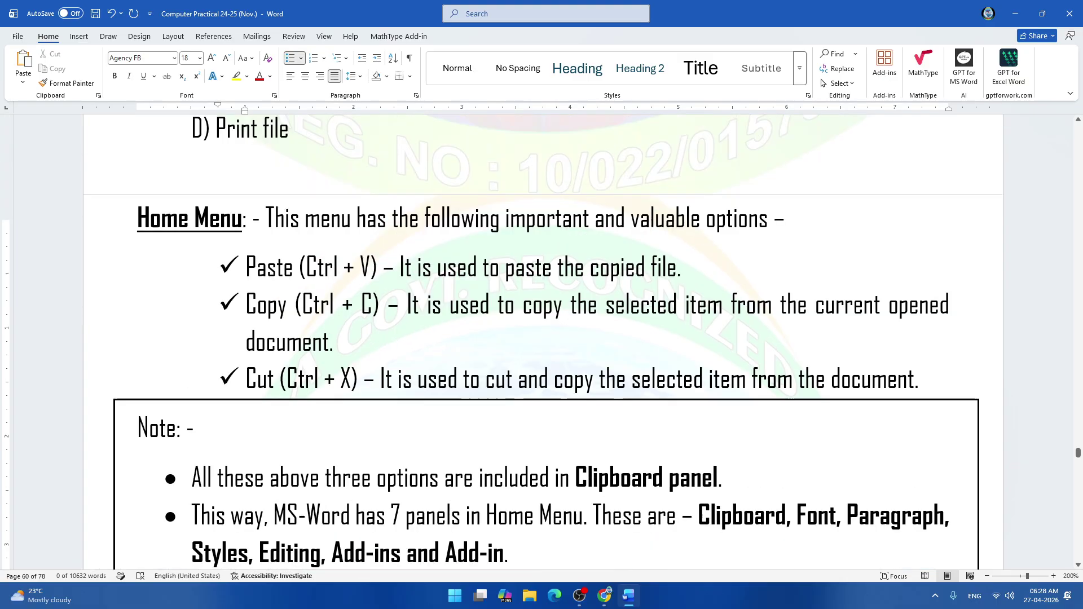
Review the Clipboard, Font panel and Change Case notes, then minimize the Computer Practical window.
scroll(543, 342, "down", 5)
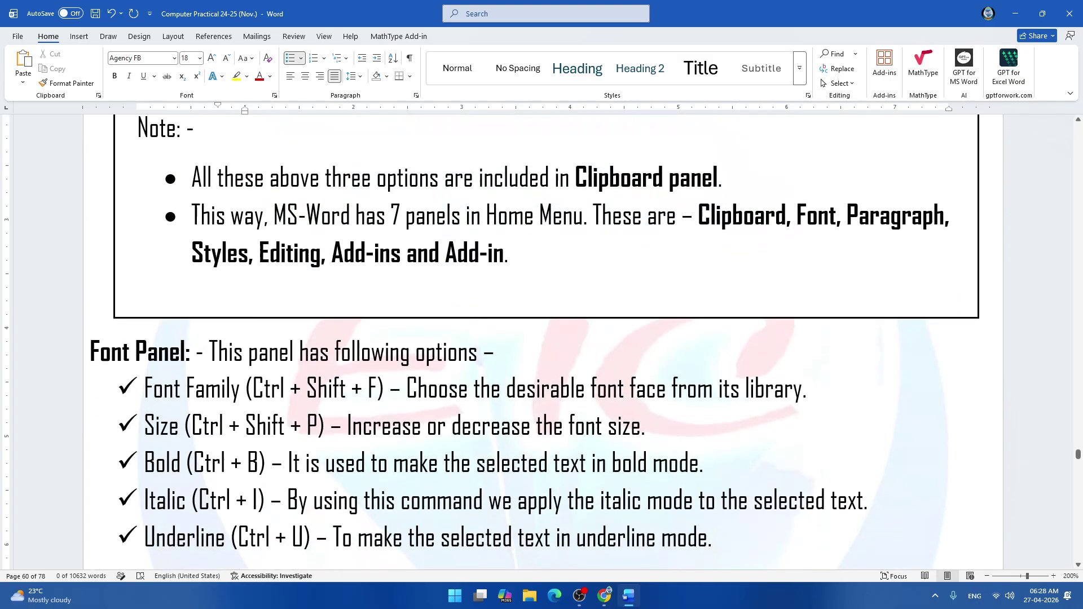
scroll(543, 342, "down", 15)
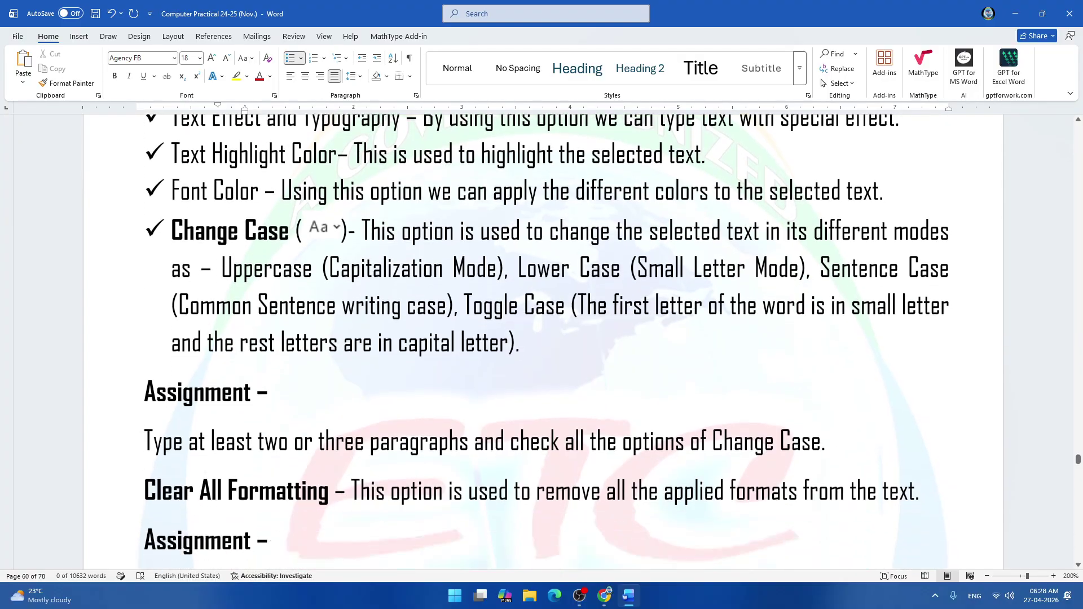
scroll(543, 342, "down", 10)
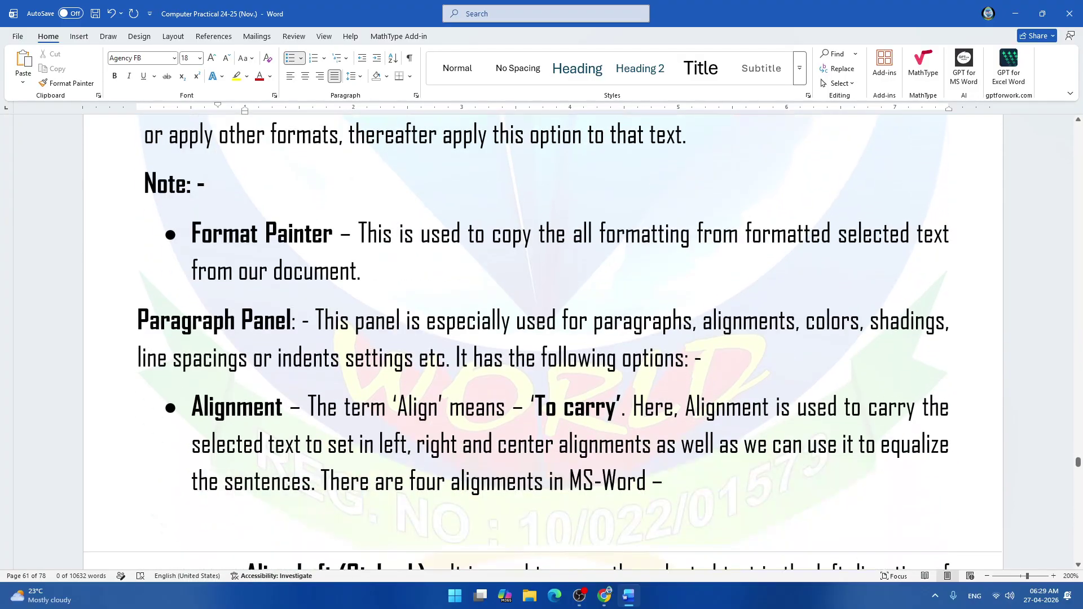
scroll(543, 342, "up", 15)
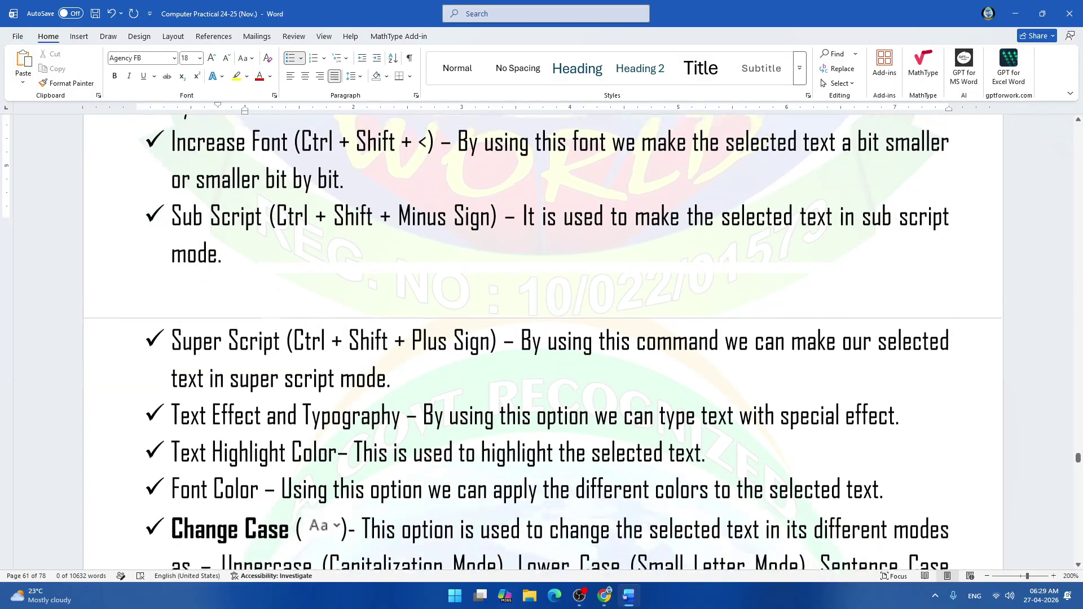
scroll(543, 342, "down", 3)
scroll(543, 342, "down", 2)
scroll(543, 342, "up", 2)
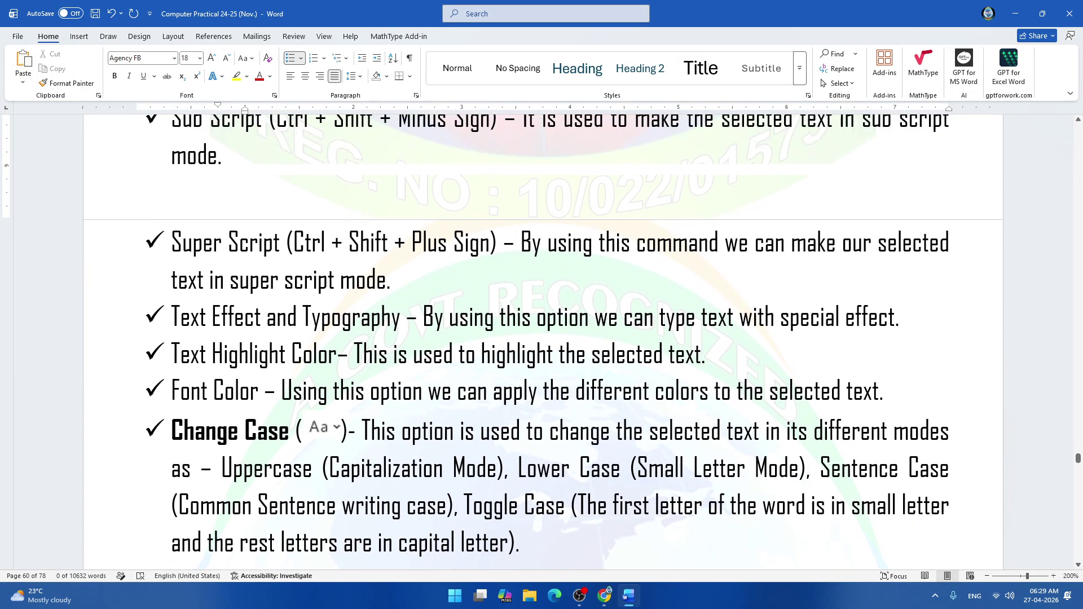
scroll(543, 342, "up", 10)
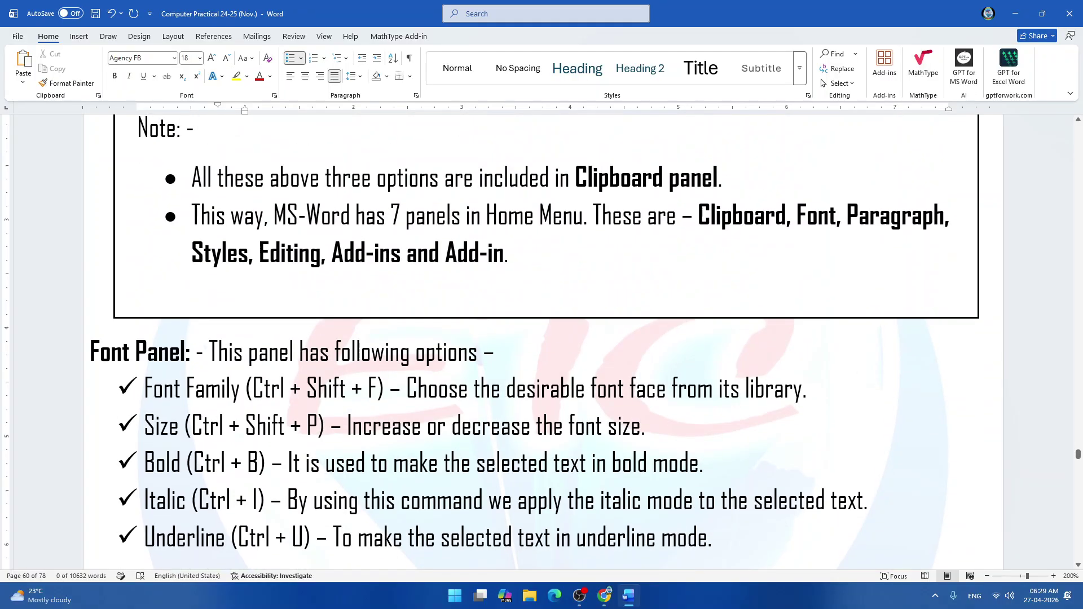
scroll(544, 342, "up", 3)
scroll(388, 274, "up", 1)
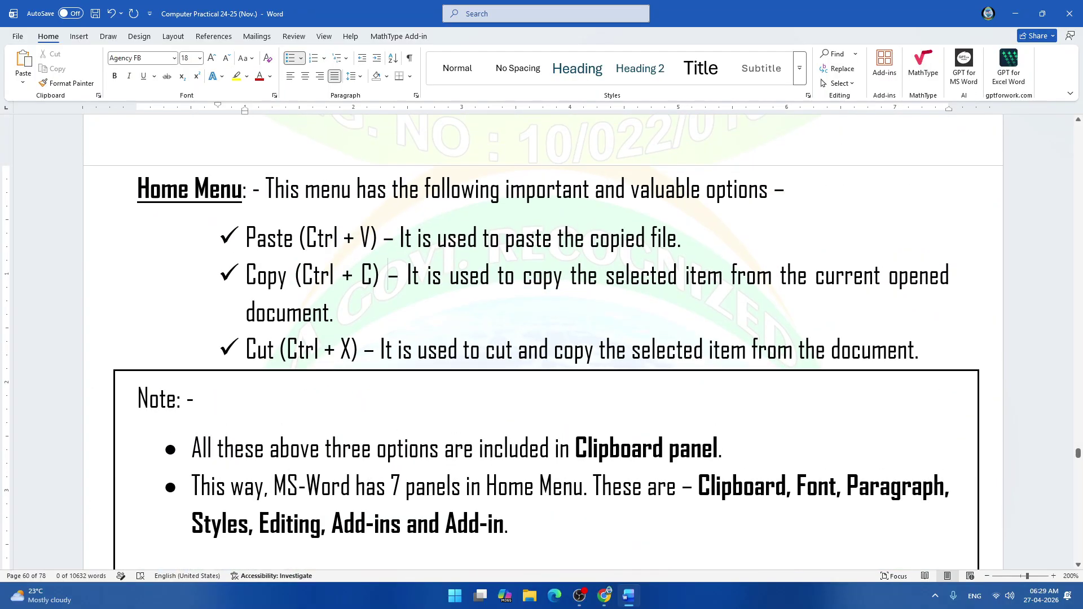
scroll(388, 277, "down", 5)
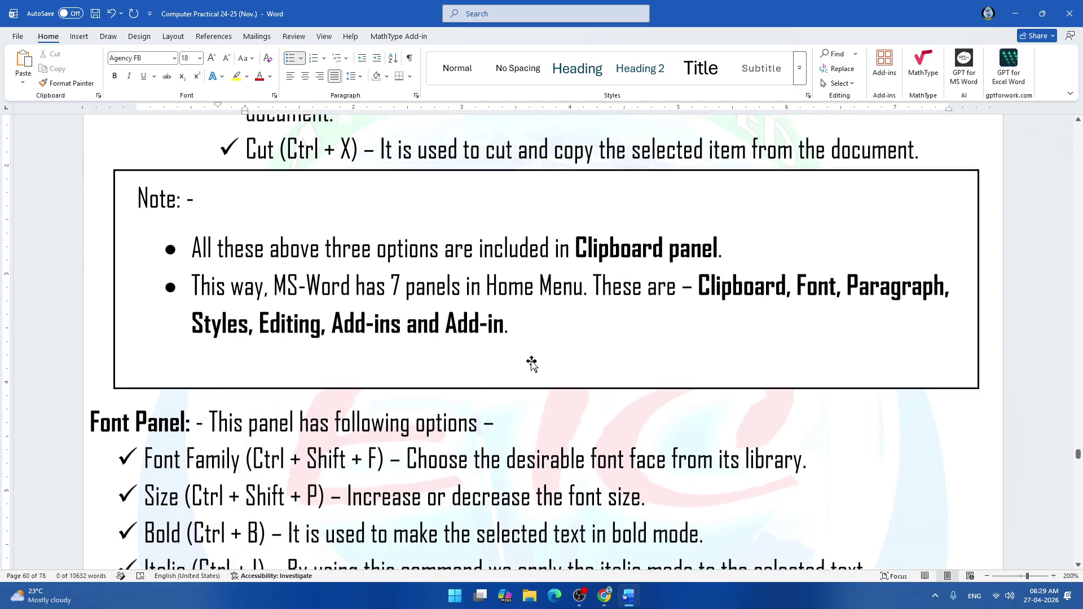
scroll(506, 266, "down", 5)
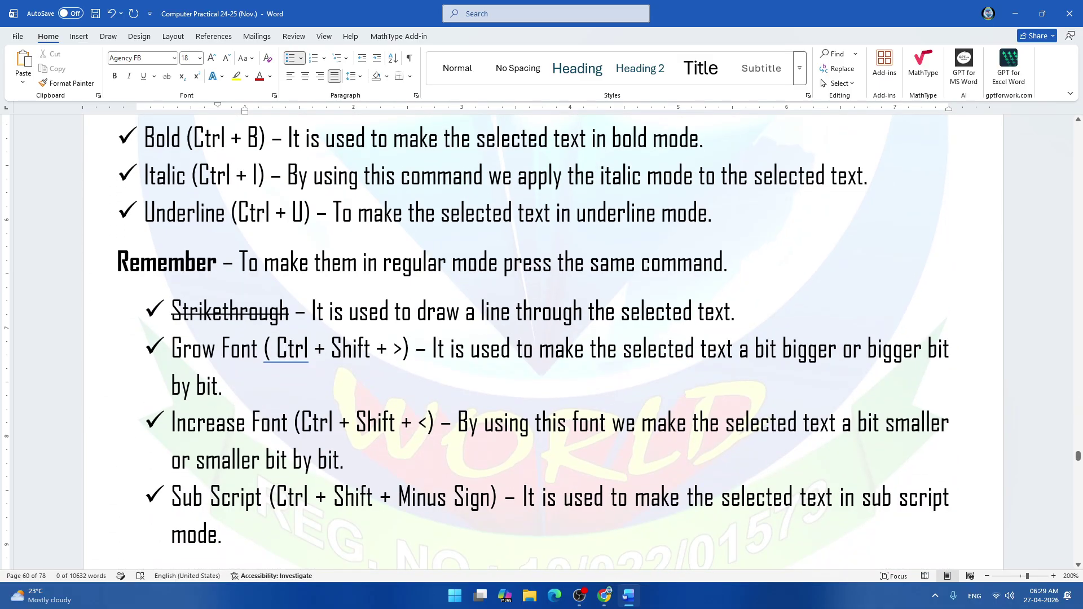
scroll(506, 265, "up", 2)
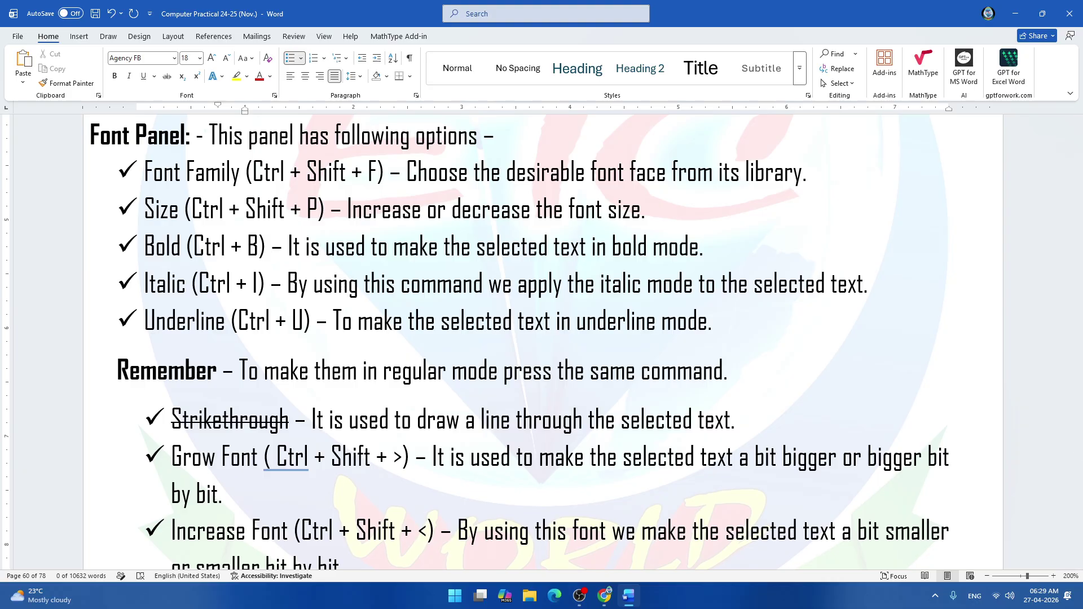
scroll(534, 341, "down", 2)
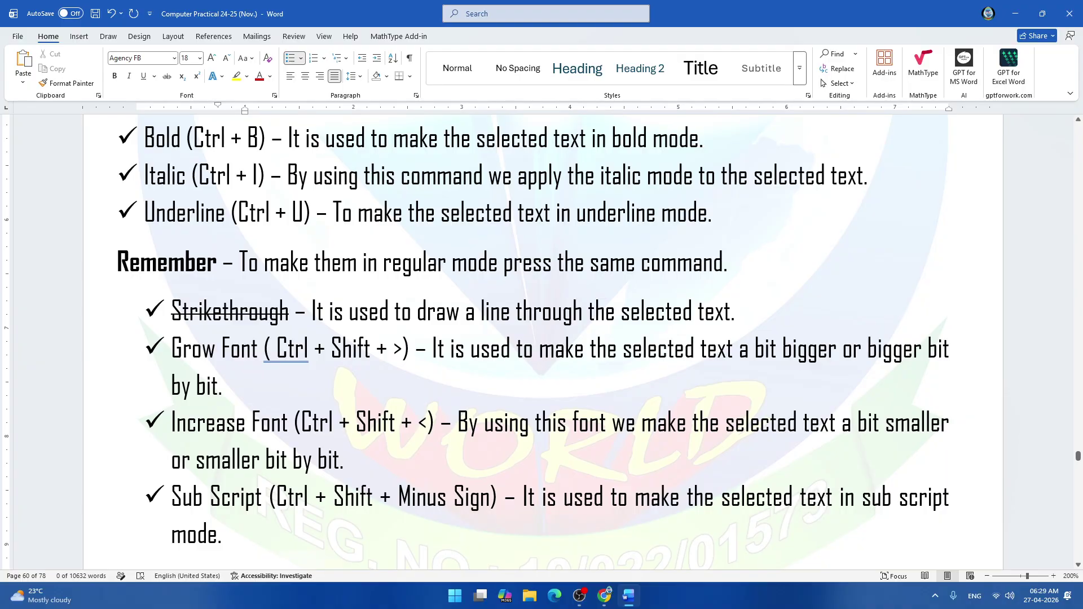
scroll(533, 342, "down", 2)
scroll(533, 341, "down", 4)
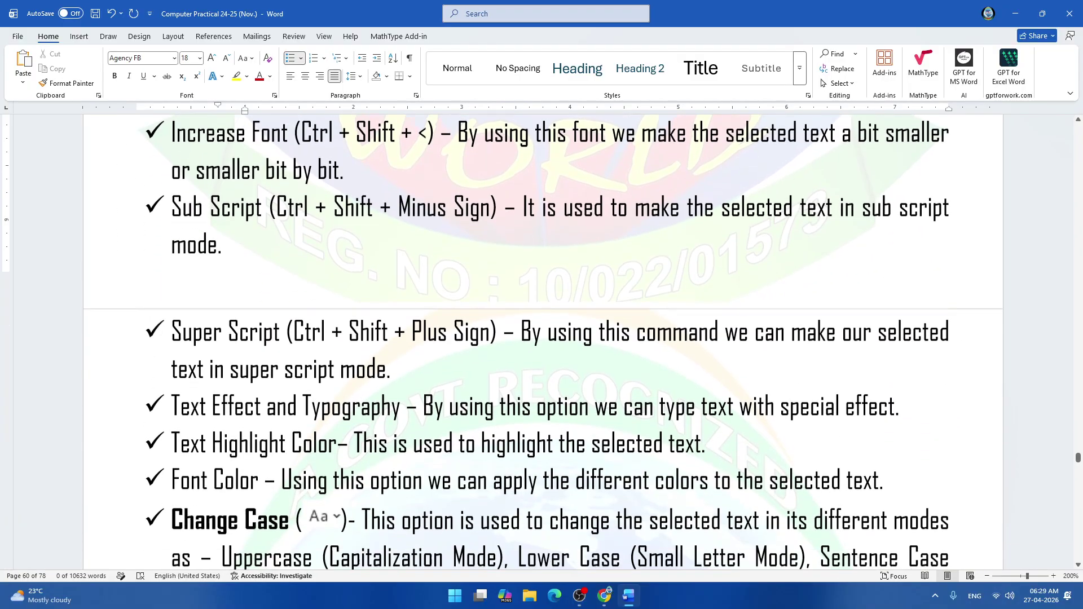
scroll(533, 341, "down", 1)
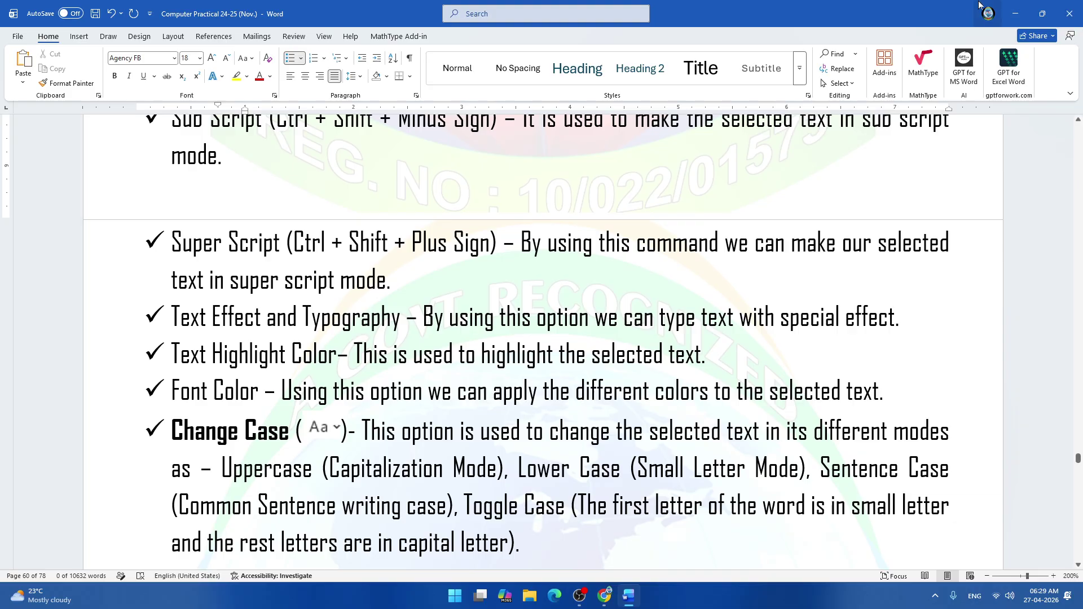
left_click(1019, 18)
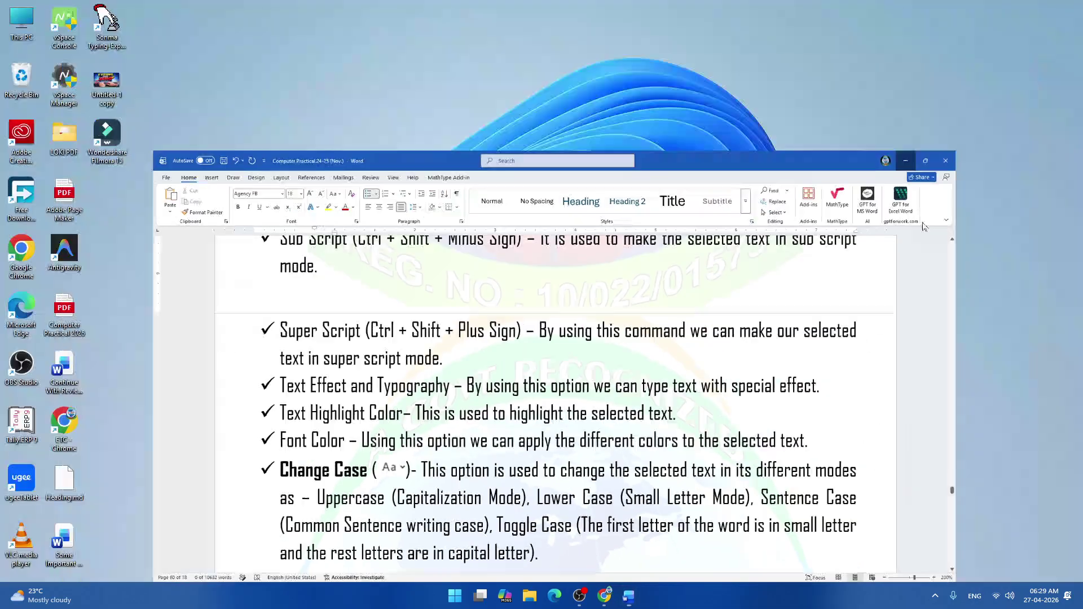